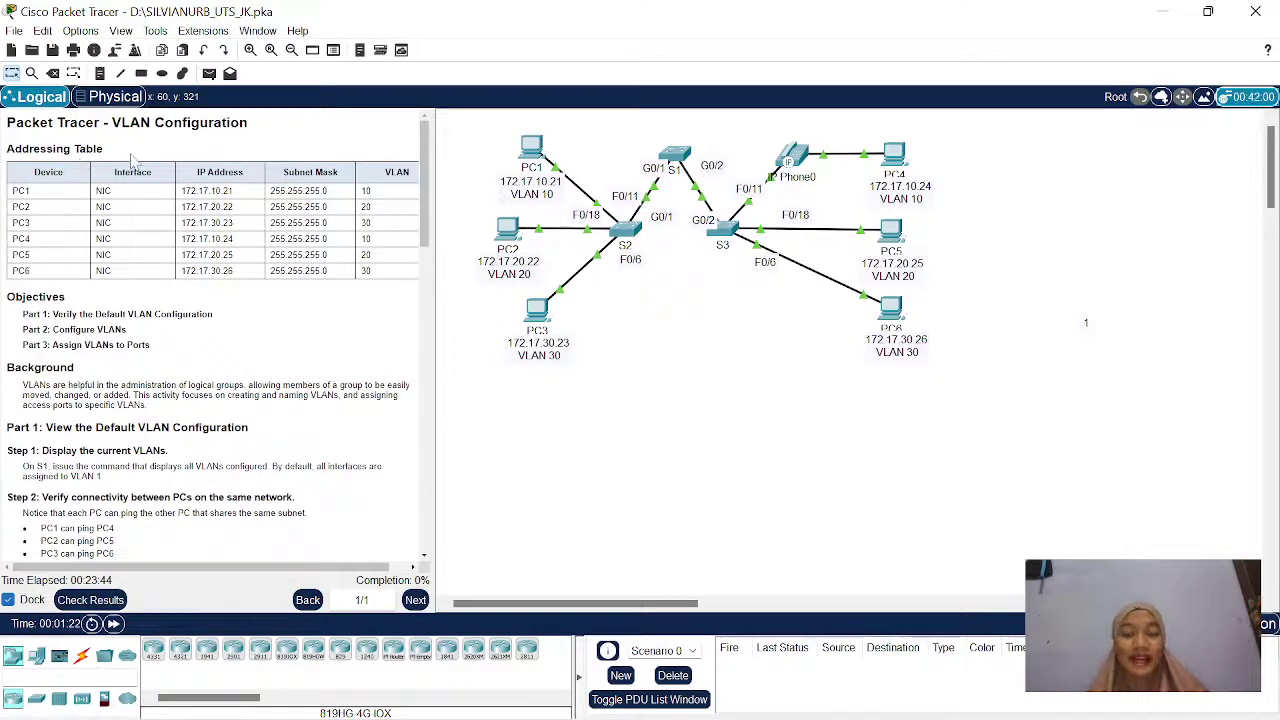
Review the lab instructions for Part 1, open the command line of switch S1 and enter privileged mode with enable.
scroll(120, 288, "down", 1)
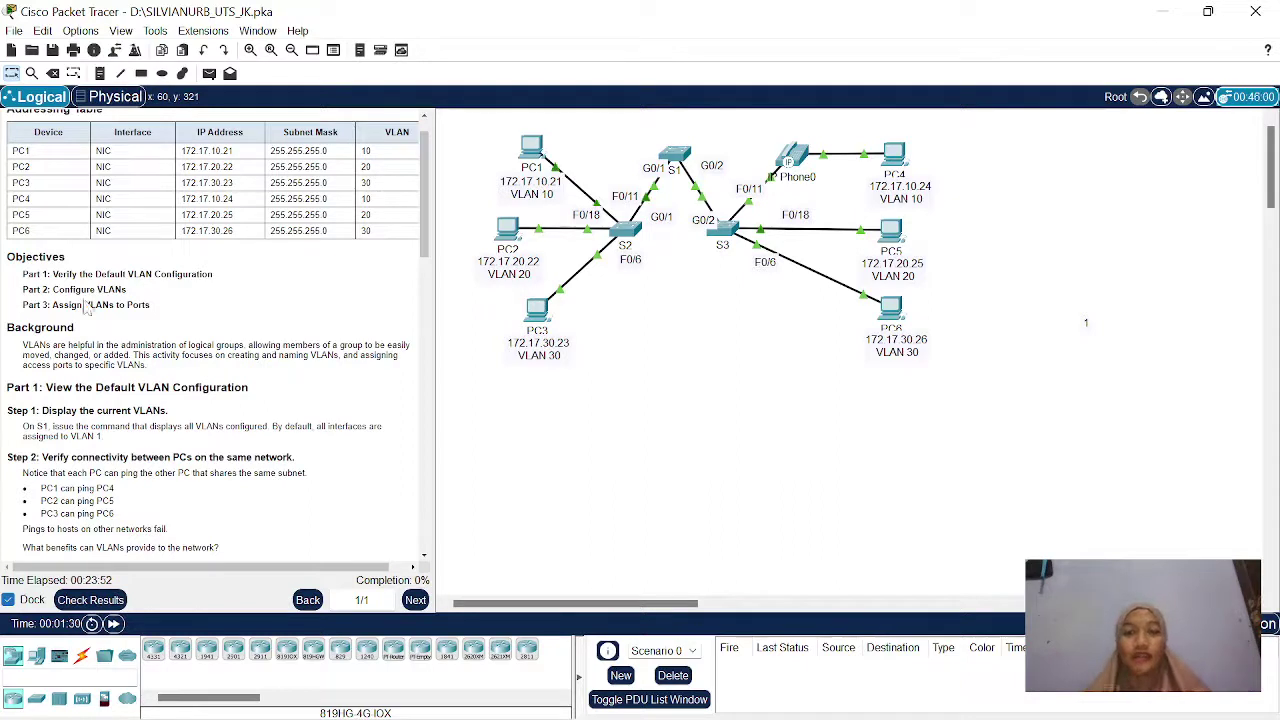
scroll(115, 328, "down", 2)
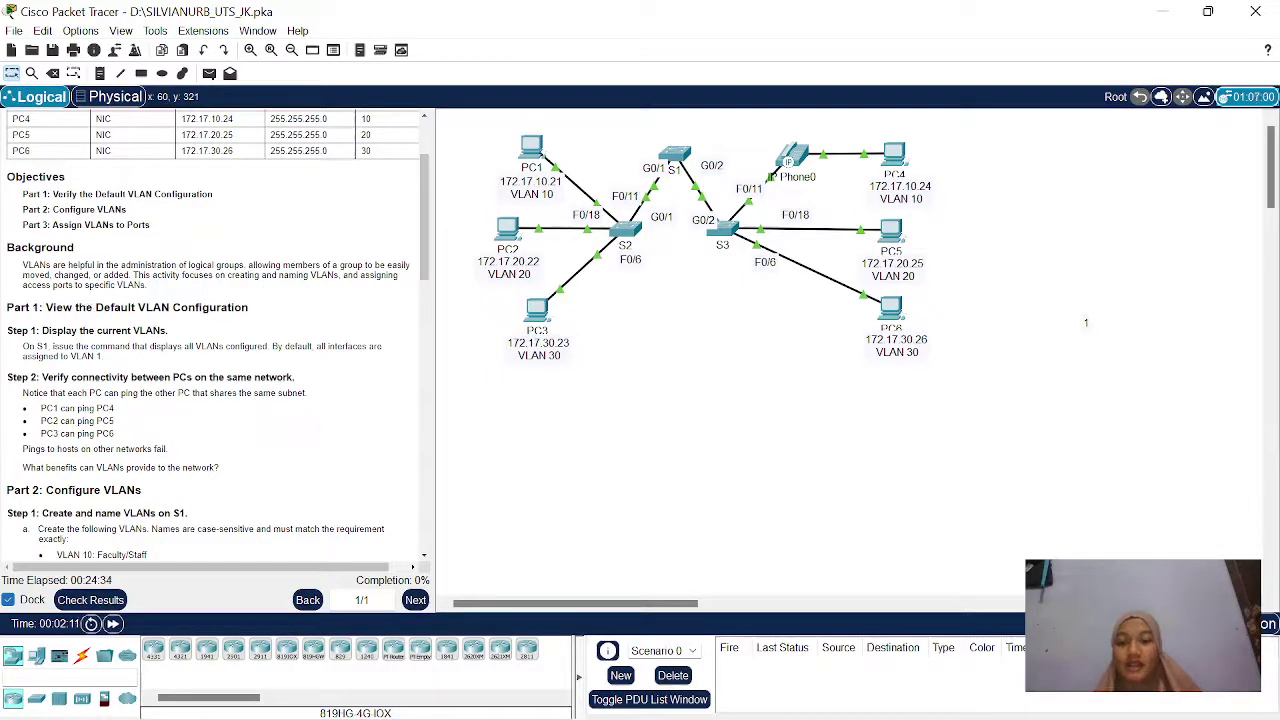
scroll(220, 336, "down", 2)
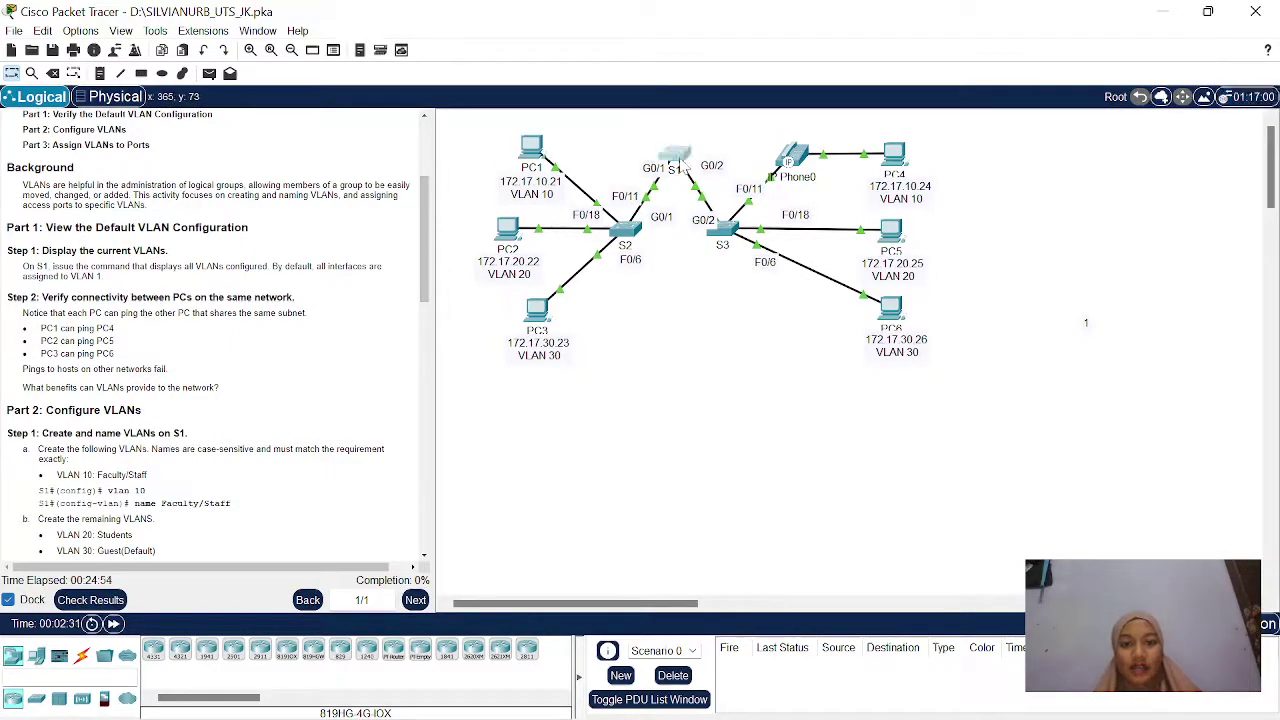
left_click(678, 152)
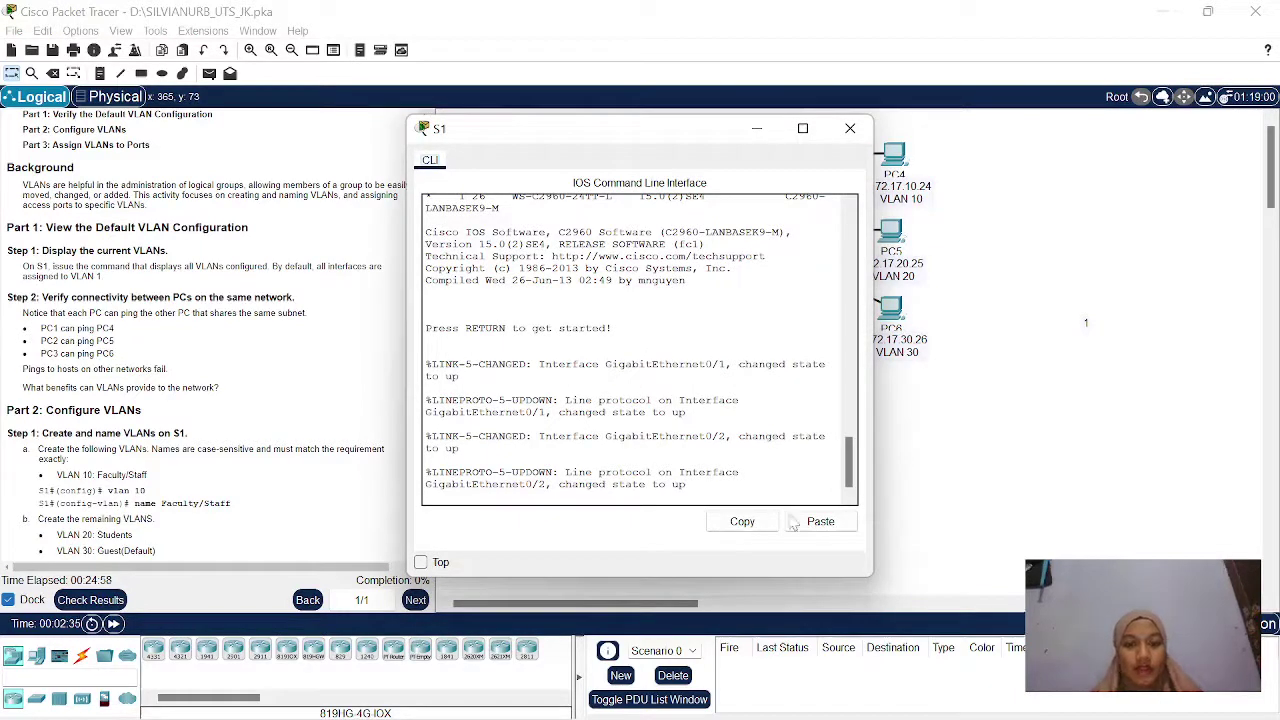
key("Return")
key("Return")
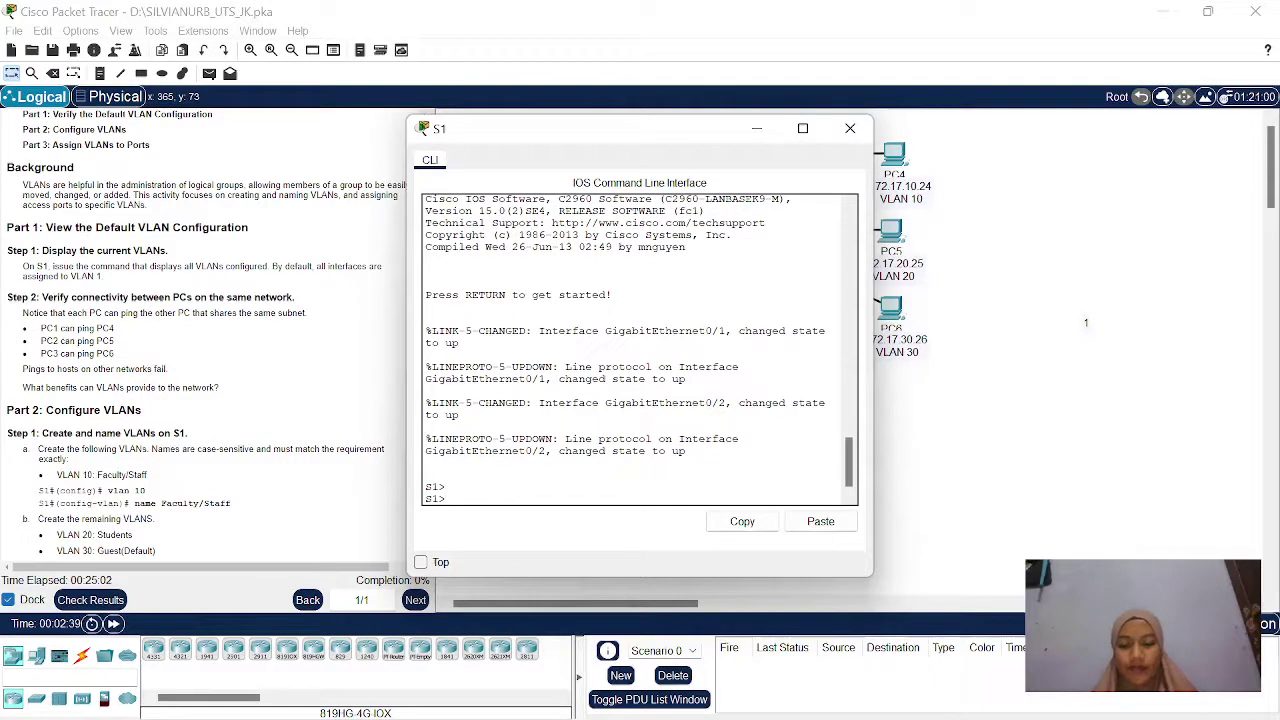
type("ena")
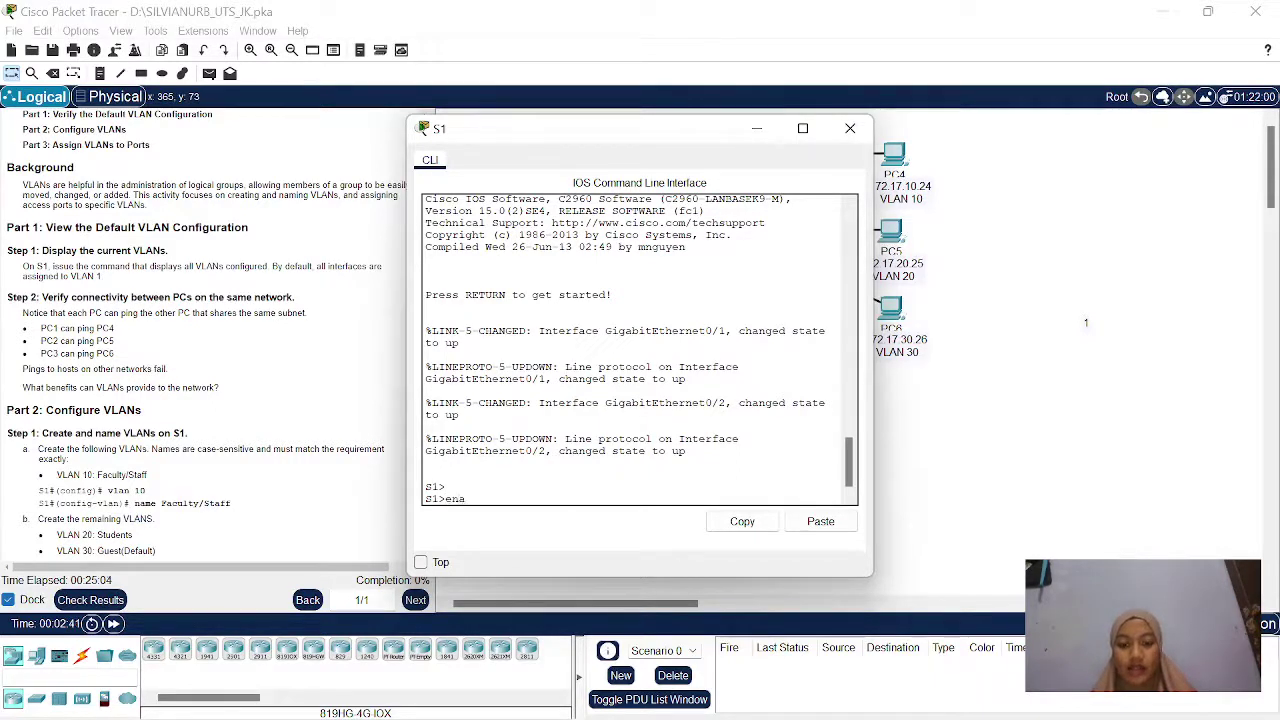
type("ble")
key("Return")
Display the VLANs configured on S1 with show vlan brief, then close the switch's window.
type("s")
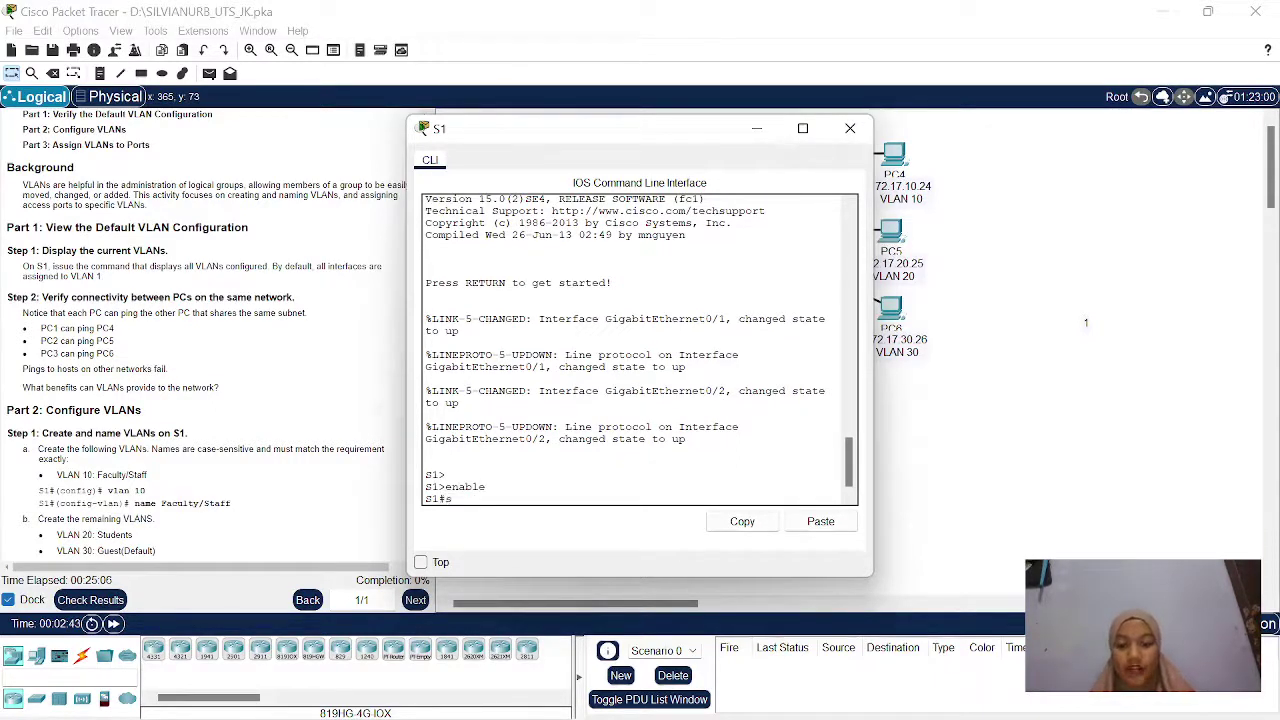
type("how")
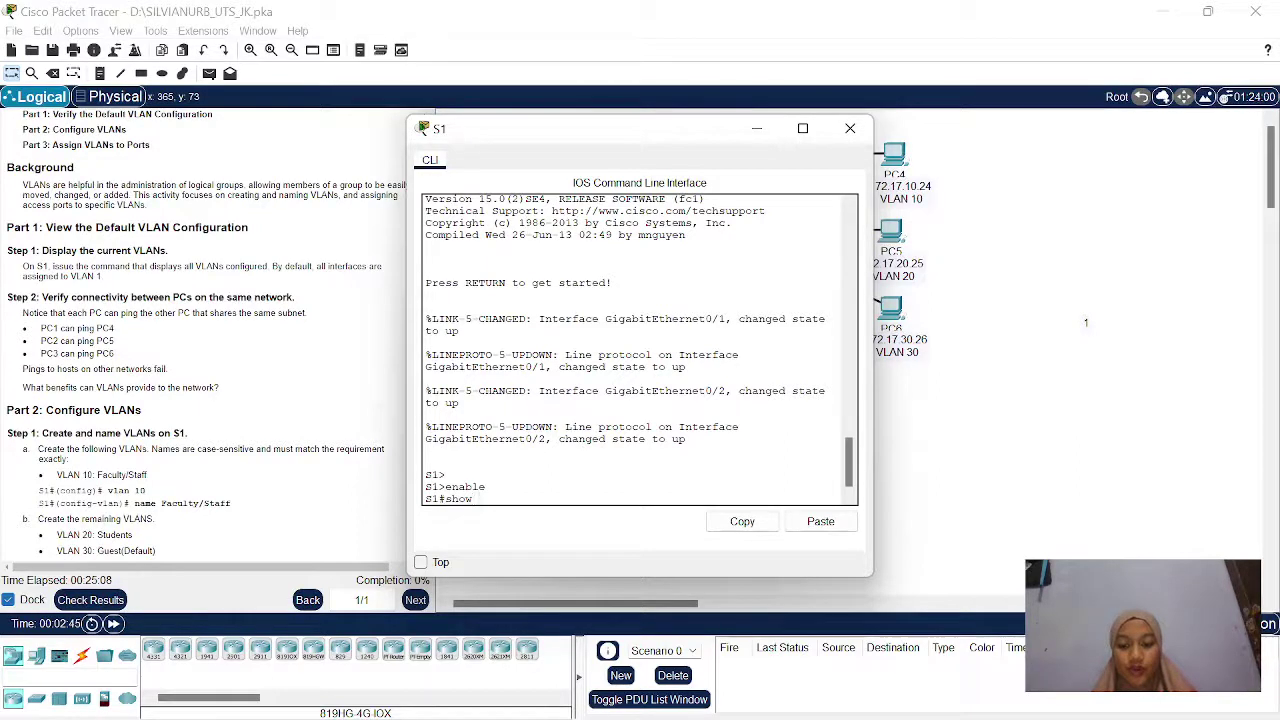
type(" vlan ")
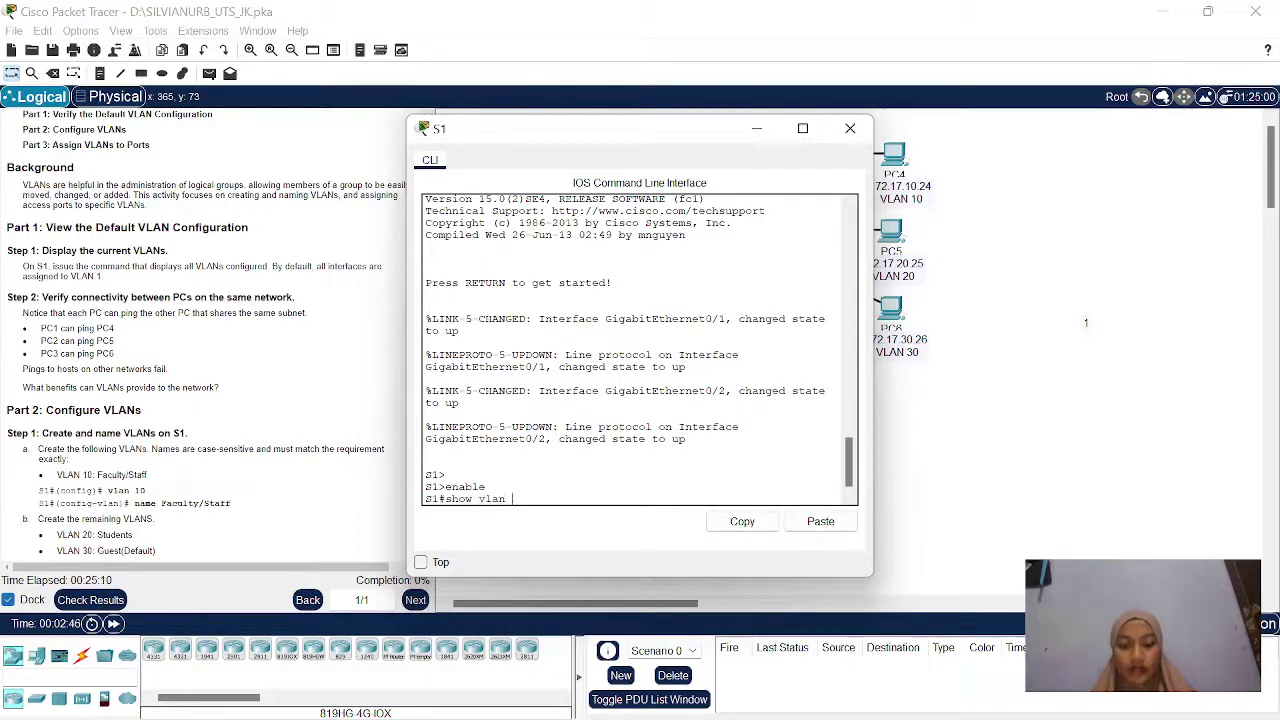
type("brief")
key("Return")
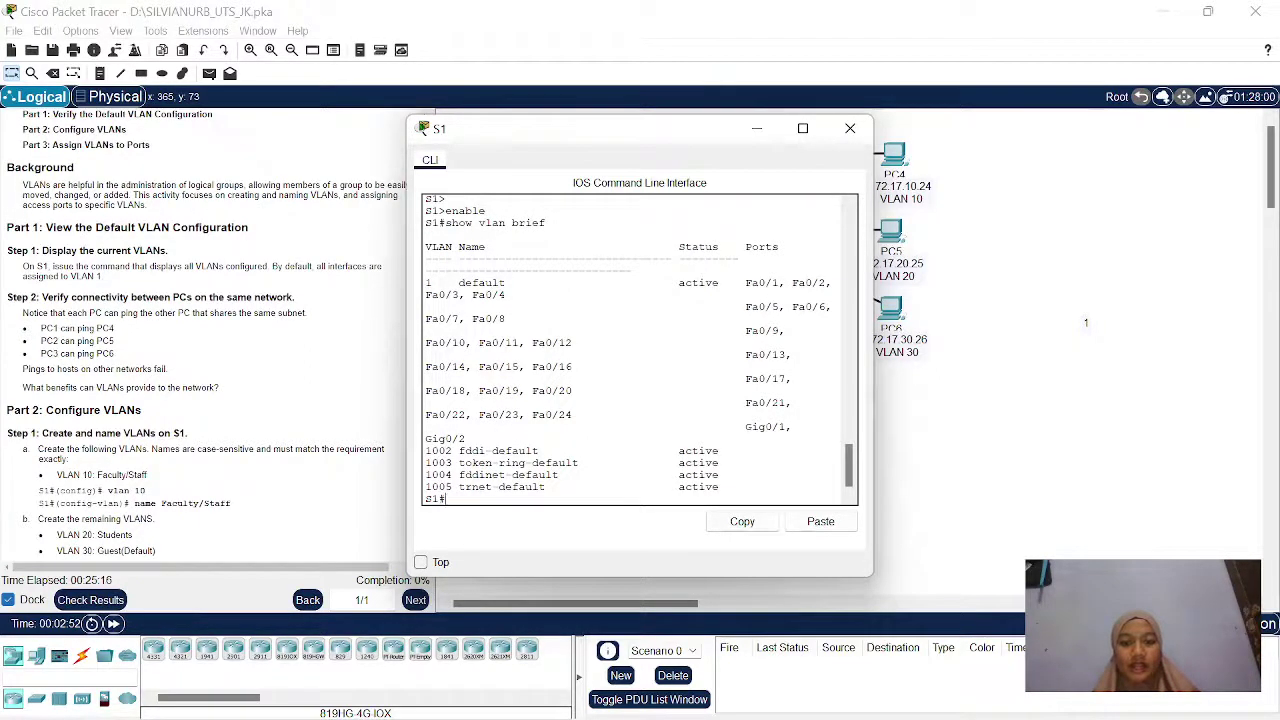
left_click(849, 129)
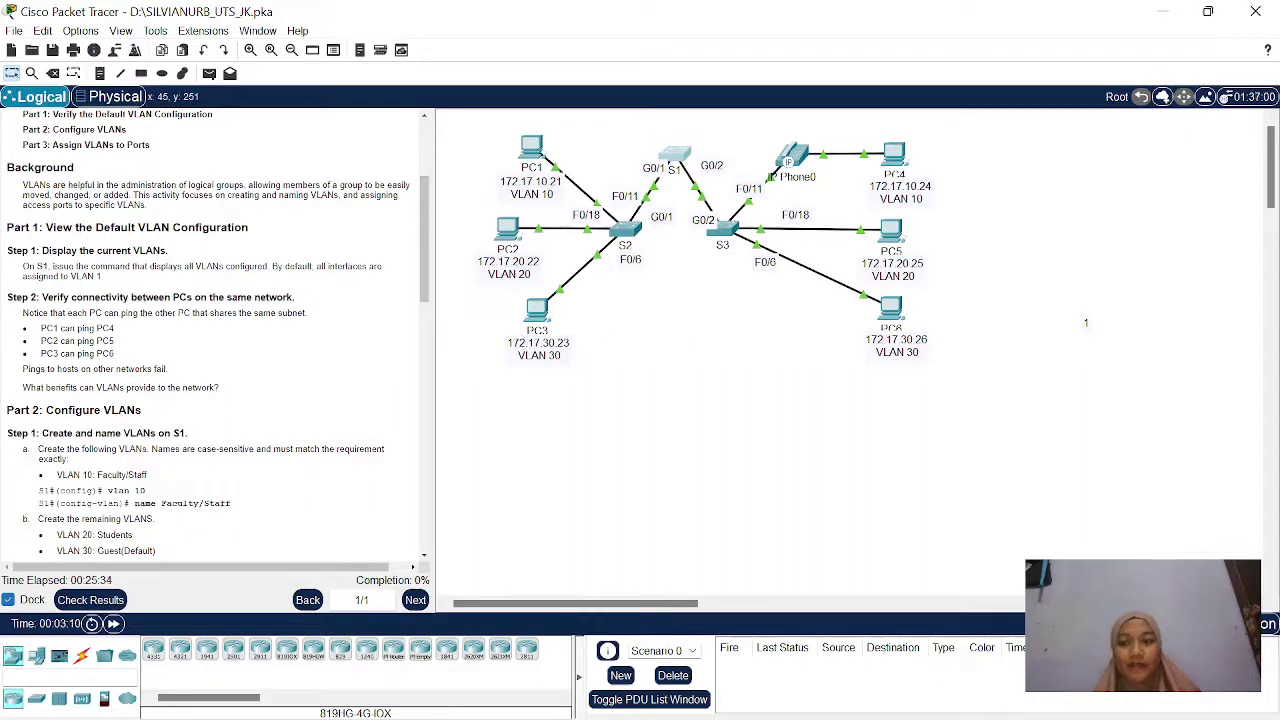
Copy PC4's IP address, 172.17.10.24, from the addressing table in the instructions.
scroll(218, 300, "up", 3)
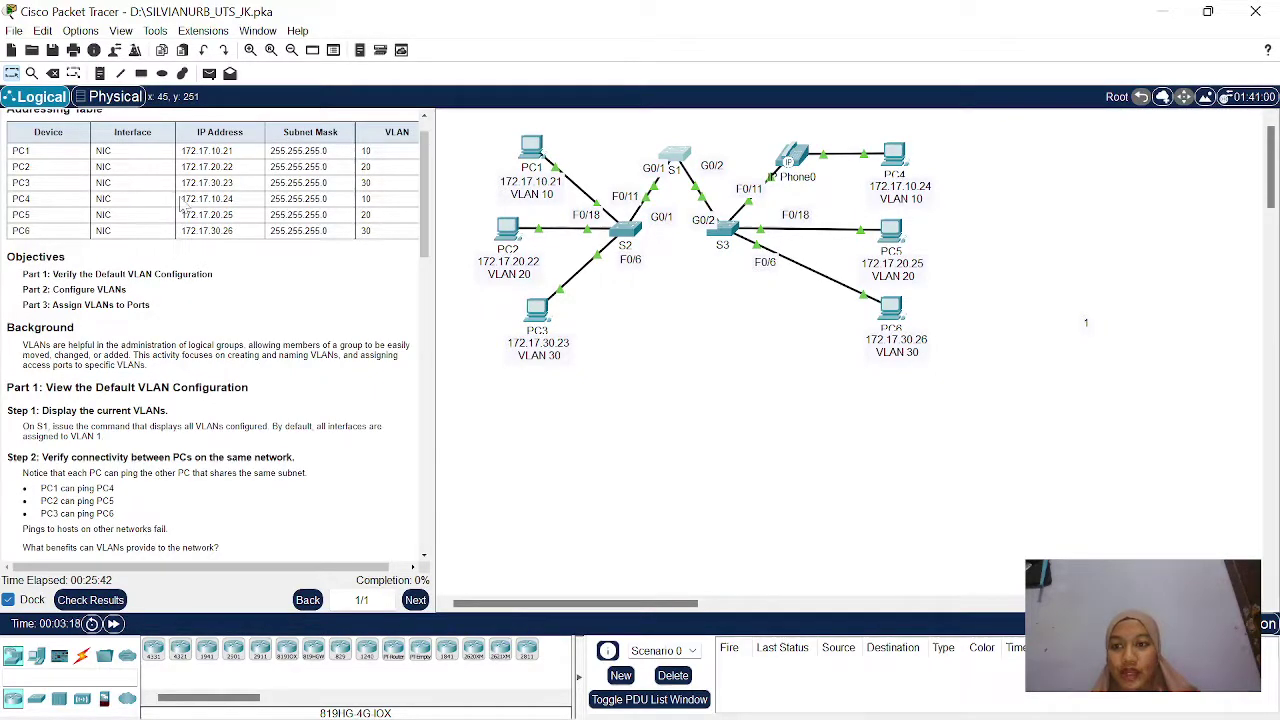
left_click_drag(183, 200, 242, 205)
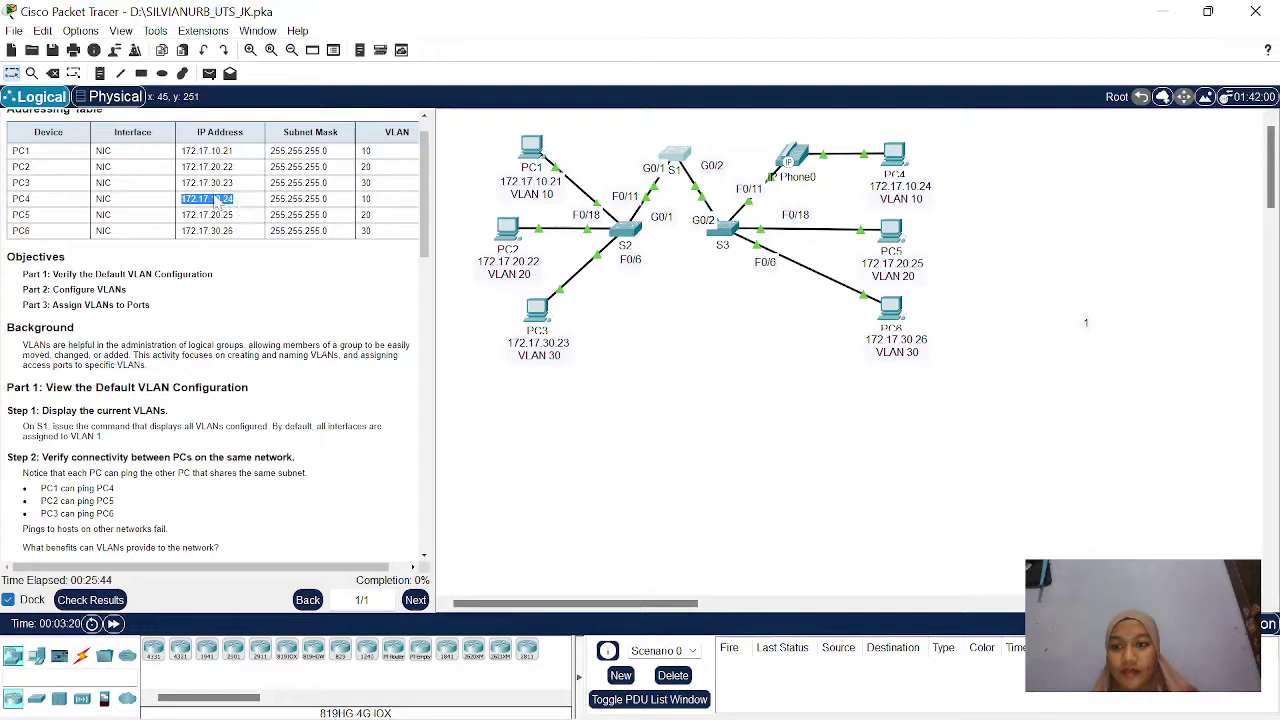
right_click(230, 199)
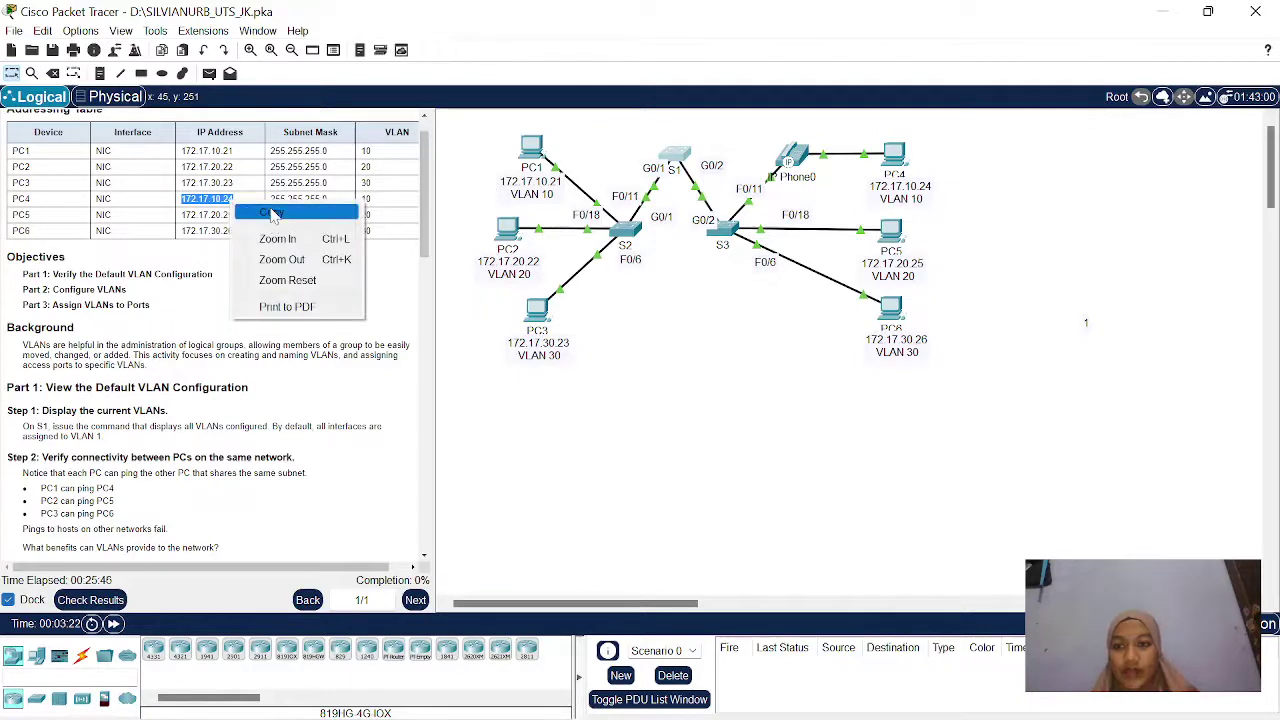
left_click(272, 213)
Ping PC4 at 172.17.10.24 from PC1's Command Prompt, then close PC1's window.
scroll(215, 330, "down", 3)
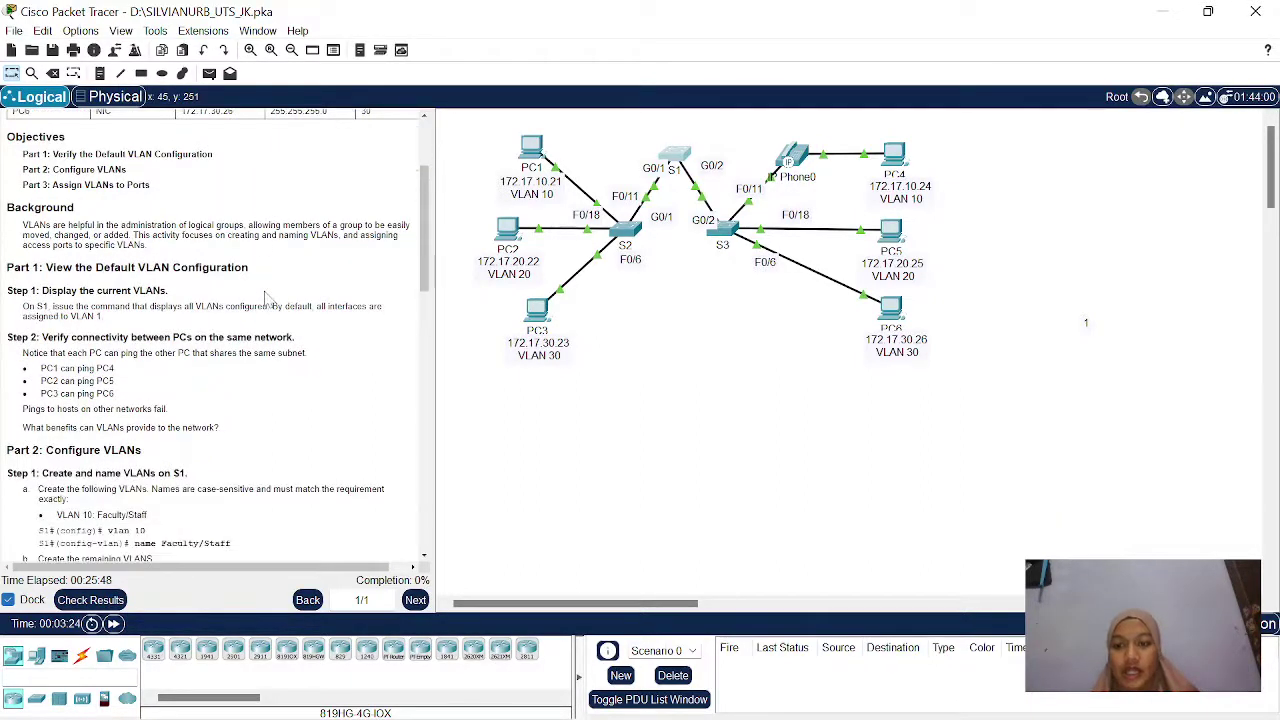
left_click(531, 150)
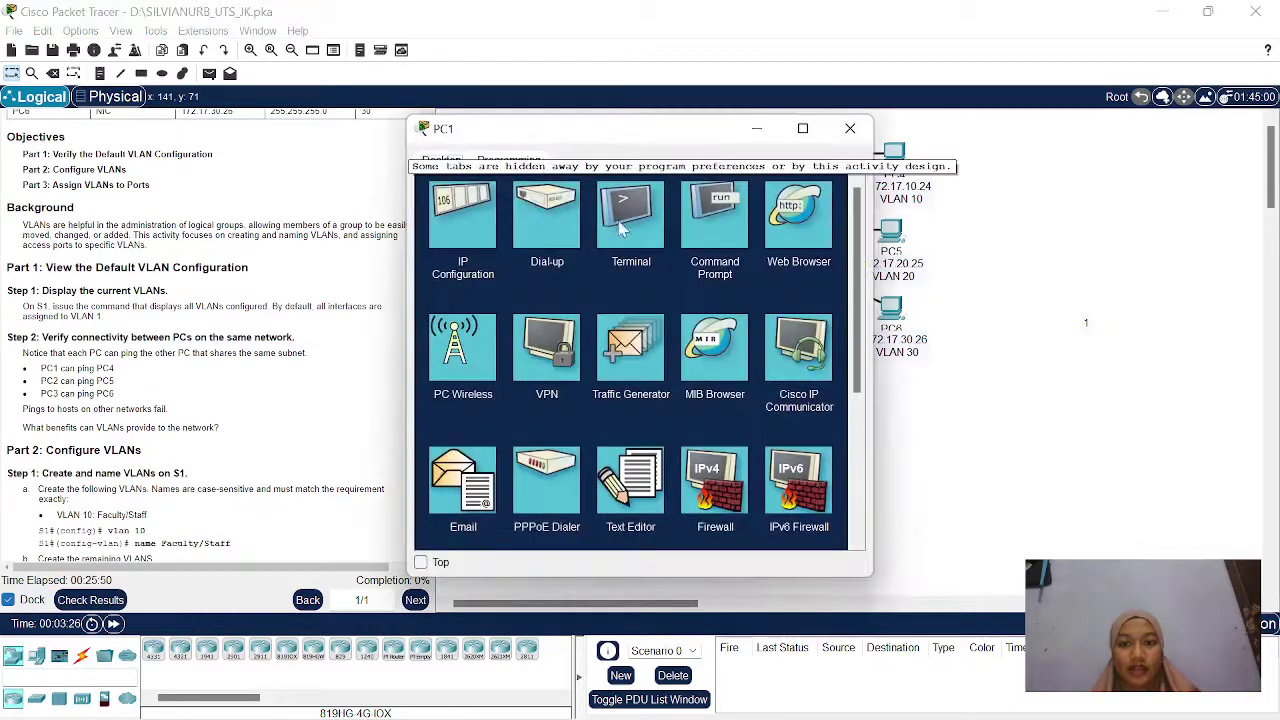
left_click(725, 228)
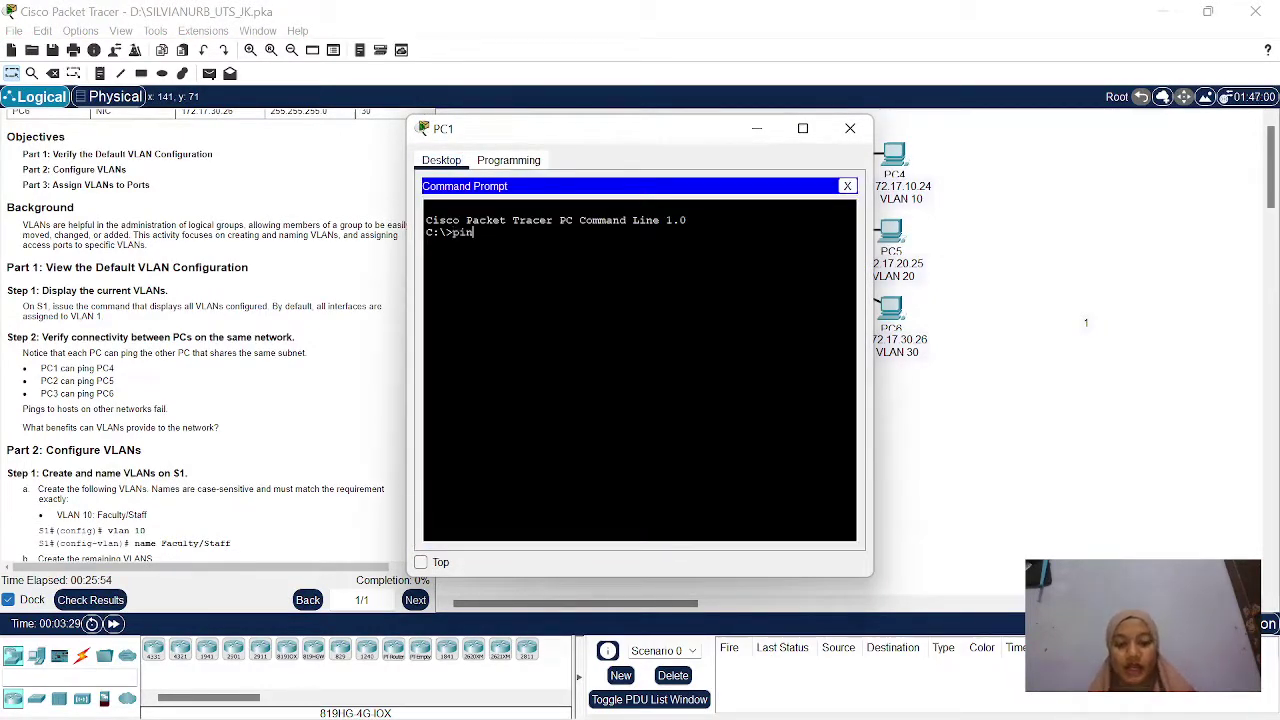
type("ping 172.17.10.24")
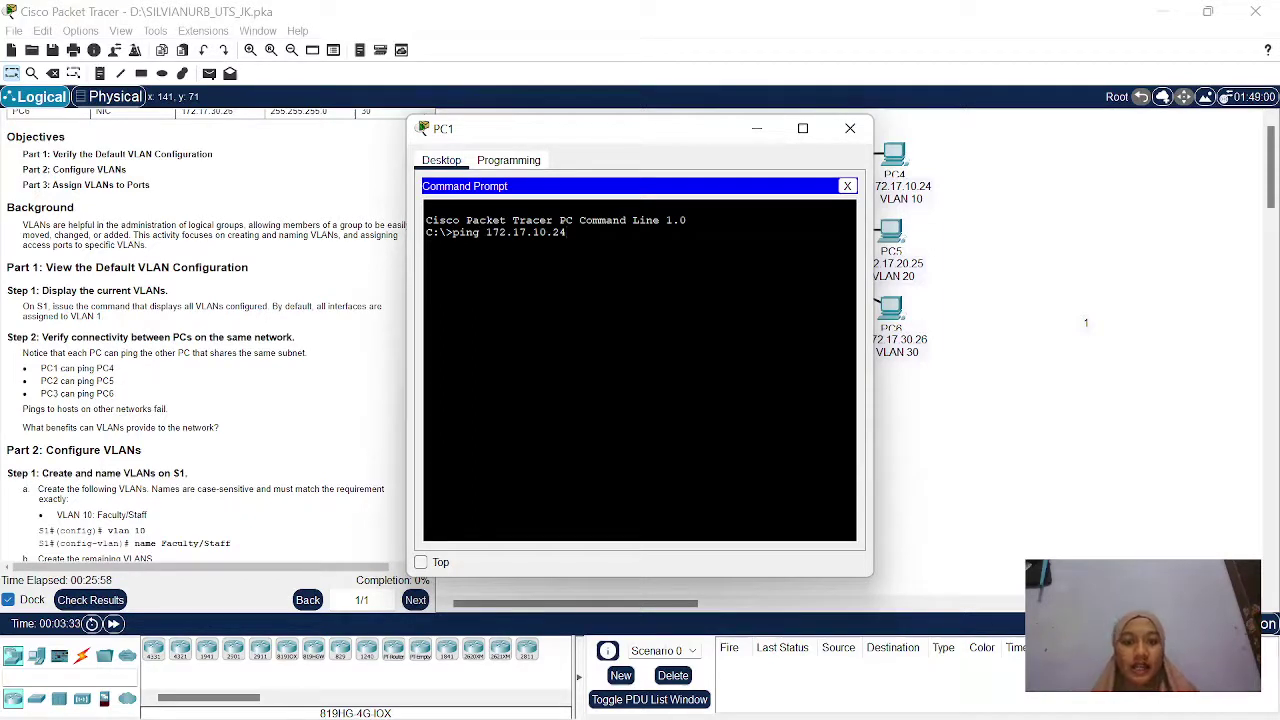
key("Return")
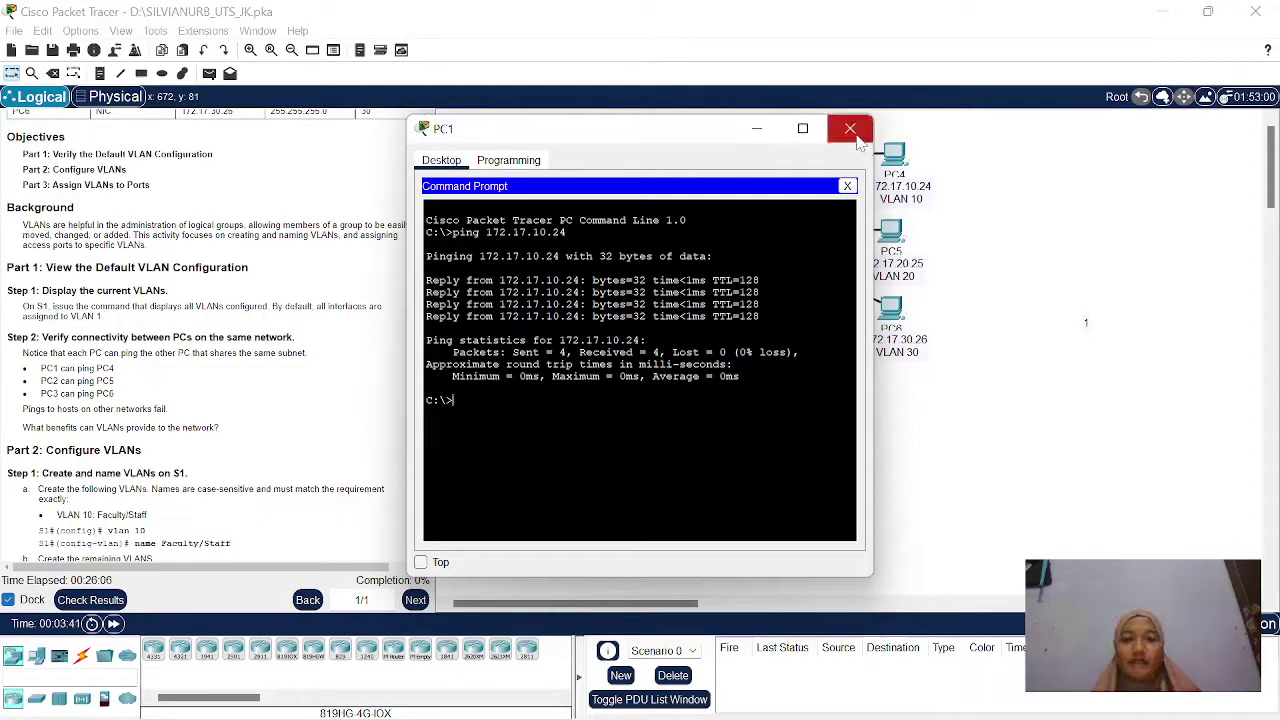
left_click(854, 137)
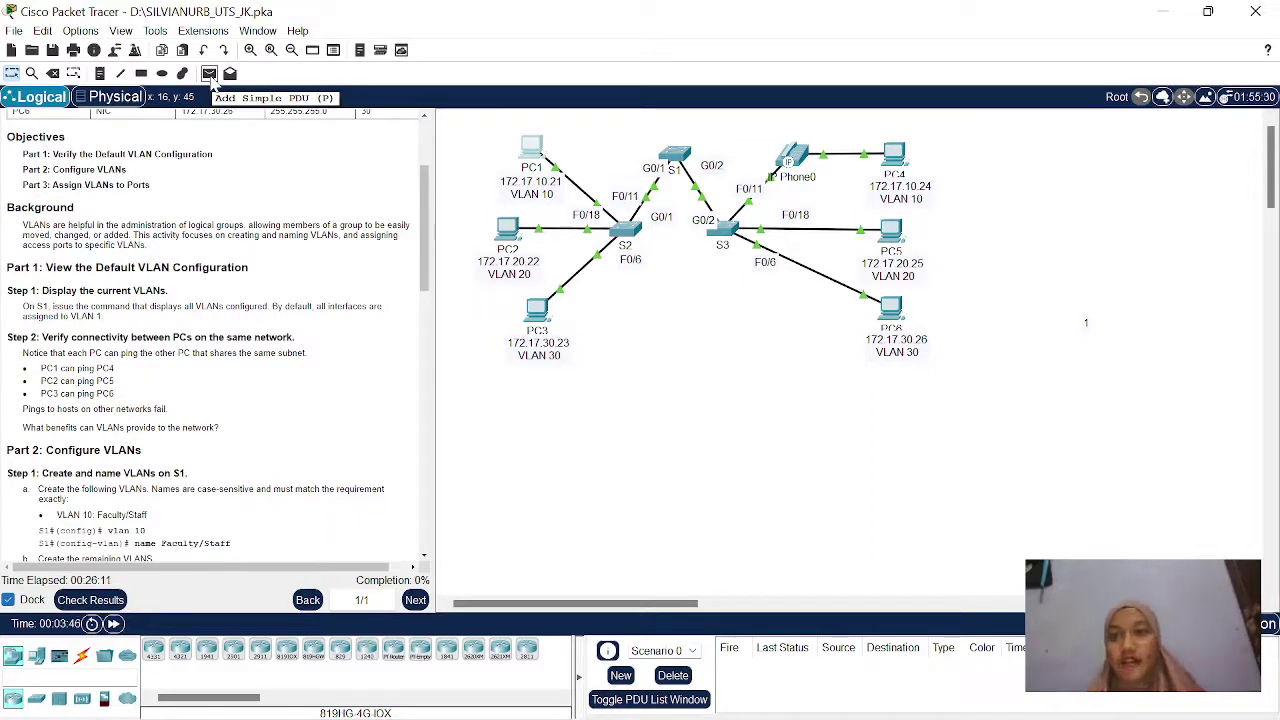
Test connectivity on the 172.17.20.x network by sending a simple PDU from PC2 to PC5.
left_click(209, 75)
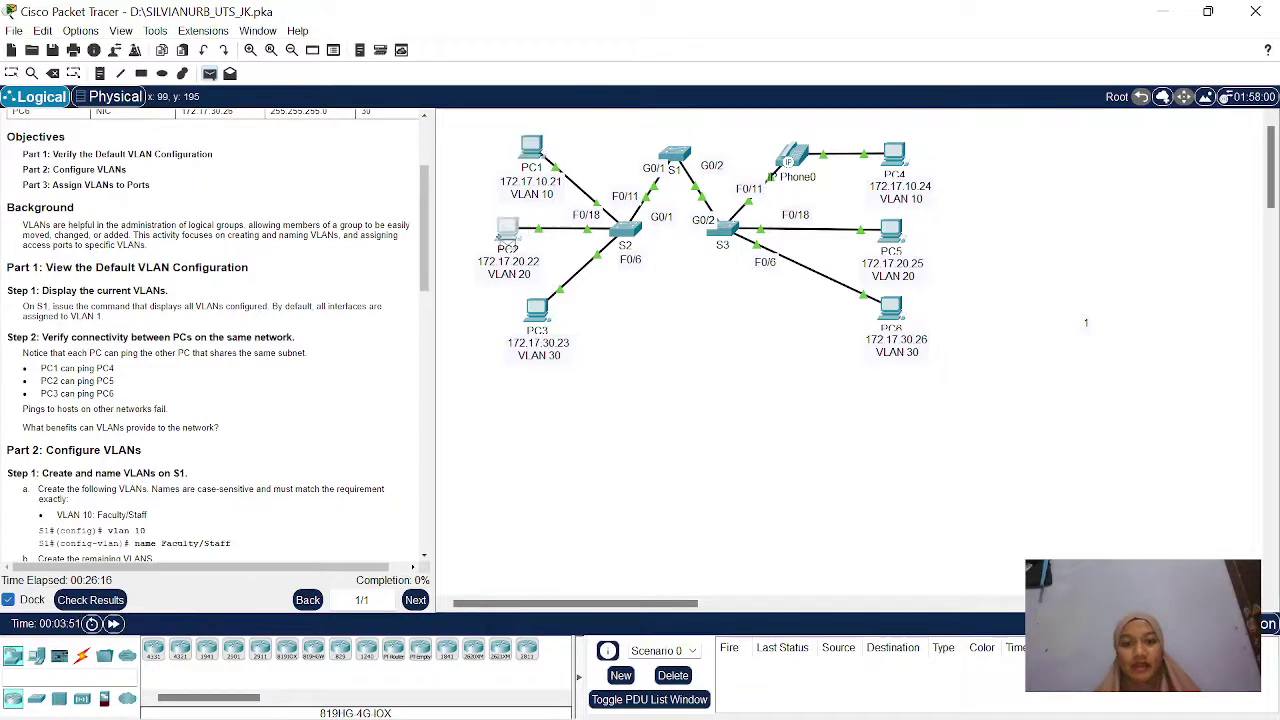
left_click(509, 230)
left_click(902, 240)
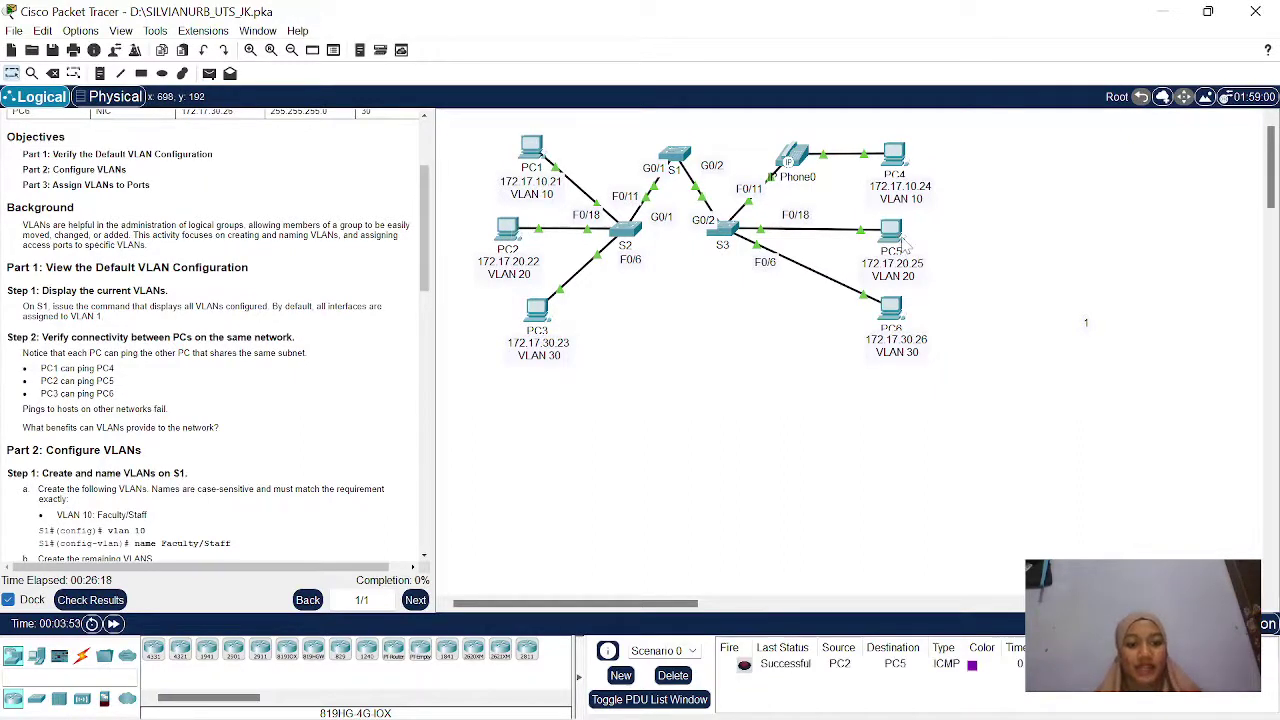
mouse_move(903, 241)
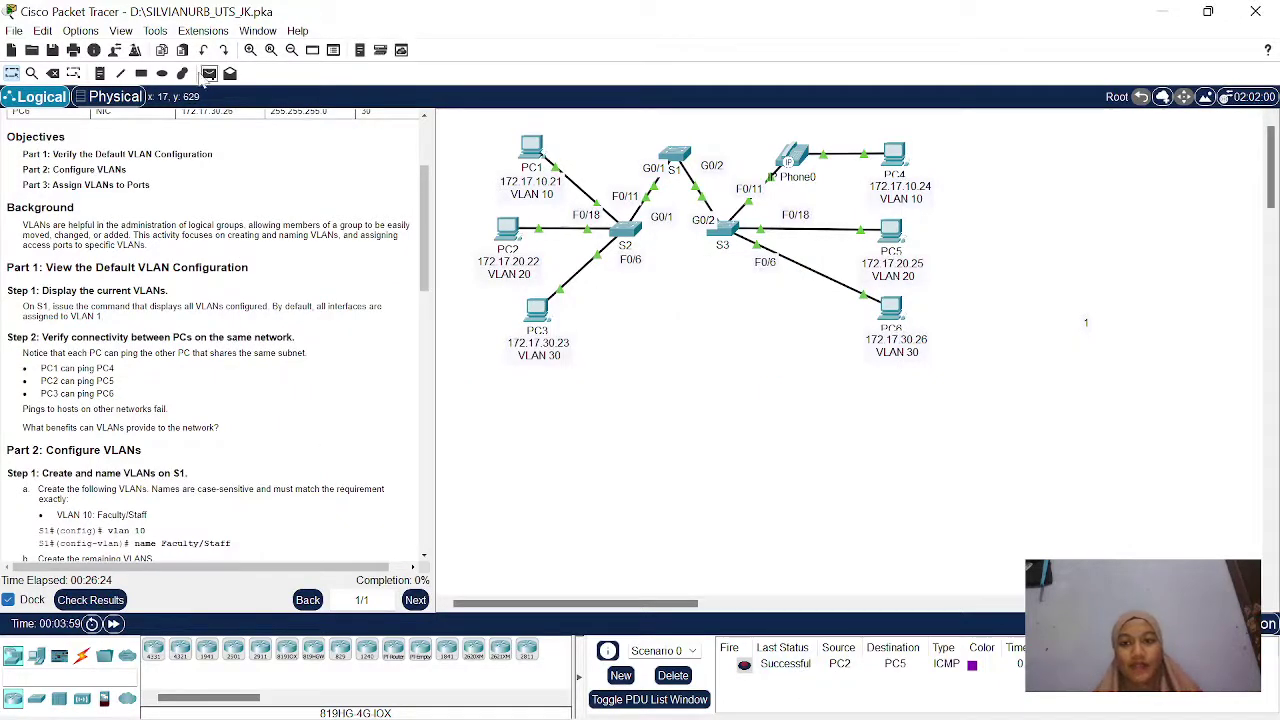
Send a simple PDU from PC3 to PC6 to test connectivity between them.
left_click(209, 75)
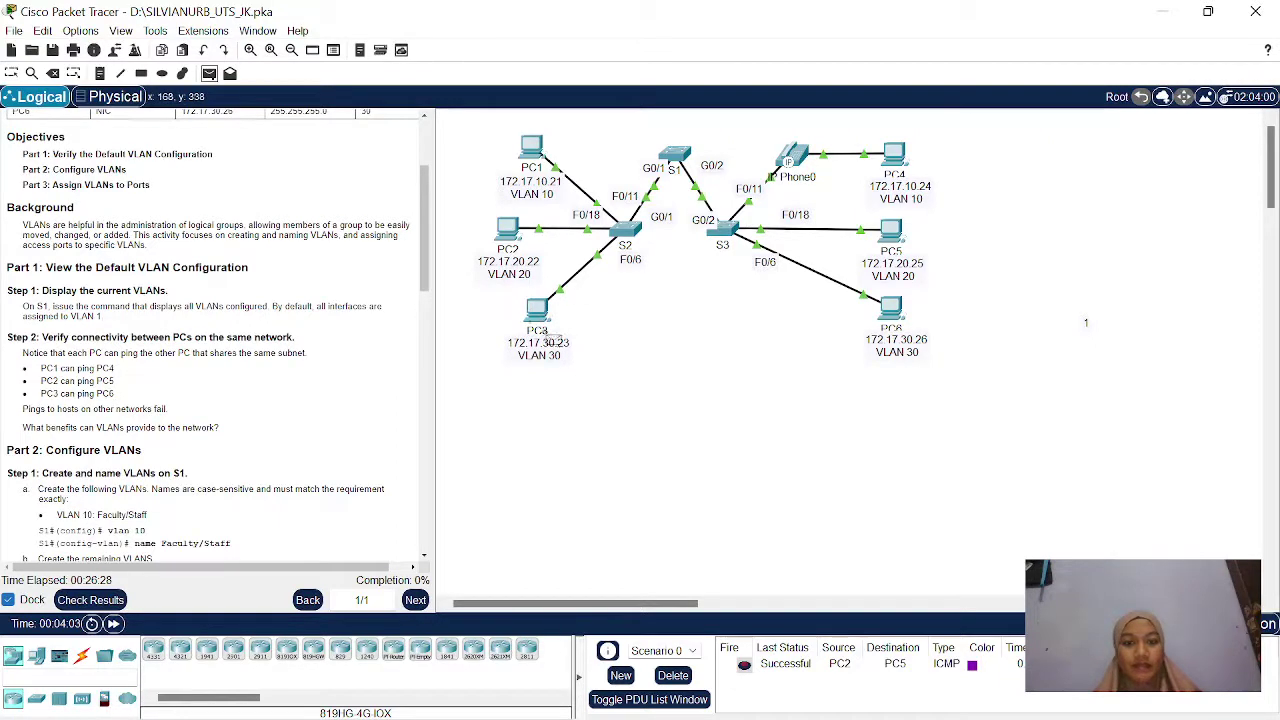
left_click(538, 314)
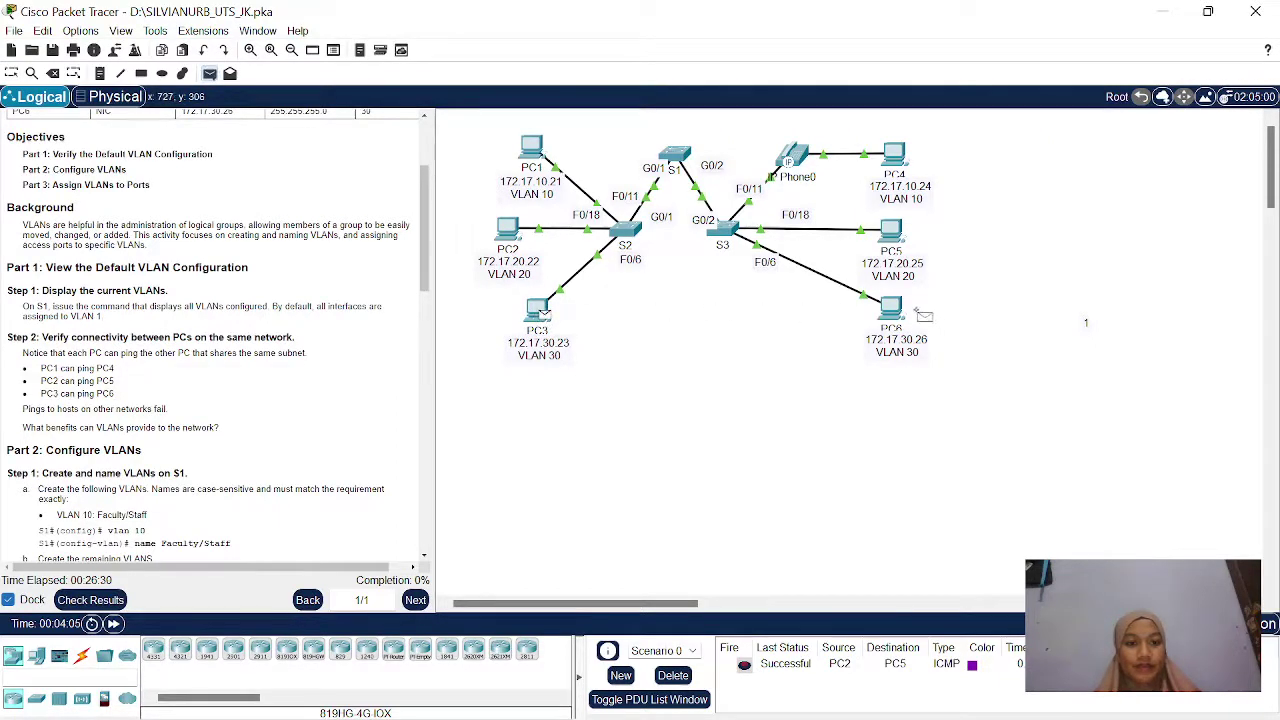
left_click(895, 310)
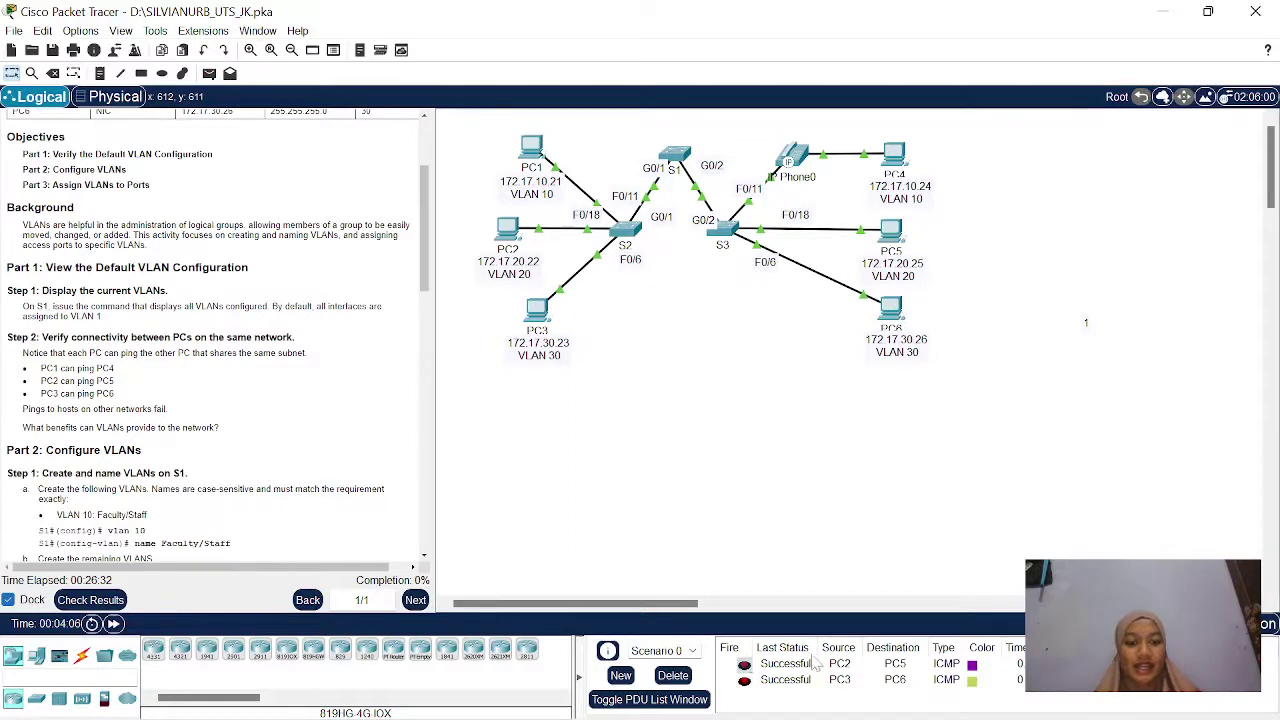
Reopen S1's command line for Part 2 and enter global configuration mode with configure terminal.
scroll(215, 472, "down", 5)
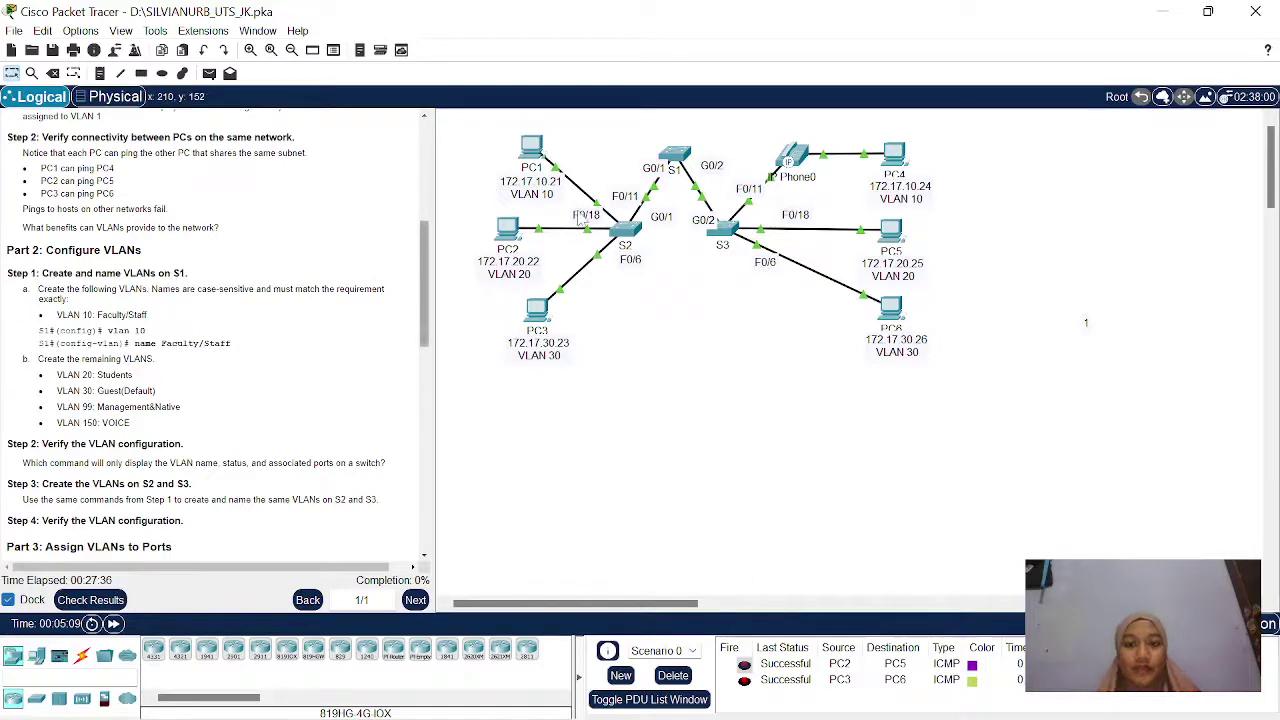
scroll(228, 315, "down", 1)
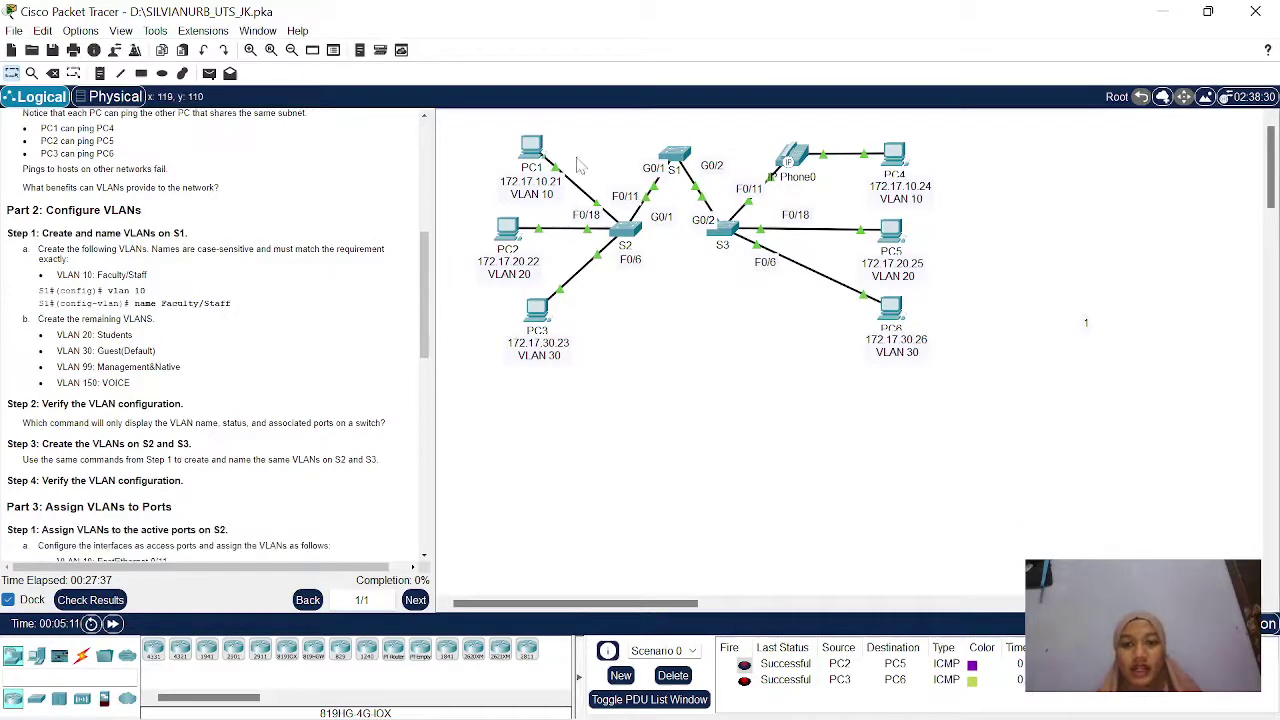
left_click(678, 158)
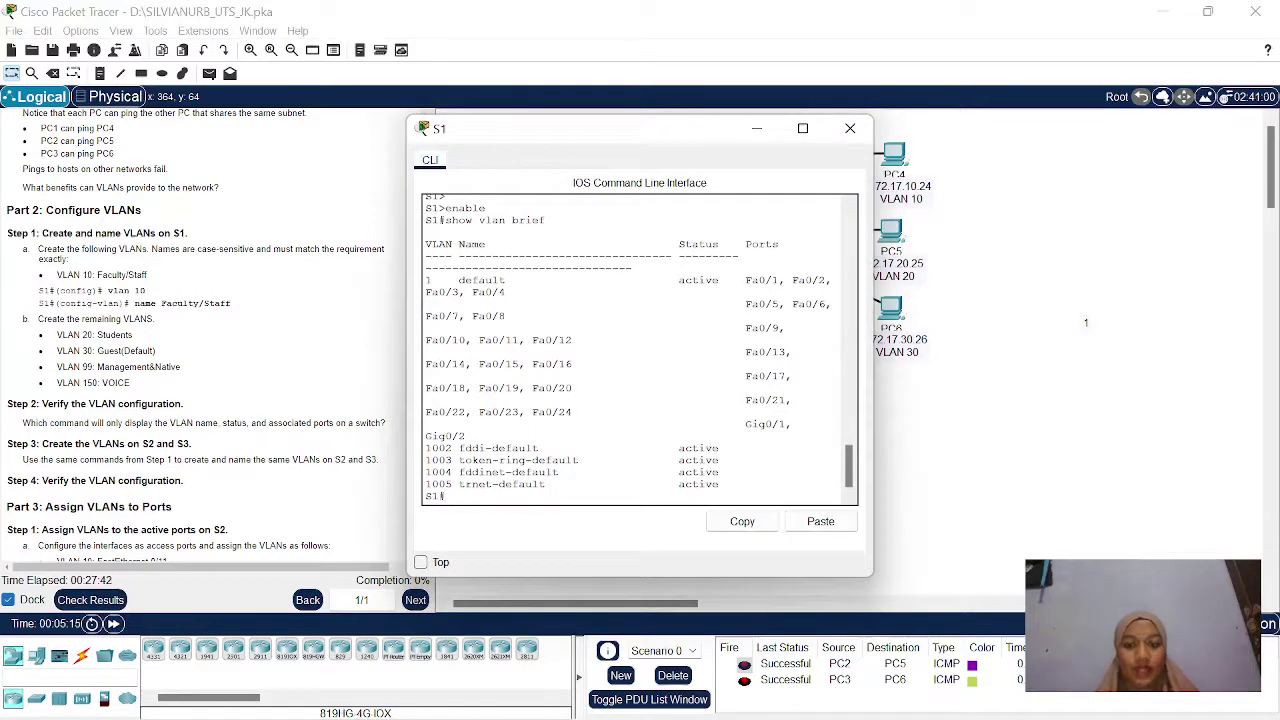
key("Return")
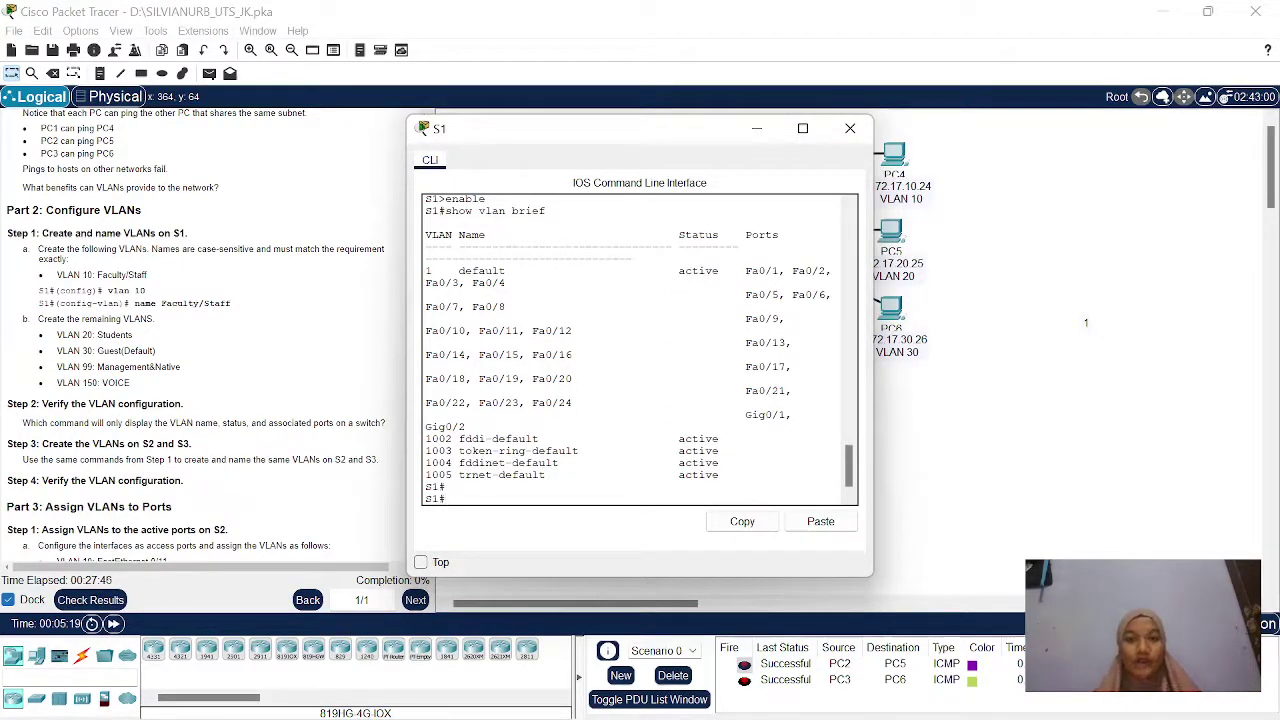
type("configure ")
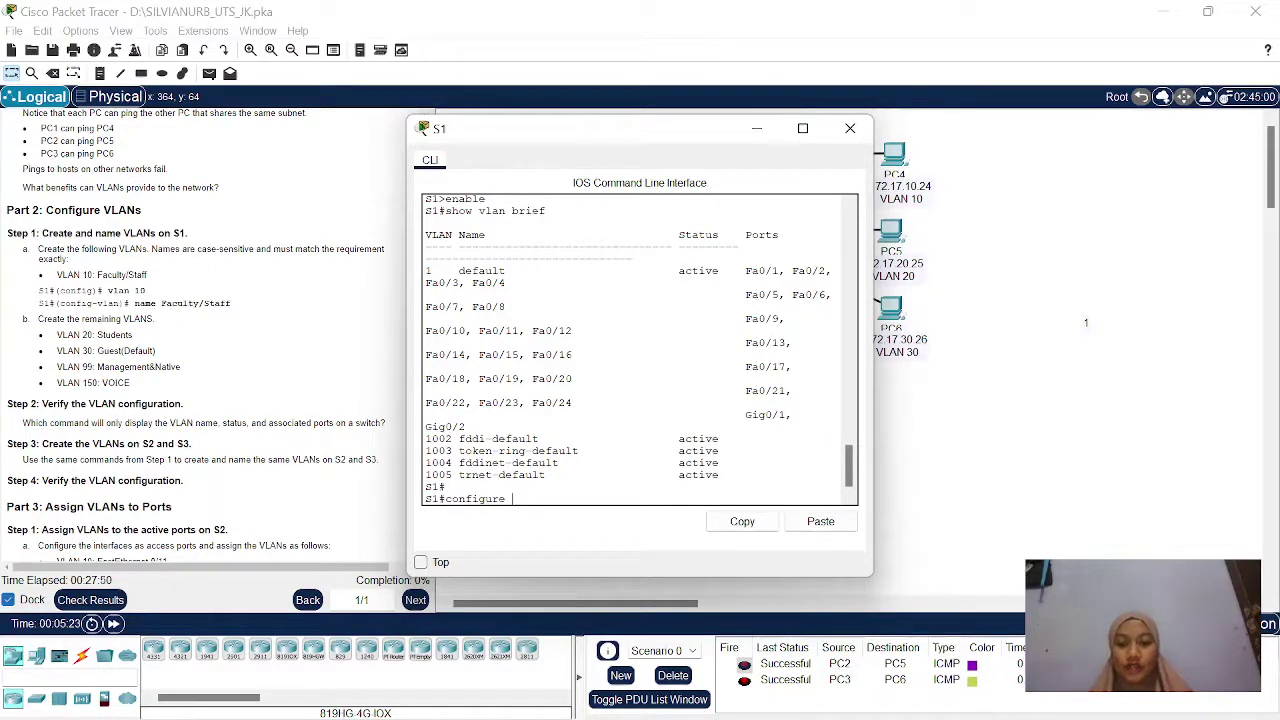
type("term")
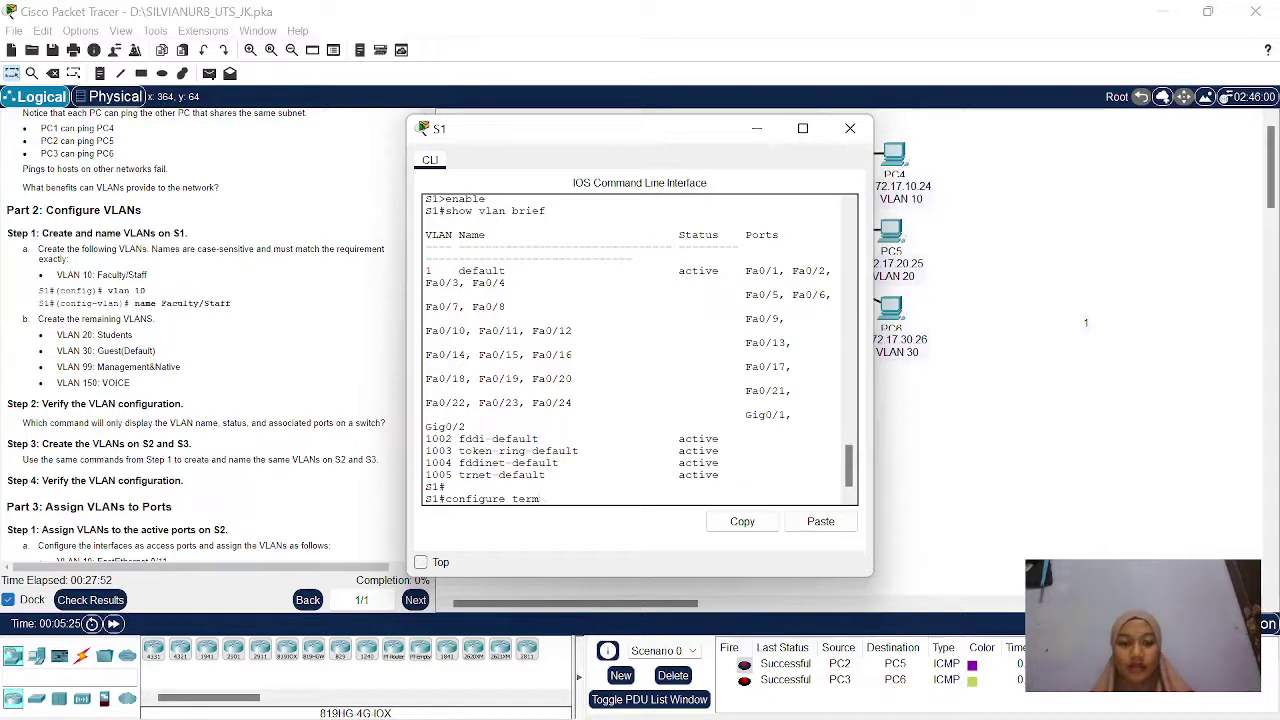
type("ninal")
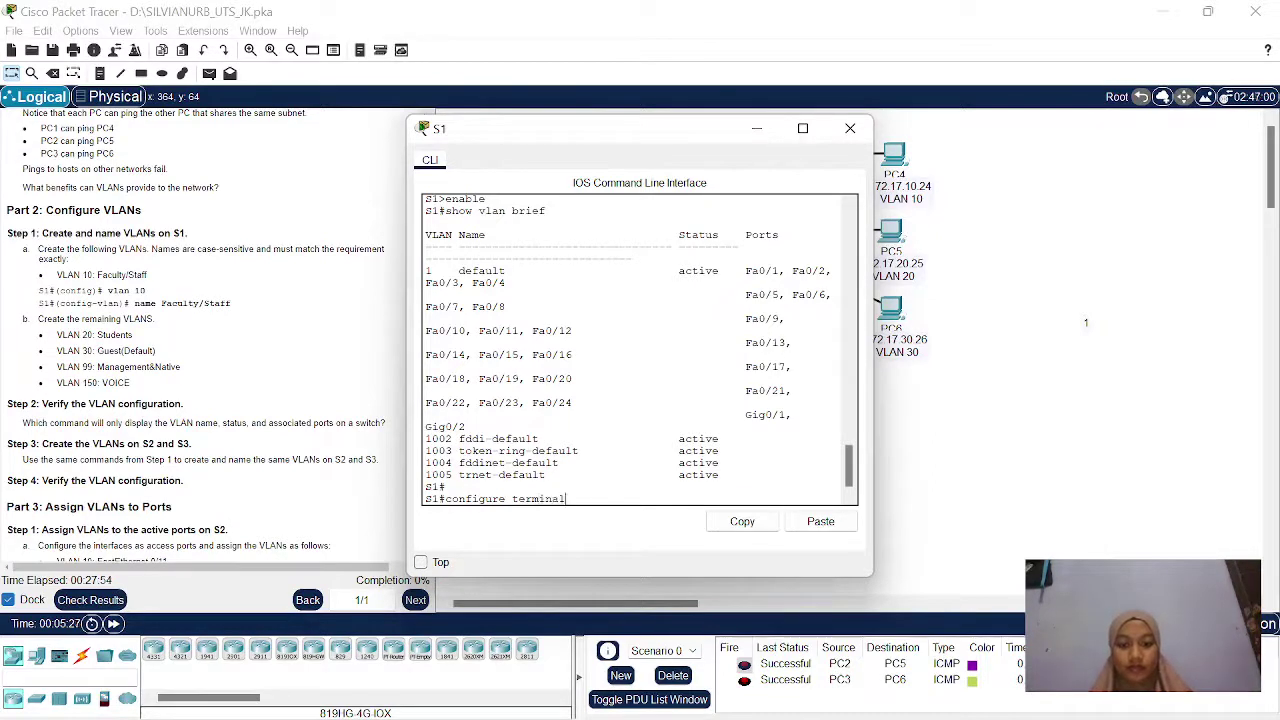
key("Return")
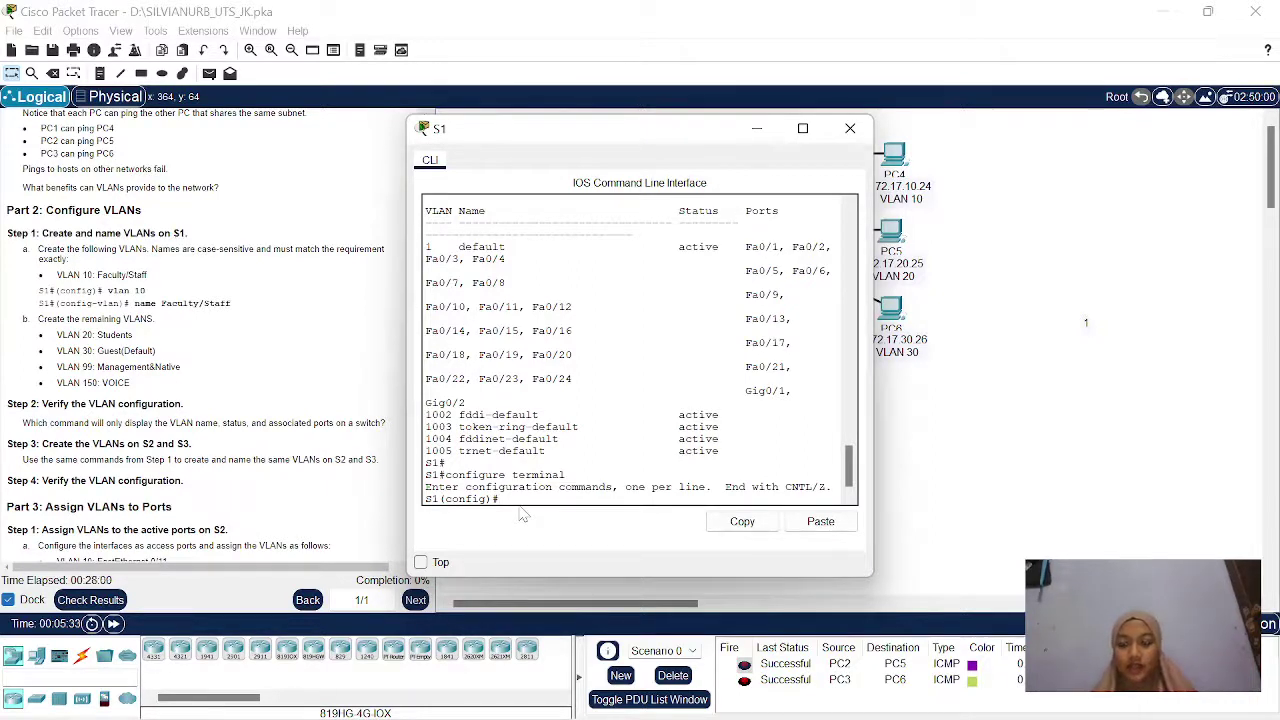
Create VLAN 10 on S1 and name it Faculty/Staff.
type("vla")
type("an 10")
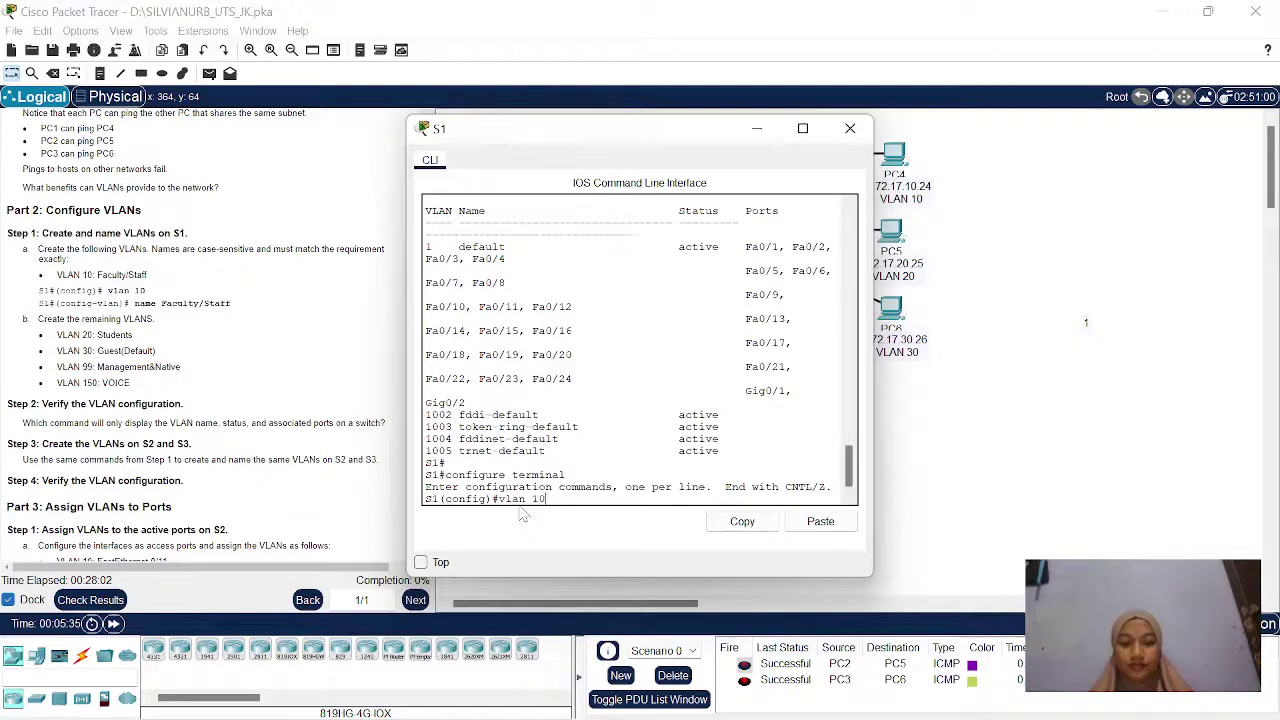
key("Return")
type("name")
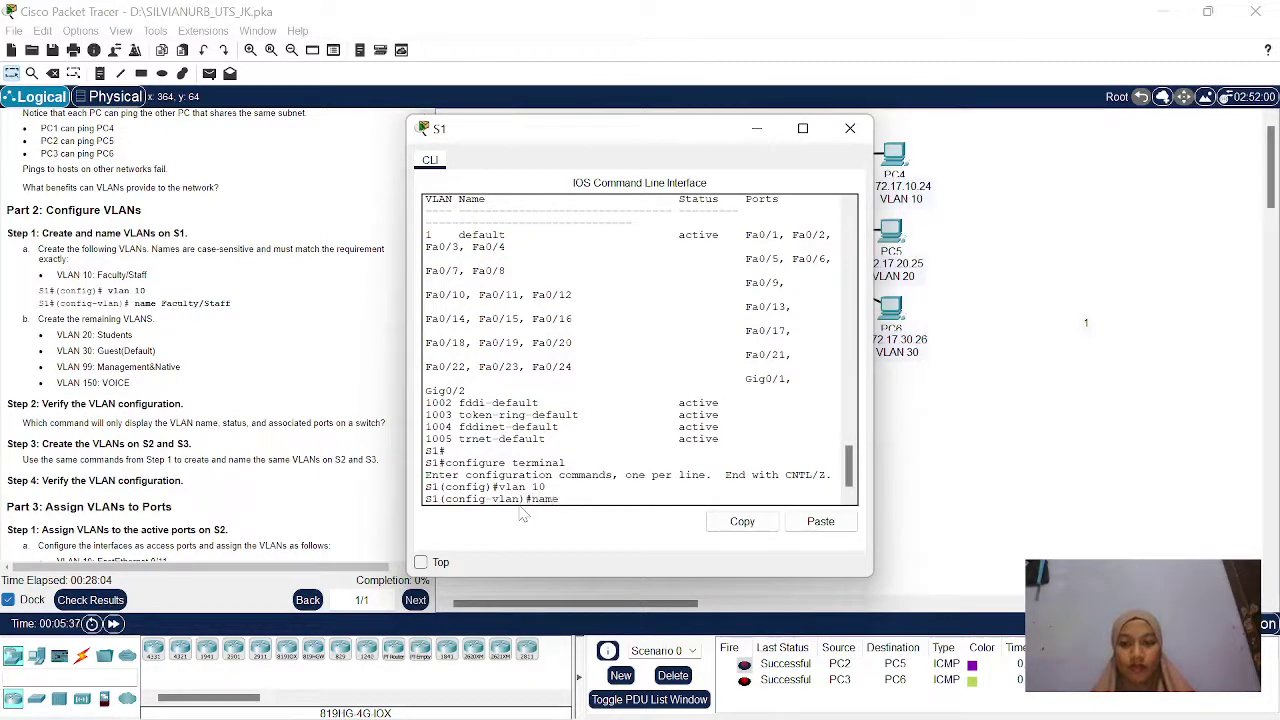
type(" Fac")
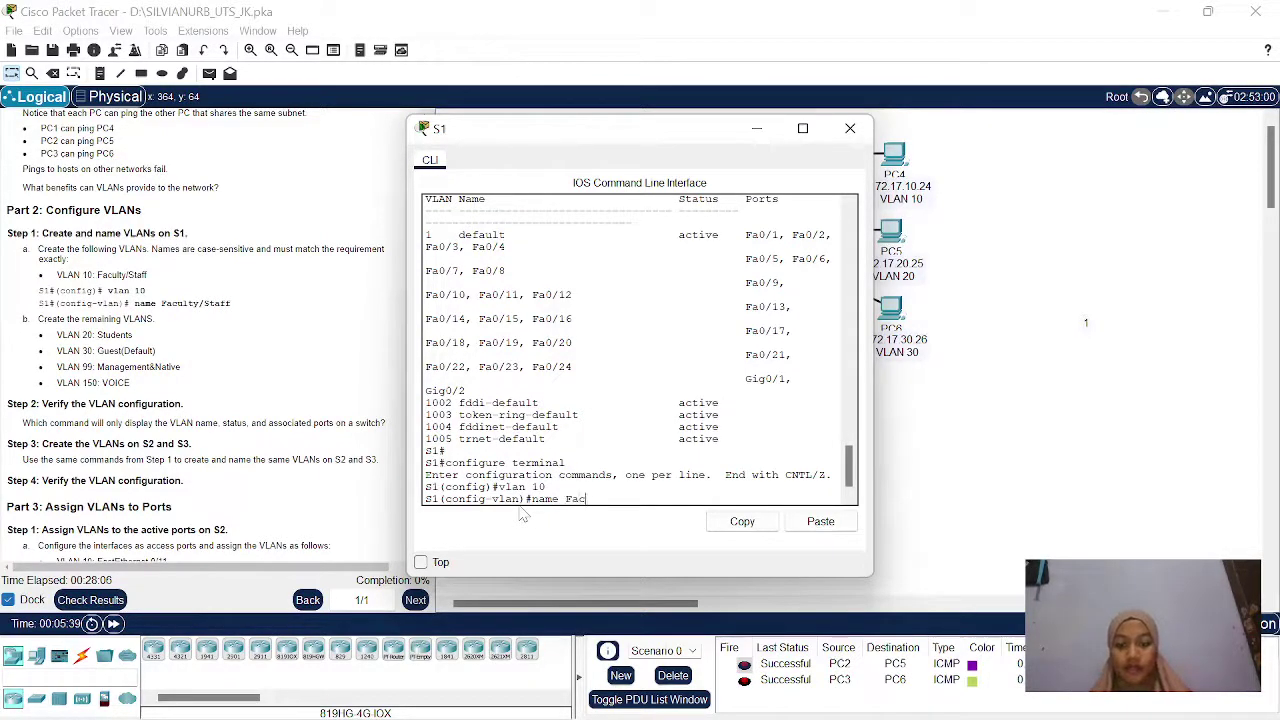
type("ulty/Staff")
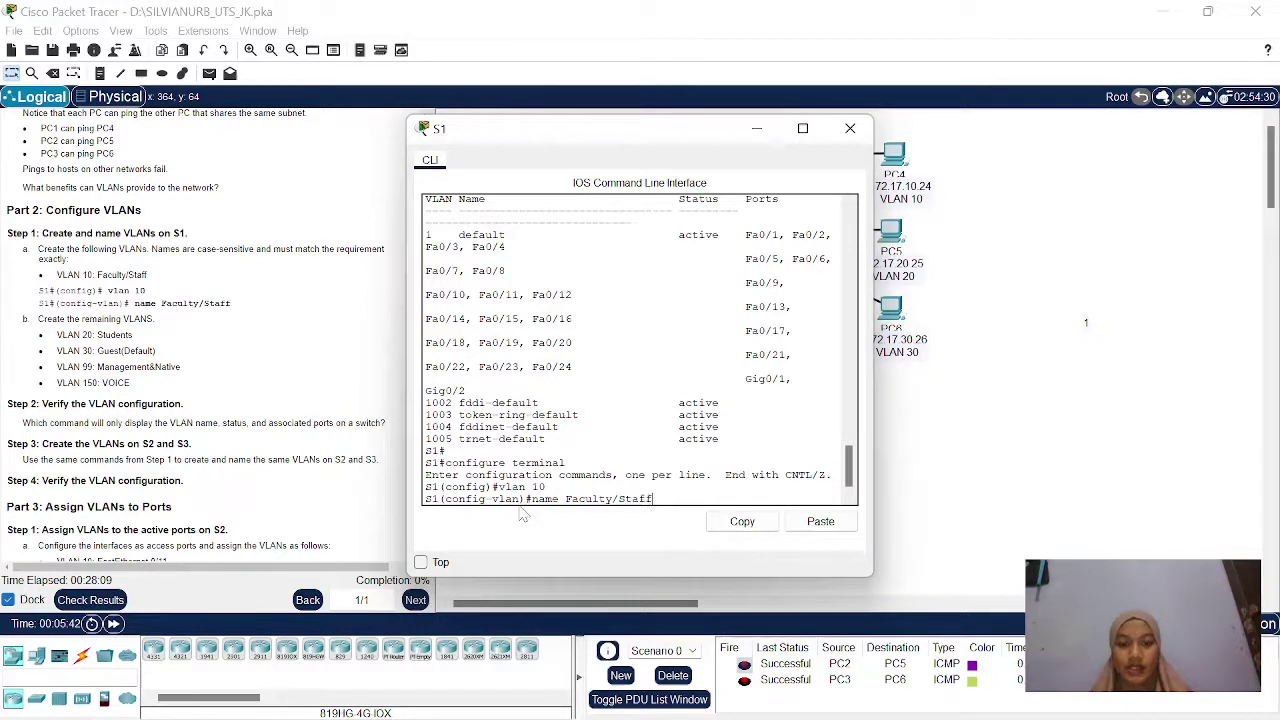
key("Return")
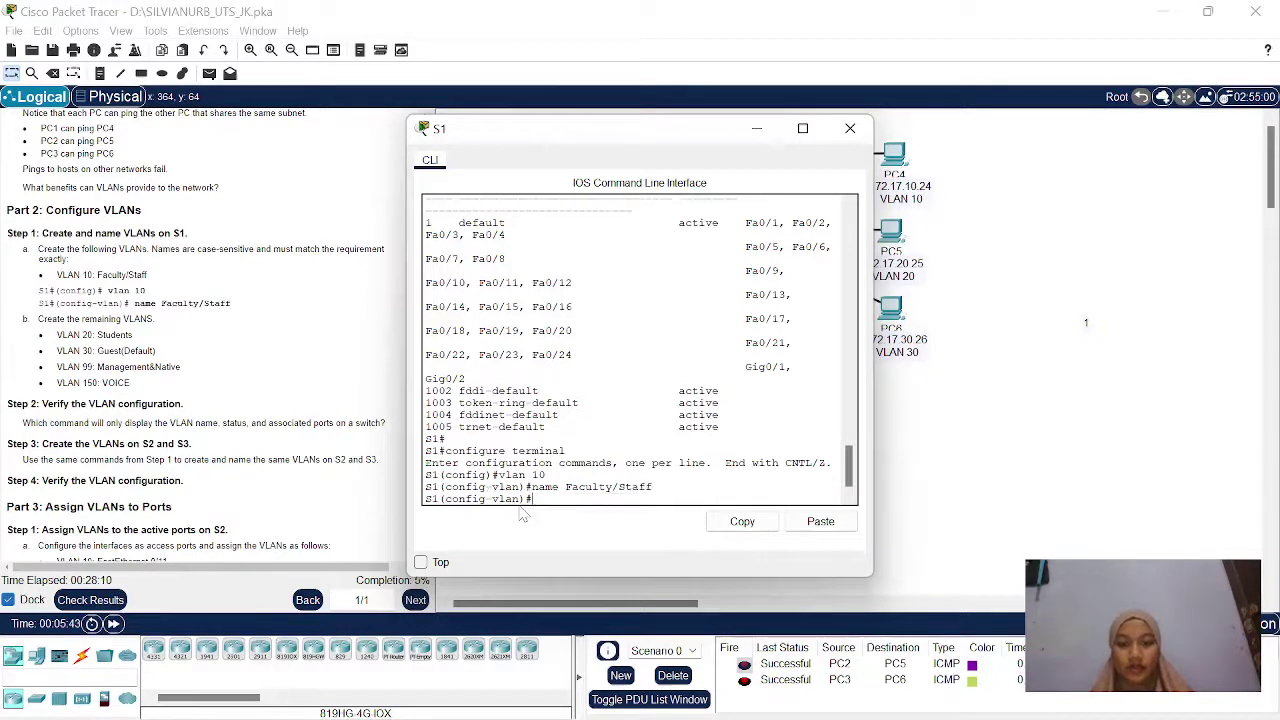
Create VLAN 20 on S1 and name it Students.
type("vlan")
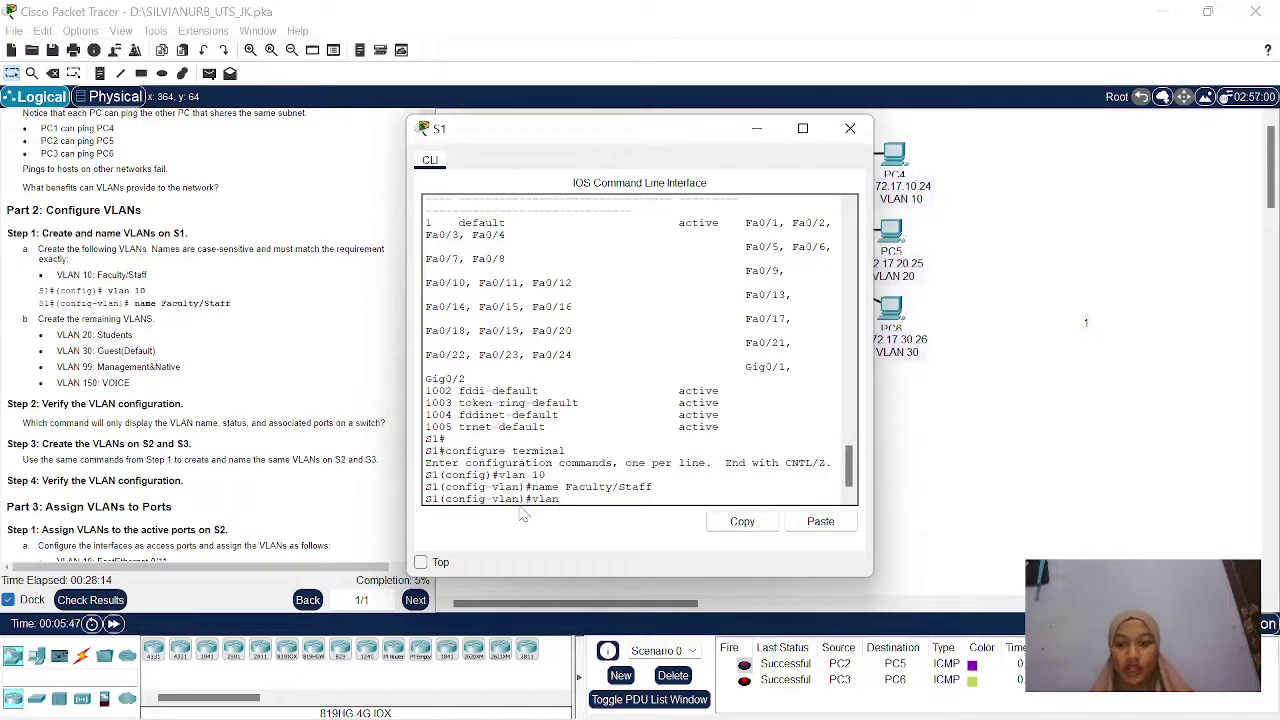
type(" 20")
key("Return")
type("nfig-vlan)#n")
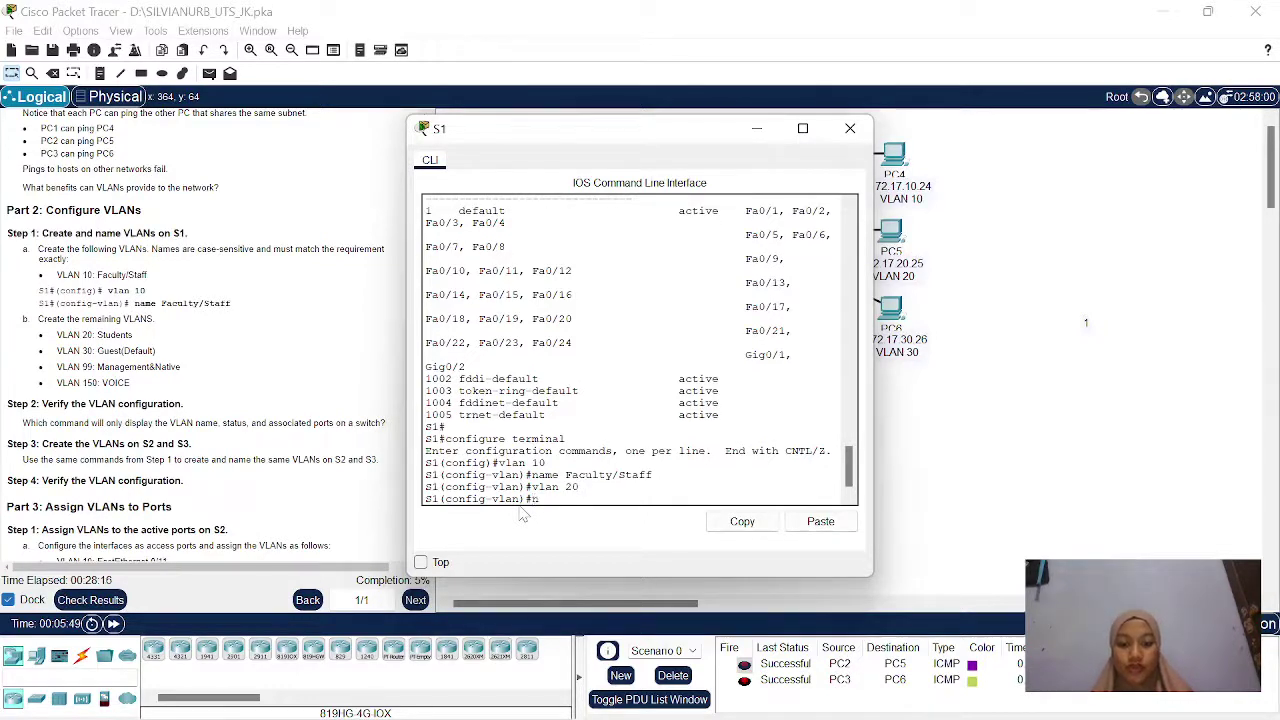
type("ame")
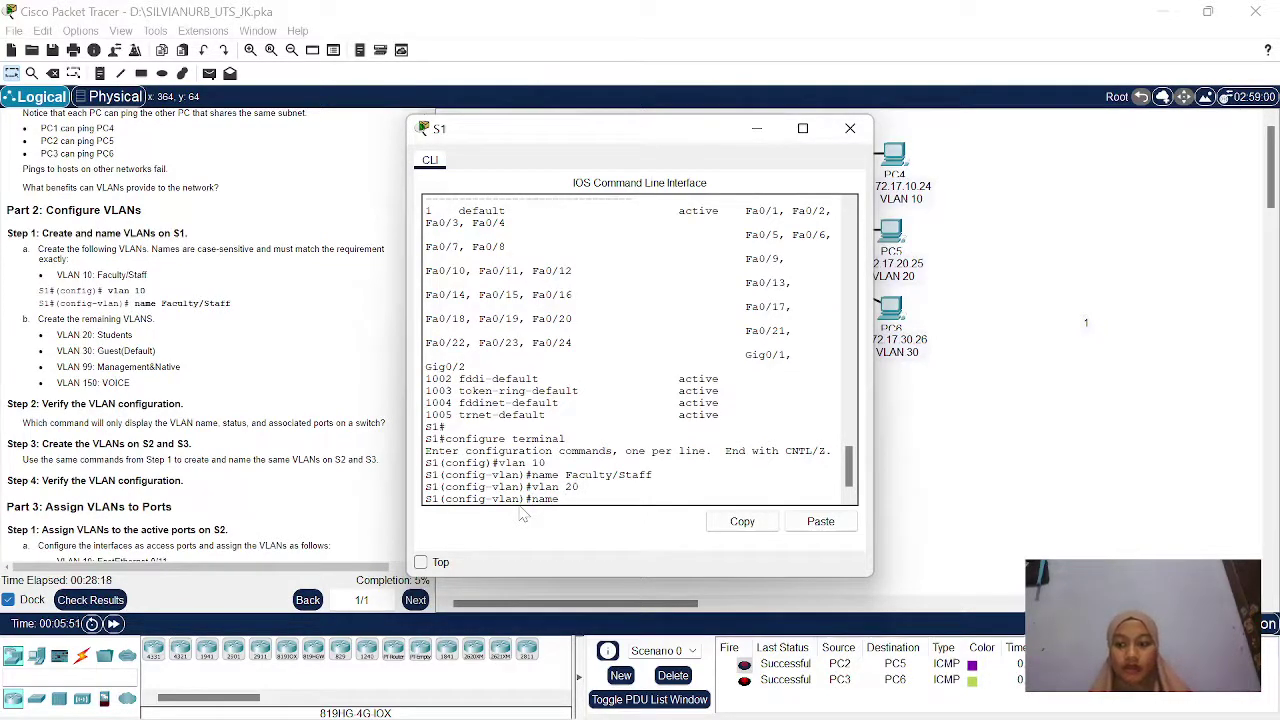
type(" Students")
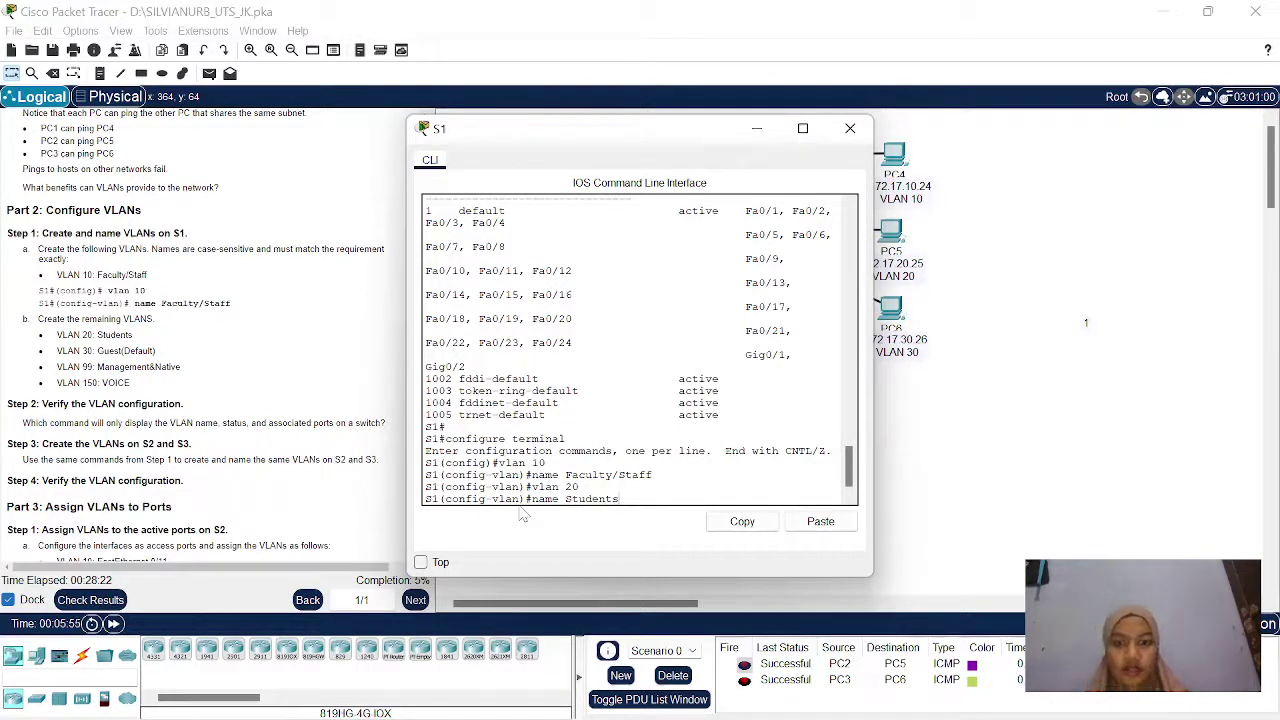
key("Return")
Create VLAN 30 on S1 and name it Guest(Default).
type("vlan)#vlan")
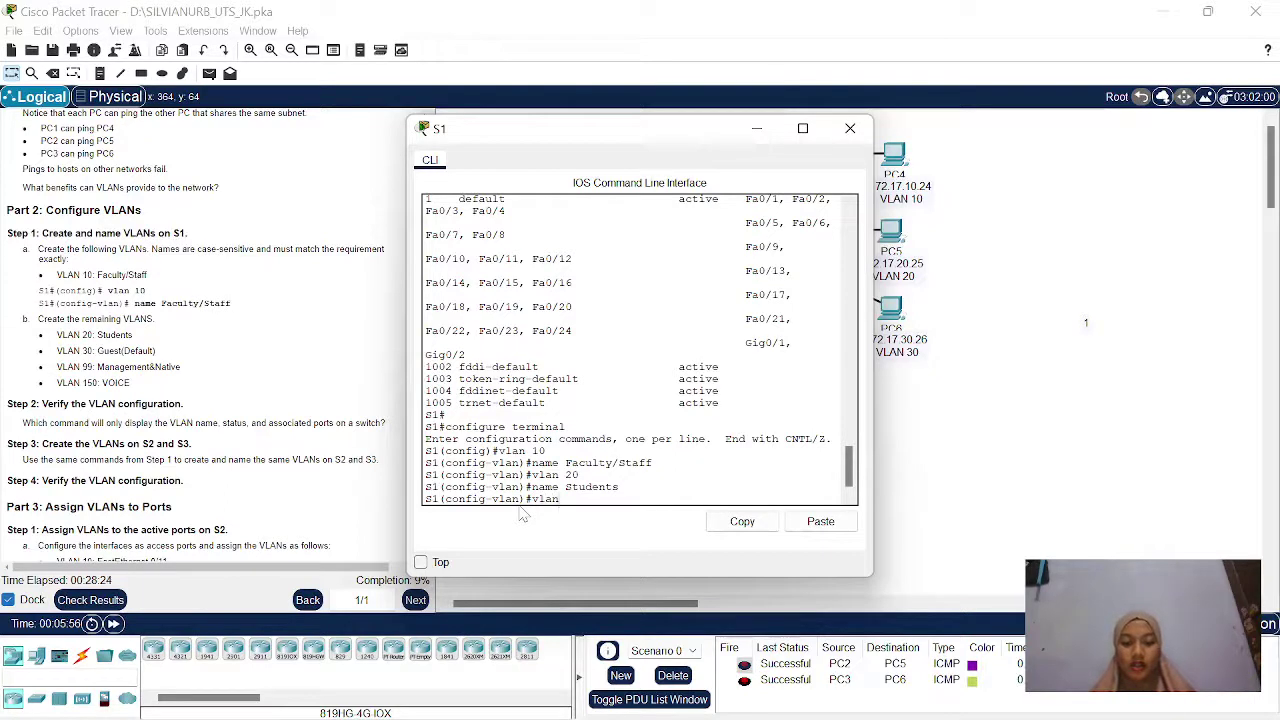
type(" 30")
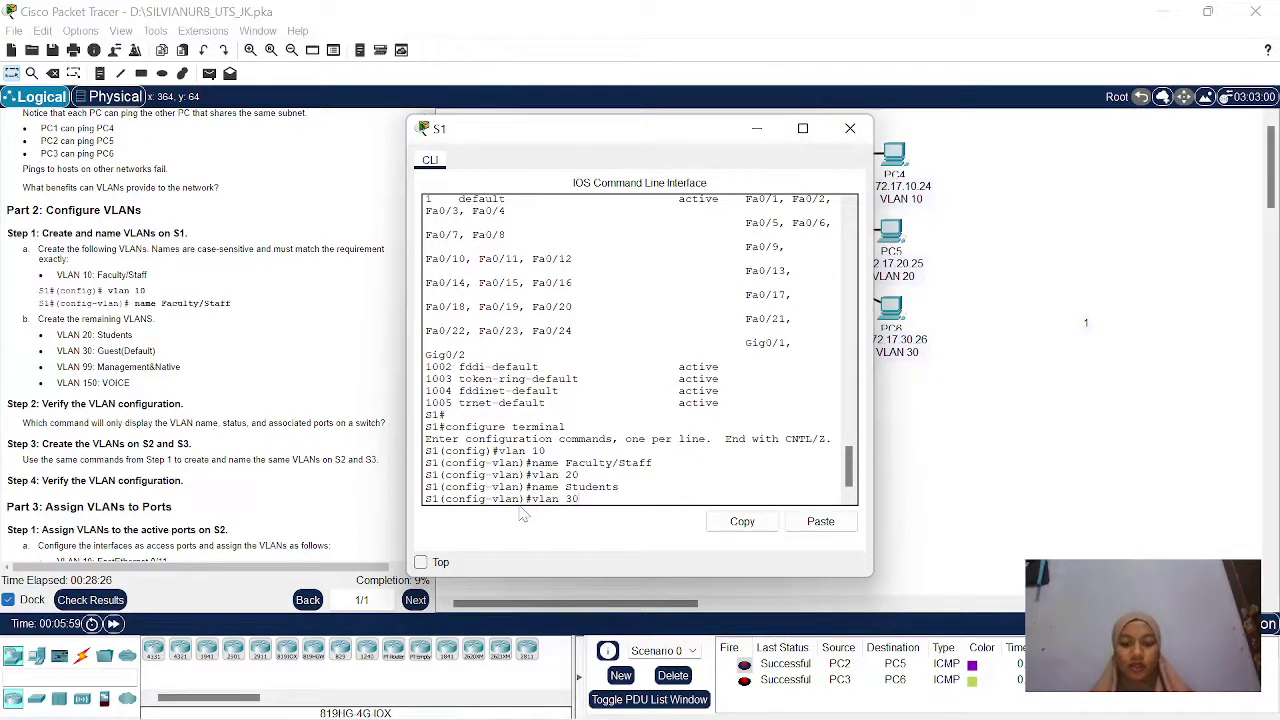
key("Return")
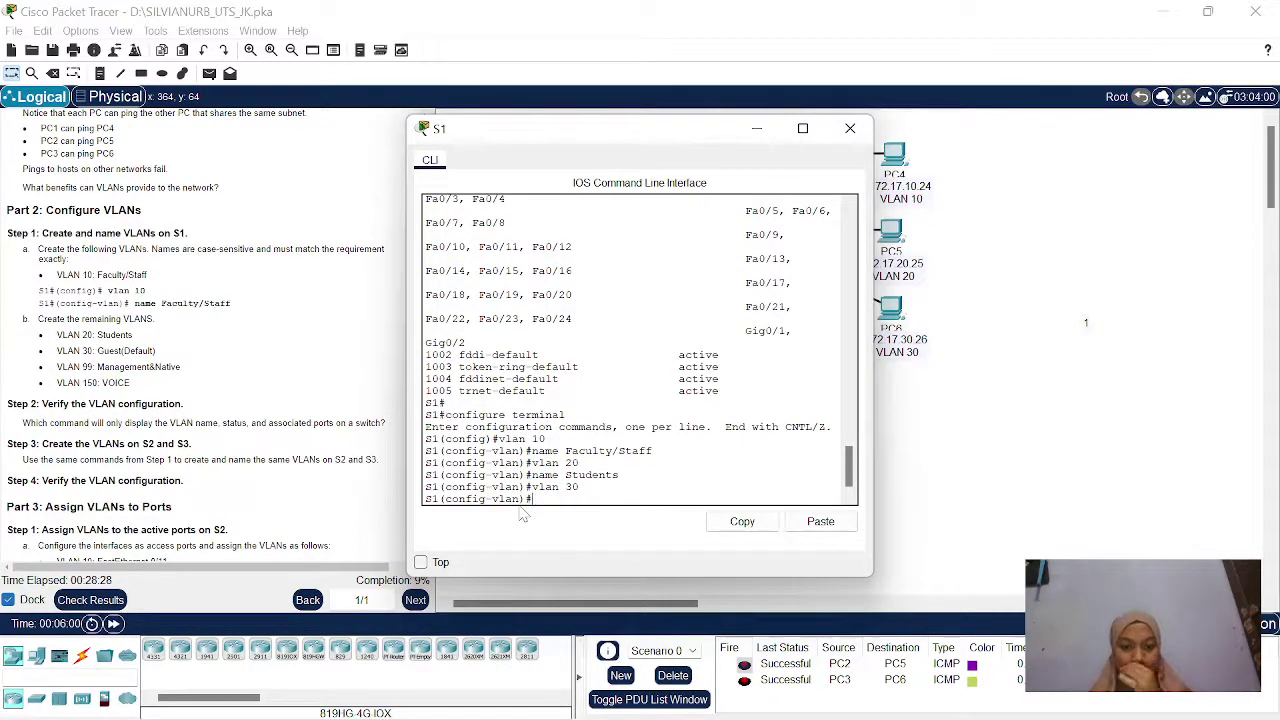
type("name")
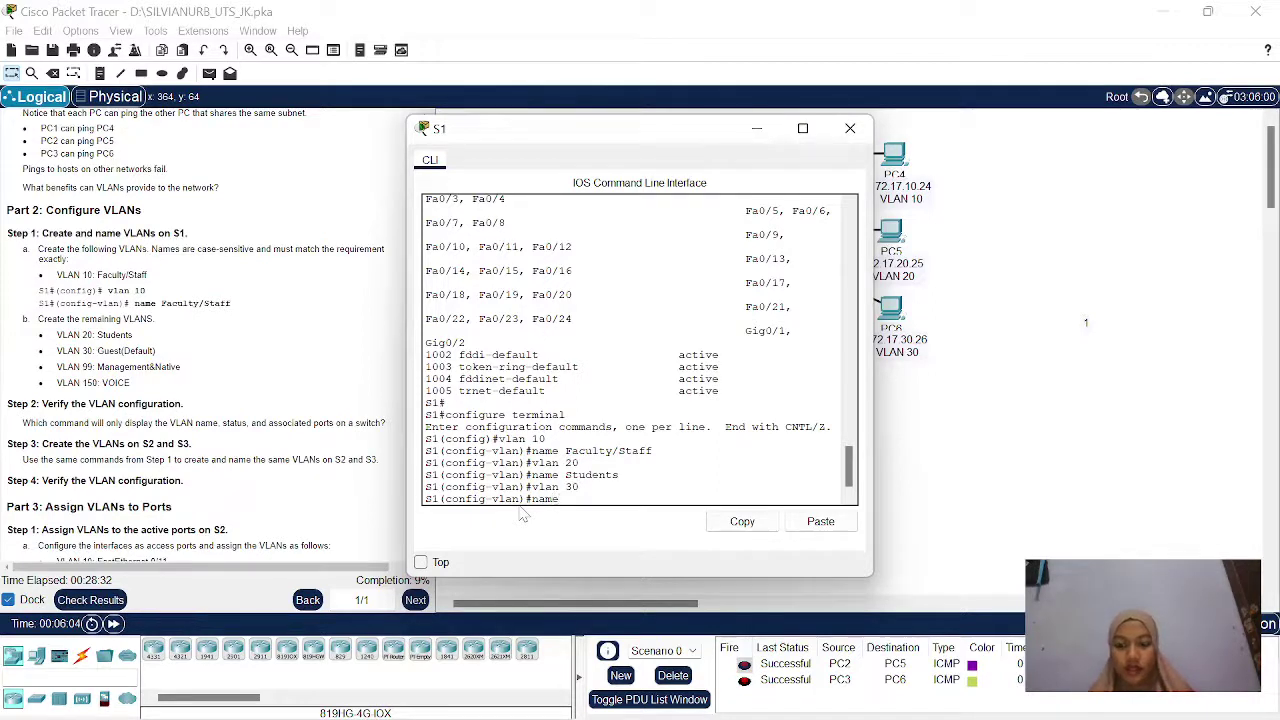
type(" Guest(F")
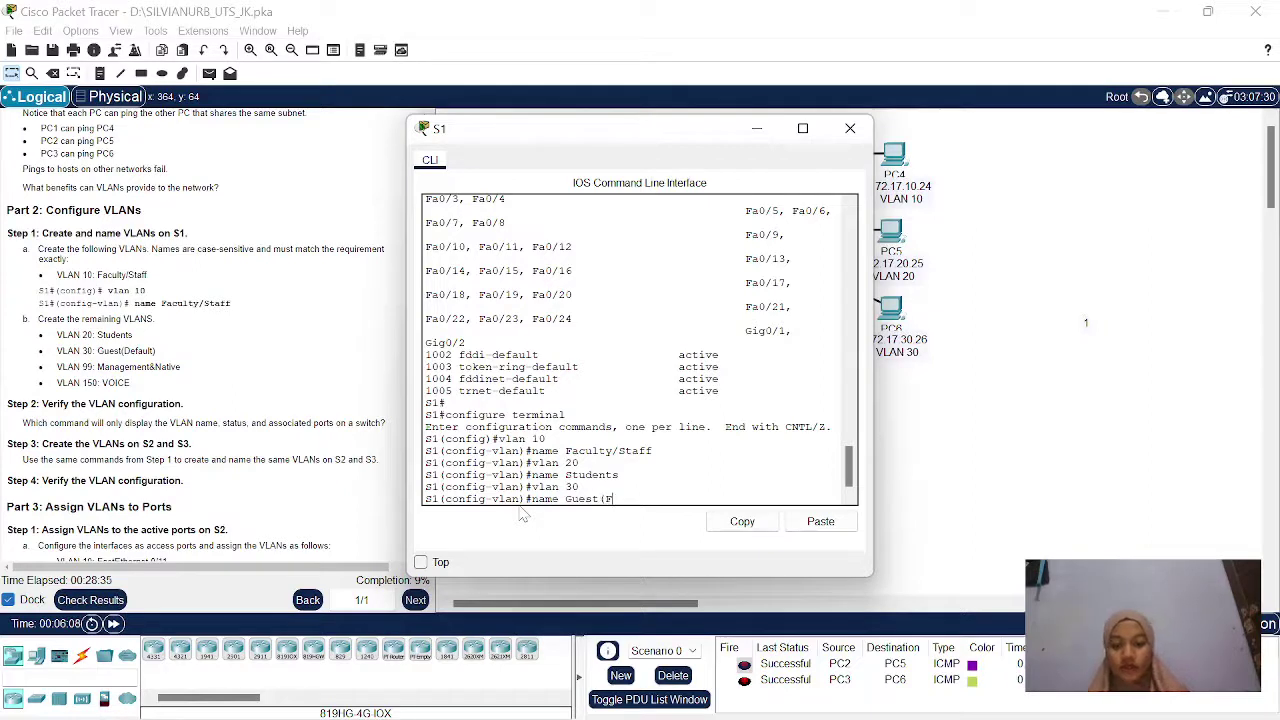
key("BackSpace")
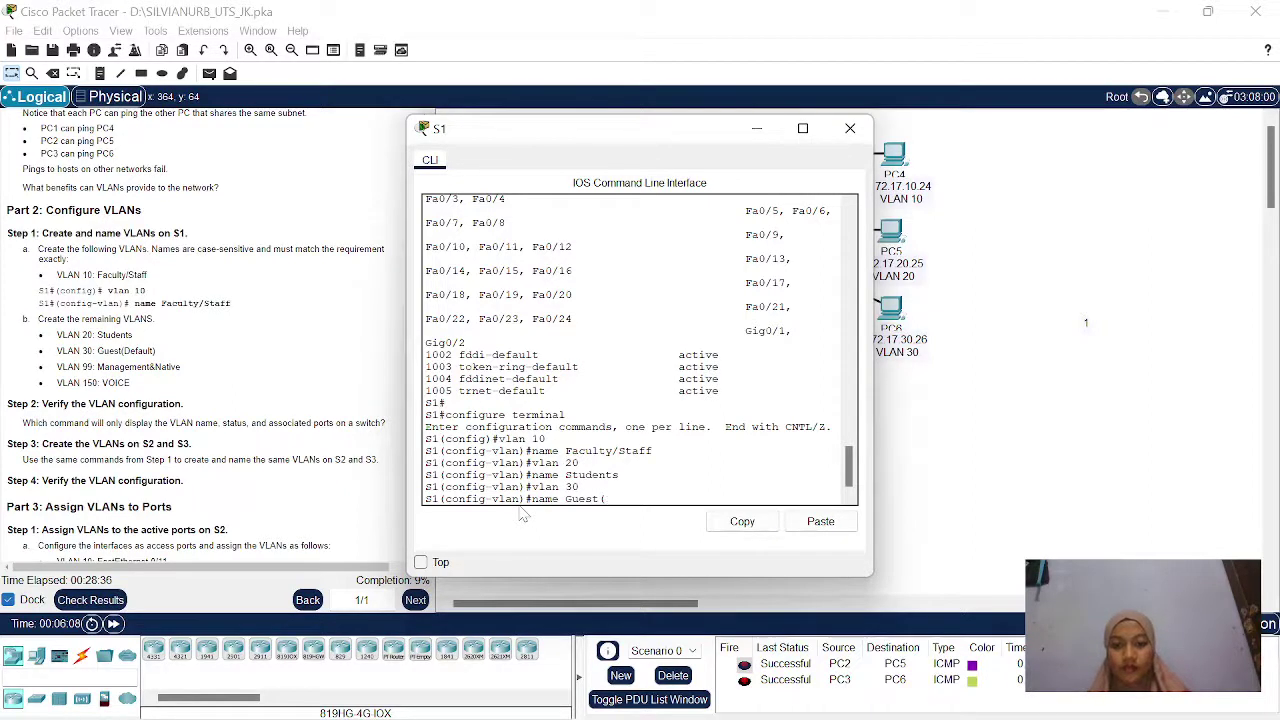
type("Dea")
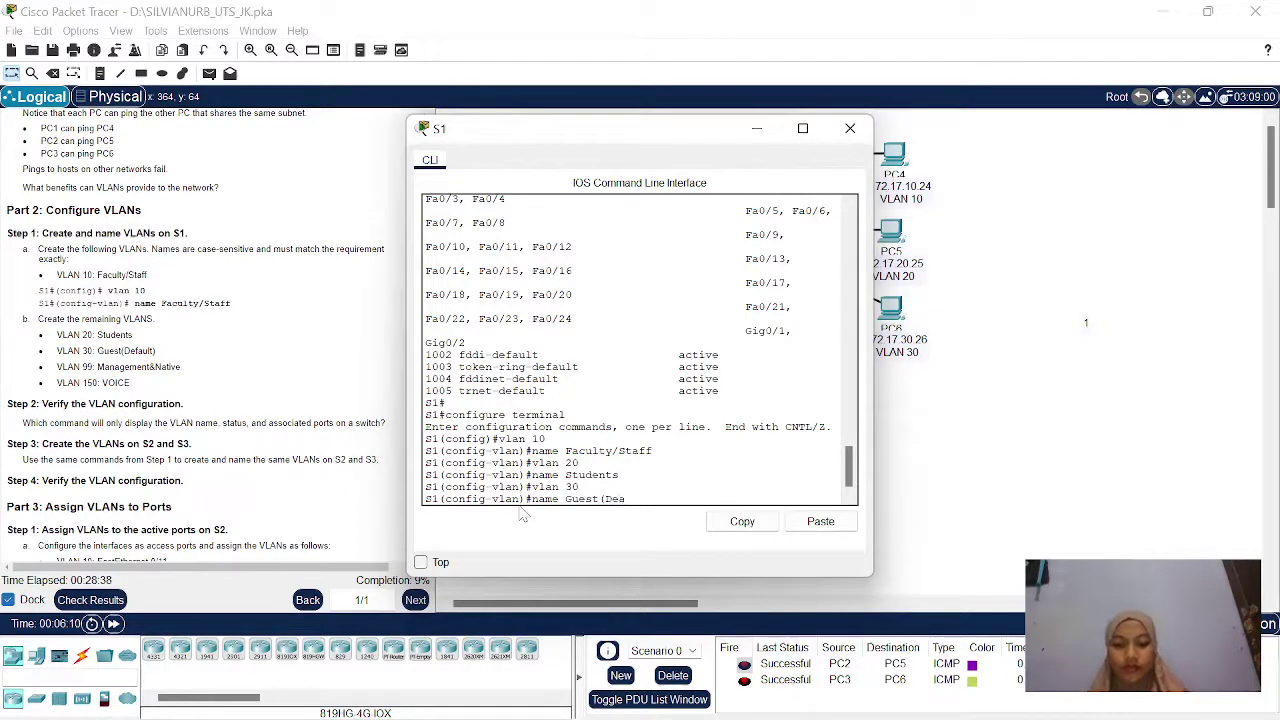
key("BackSpace")
type("fault")
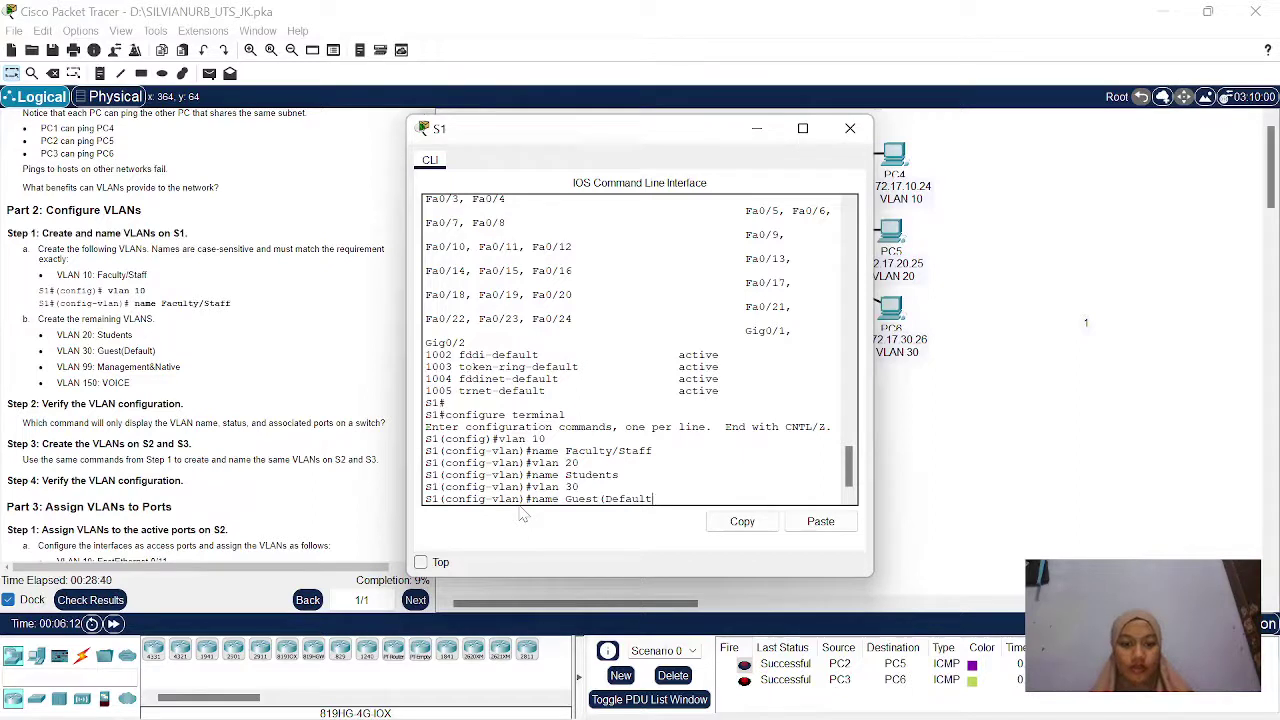
type(")")
key("Return")
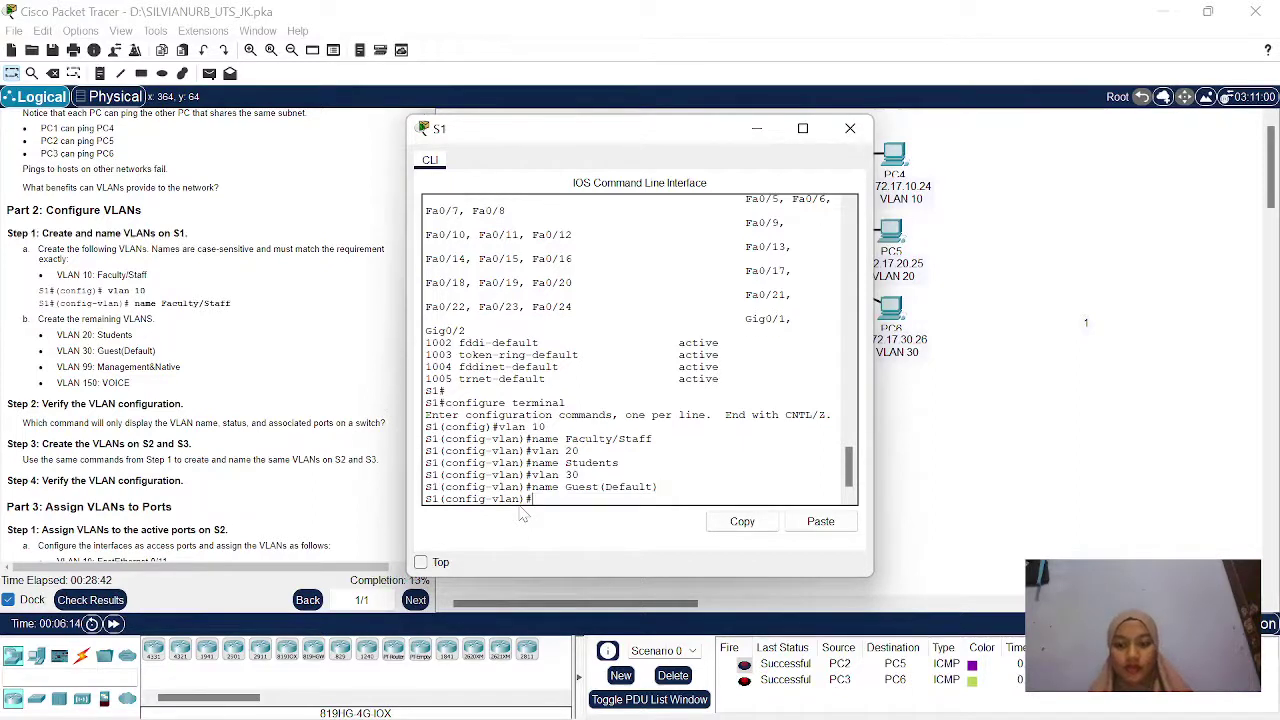
Create VLAN 99 on S1 and name it Management&Native.
type("vlan 99")
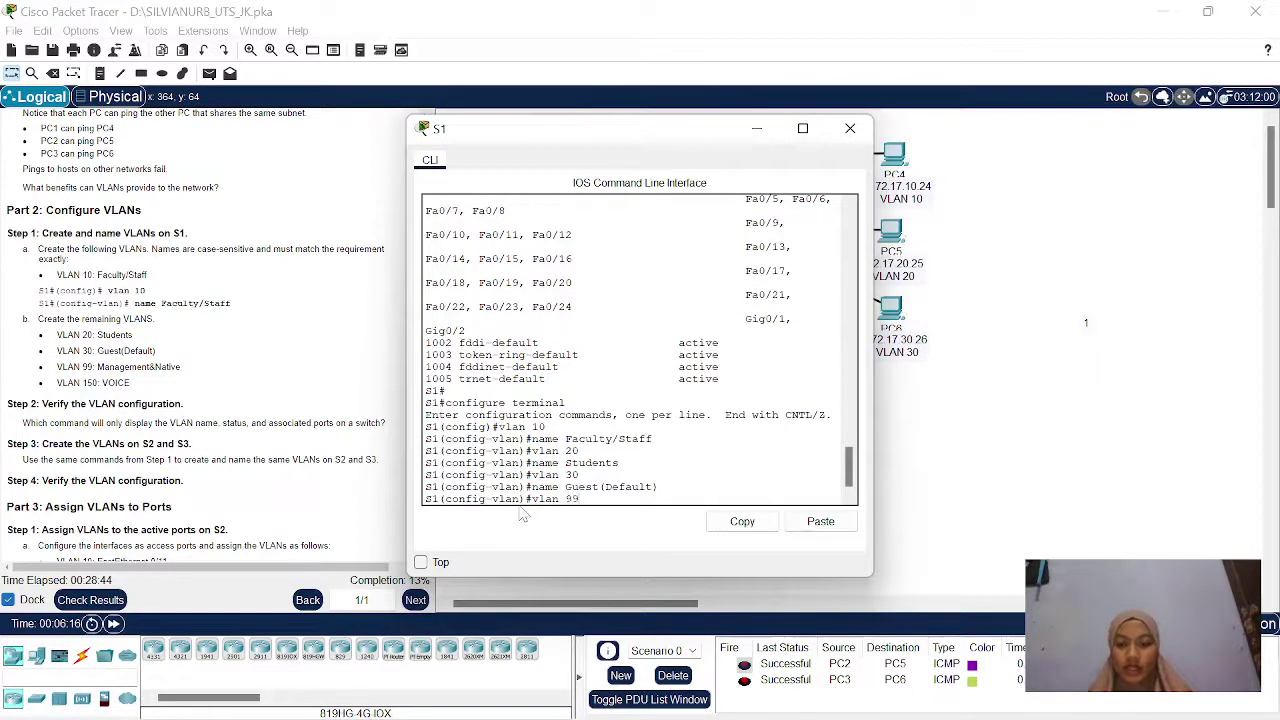
key("Return")
type("nfig-vlan)#n")
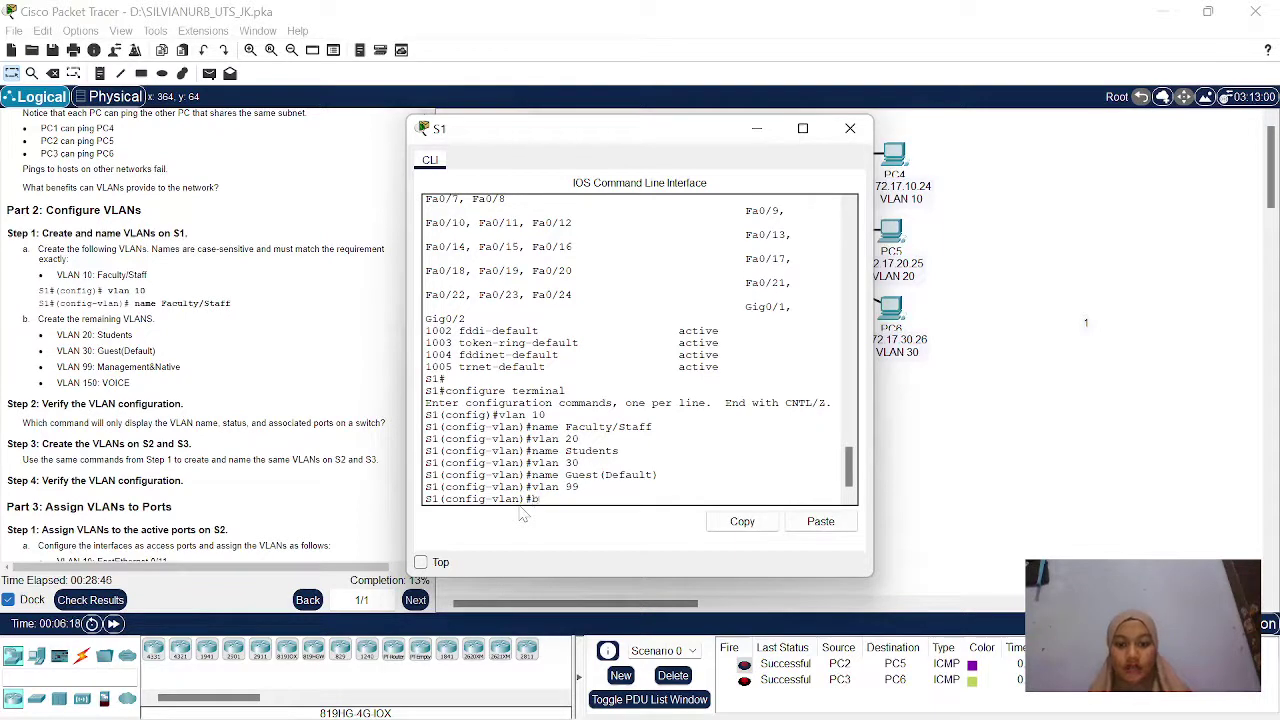
type("ame")
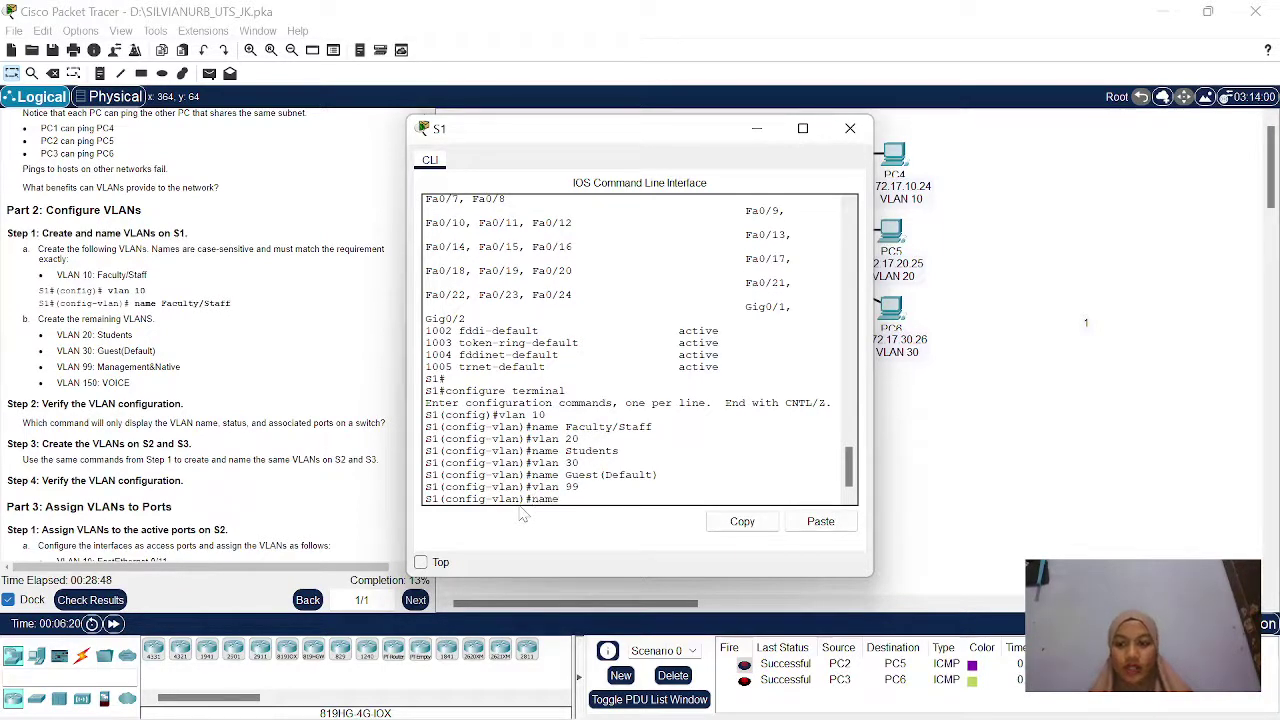
type(" Manageme")
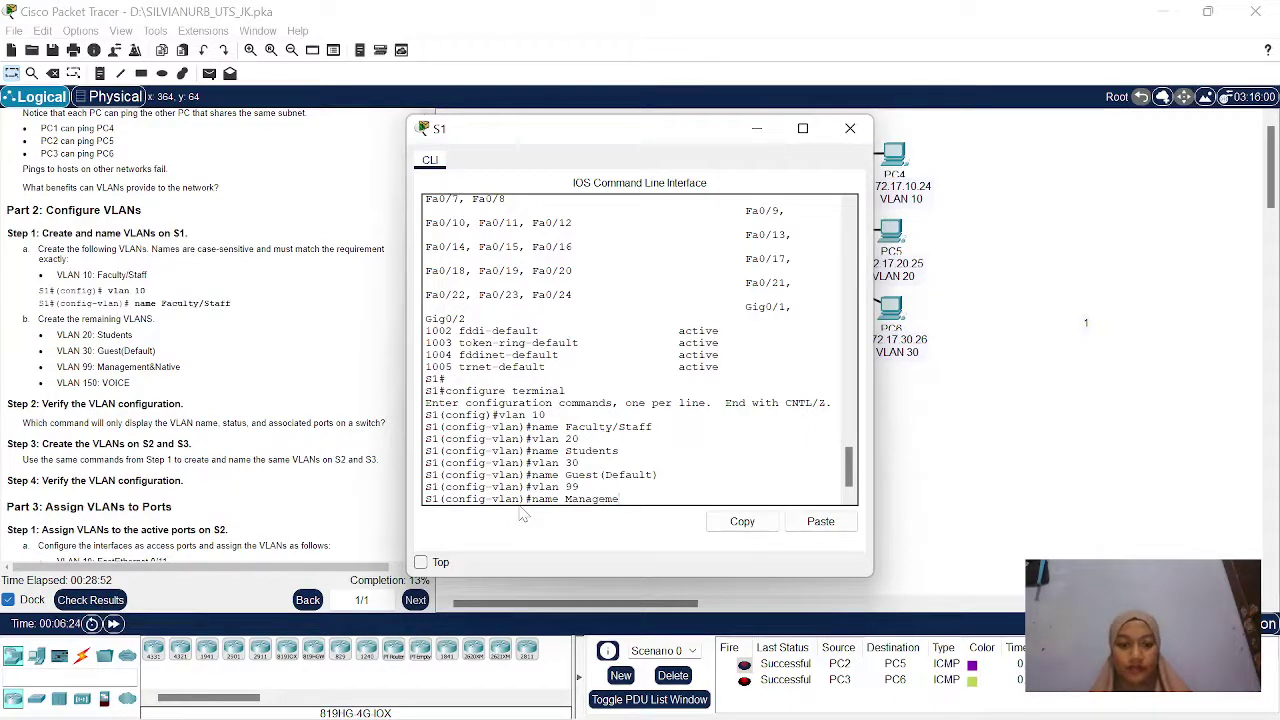
type("nt")
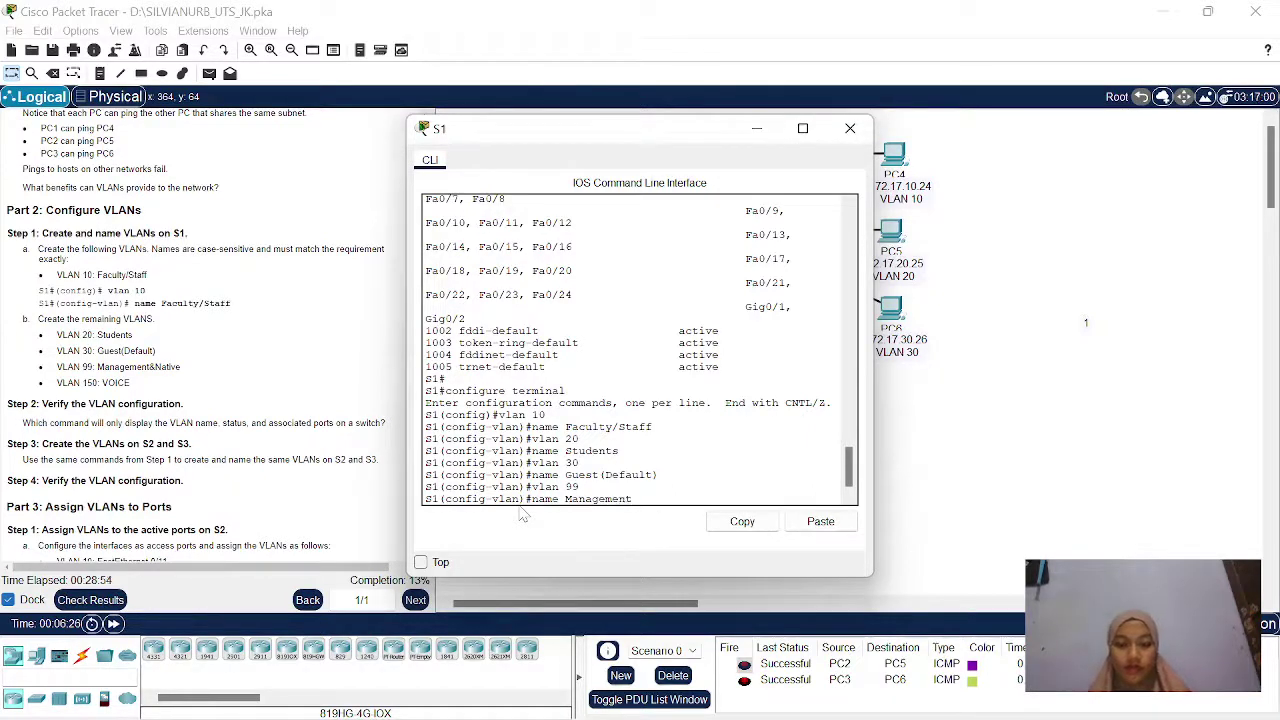
type("&Nat")
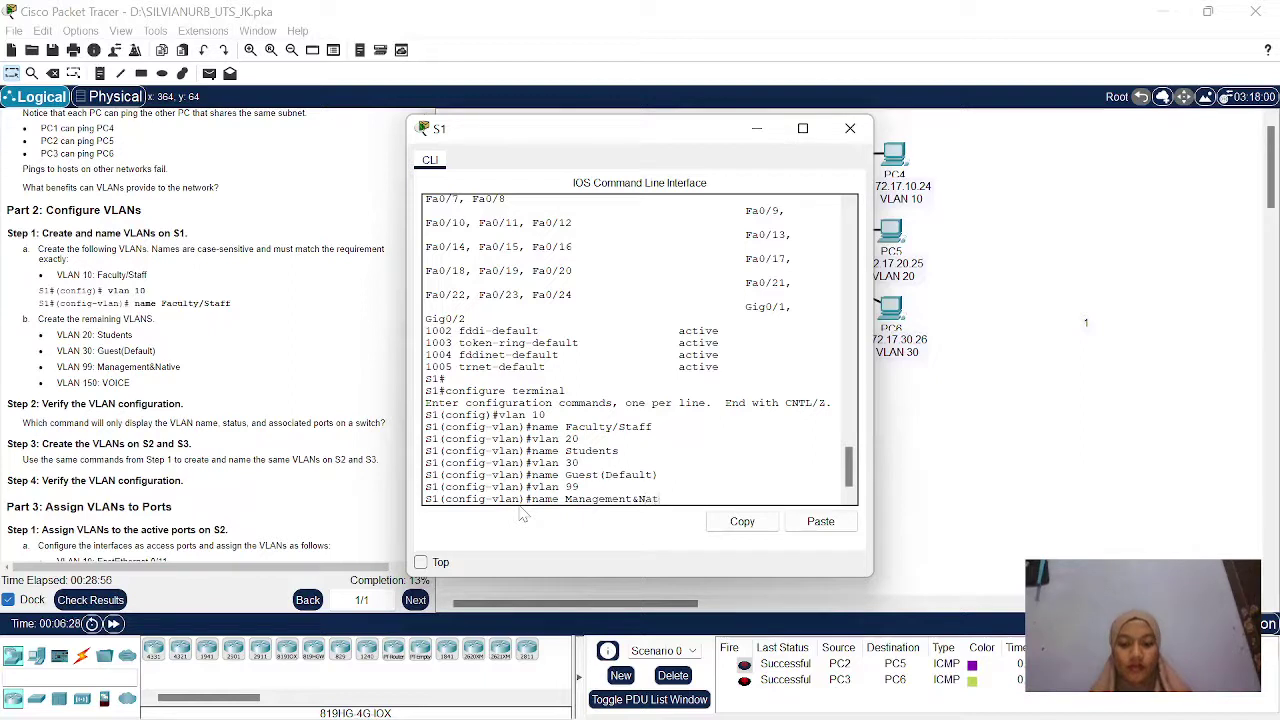
type("ive")
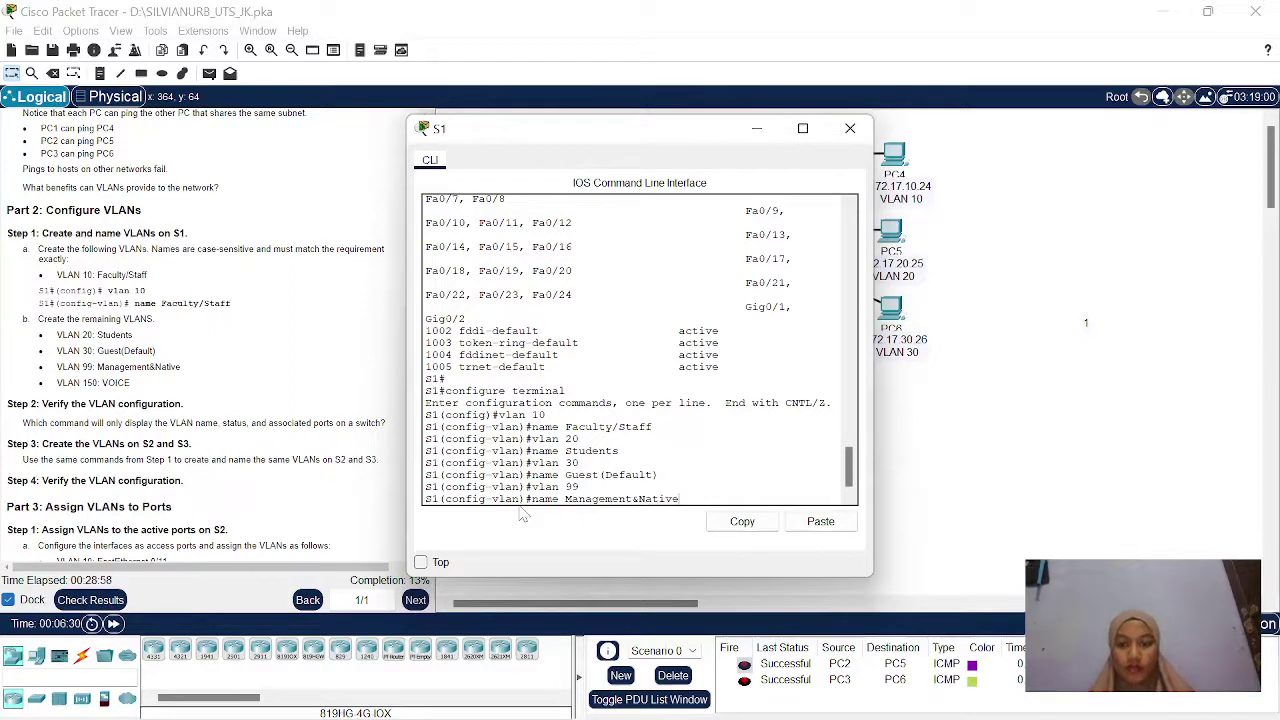
key("Return")
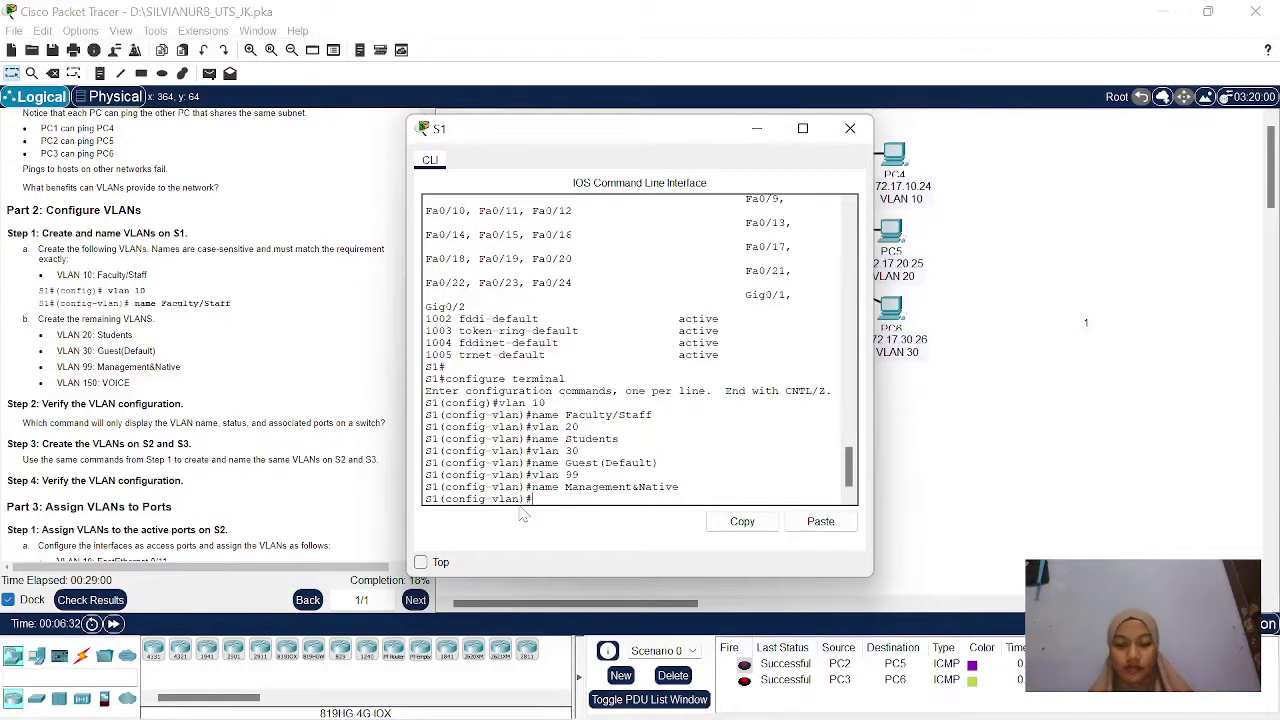
Create VLAN 150 on S1 and name it VOICE.
type("vlan 1")
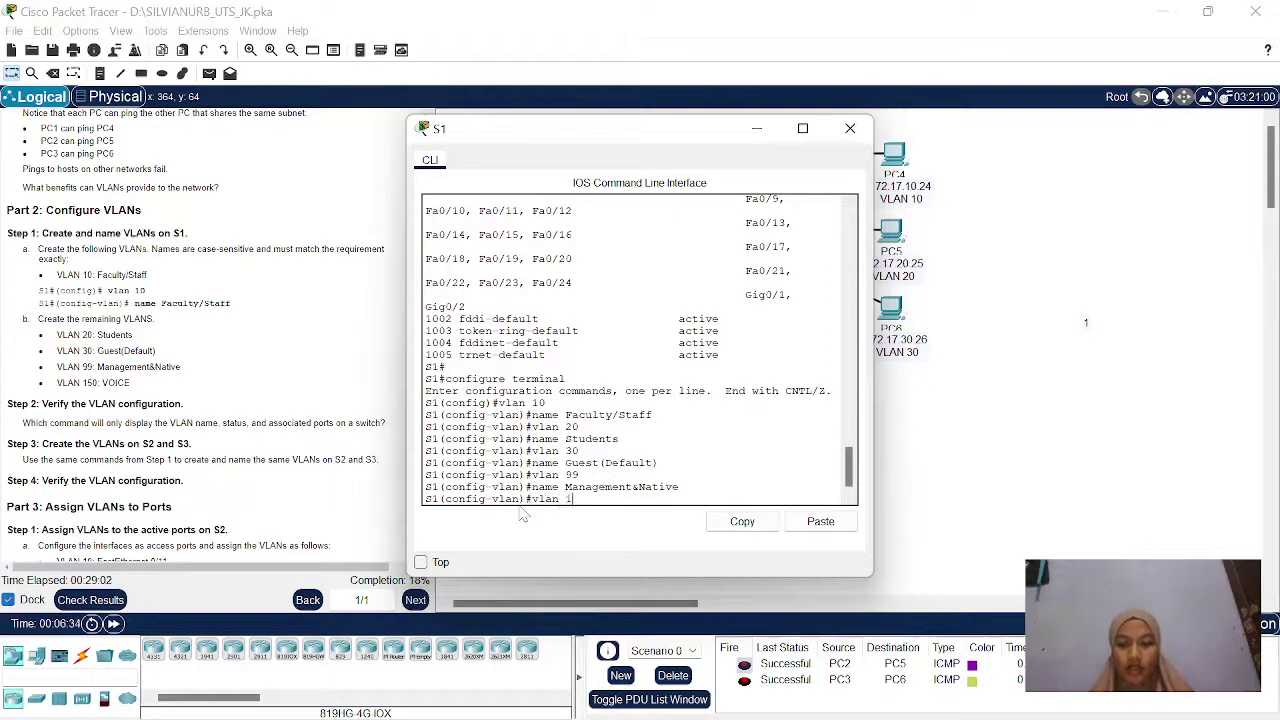
type("50")
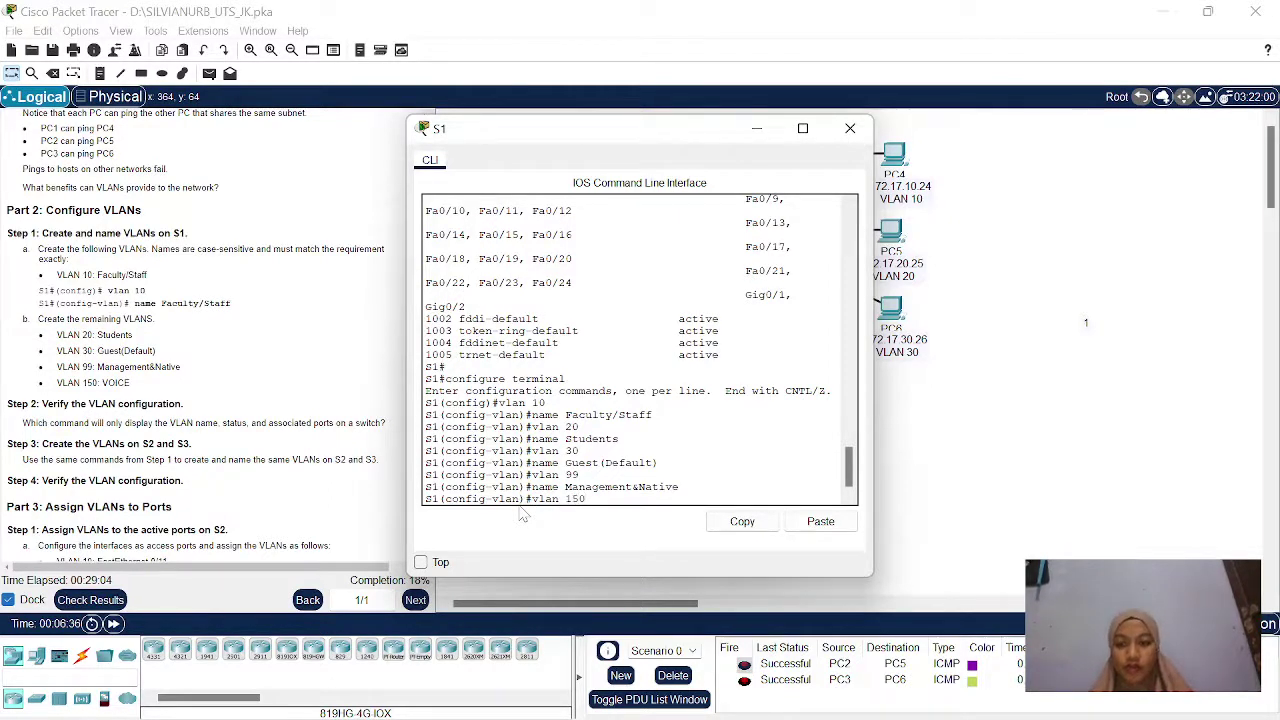
key("Return")
type("name")
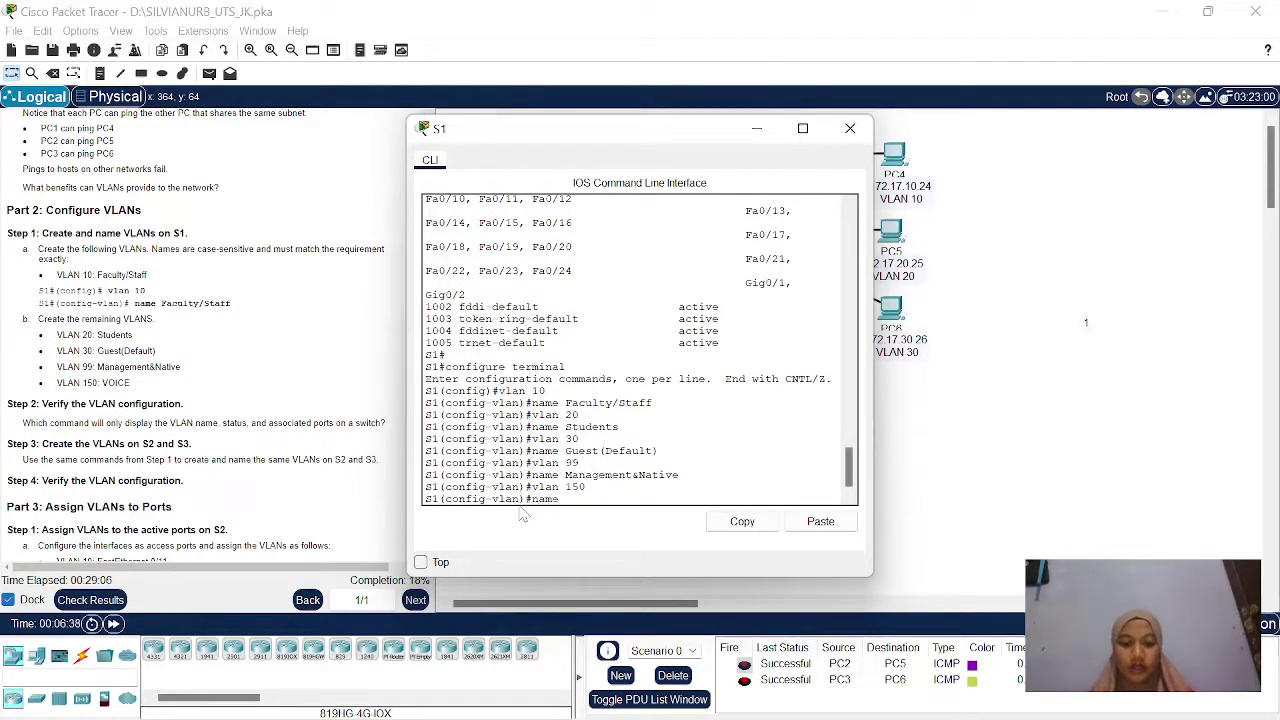
type(" VOICE")
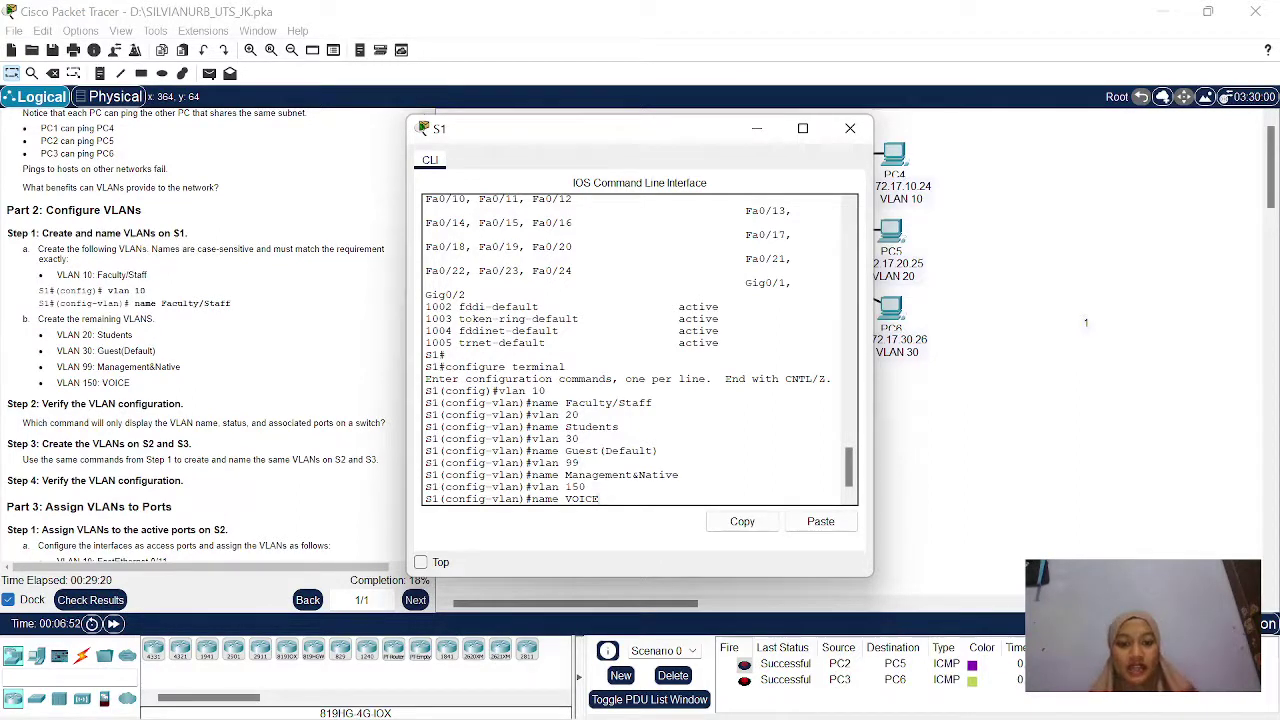
key("Return")
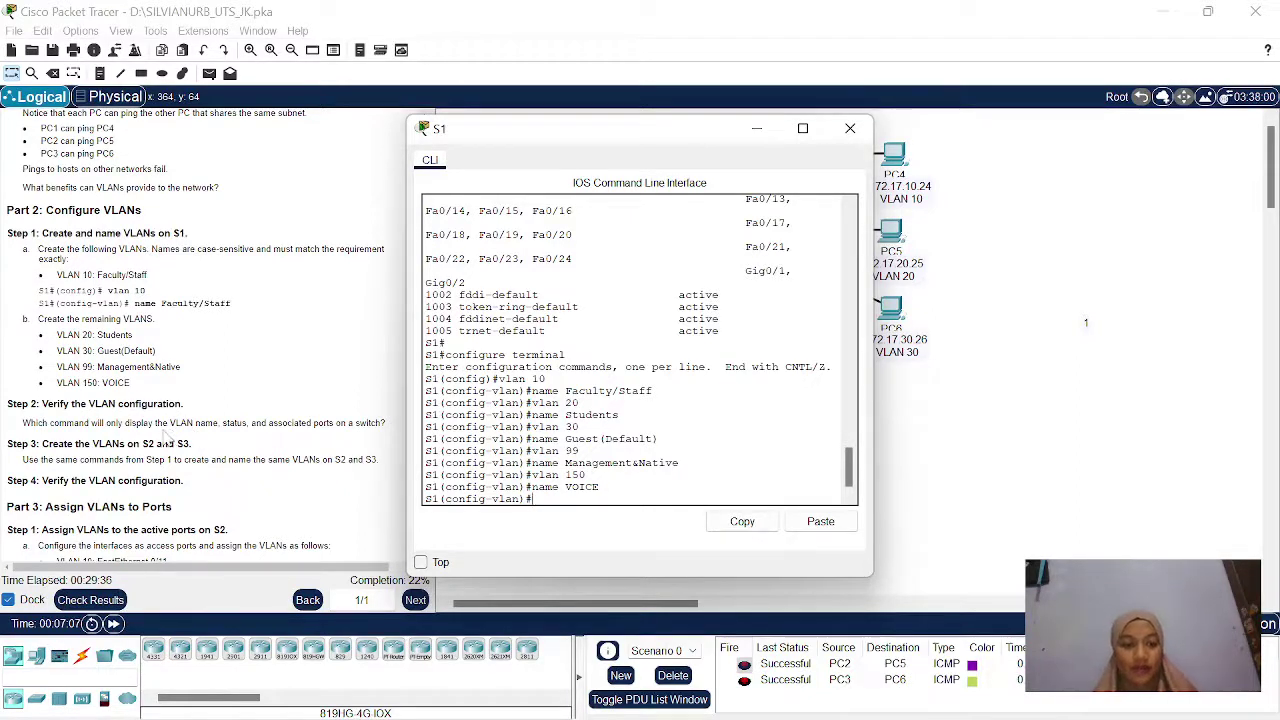
Exit VLAN configuration and global configuration mode on S1 to return to privileged EXEC mode.
scroll(176, 460, "down", 2)
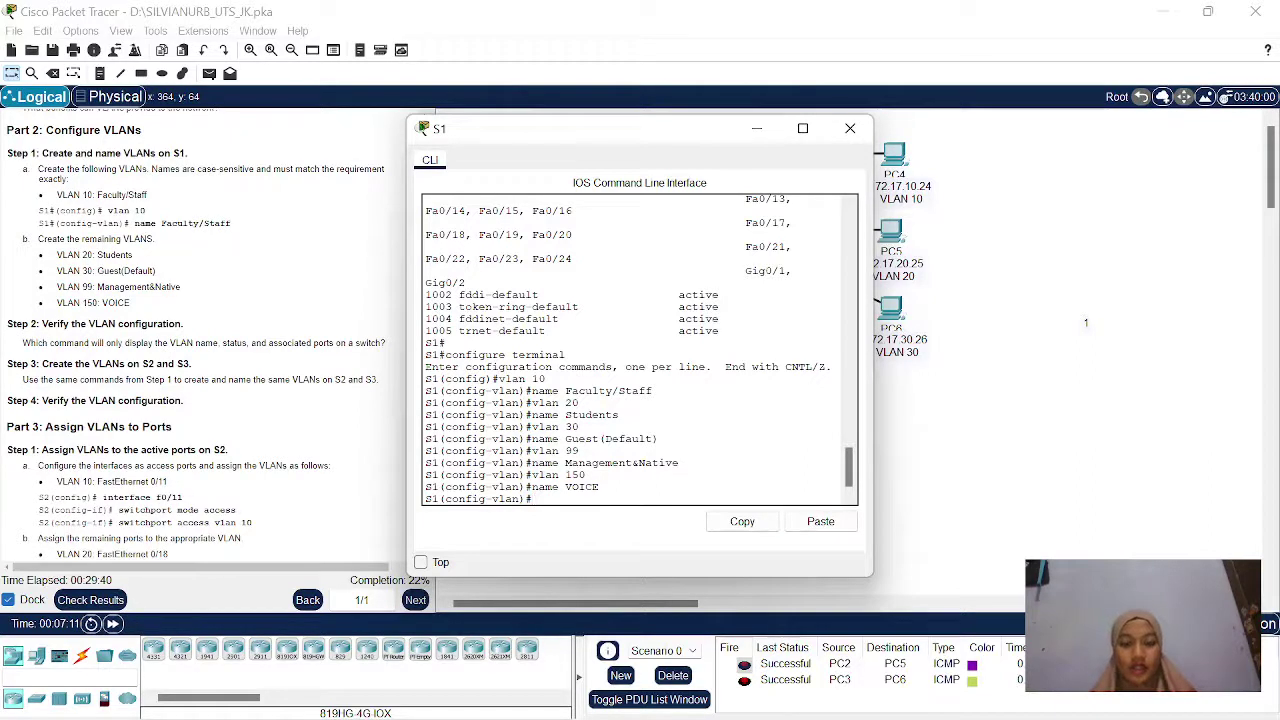
key("Return")
type("EXIT")
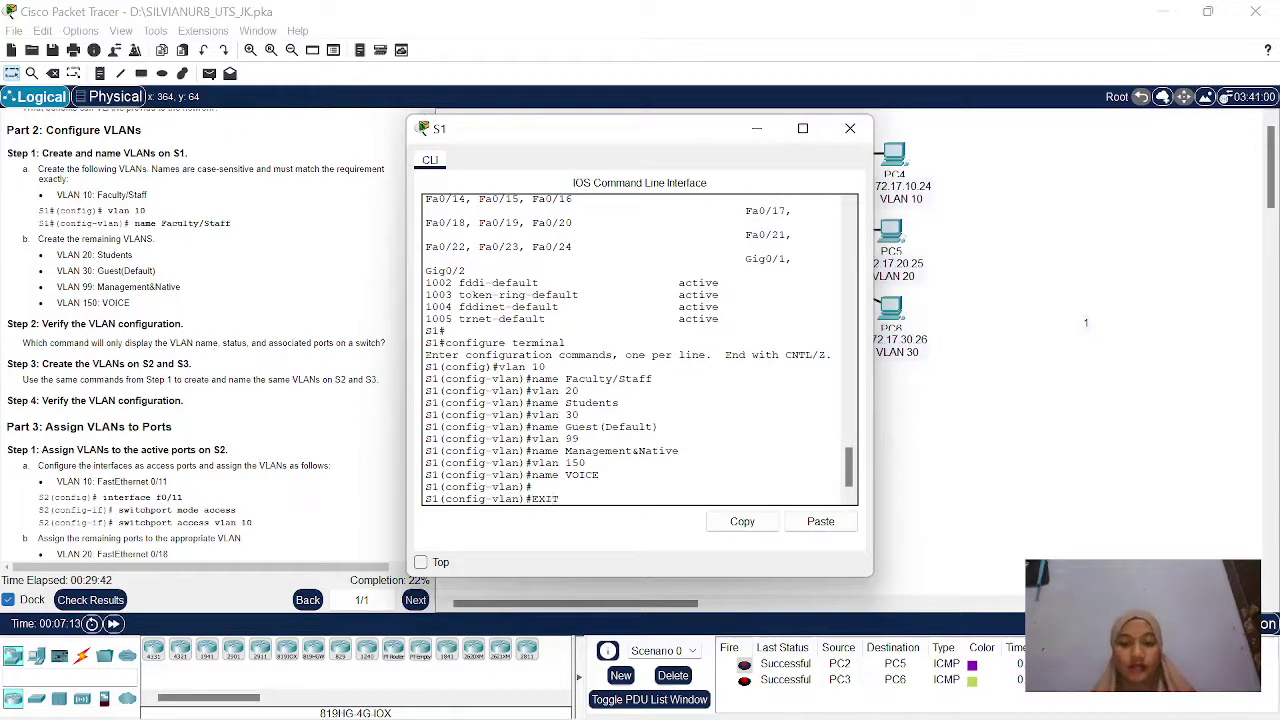
key("Return")
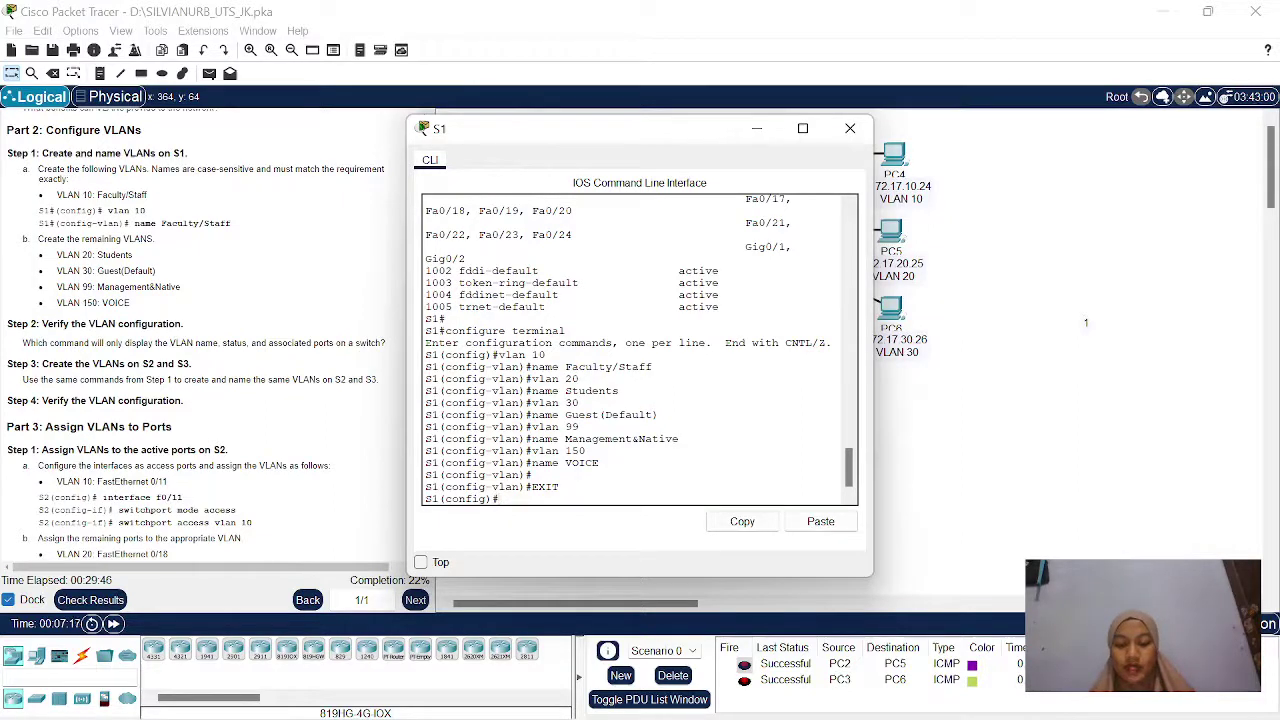
type("ex")
key("Return")
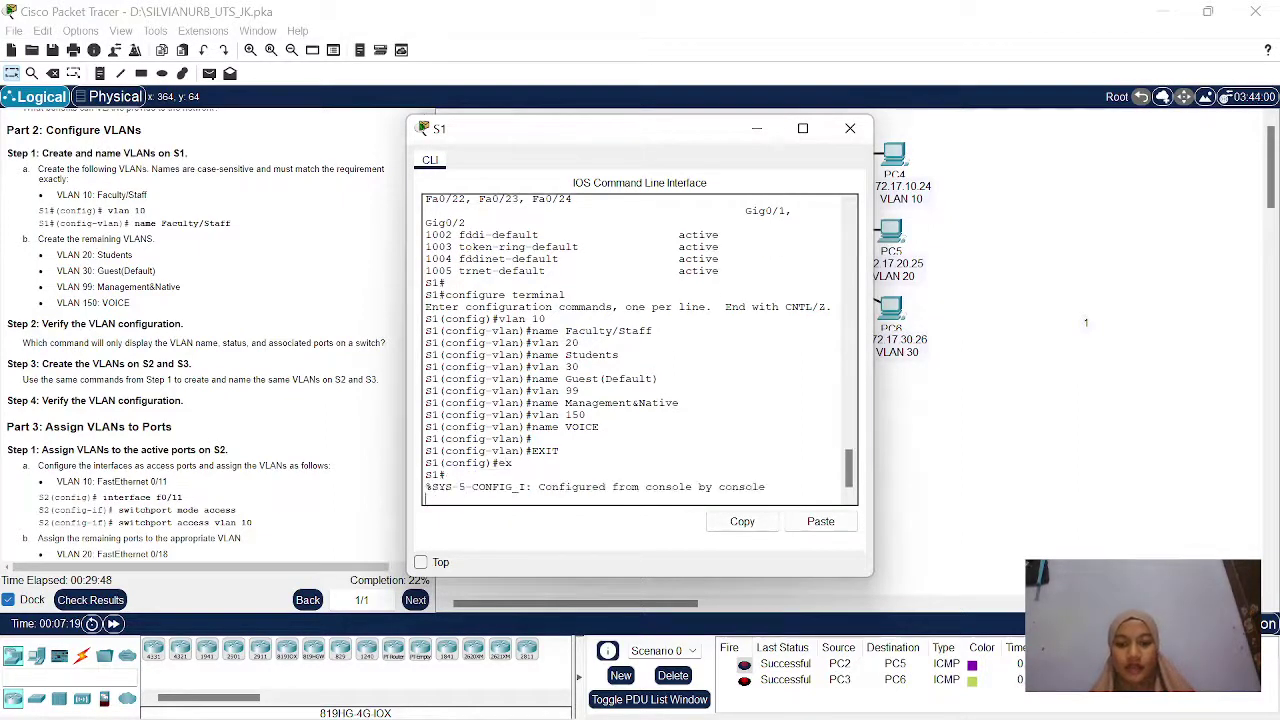
Display the brief VLAN summary on S1 to verify the new VLANs, and close the S1 window.
key("Return")
type("sh")
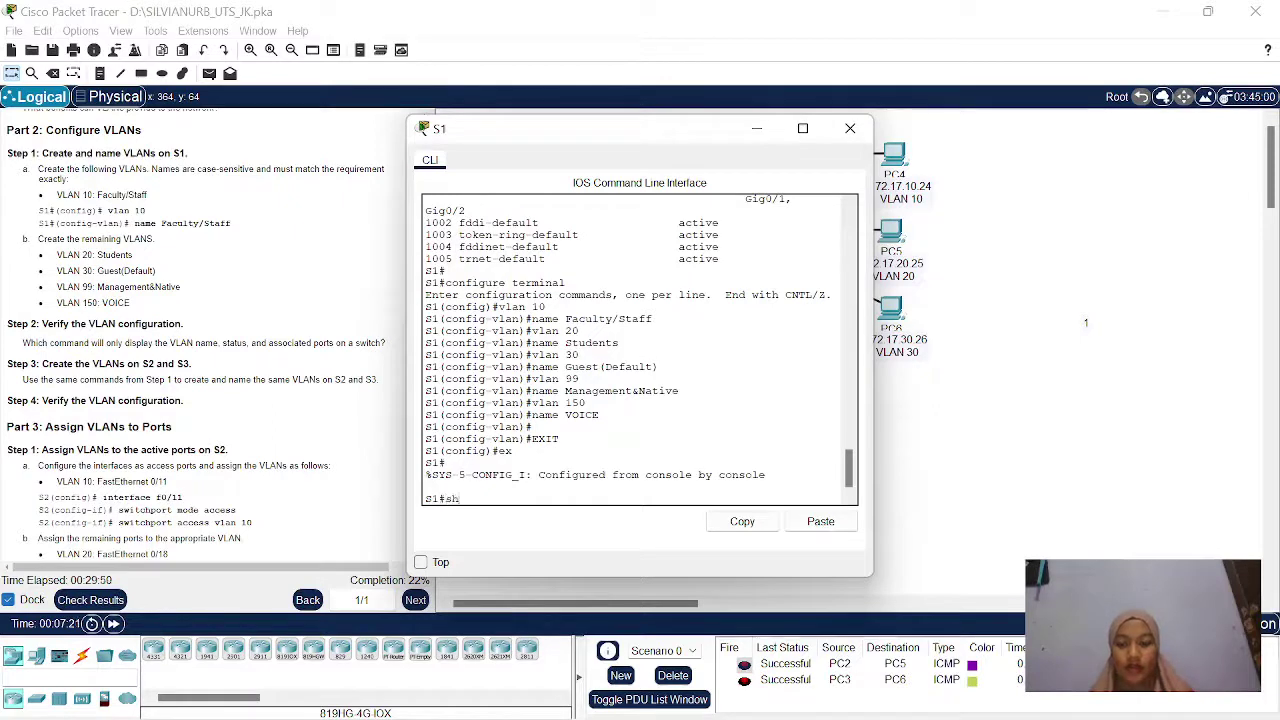
type("ow vlan brief")
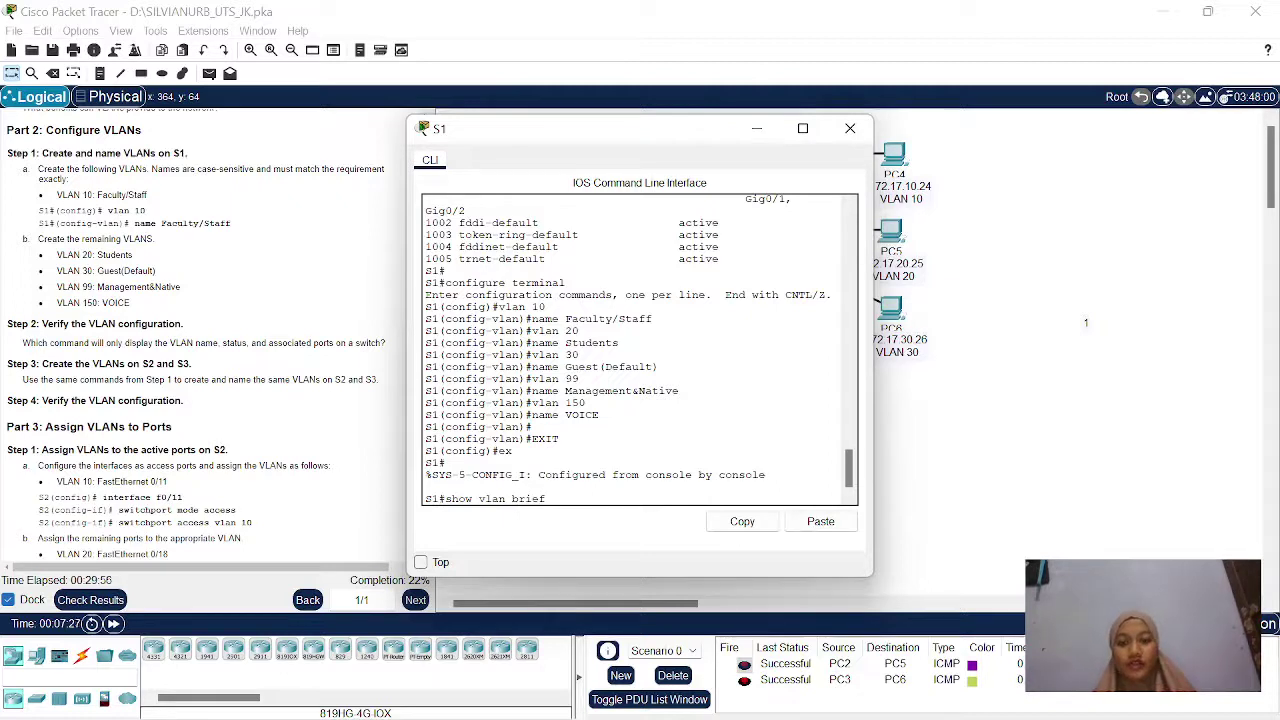
key("Return")
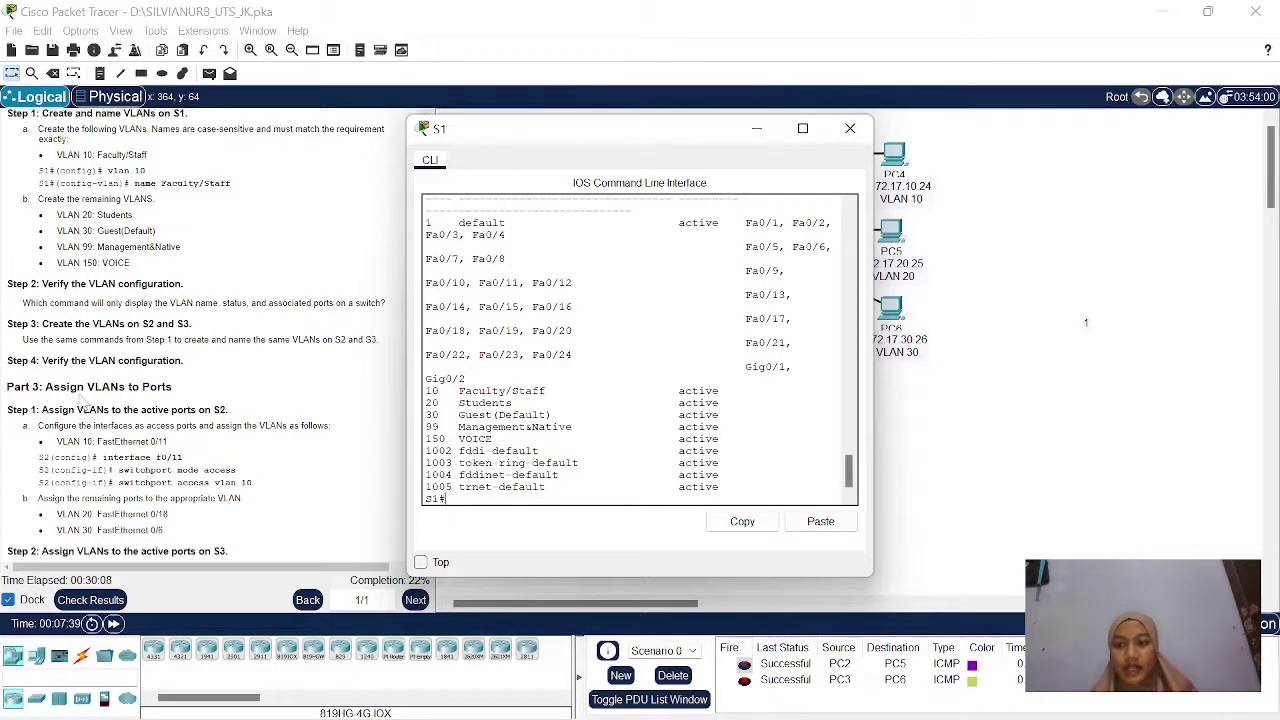
scroll(84, 400, "down", 1)
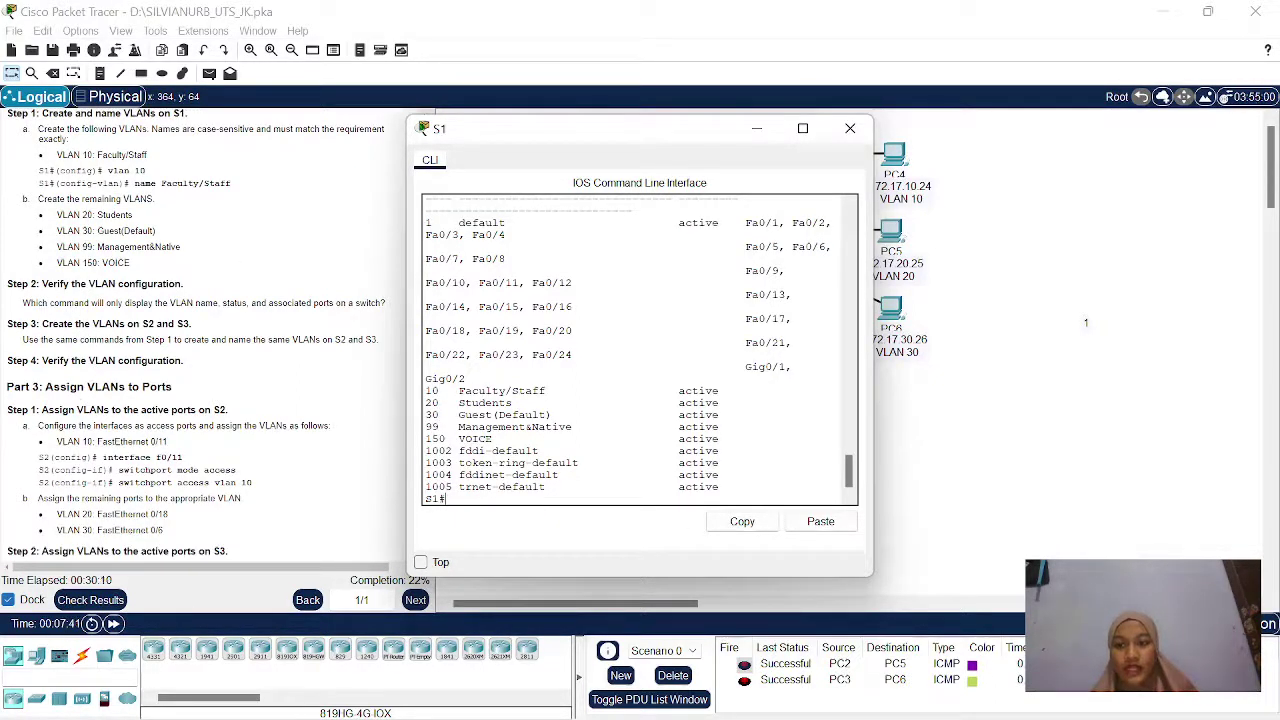
left_click(856, 130)
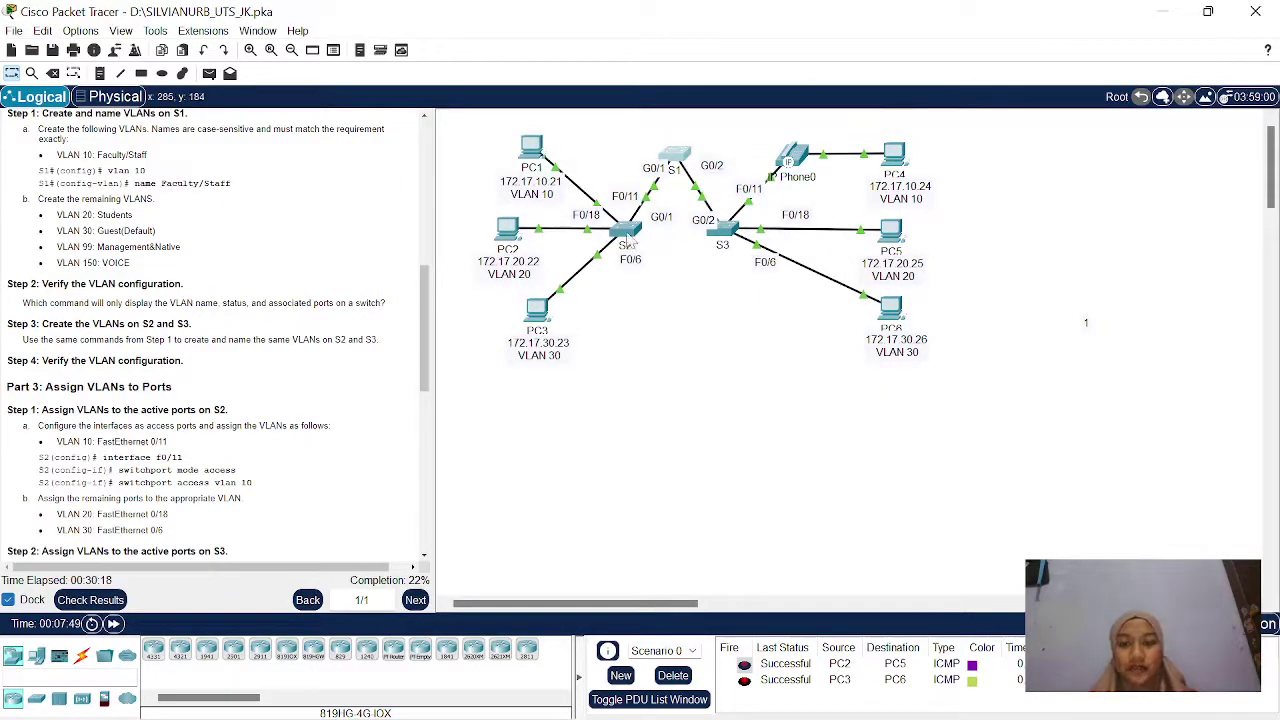
Open the command line of switch S2 and enter global configuration mode through privileged EXEC mode.
left_click(627, 233)
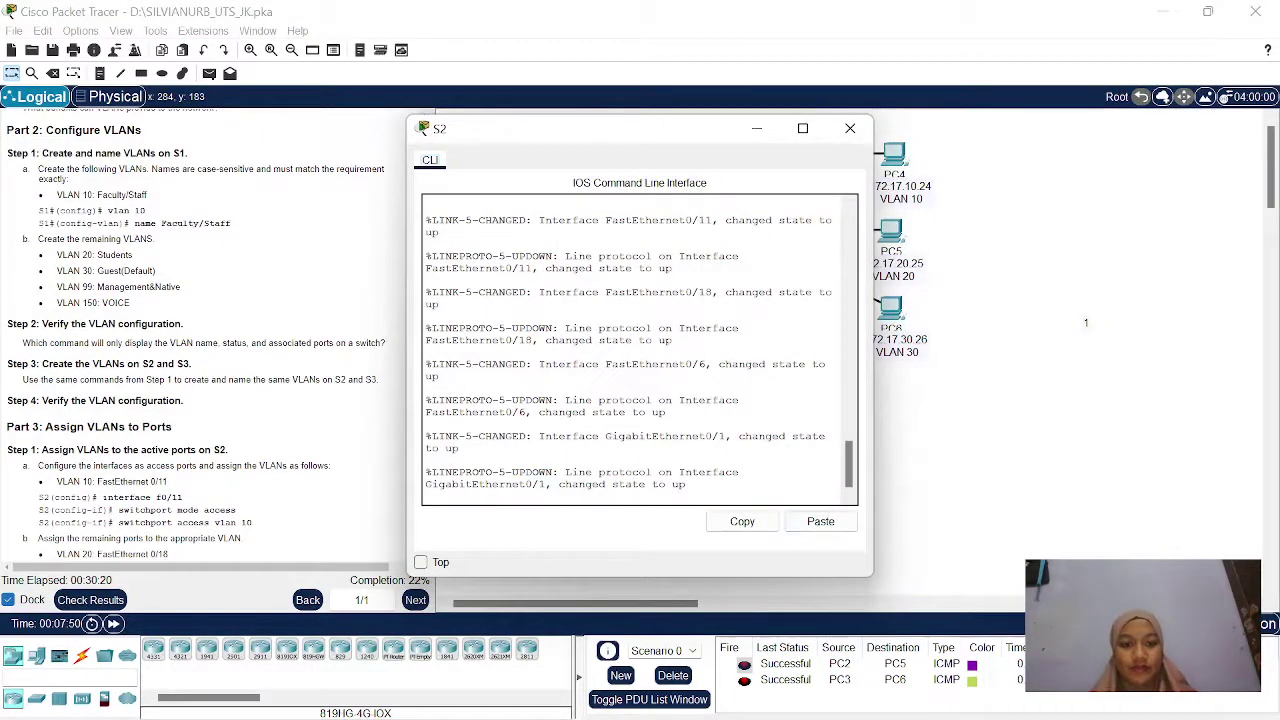
key("Return")
type("en")
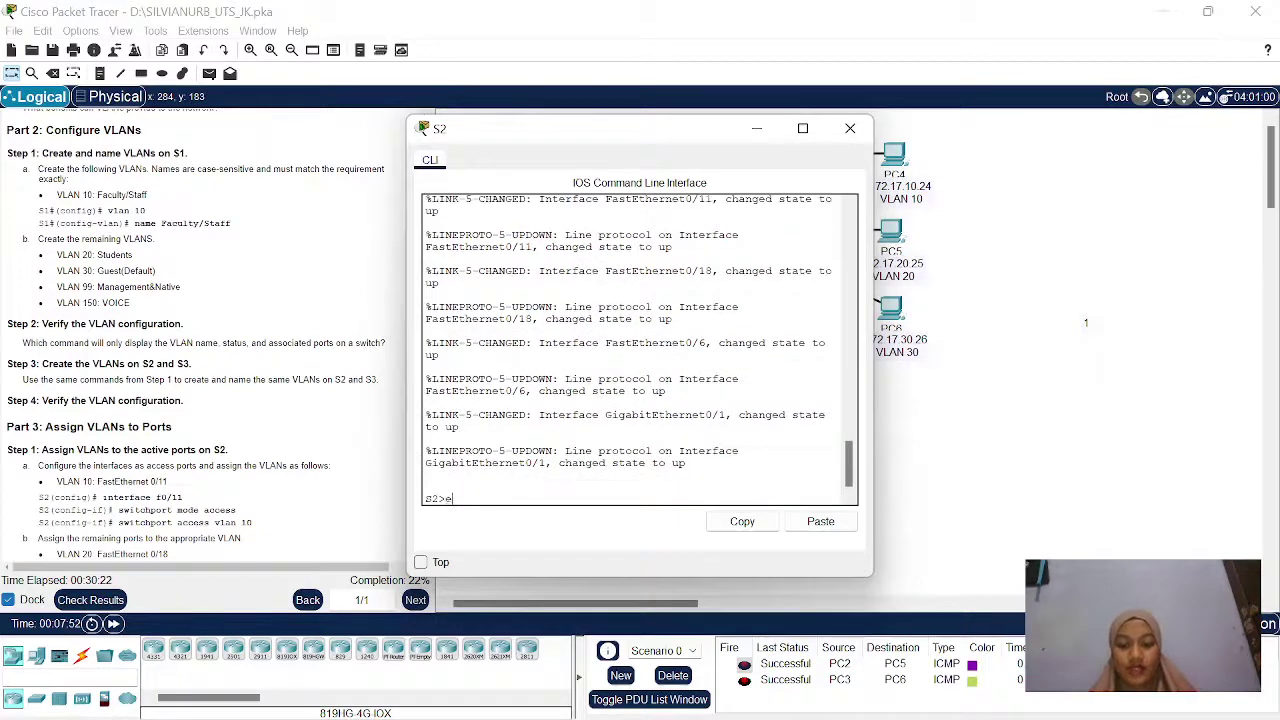
key("Return")
type("conf t")
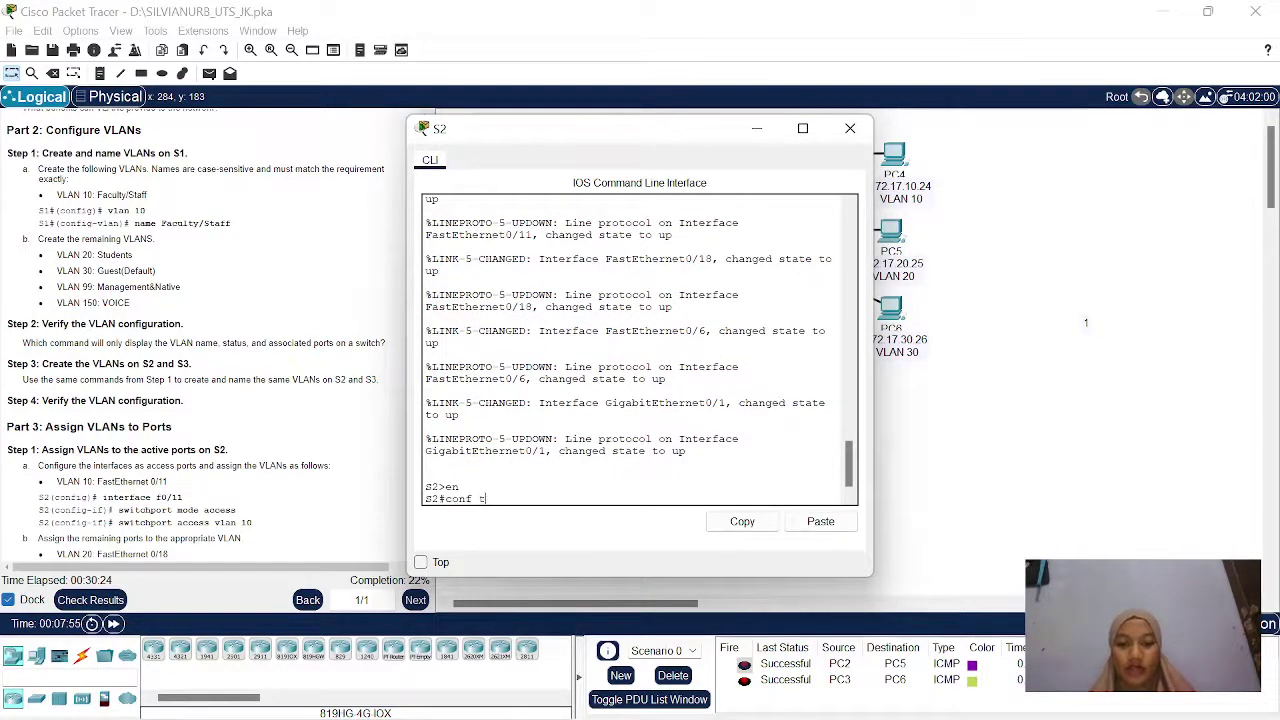
key("Return")
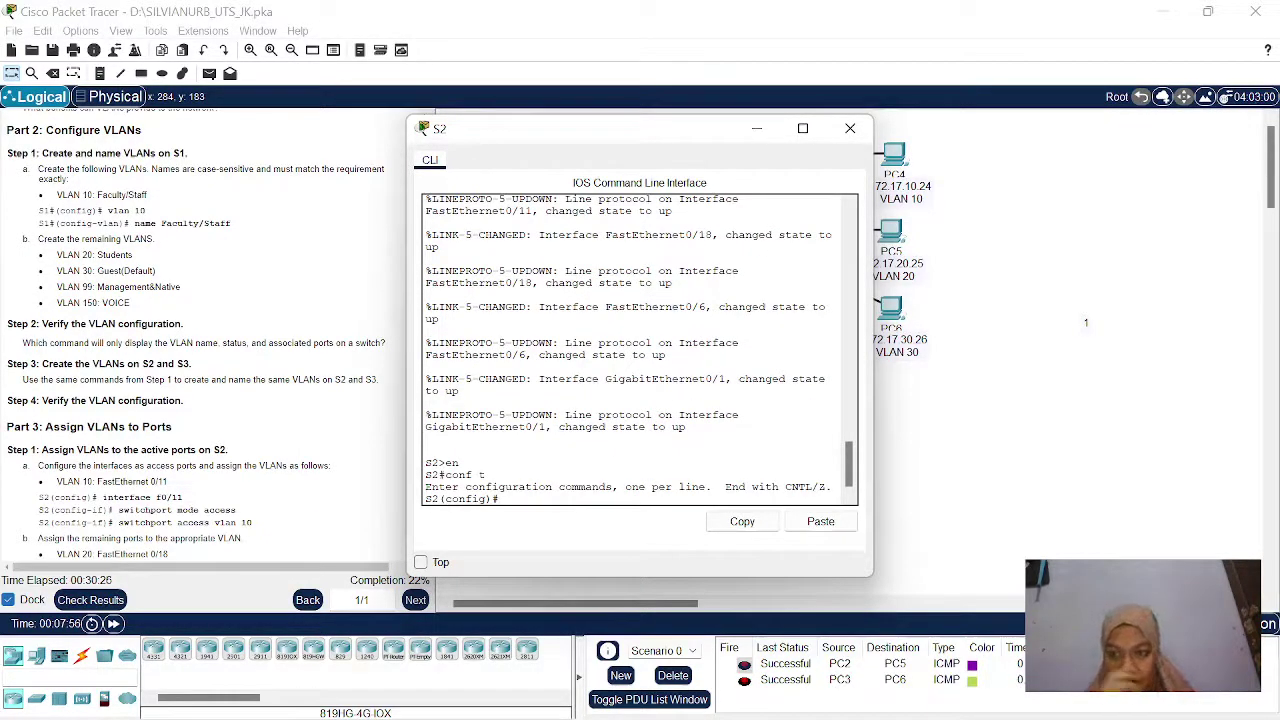
Create VLAN 10 on S2 and name it Faculty/Staff.
type("vlan 10")
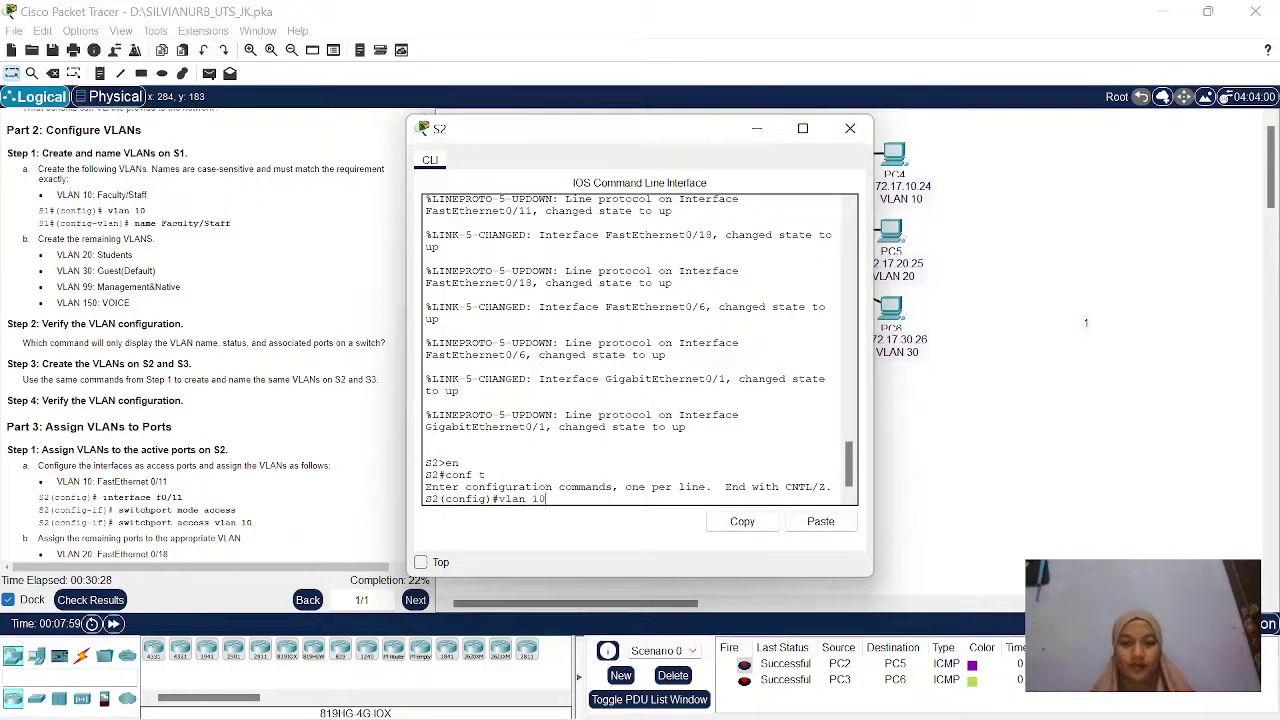
key("Return")
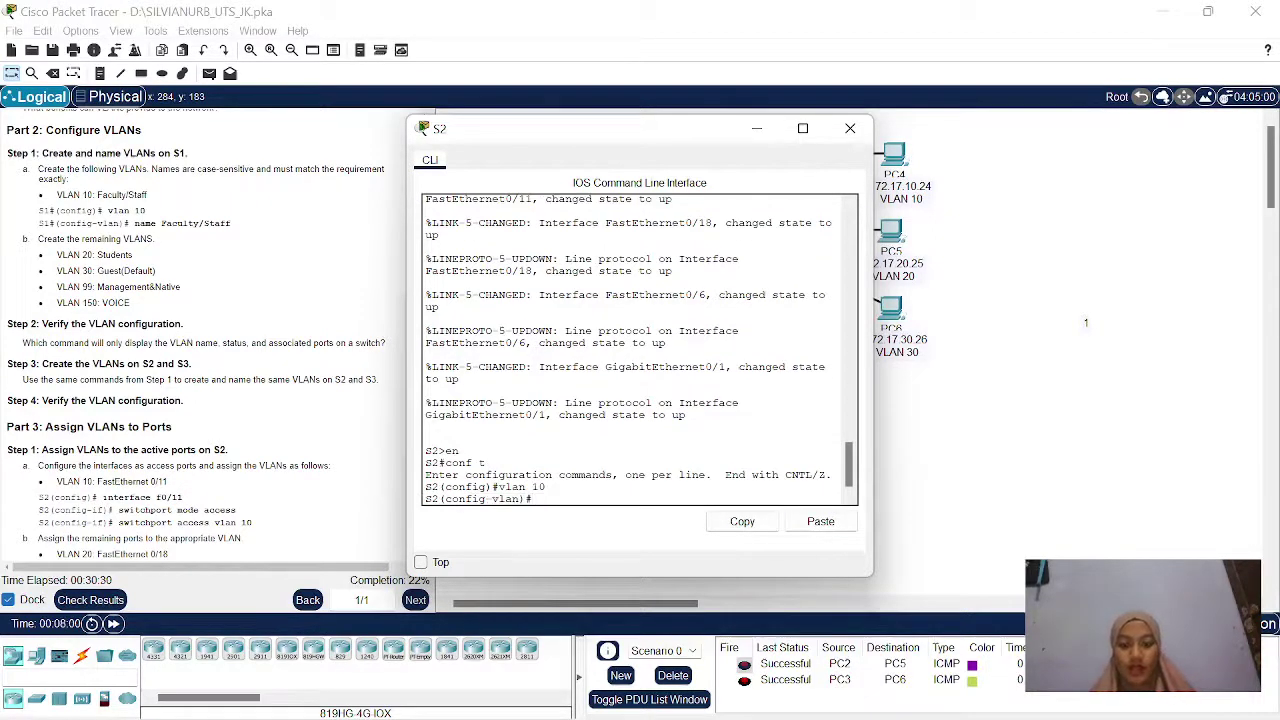
type("name Fa")
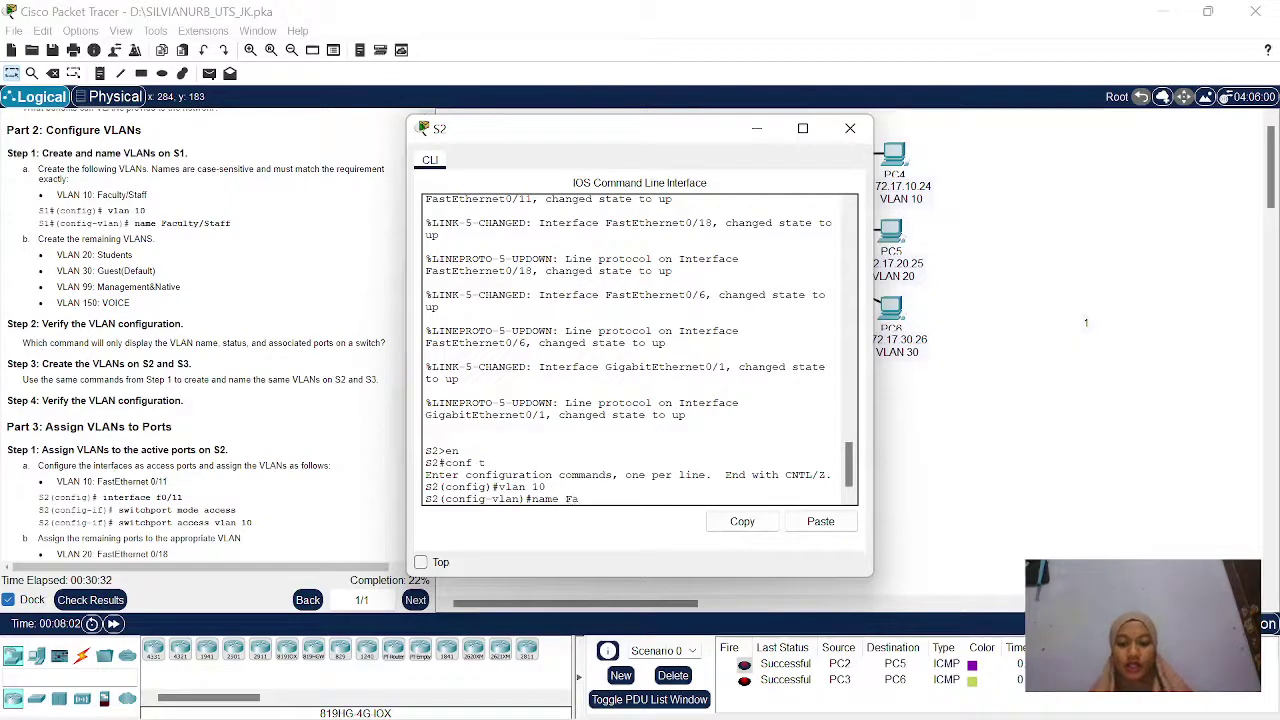
type("culty")
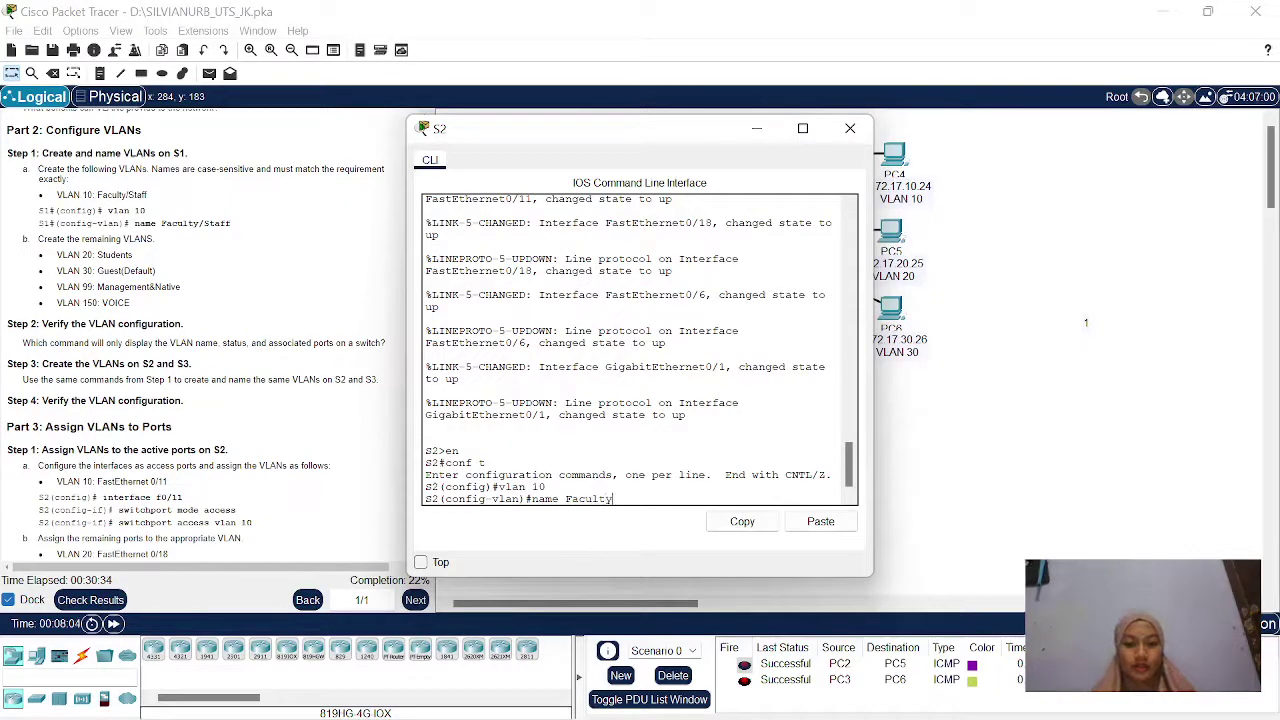
type("/Staff")
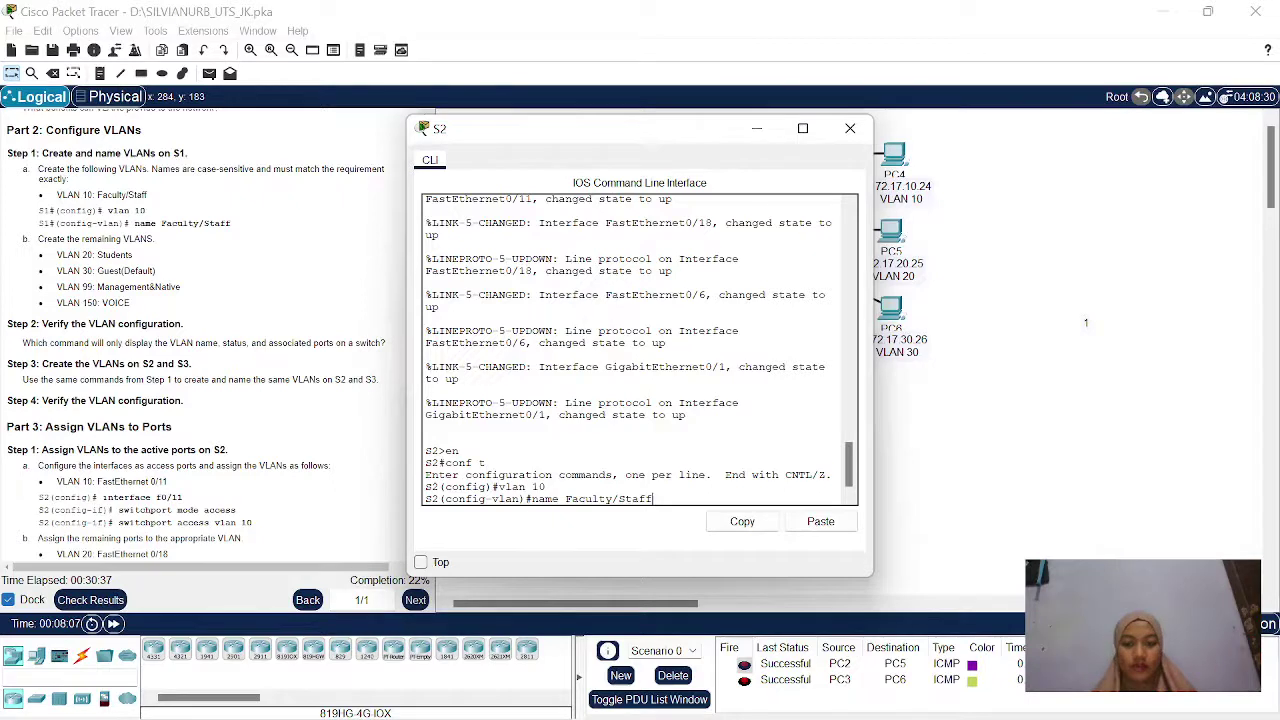
key("Return")
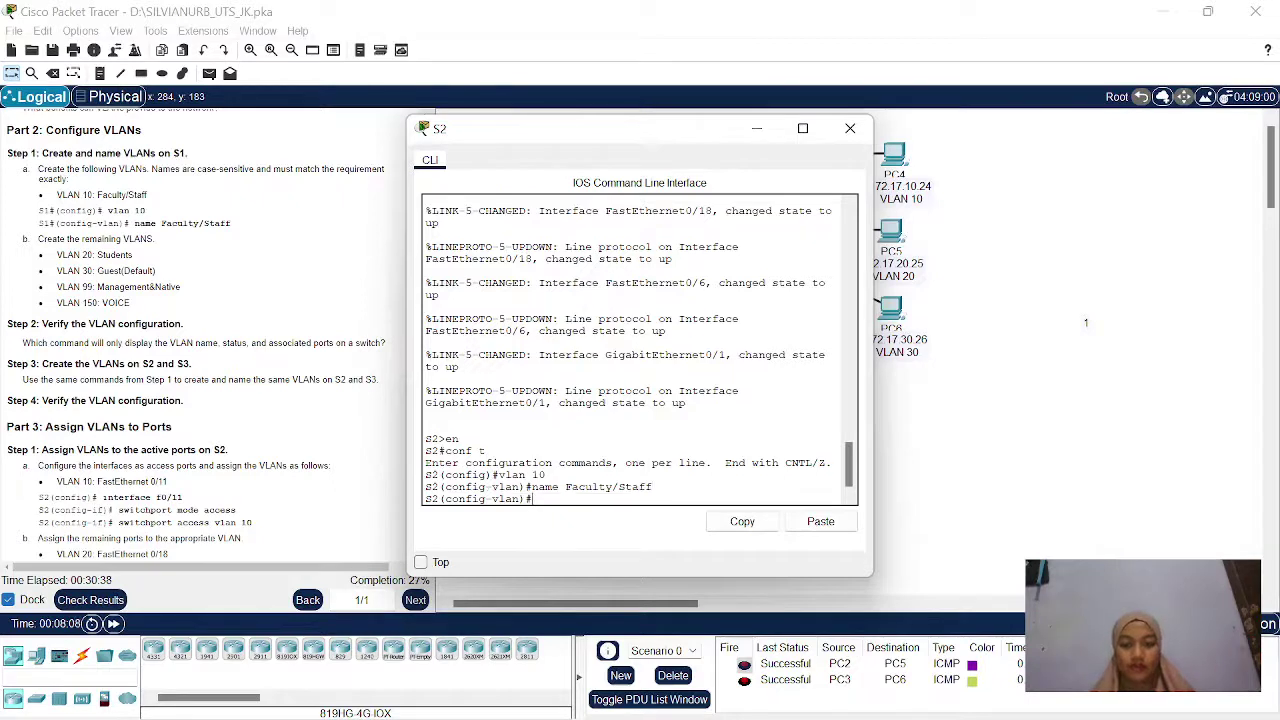
Create VLAN 20 on S2 and name it Students.
type("vla")
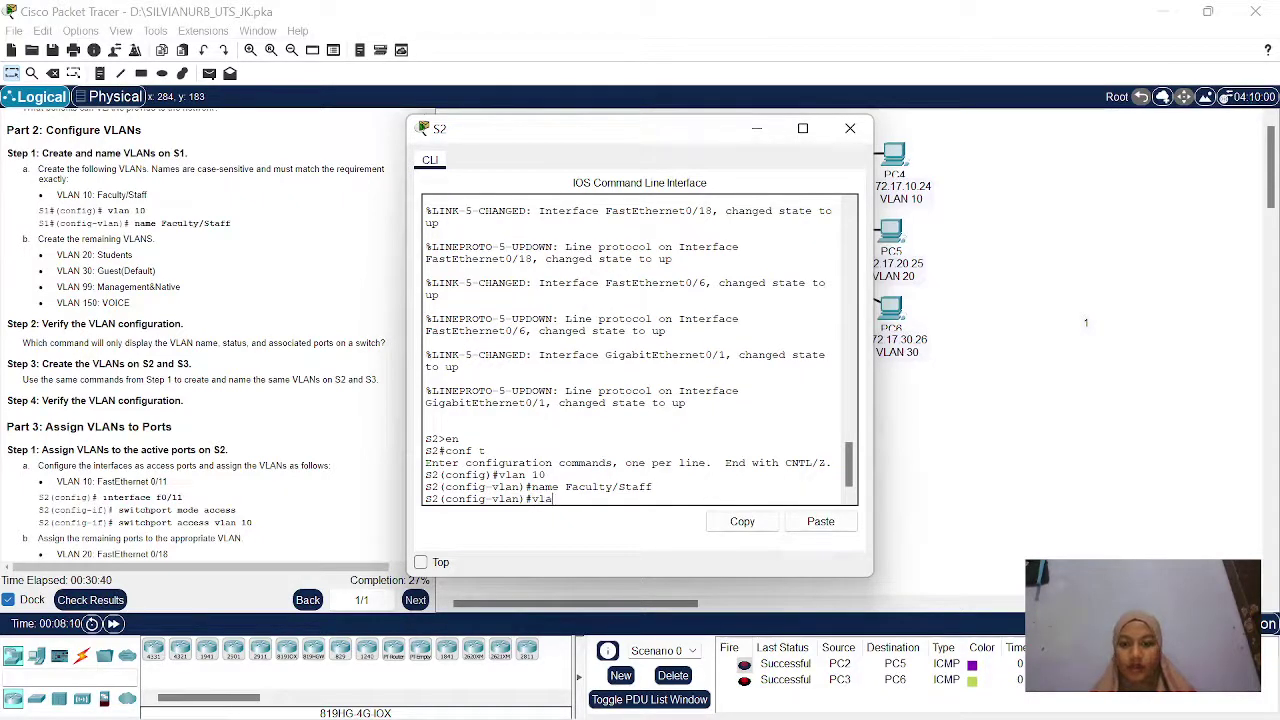
type("n 20")
key("Return")
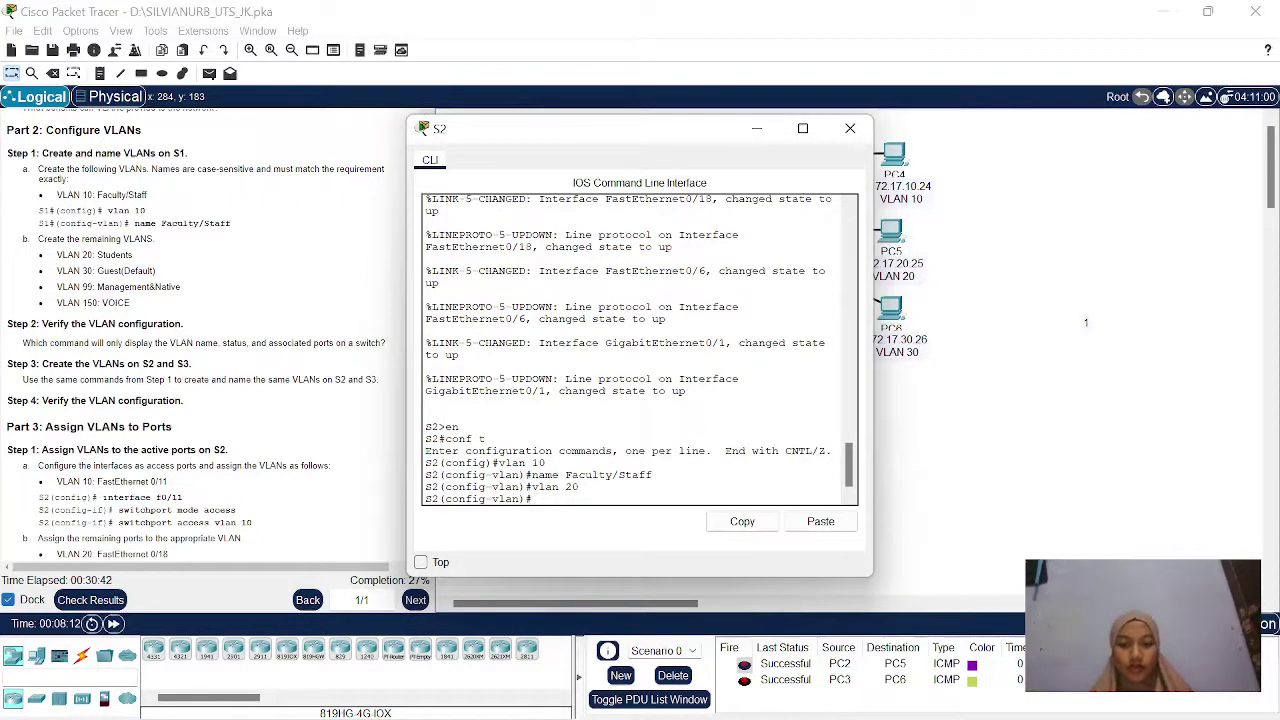
type("name ")
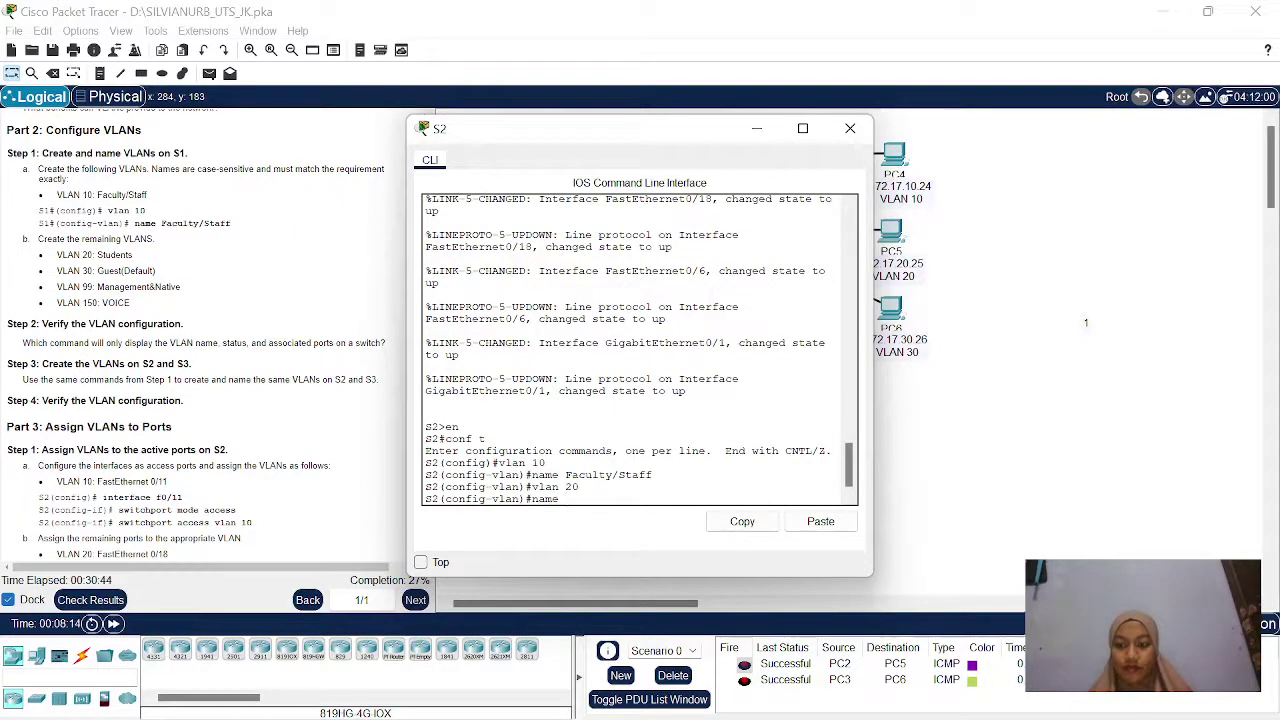
type("Students")
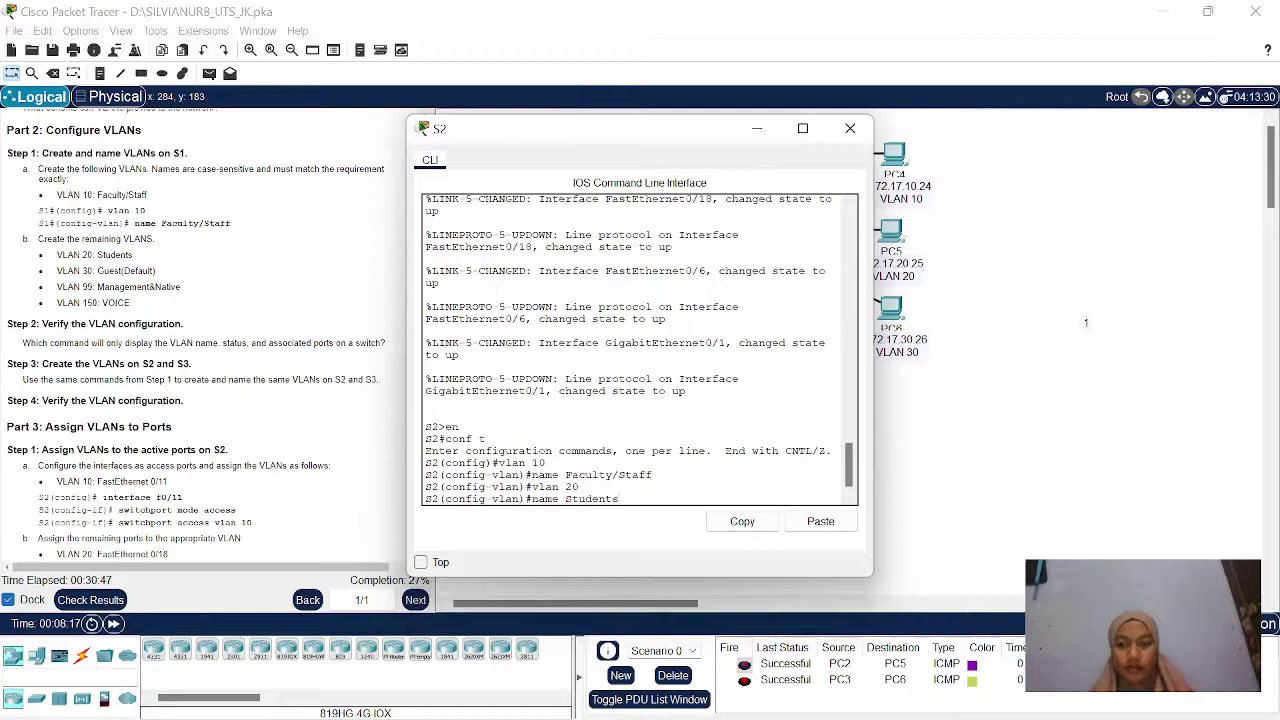
key("Return")
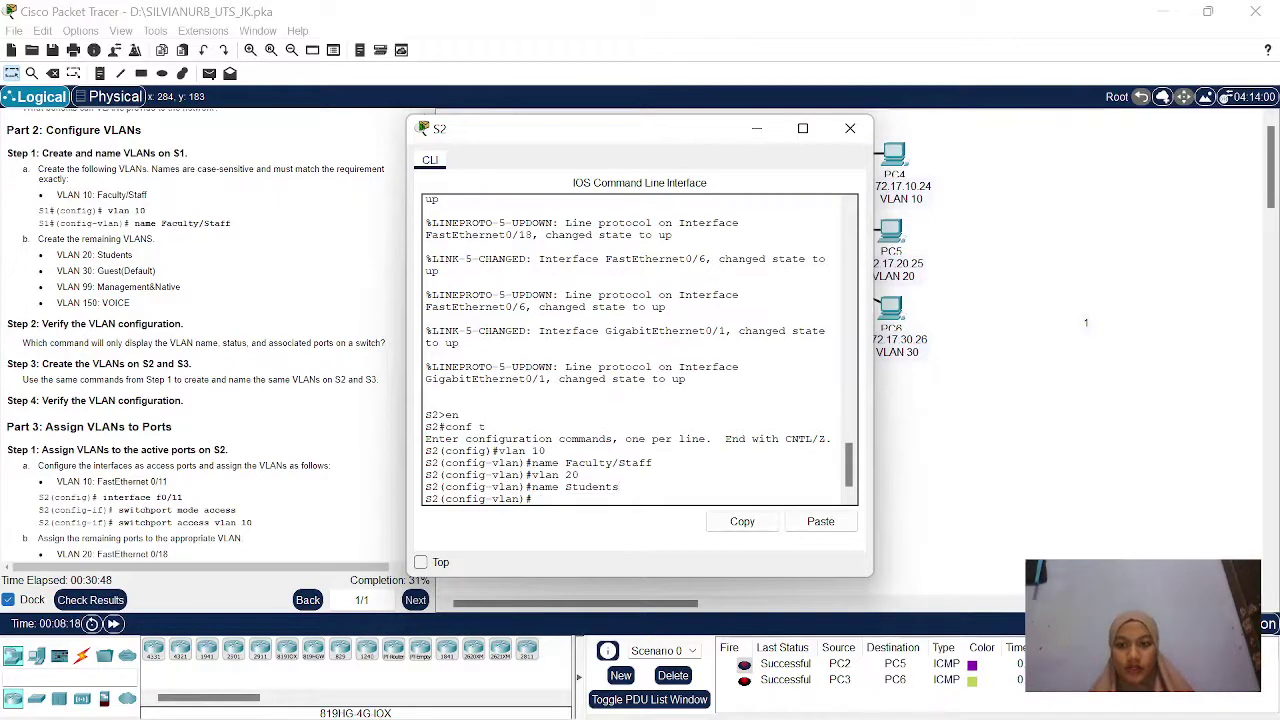
Create VLAN 30 on S2 and name it Guest(Default).
type("vlan")
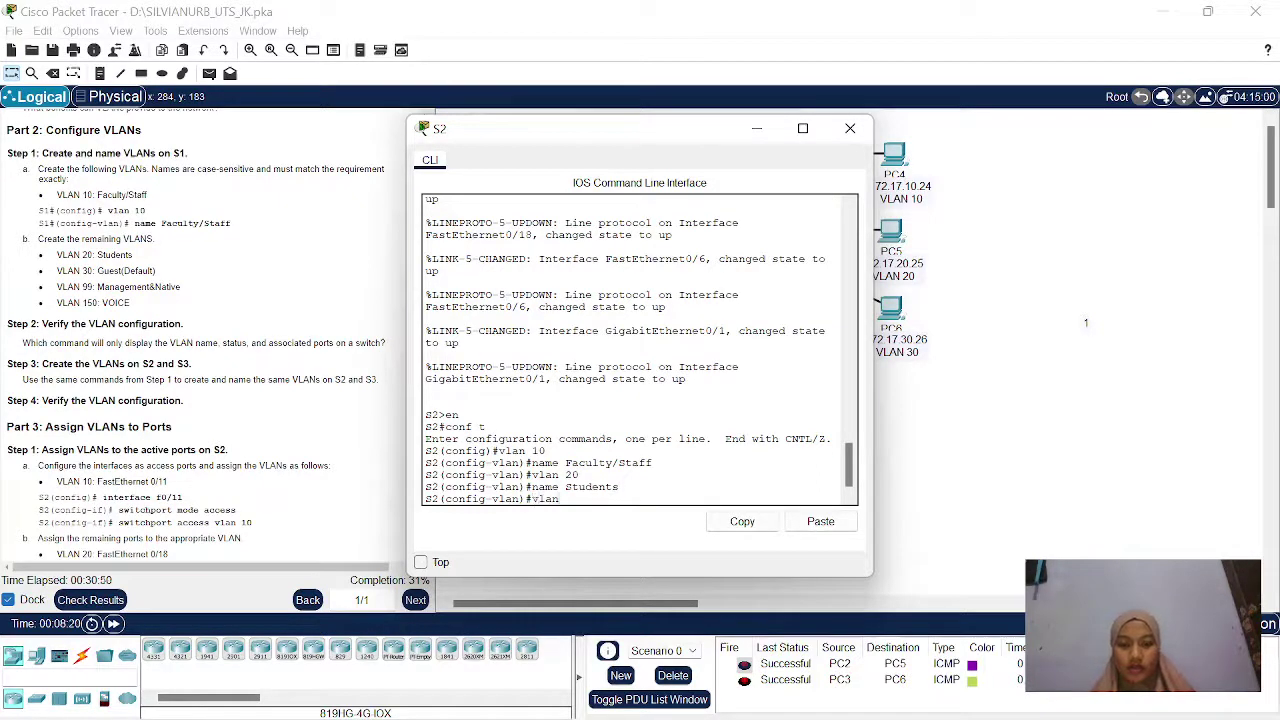
type(" 30")
key("Return")
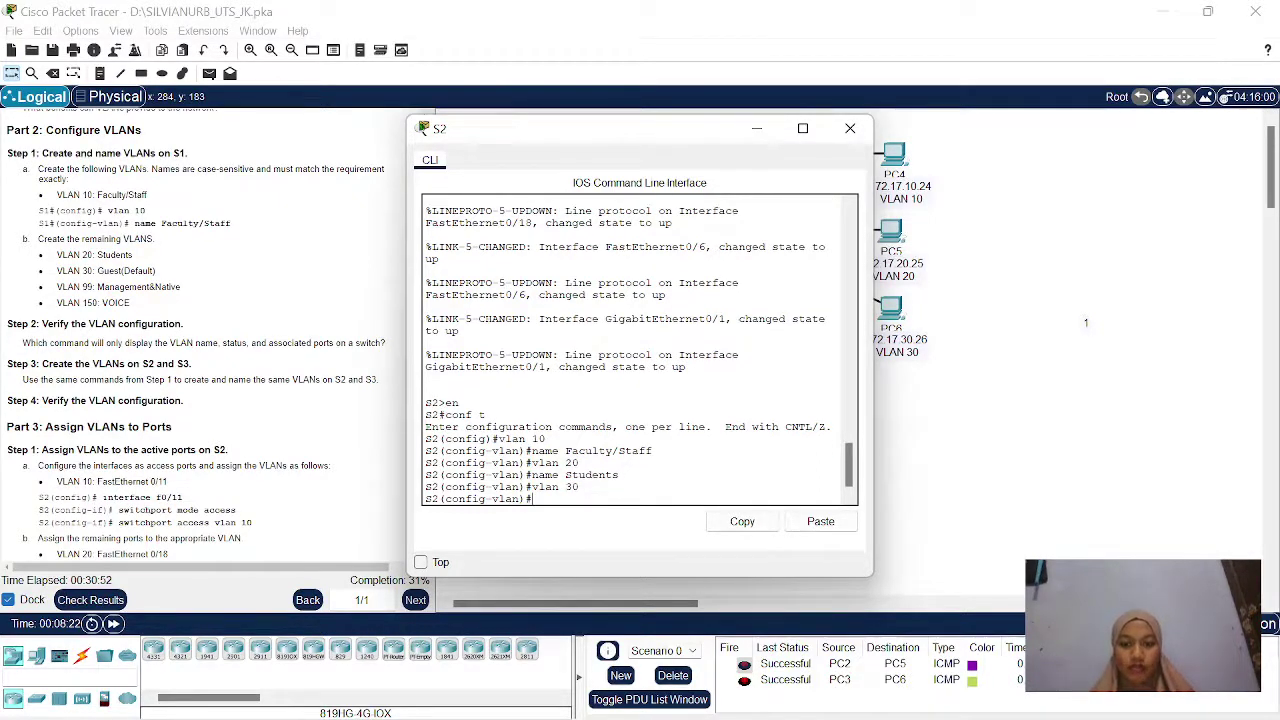
type("name")
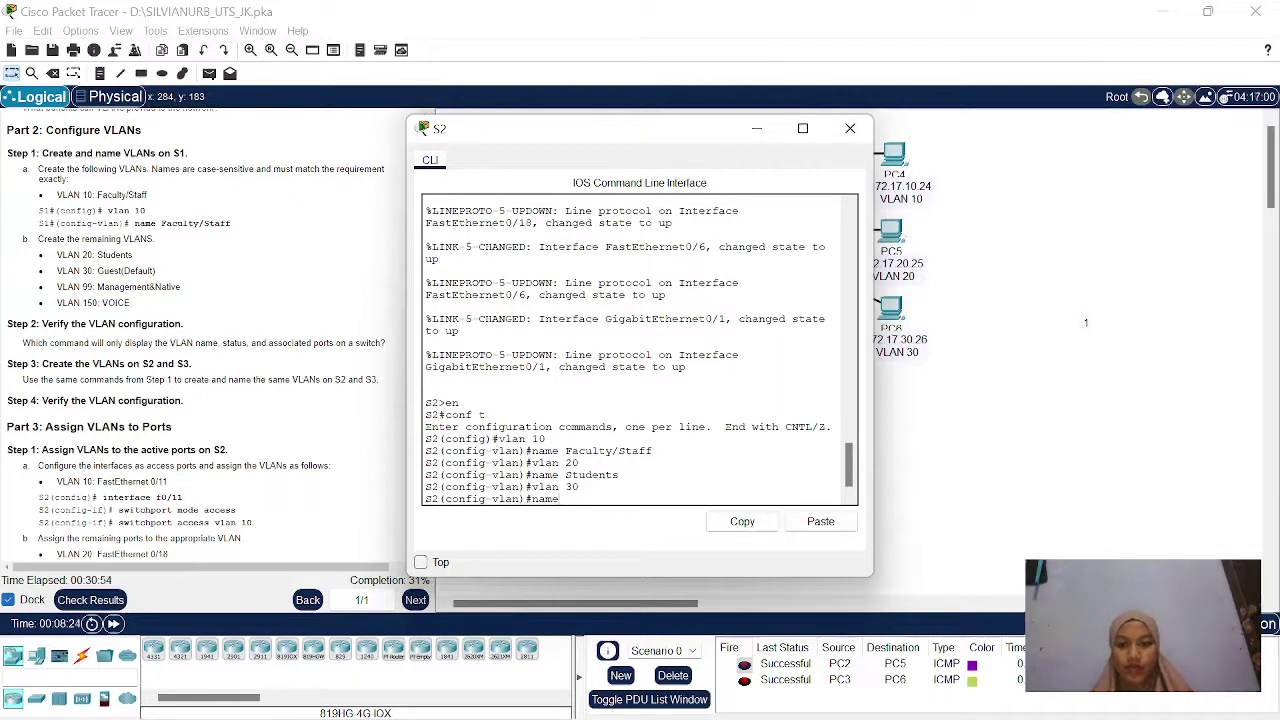
type(" Guest")
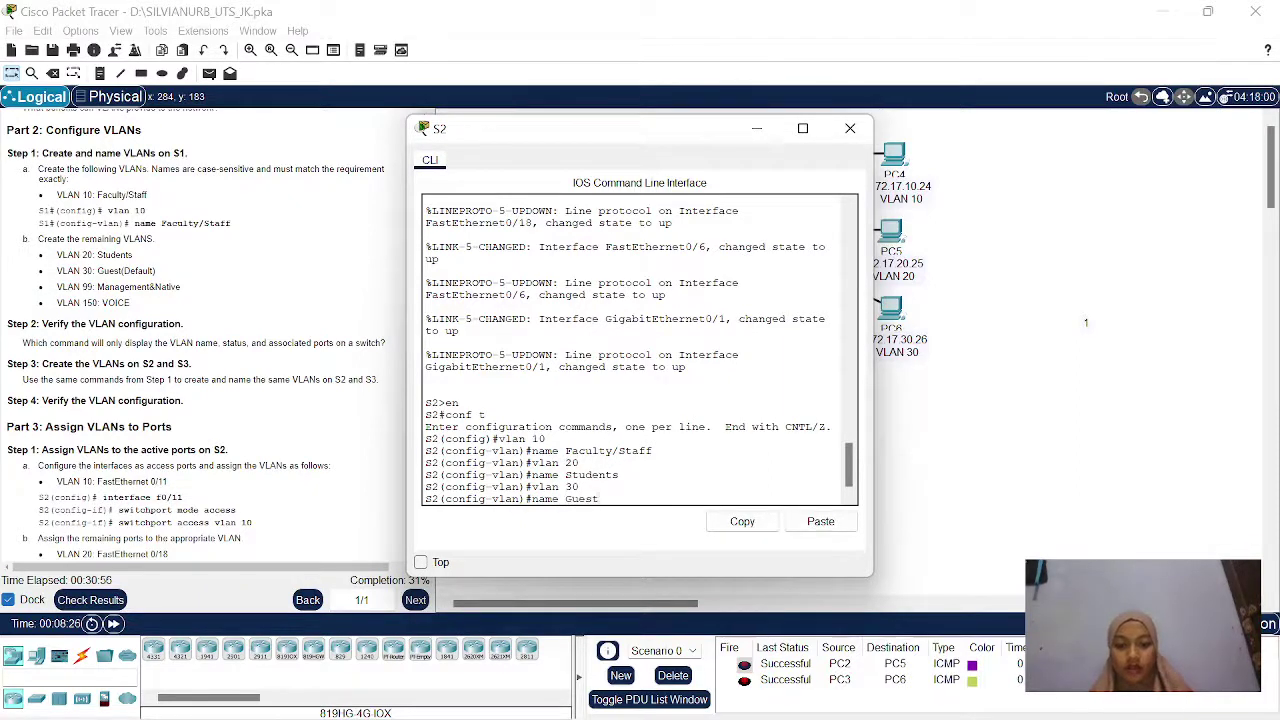
type("(Defaul")
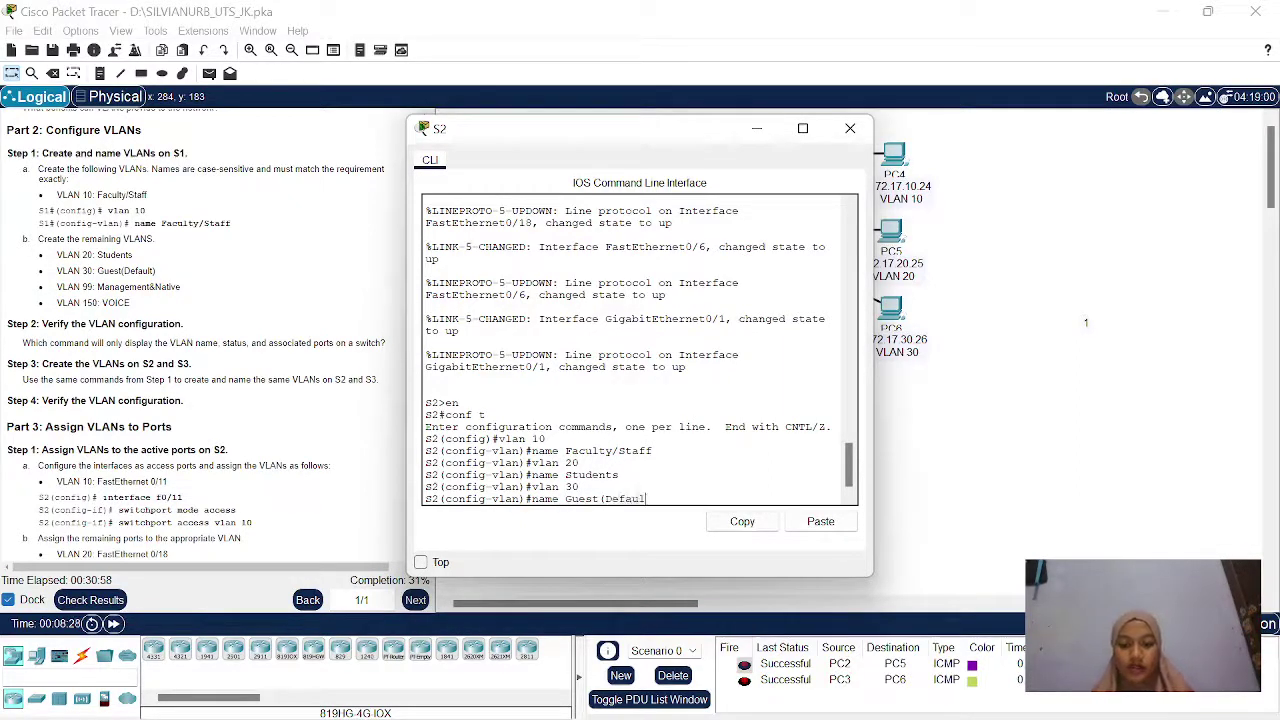
type("t)")
key("Return")
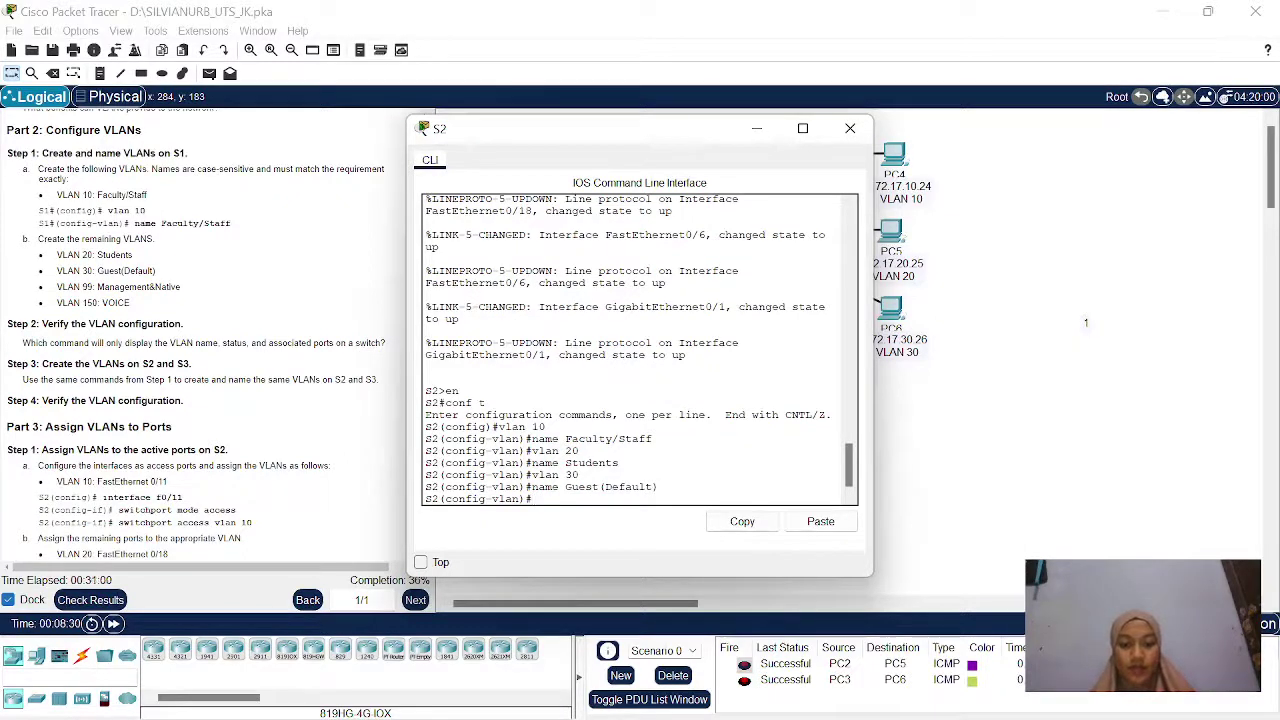
Create VLAN 99 on S2 and name it Management&Native.
type("vlan")
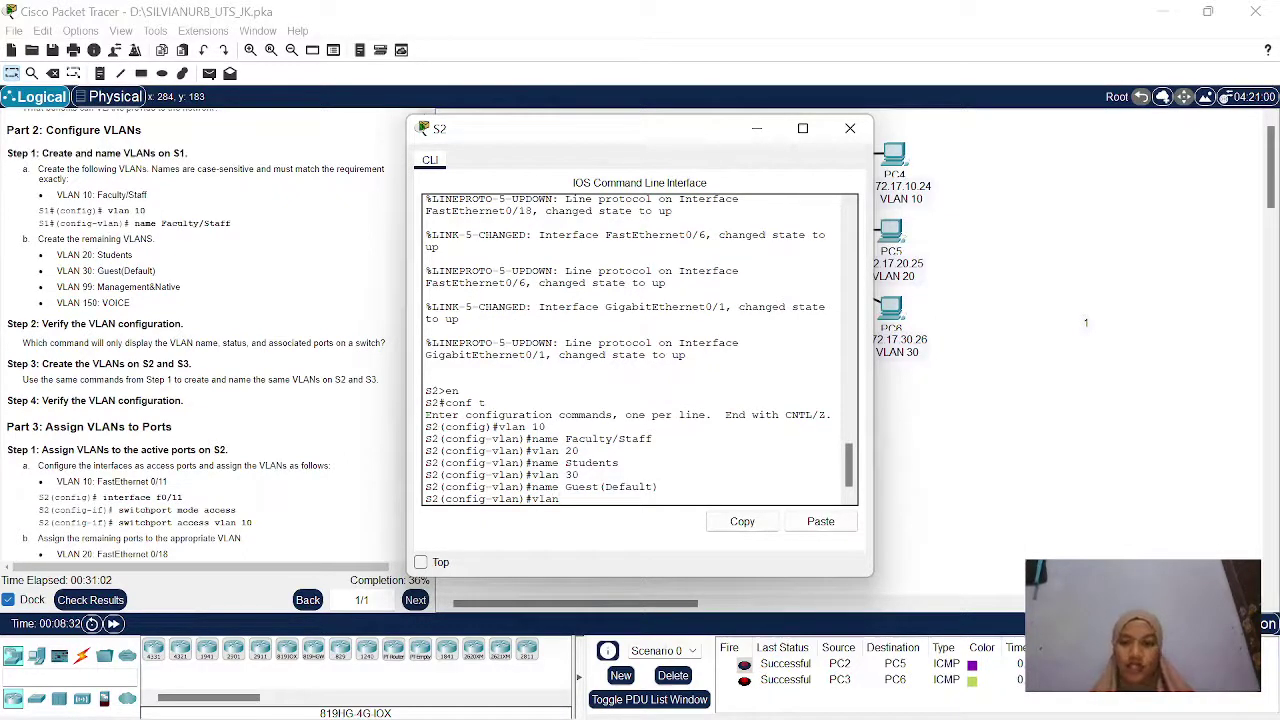
type(" 99")
key("Return")
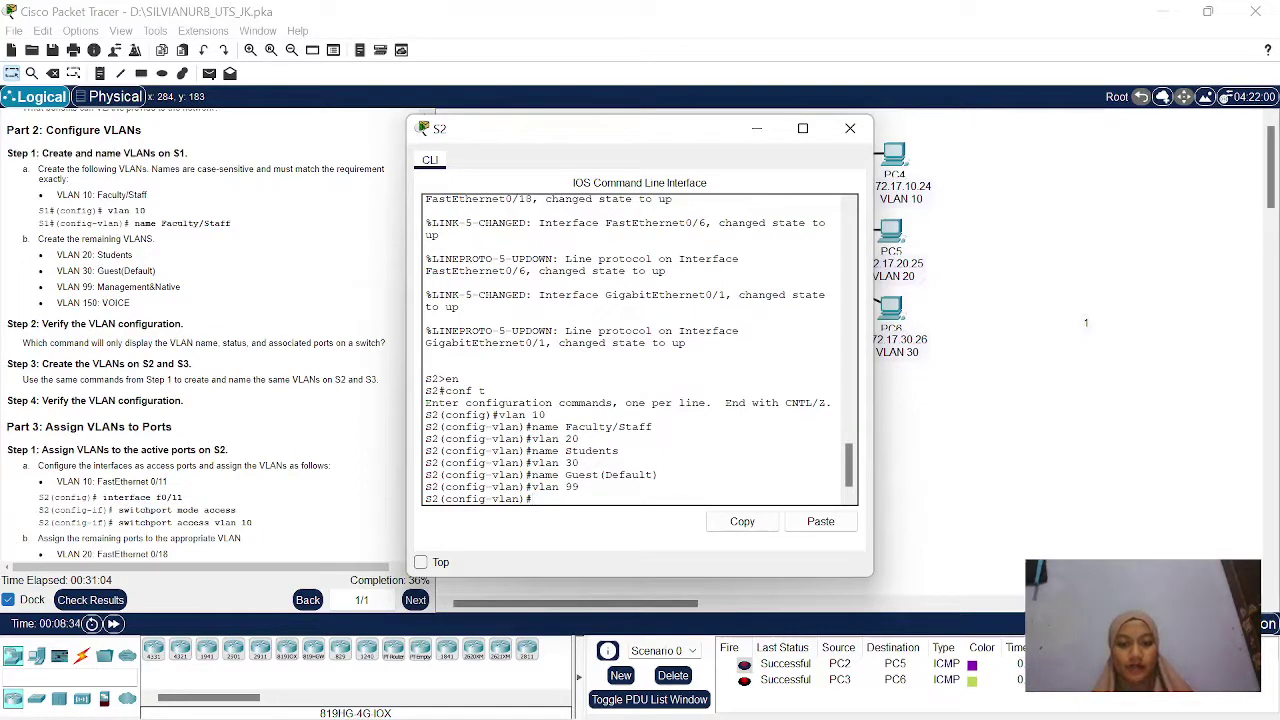
type("na")
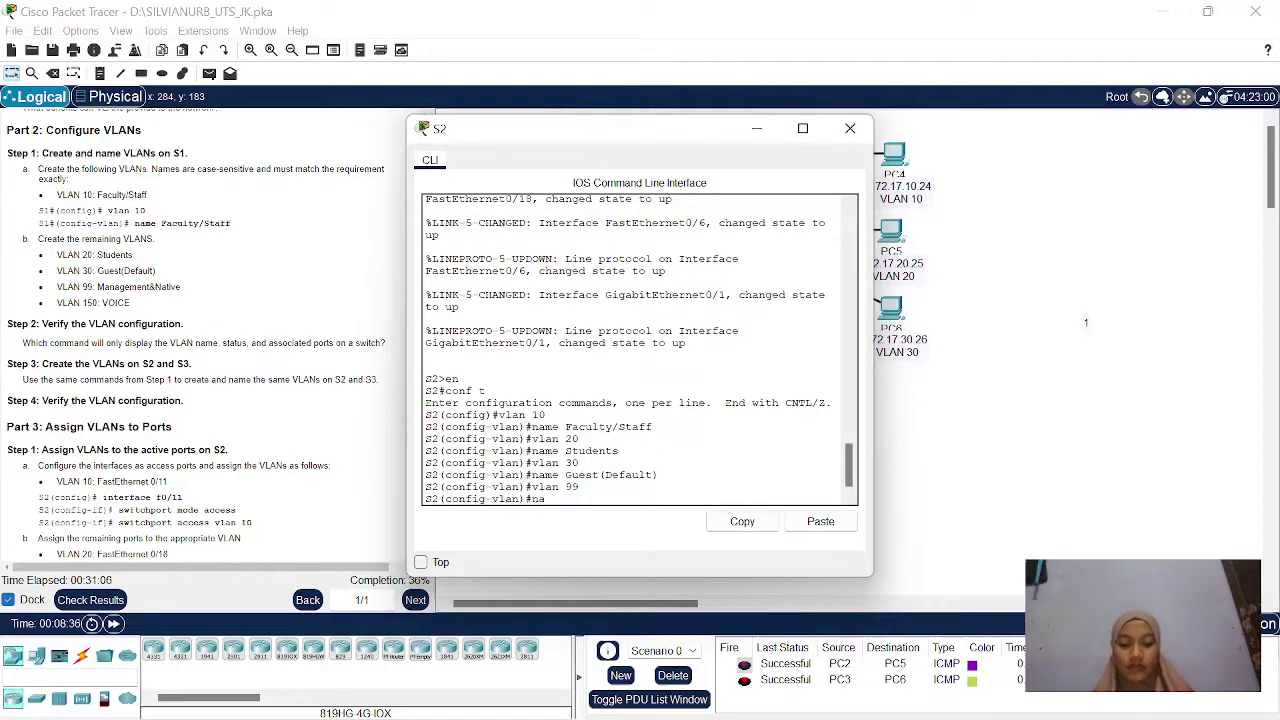
type("me")
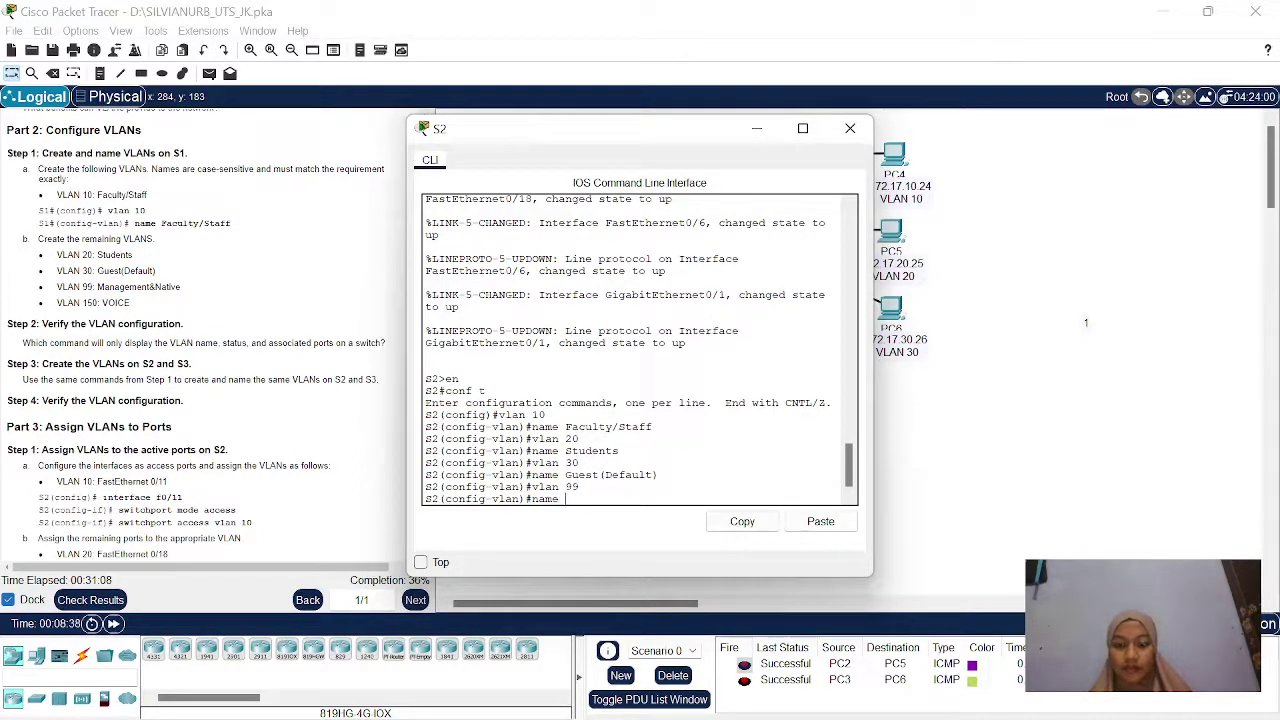
type(" Management")
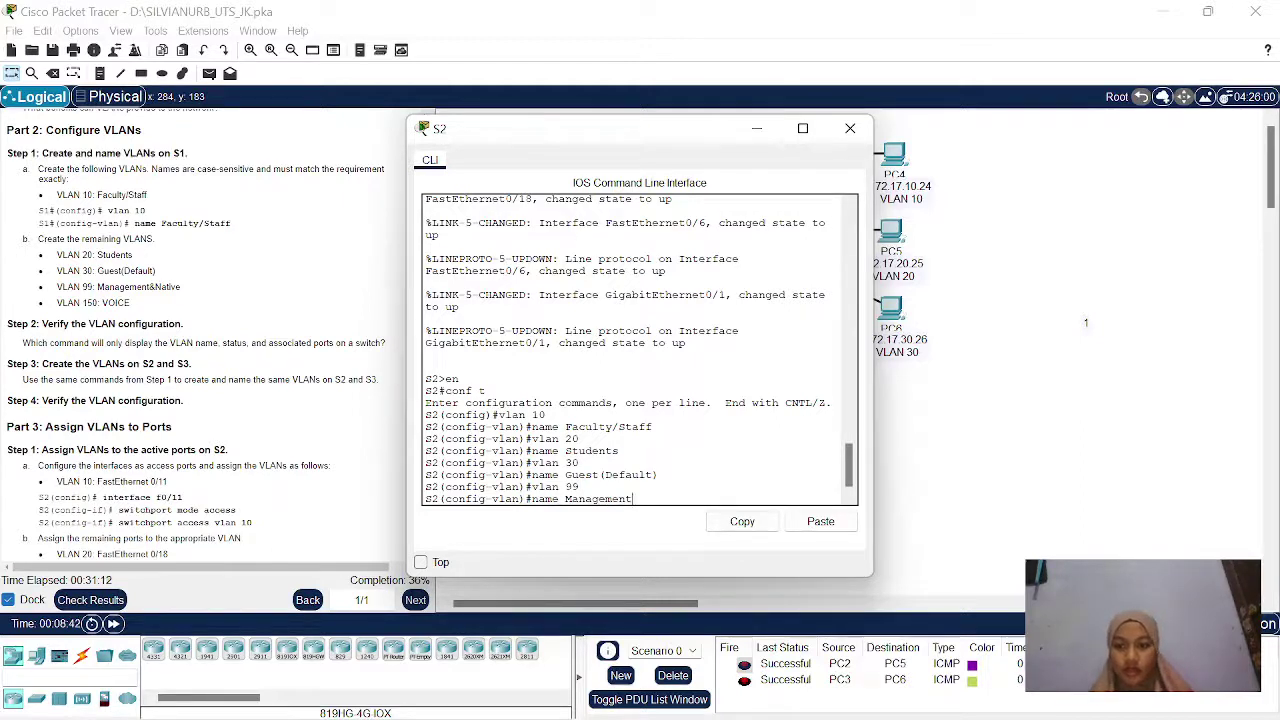
type("&")
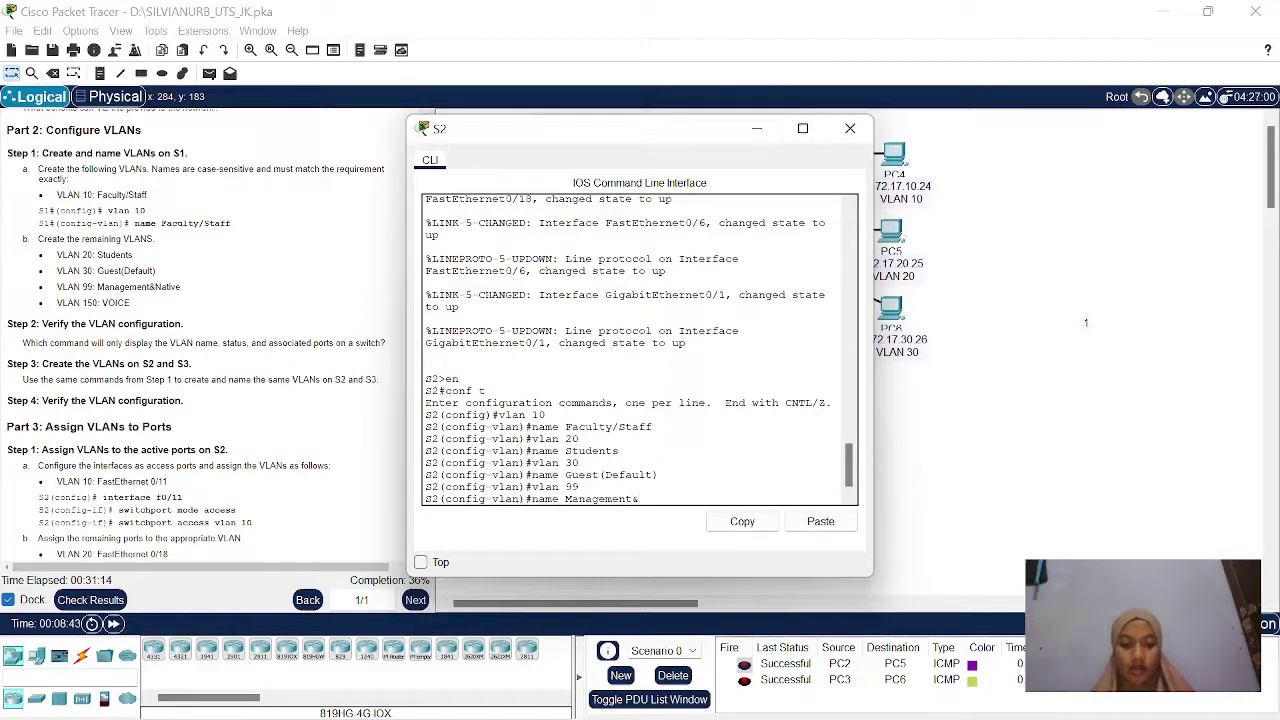
type("Native")
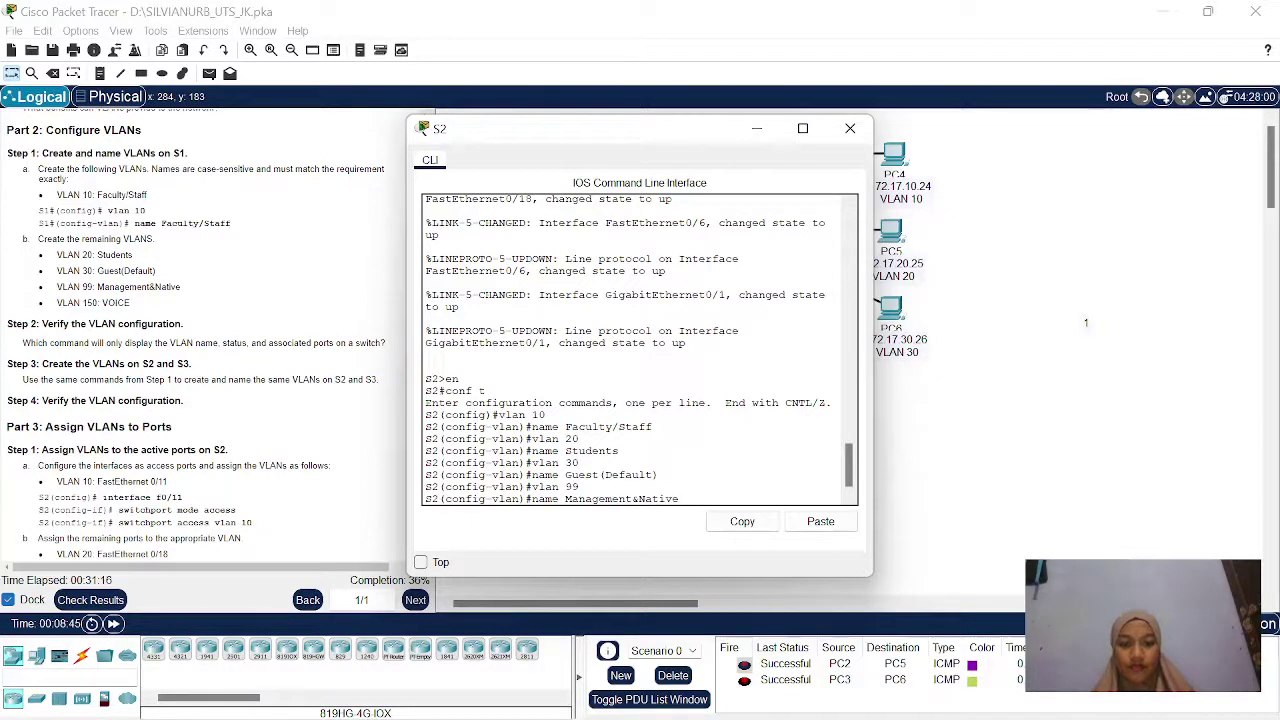
key("Return")
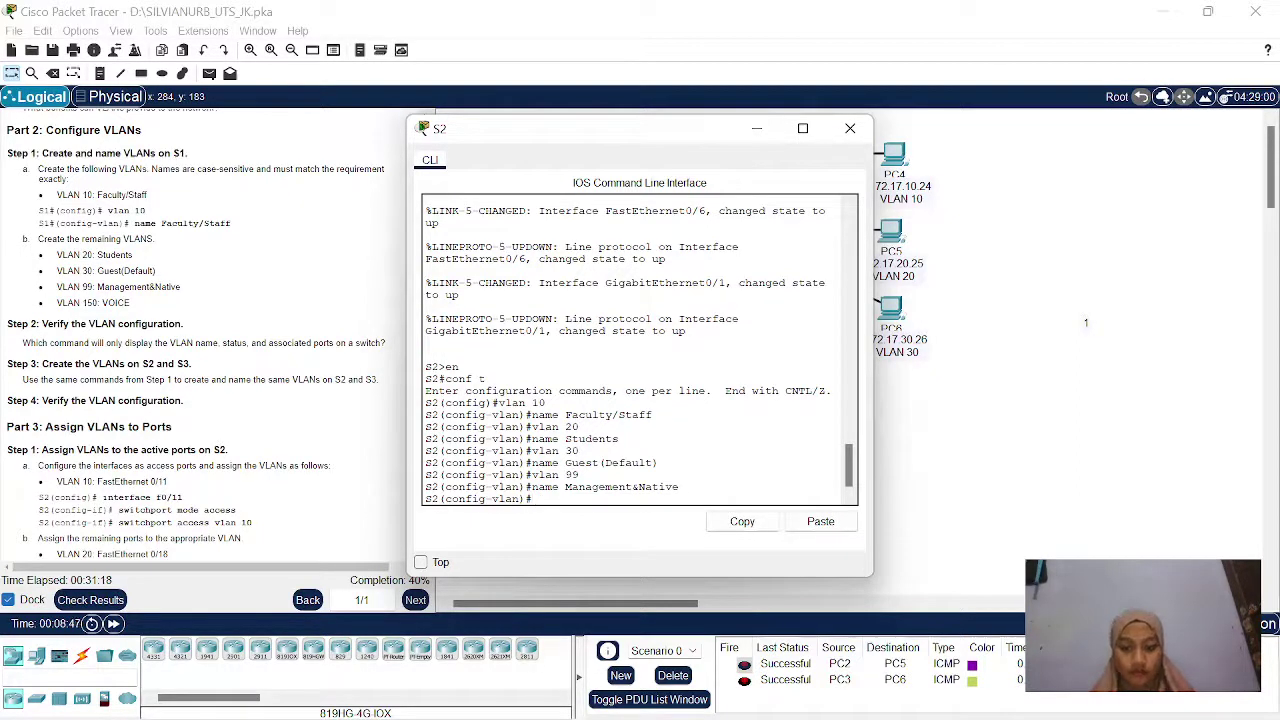
Create VLAN 150 on S2 and name it VOICE.
type("vl")
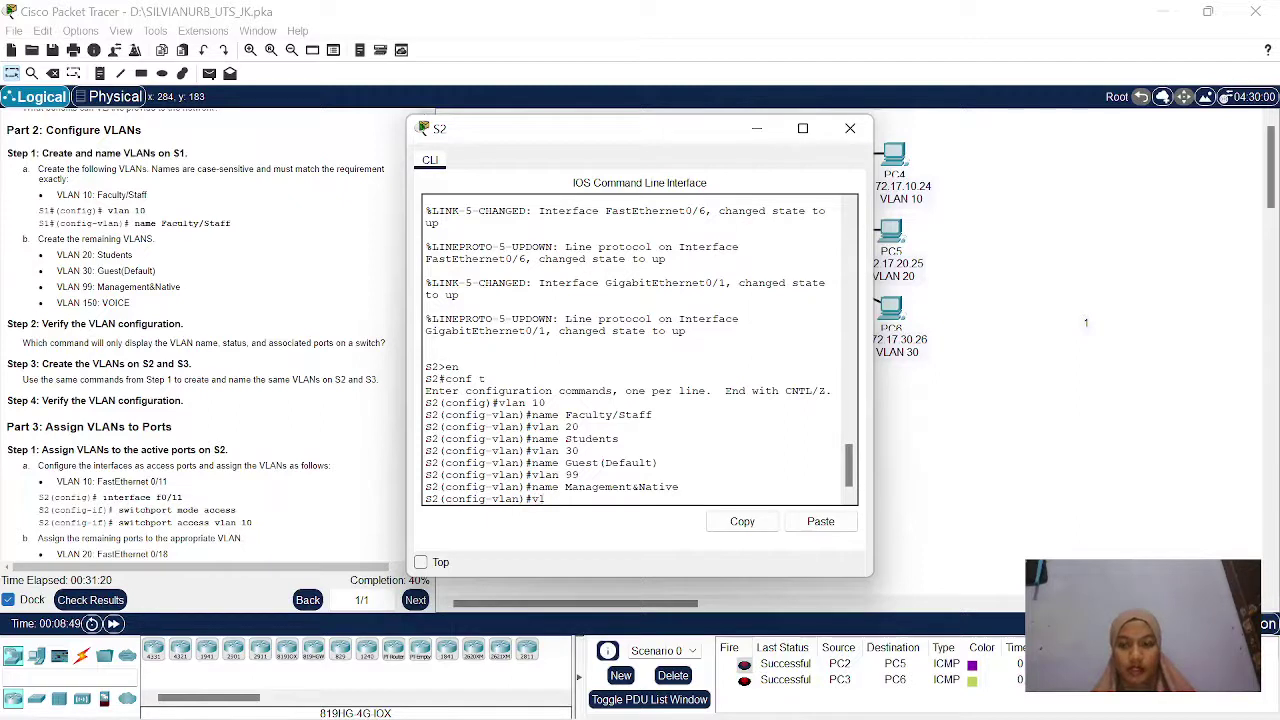
type("an 15")
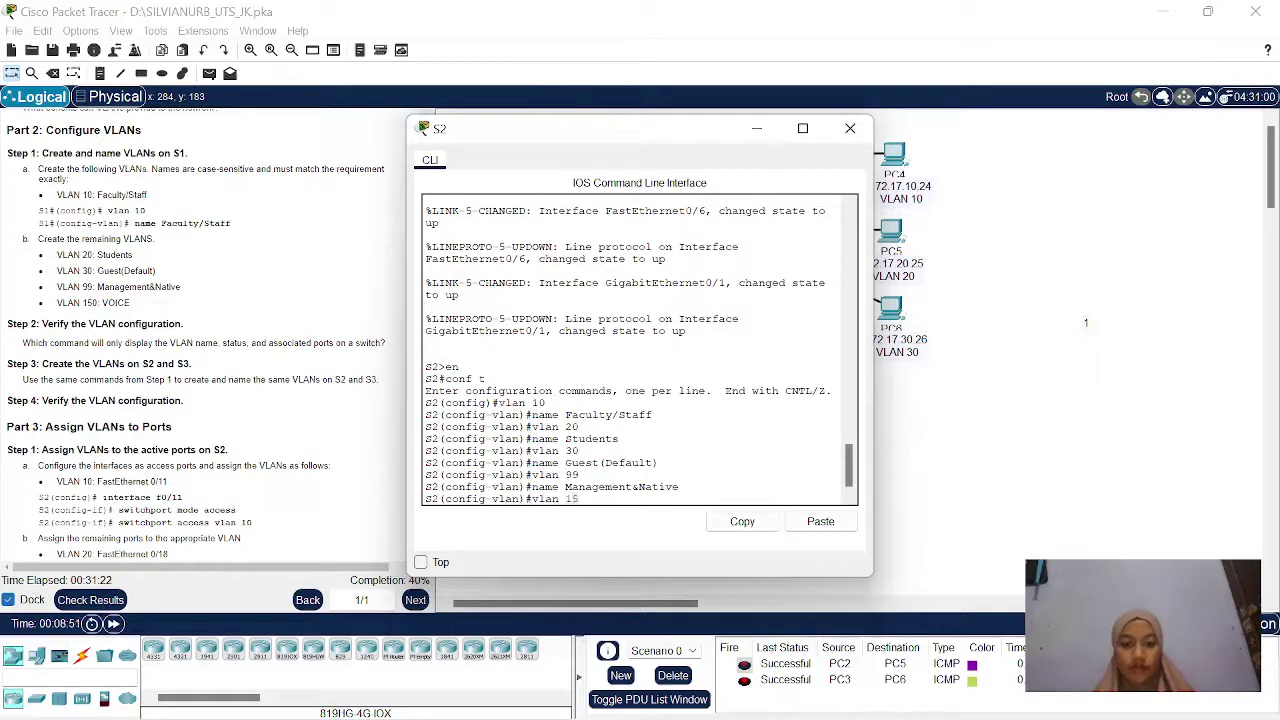
type("0")
key("Return")
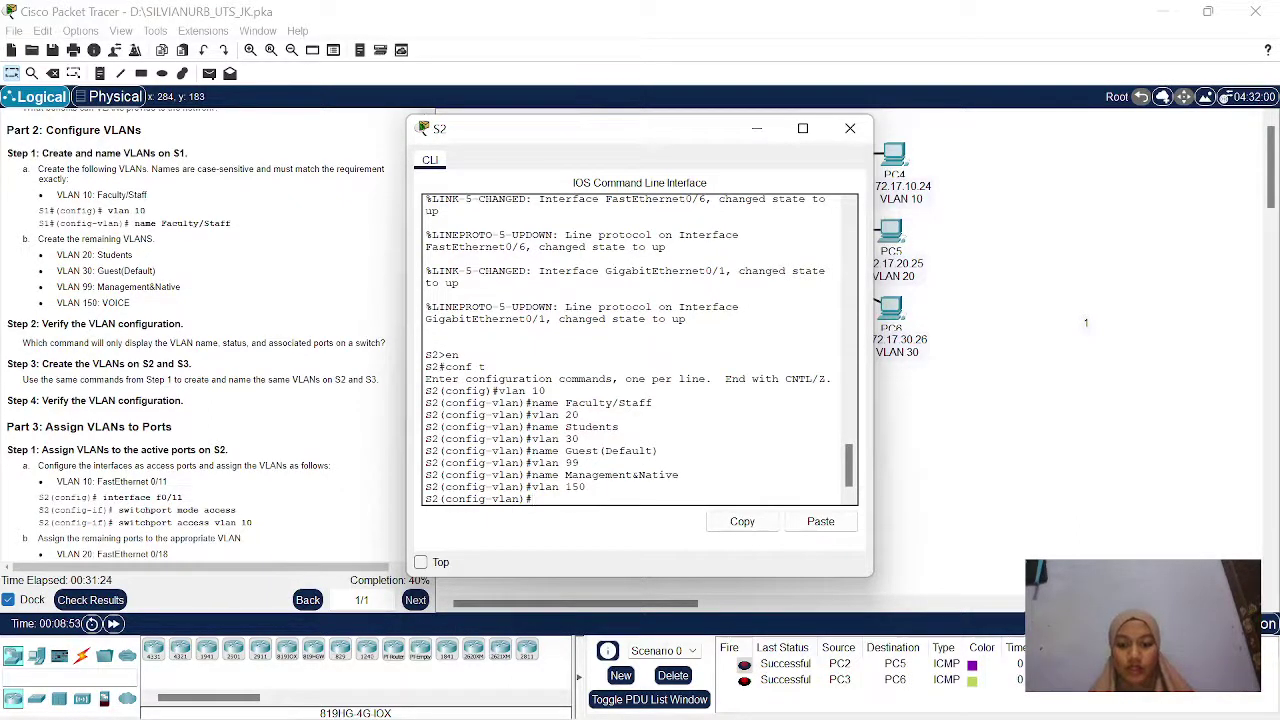
type("v")
key("BackSpace")
type("n")
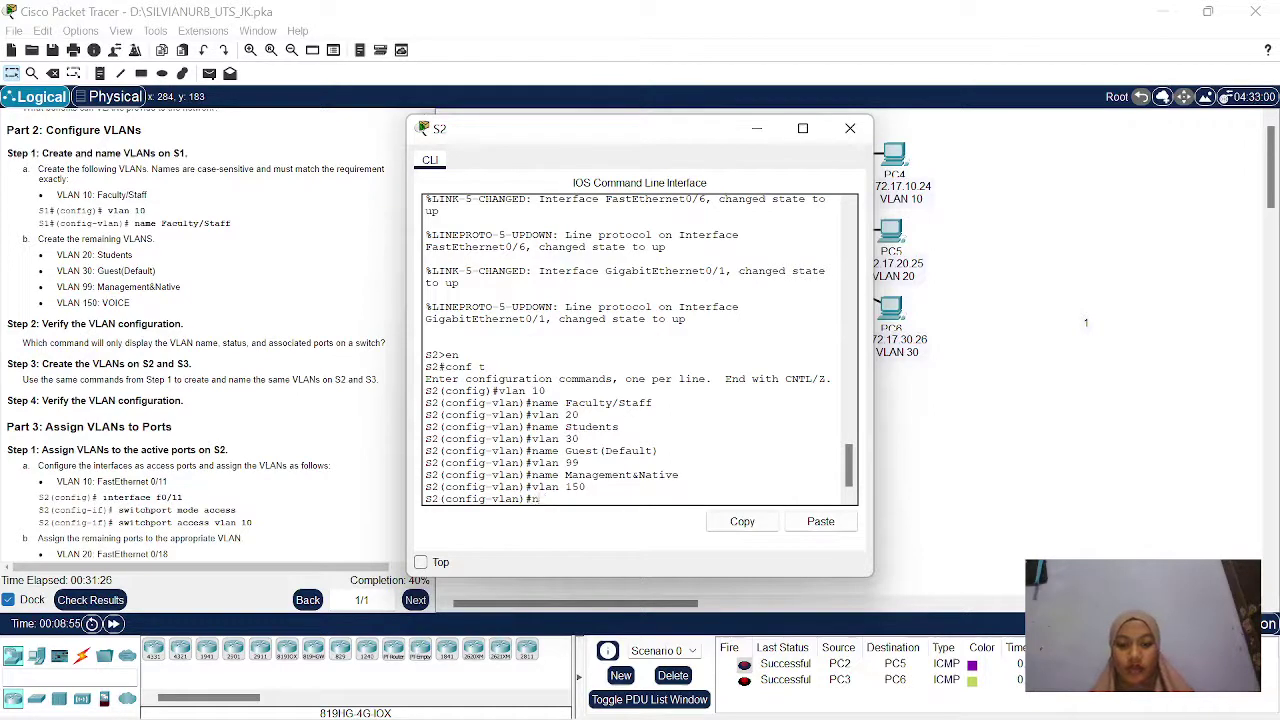
type("ame VOICE")
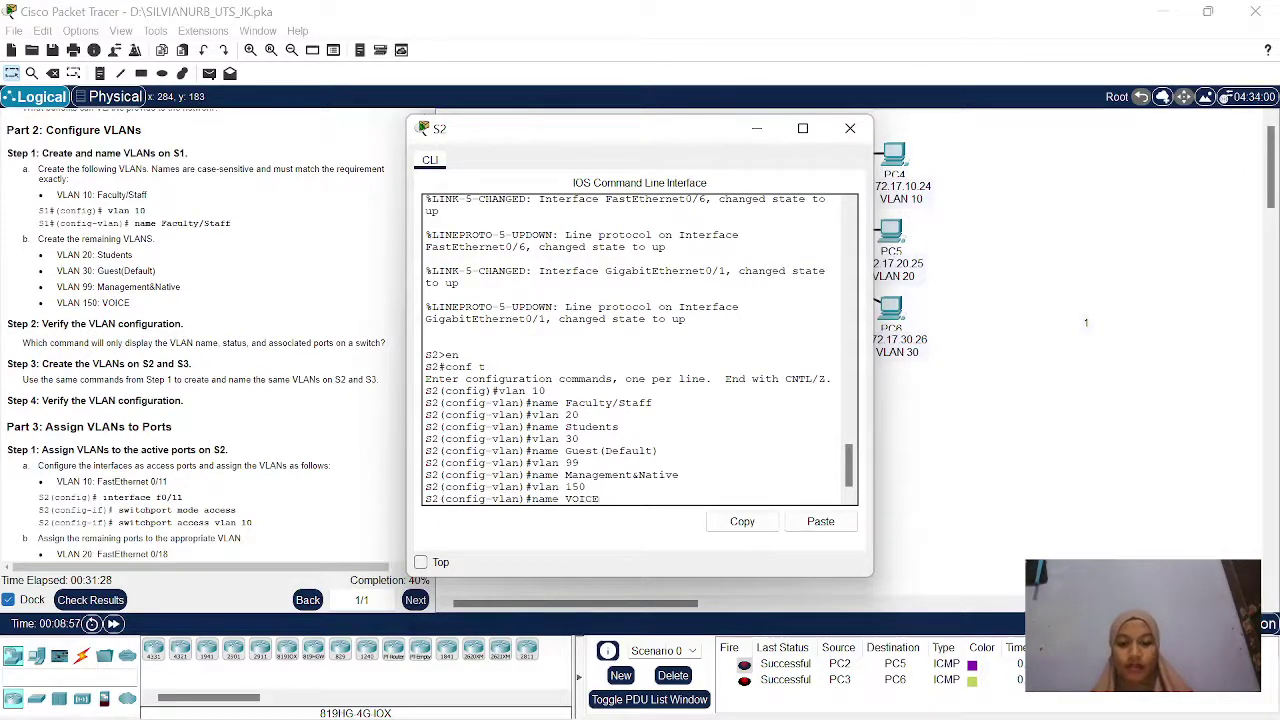
key("Return")
Leave configuration mode on S2 and review its VLANs with show vlan brief, closing the switch window when done.
type("e")
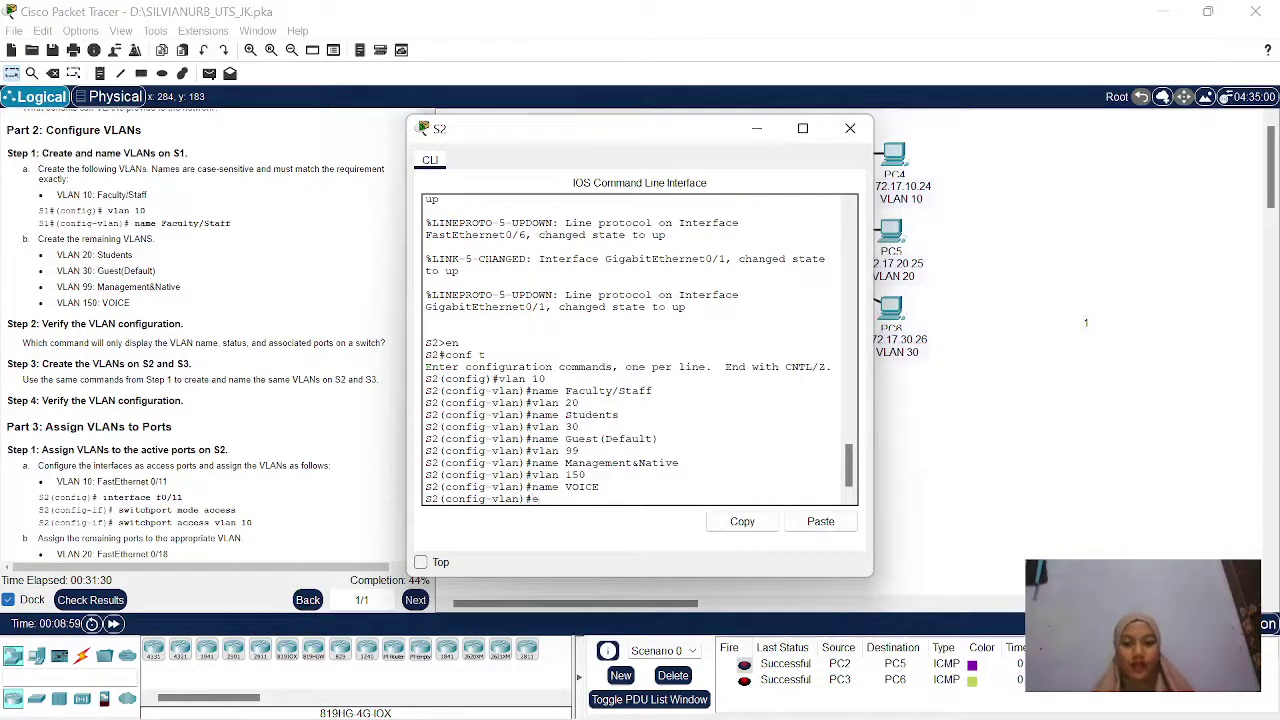
type("x")
key("Return")
type("ex")
key("Return")
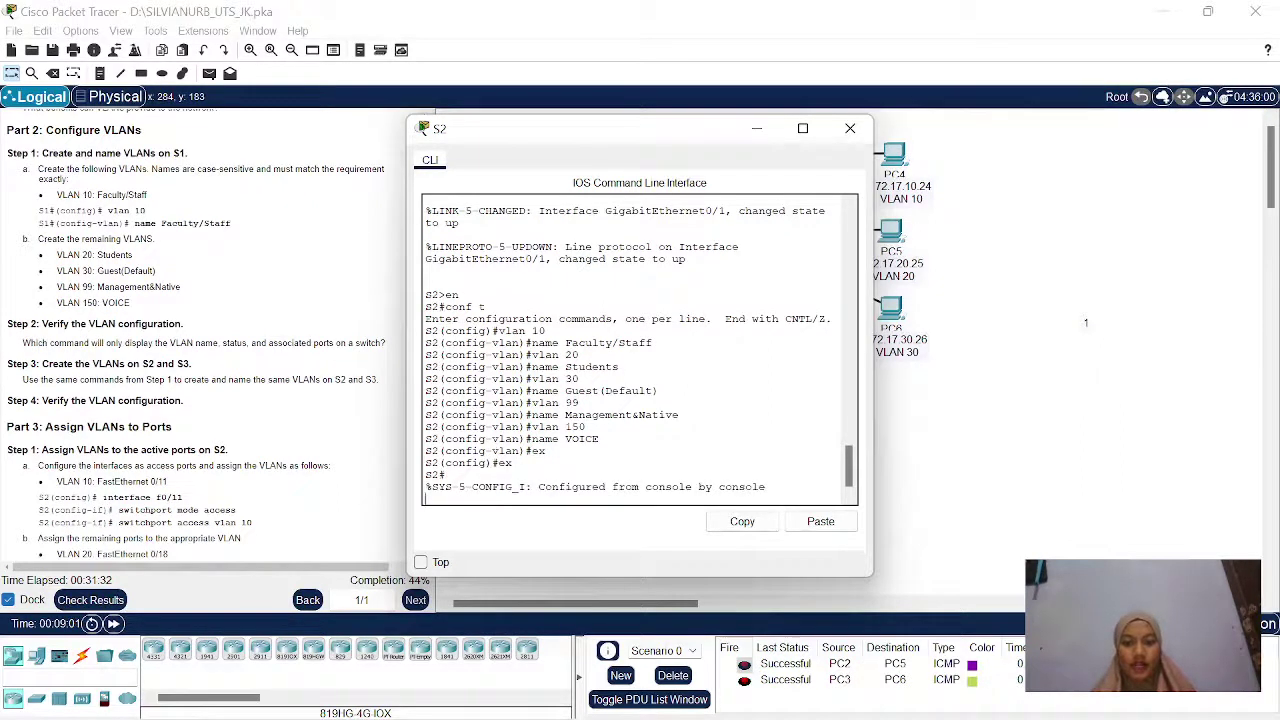
key("Return")
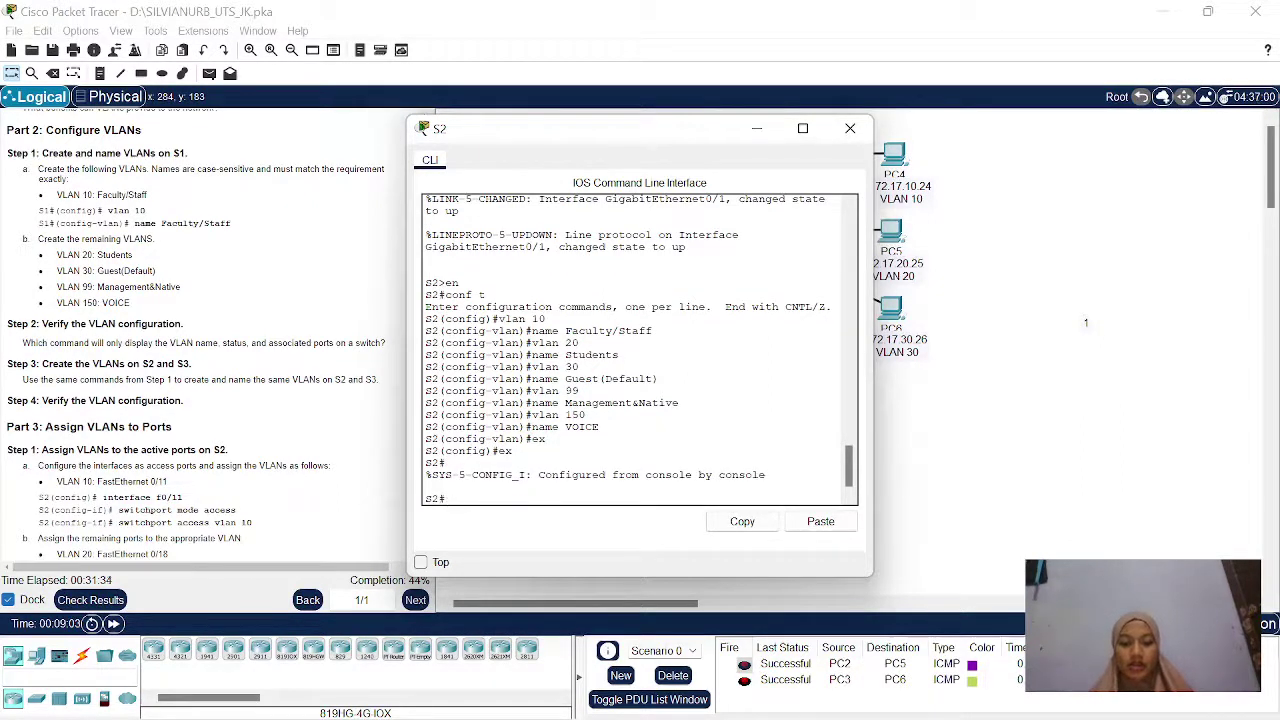
type("show vlan brie")
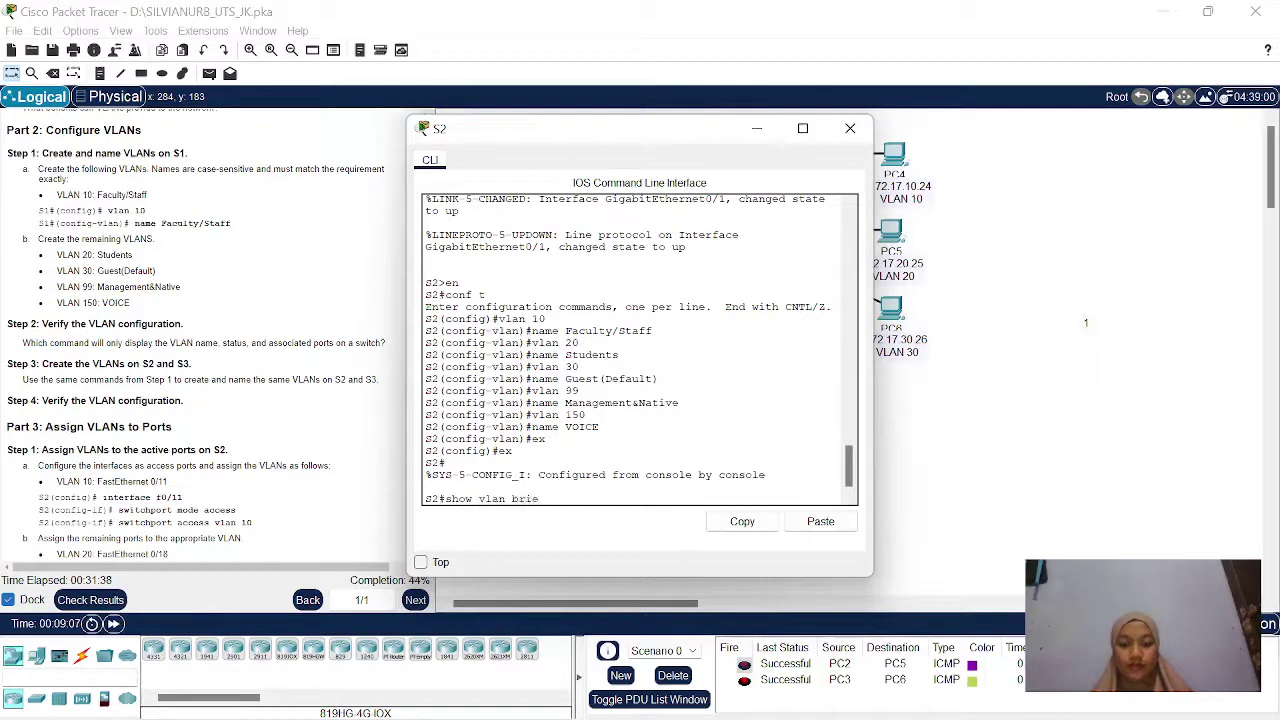
type("f")
key("Return")
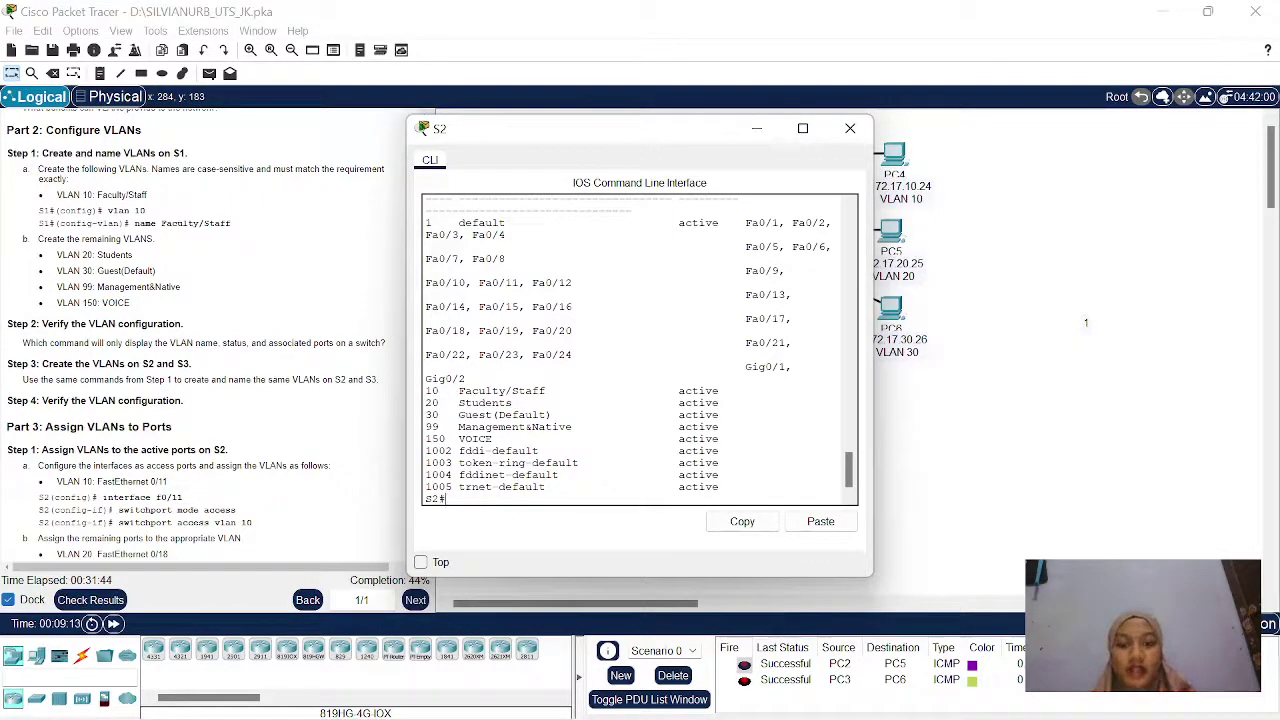
left_click(850, 128)
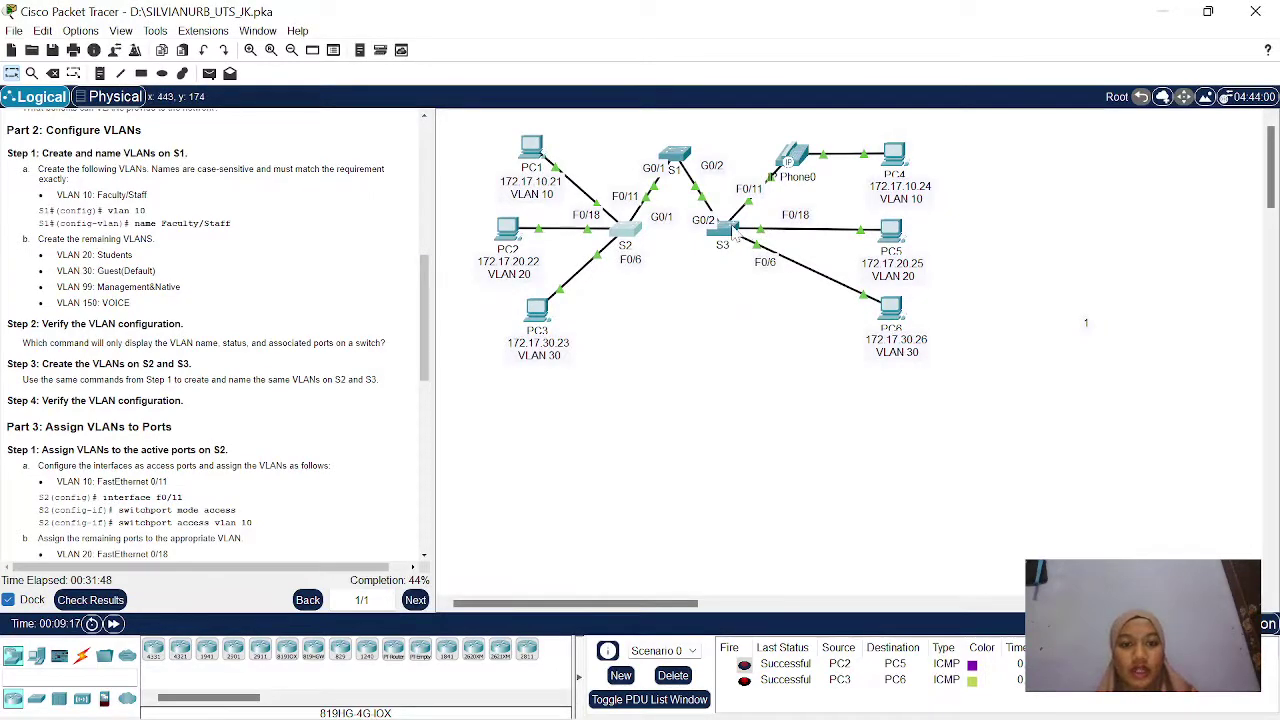
Open the command line of switch S3 and enter global configuration mode.
left_click(720, 230)
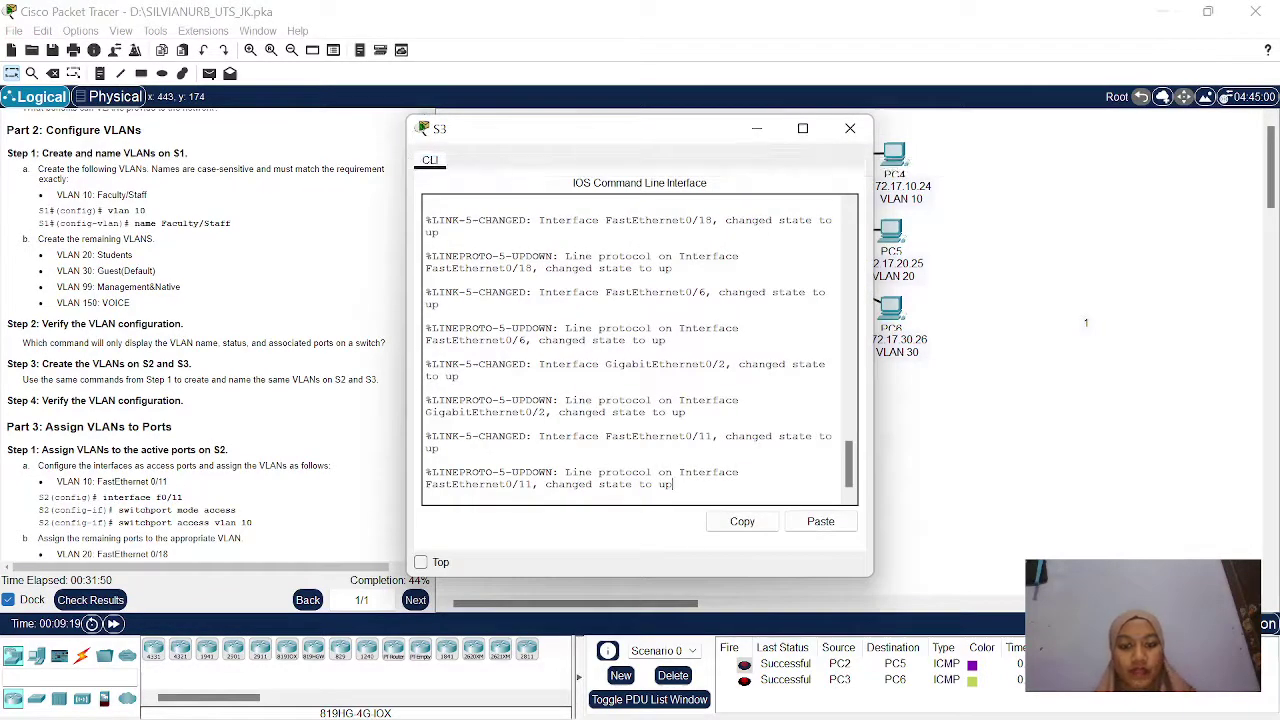
key("Return")
type("en")
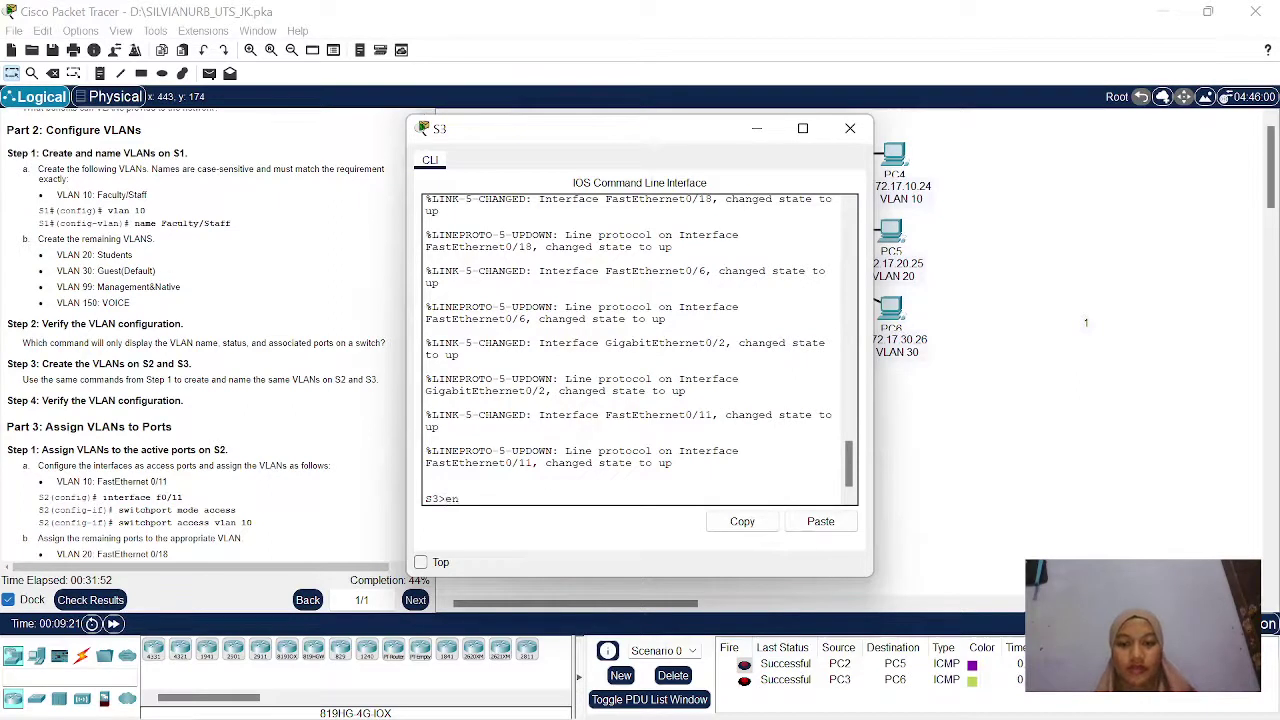
key("Return")
type("conf t")
key("Return")
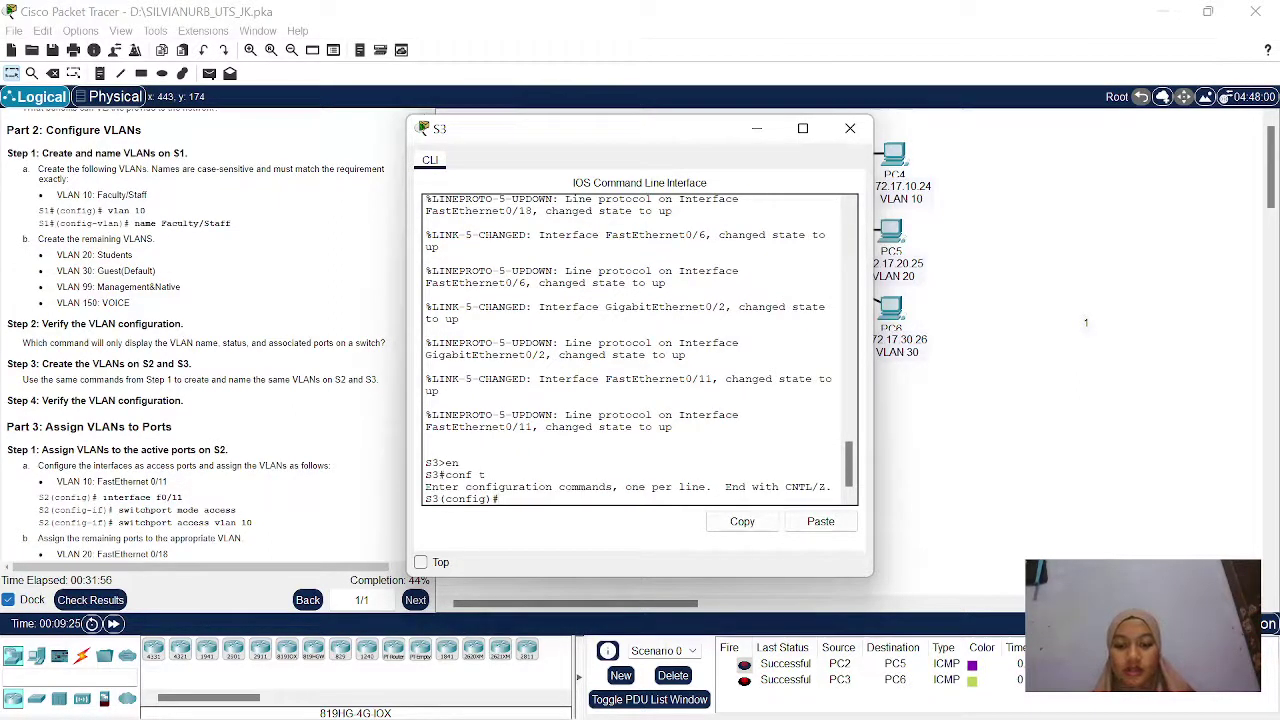
Create VLAN 10 on S3 and name it Faculty/Staff.
type("vlan 1")
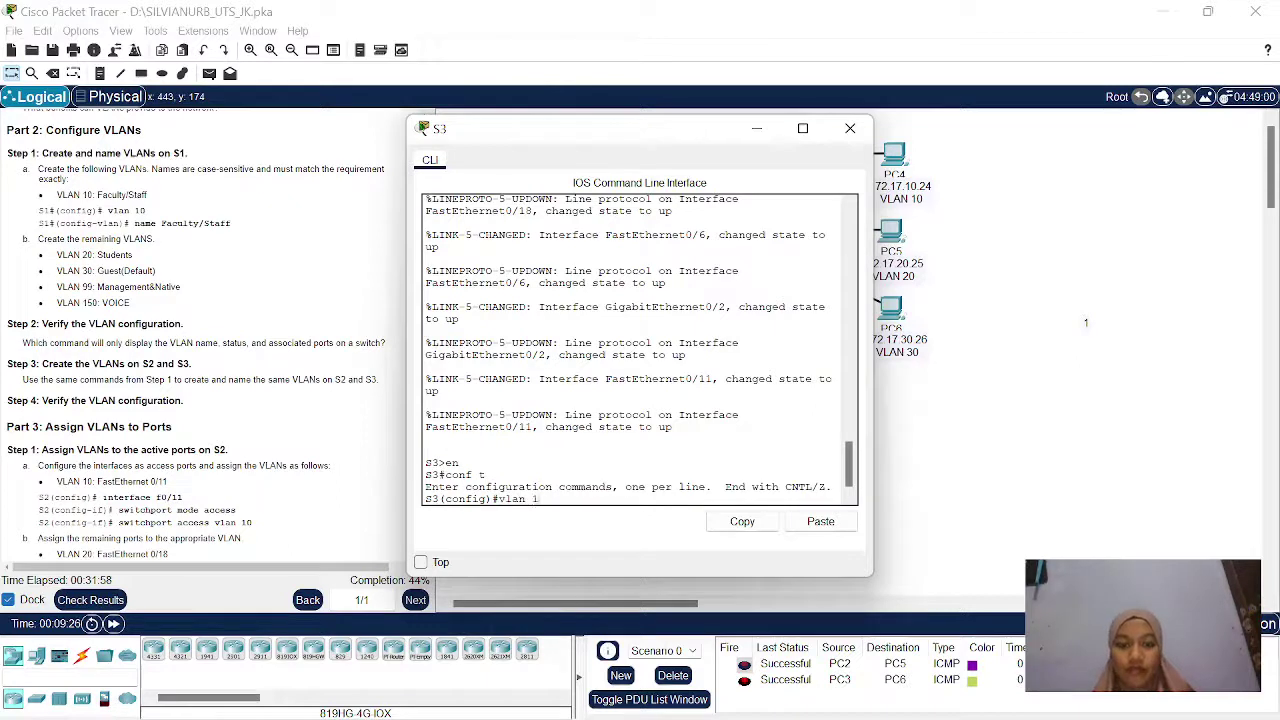
type("0")
key("Return")
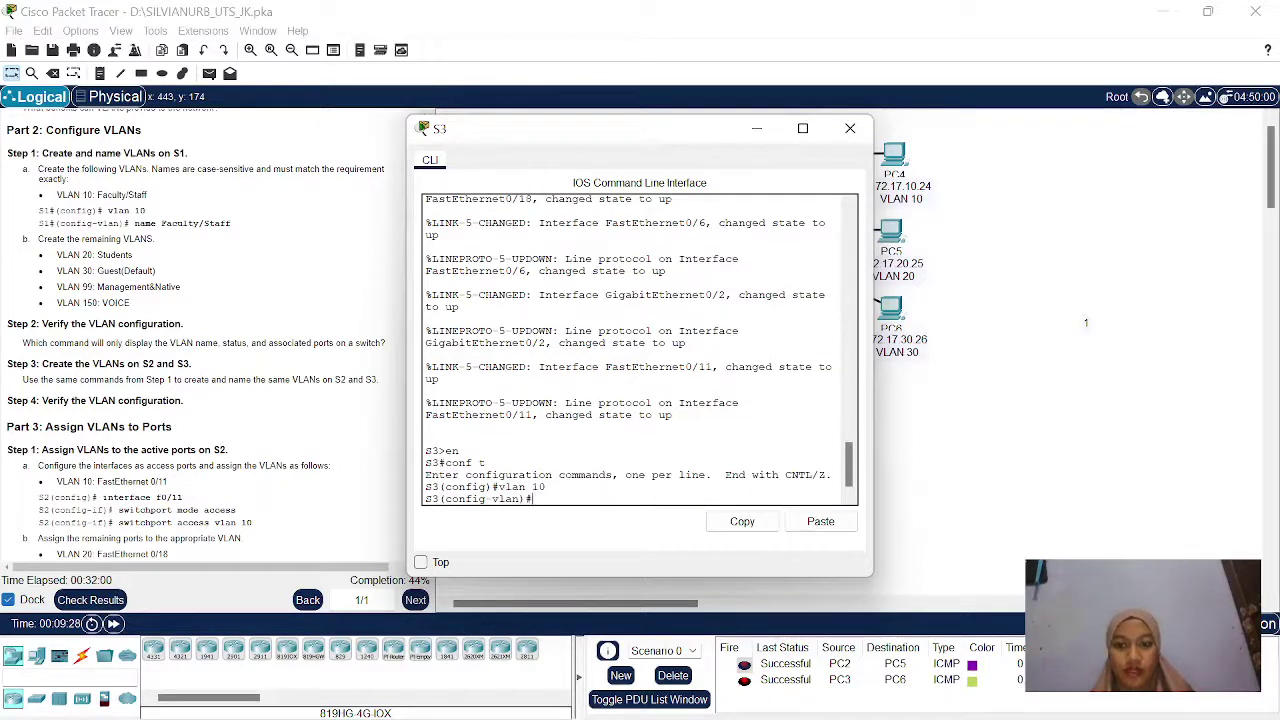
type("name")
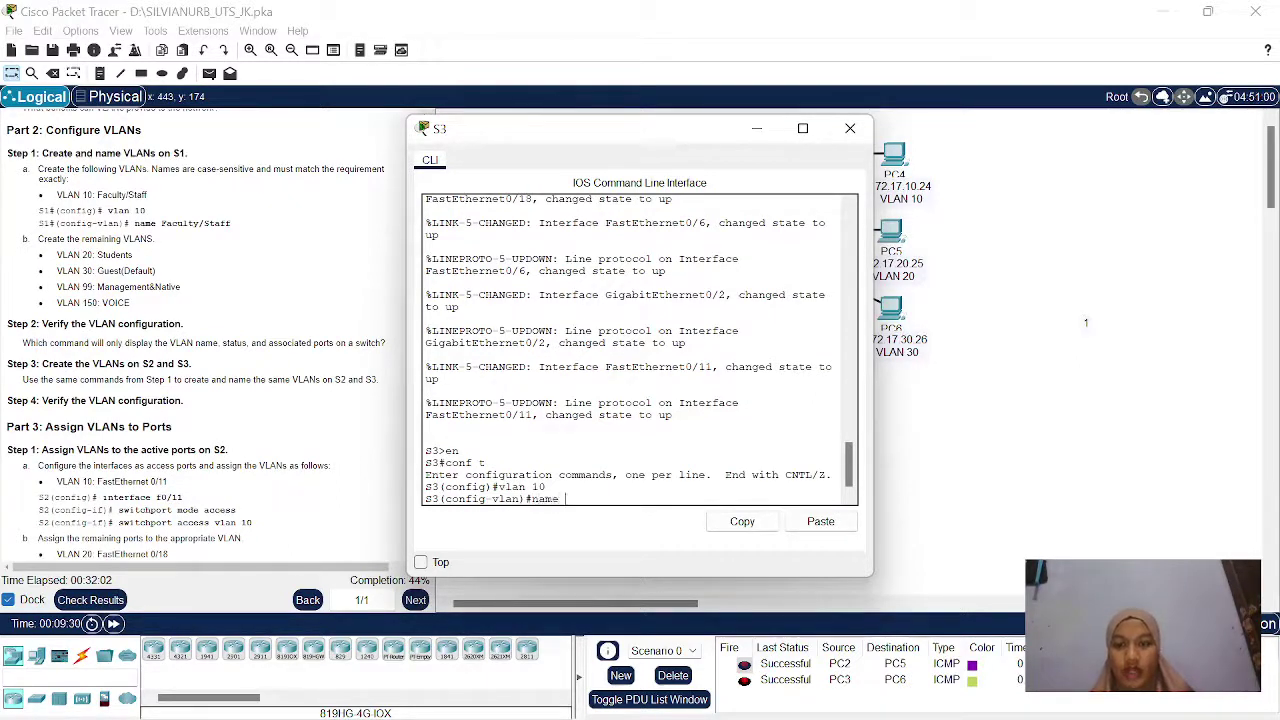
type(" Faculty")
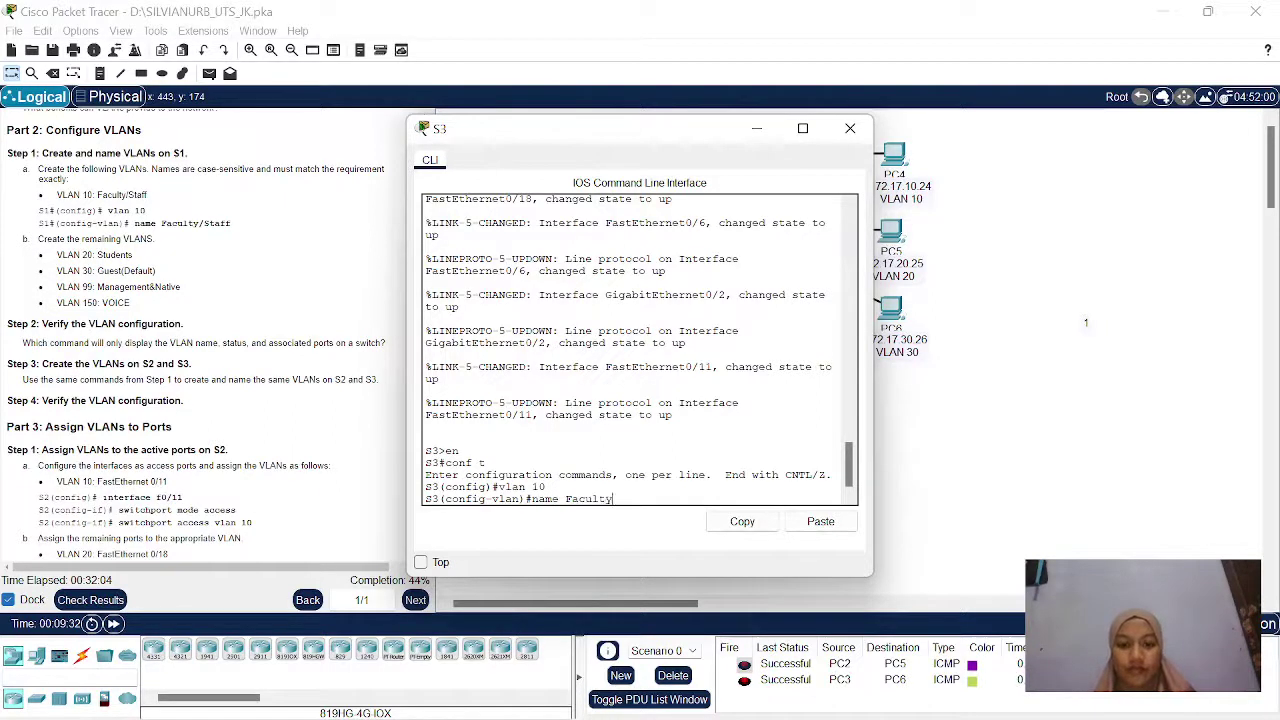
type("/Staff")
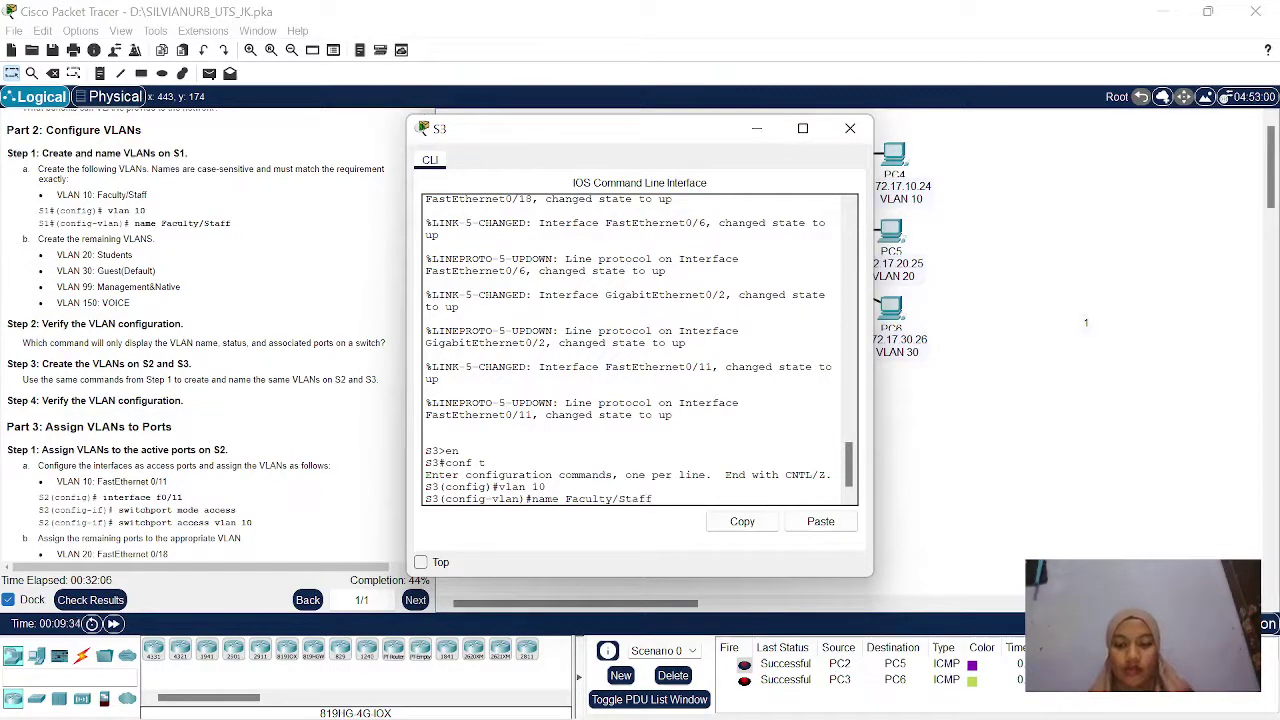
key("Return")
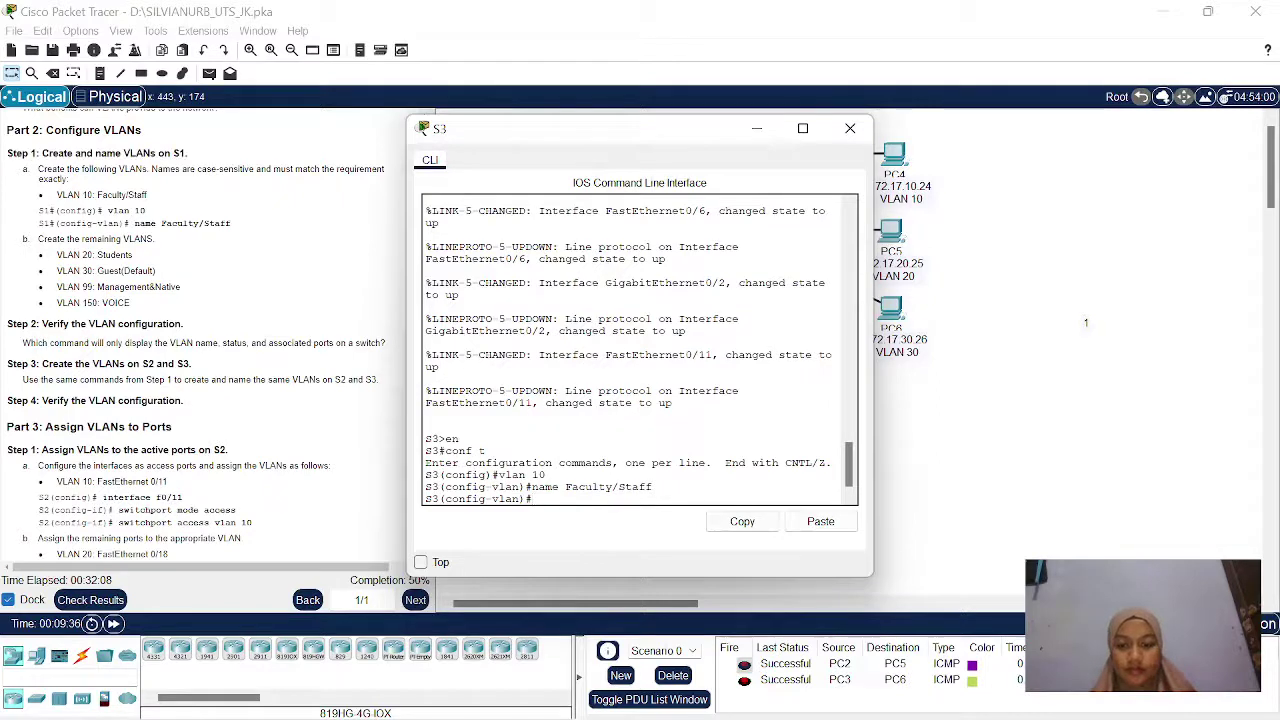
Create VLAN 20 on S3 and name it Students.
type("vlan")
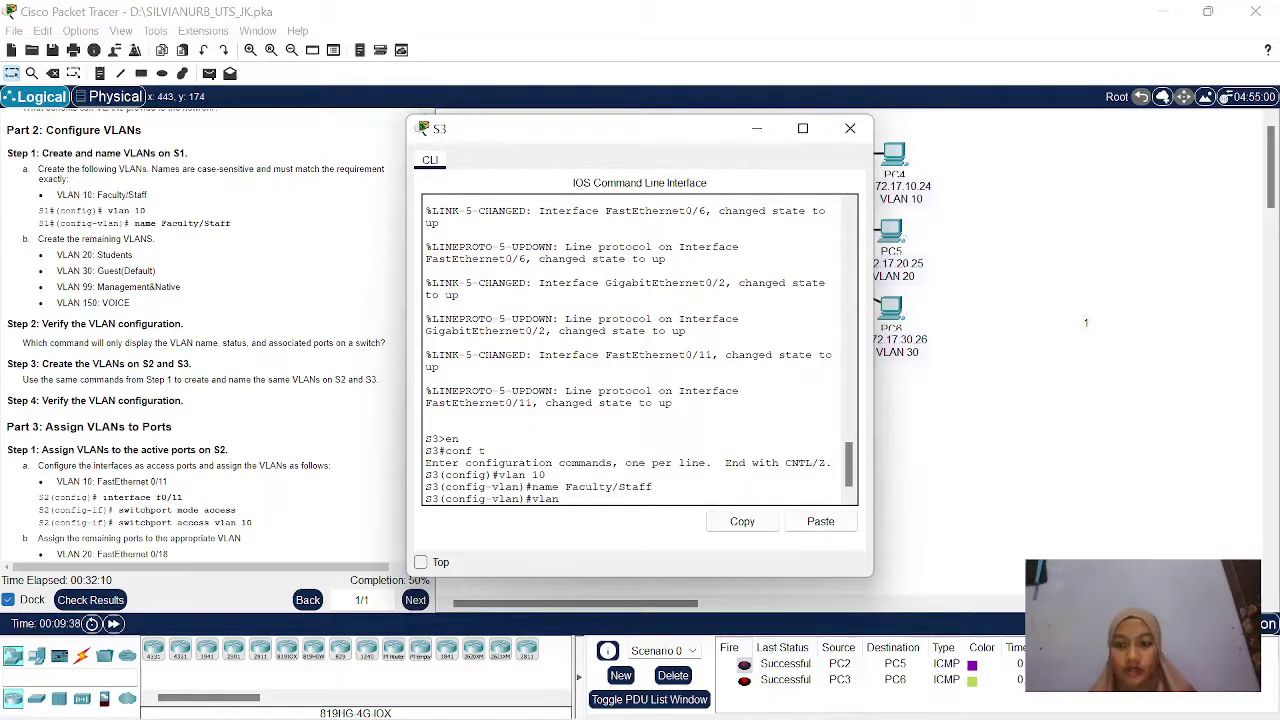
type(" 20")
key("Return")
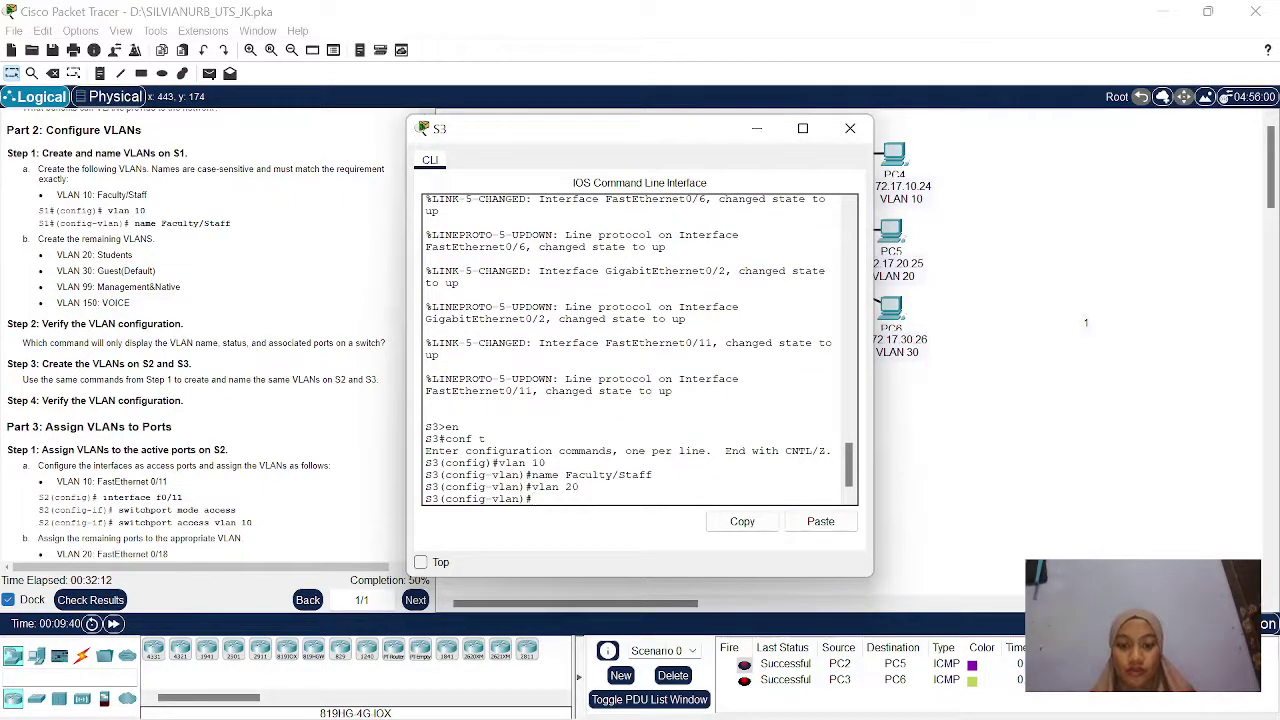
type("name")
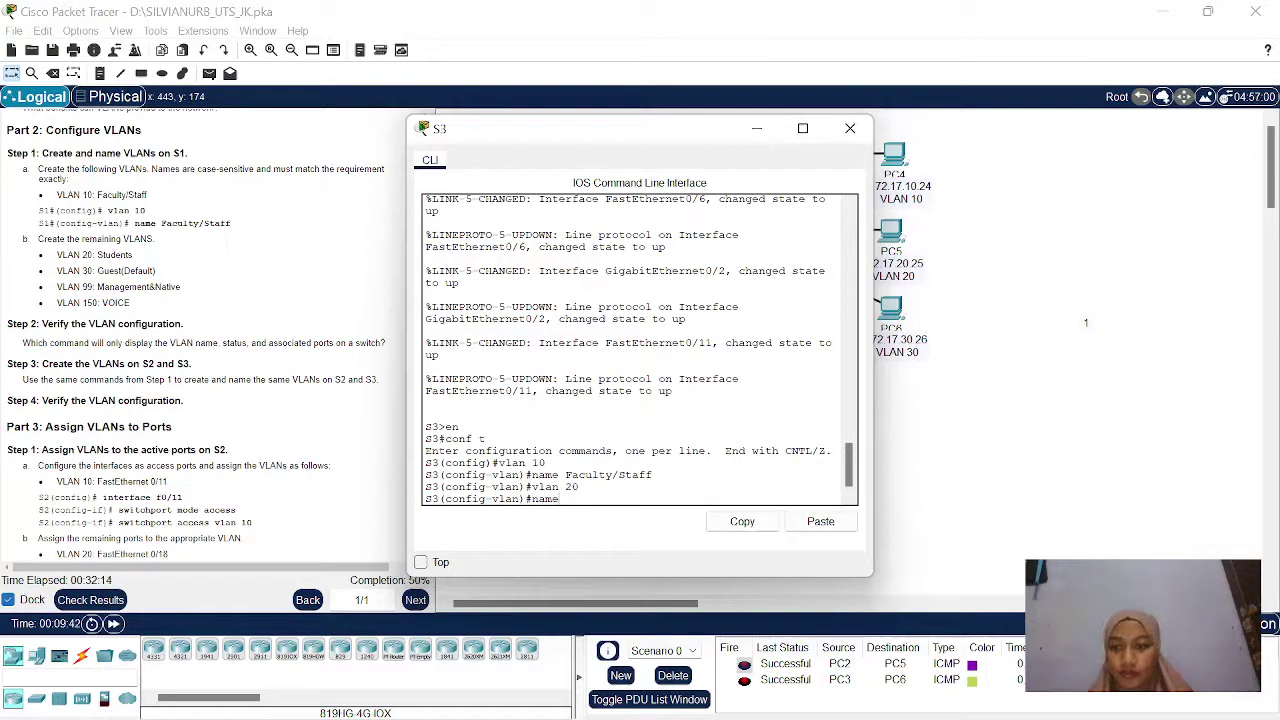
type(" Students")
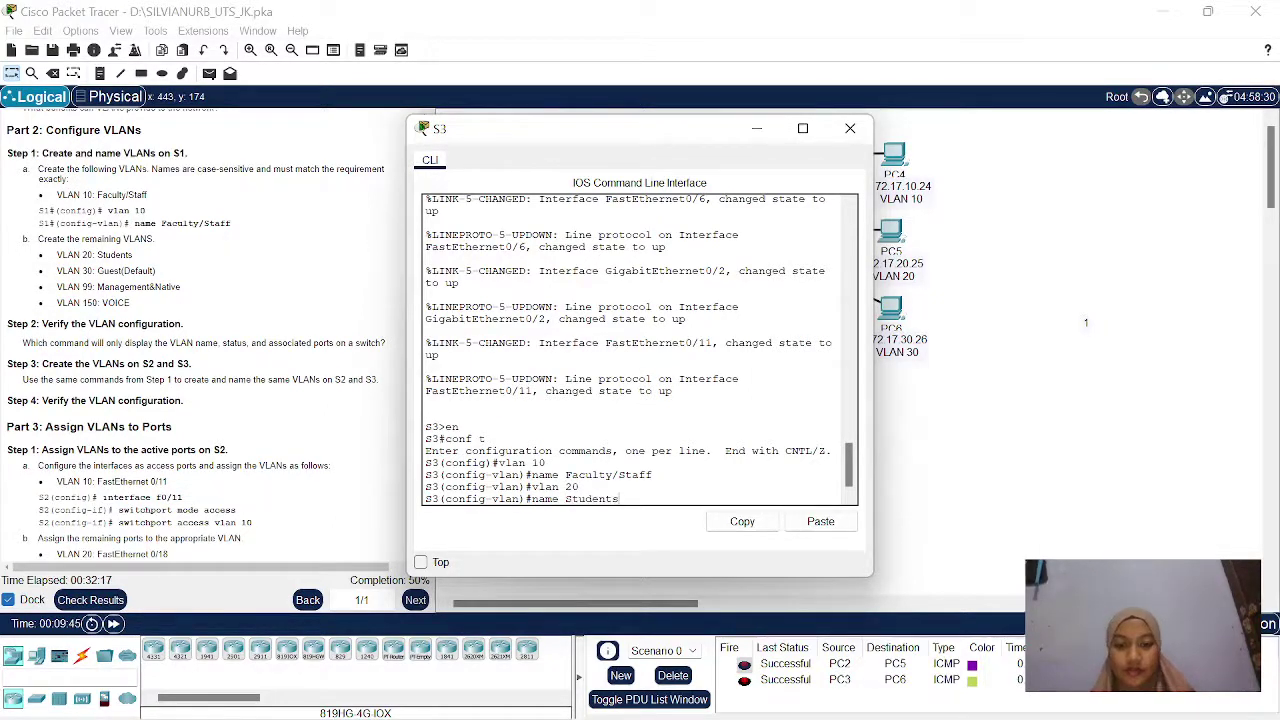
key("Return")
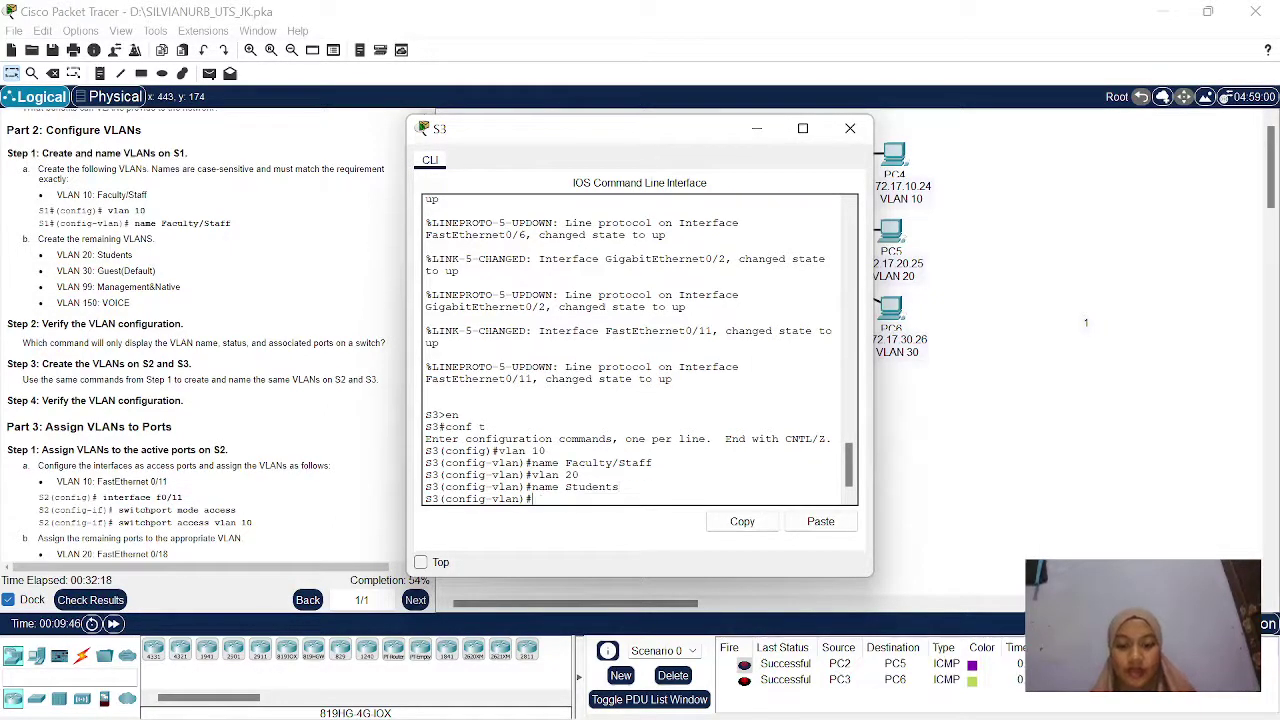
Create VLAN 30 on S3 and name it Guest(Default).
type("vlan 30")
key("Return")
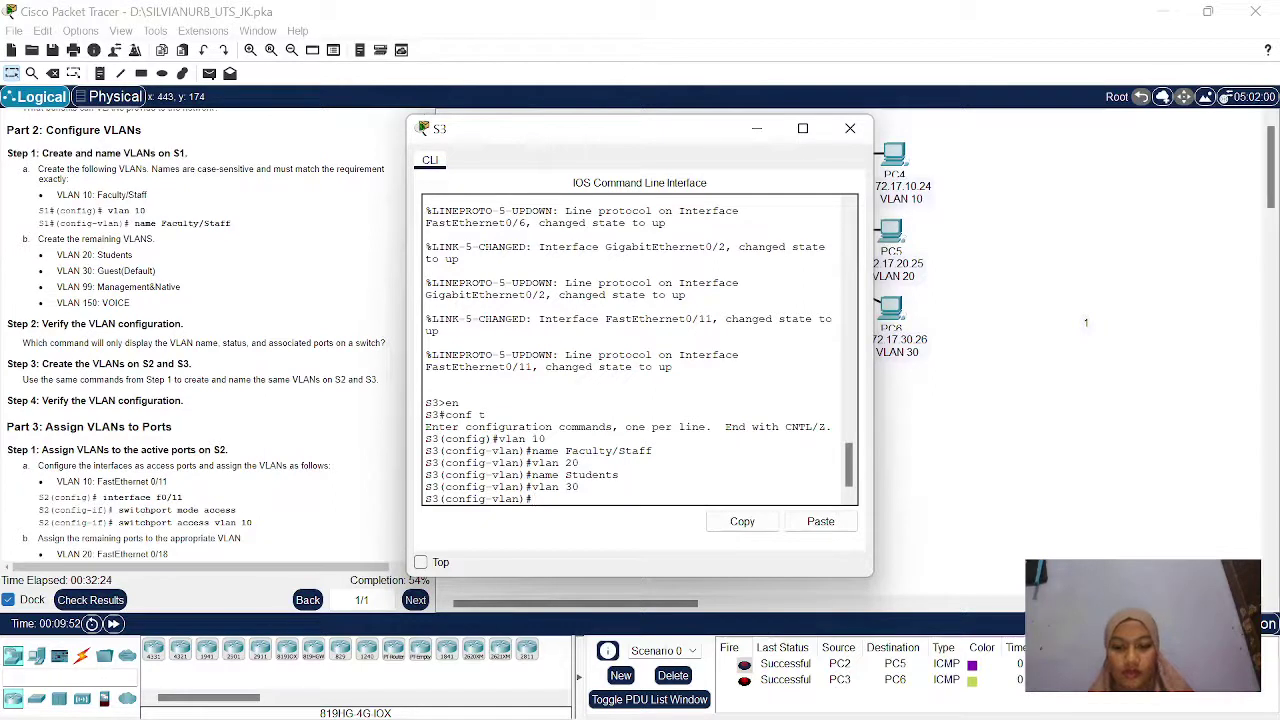
type("name")
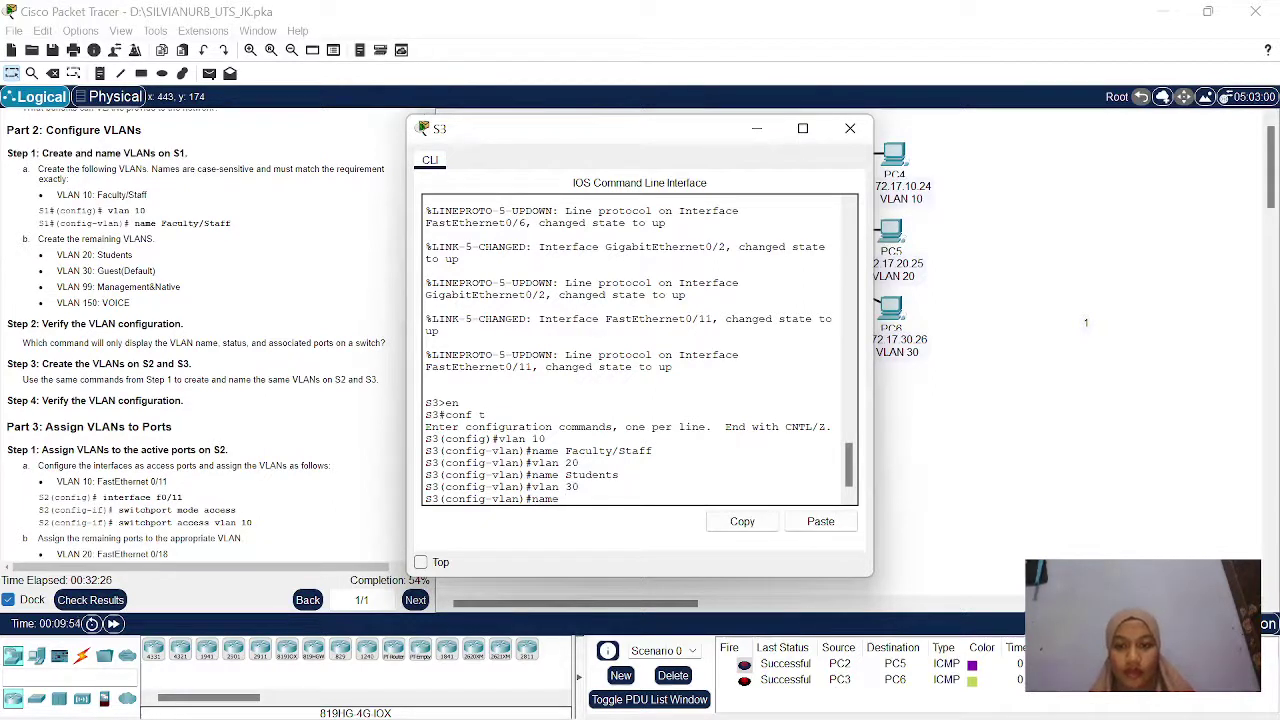
type(" Guest(Defau")
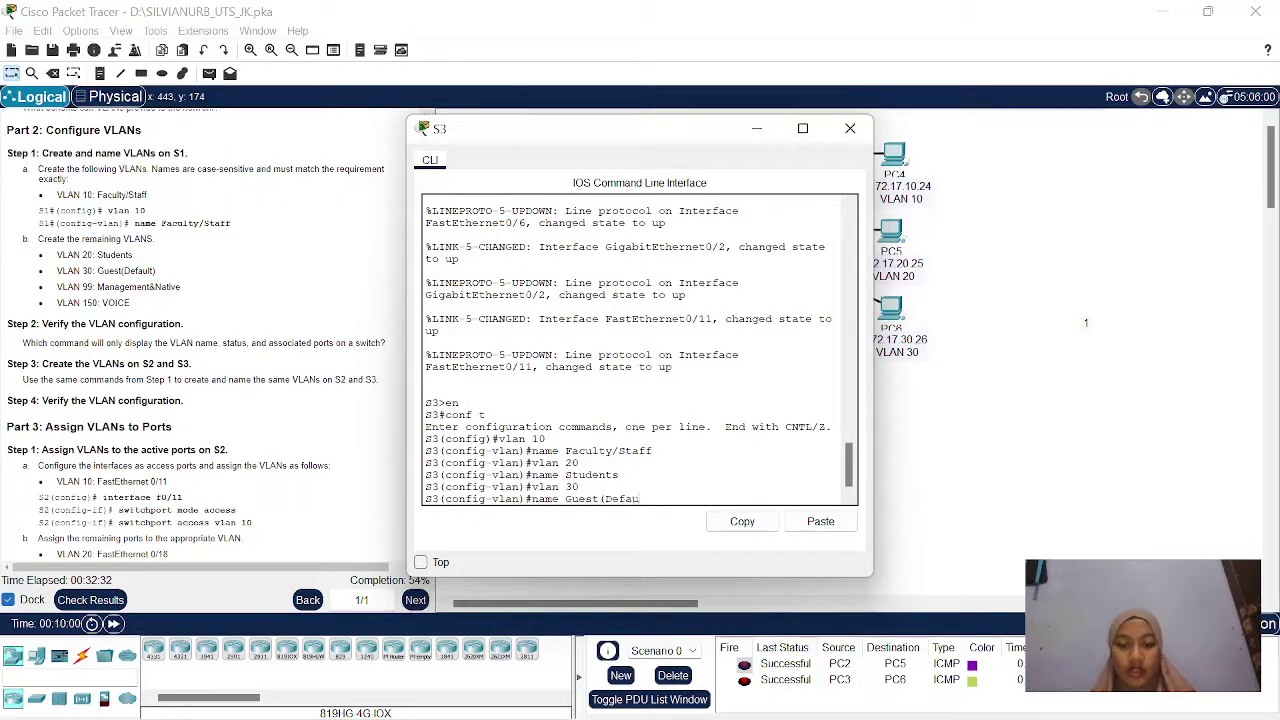
type("lt)")
key("Return")
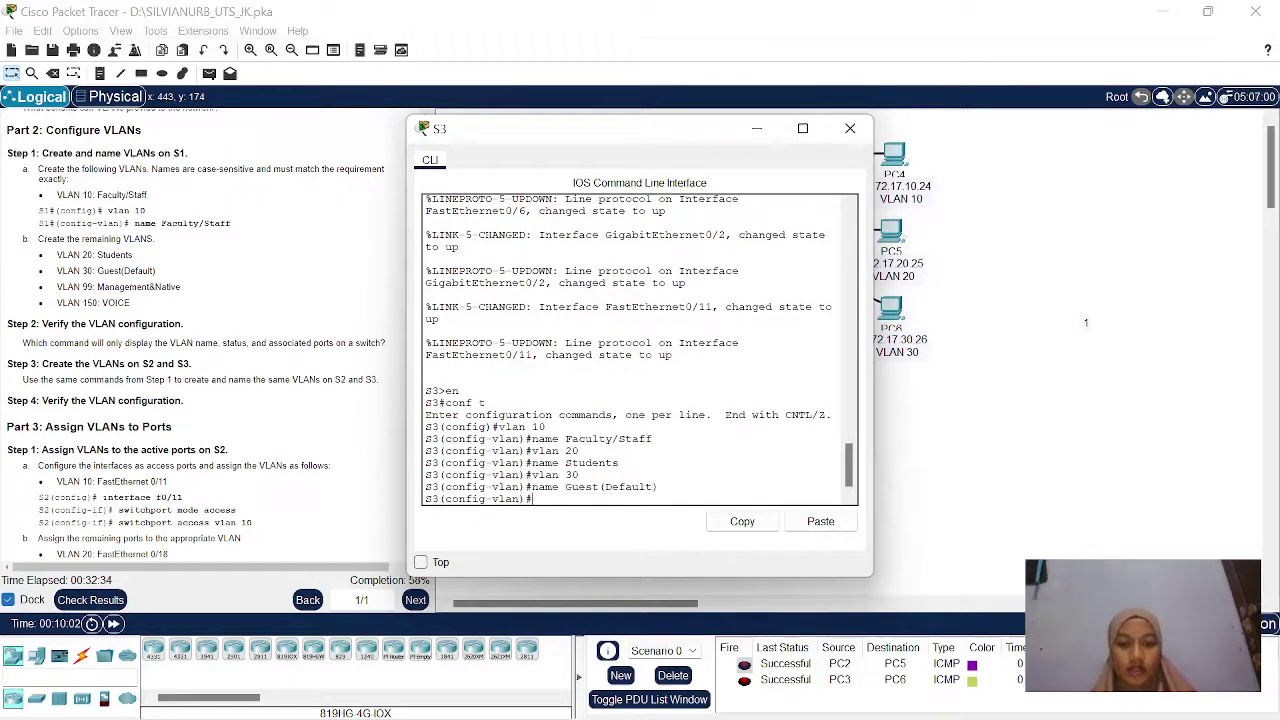
Create VLAN 99 on S3 and name it Management&Native.
type("vlan 99")
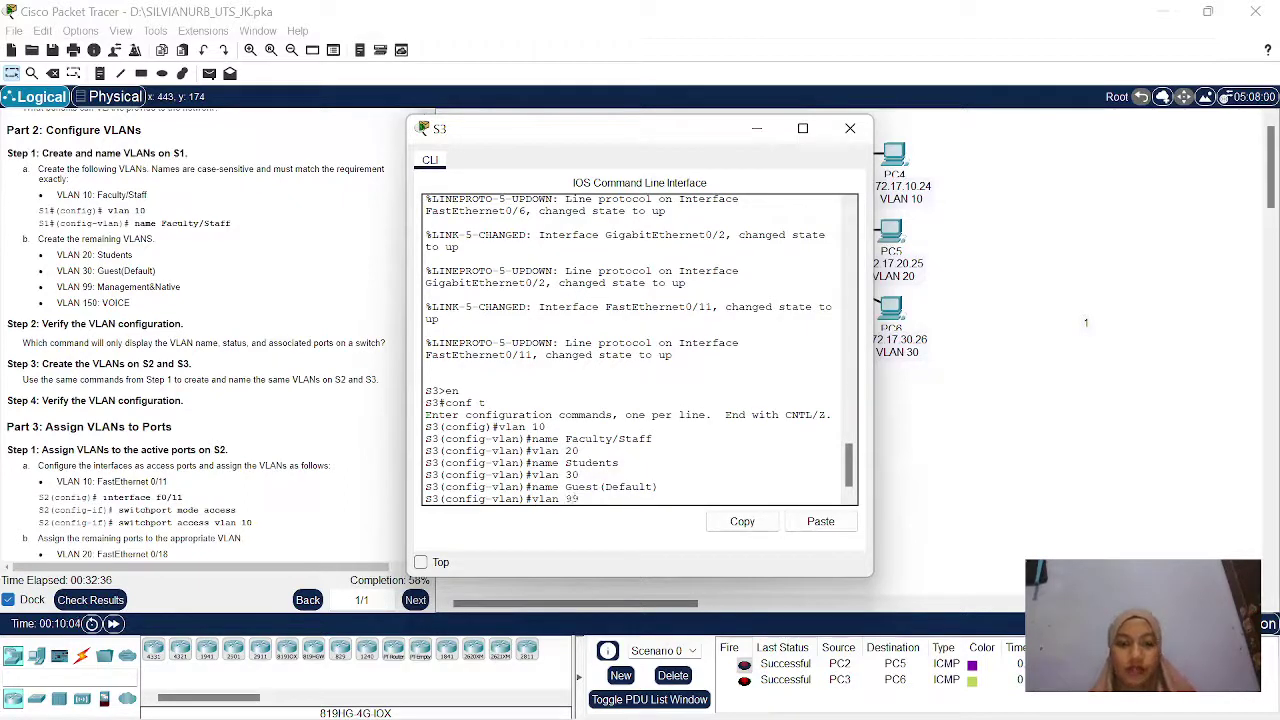
key("Return")
type("name")
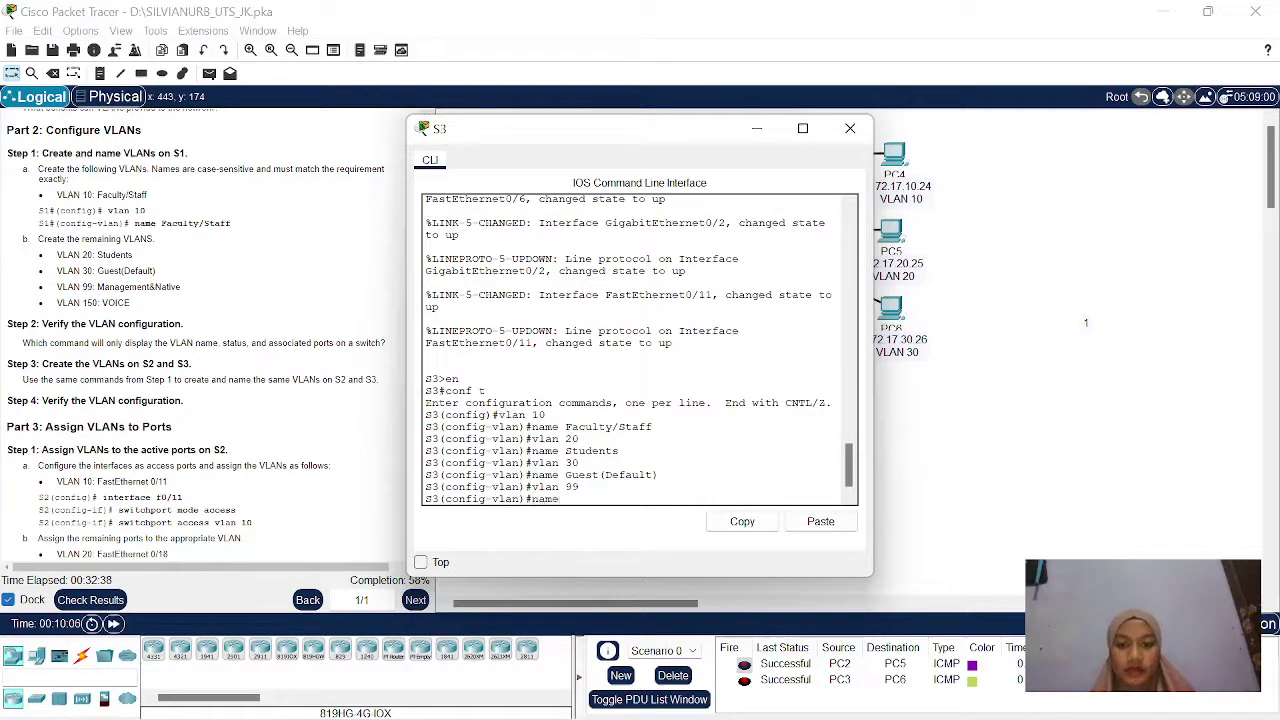
type(" M")
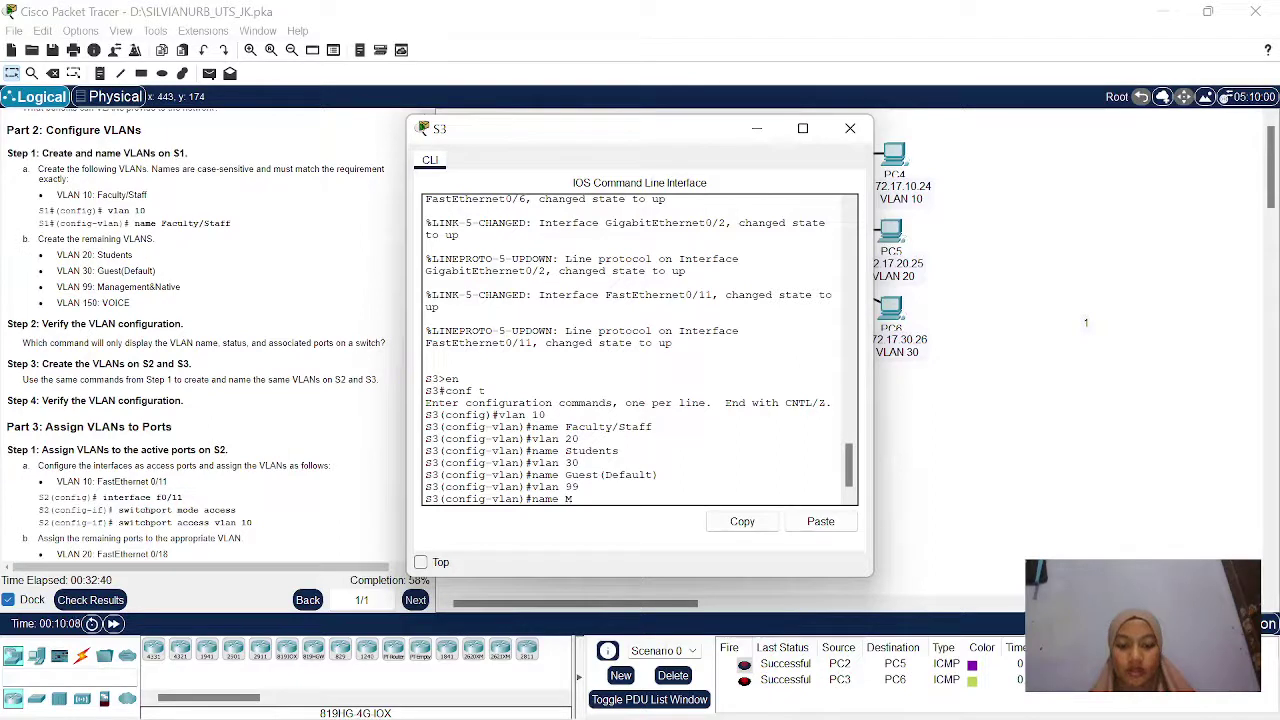
type("anagement")
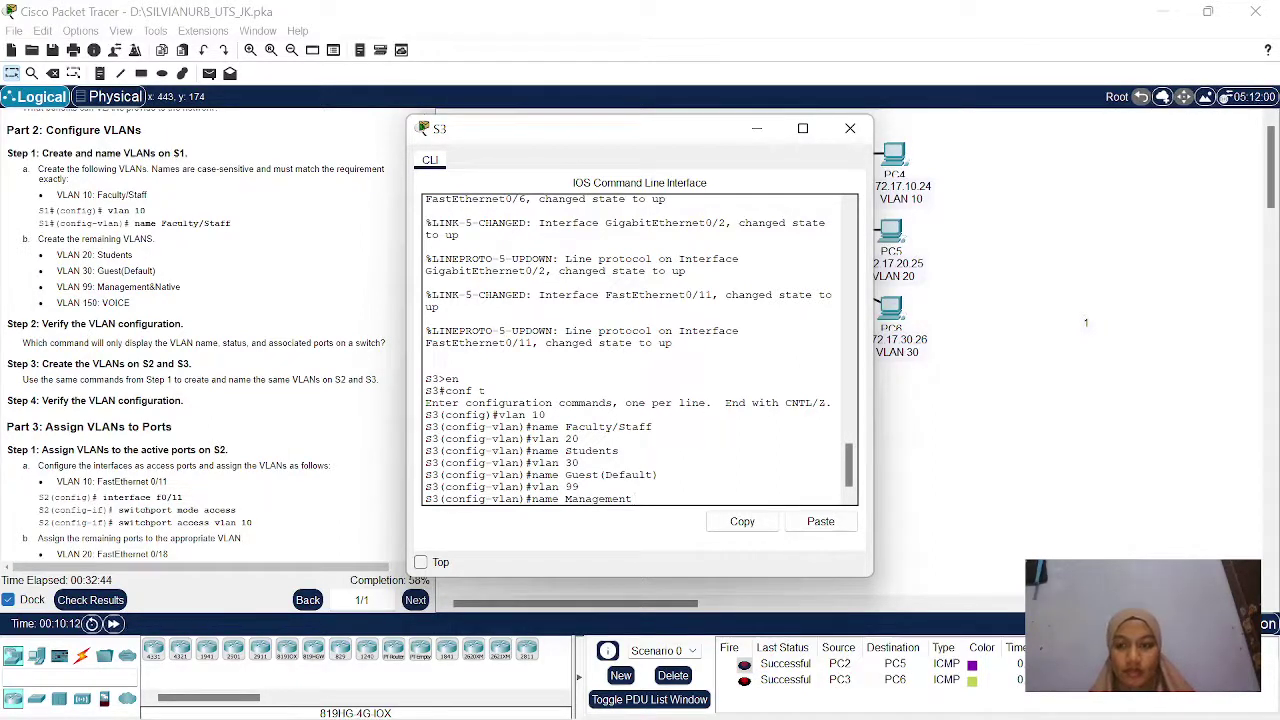
type("&Native")
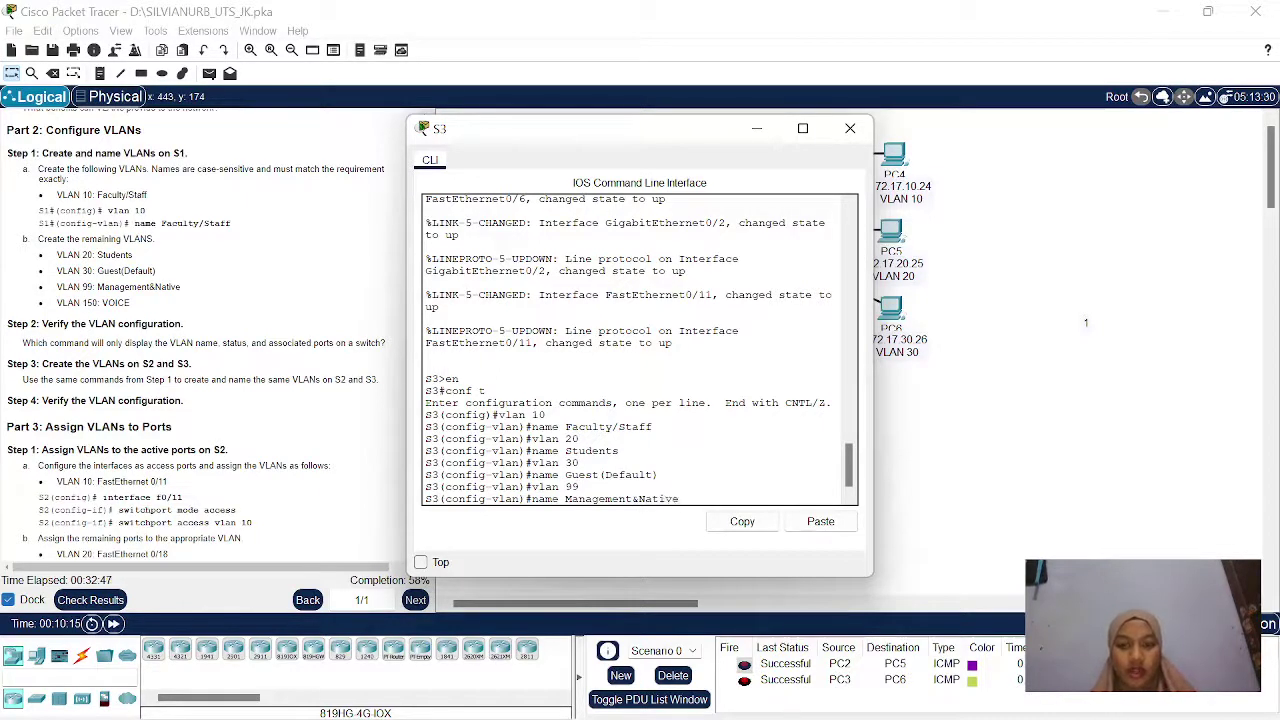
key("Return")
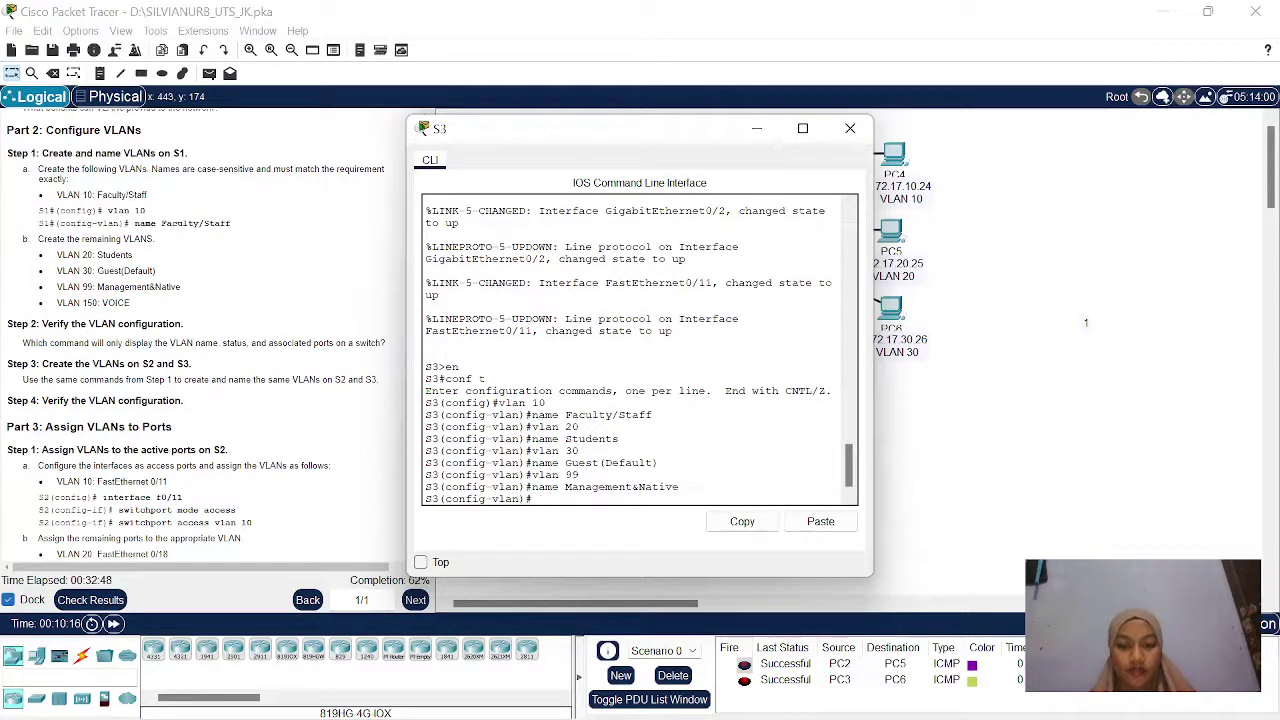
Create VLAN 150 on S3 and name it VOICE.
type("vl")
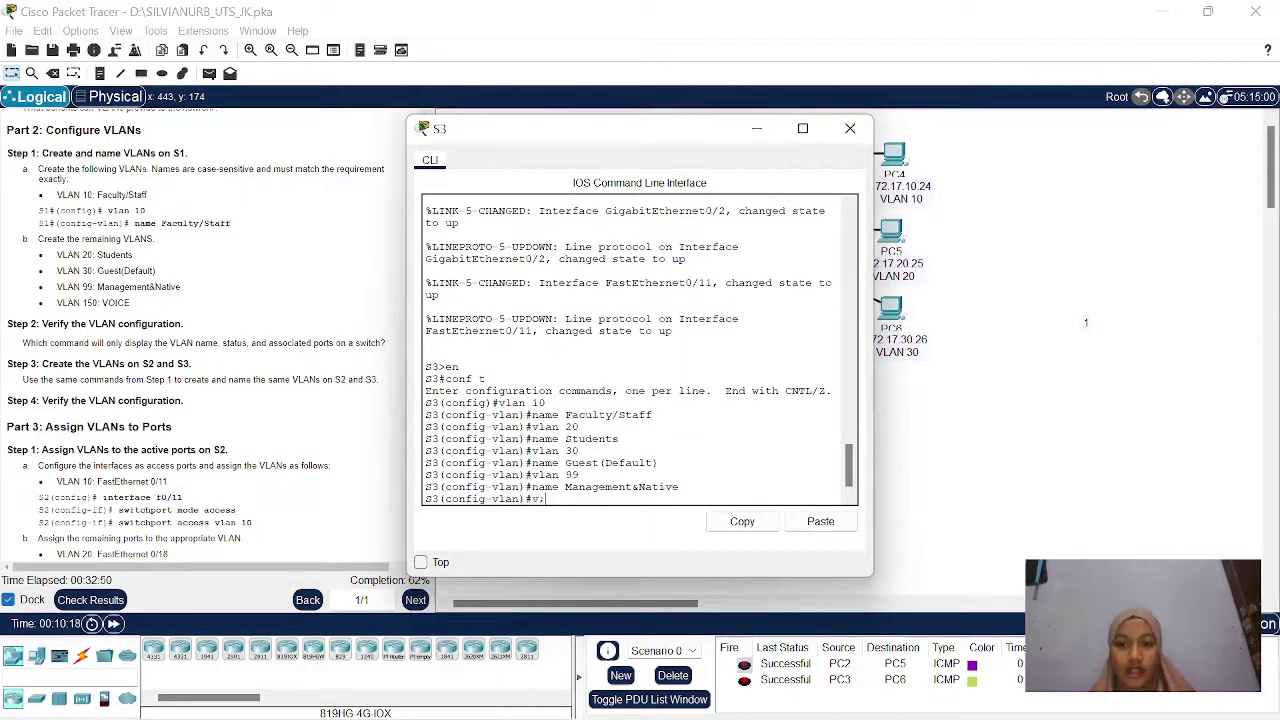
type("an 150")
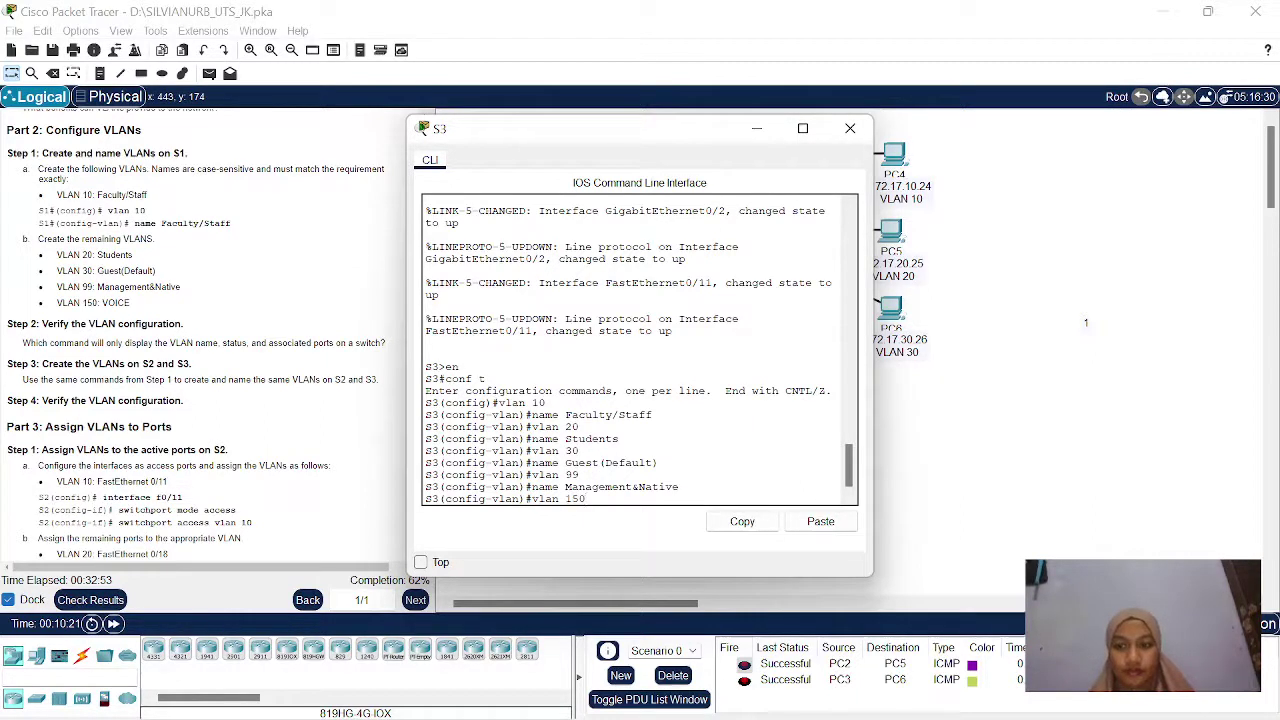
key("Return")
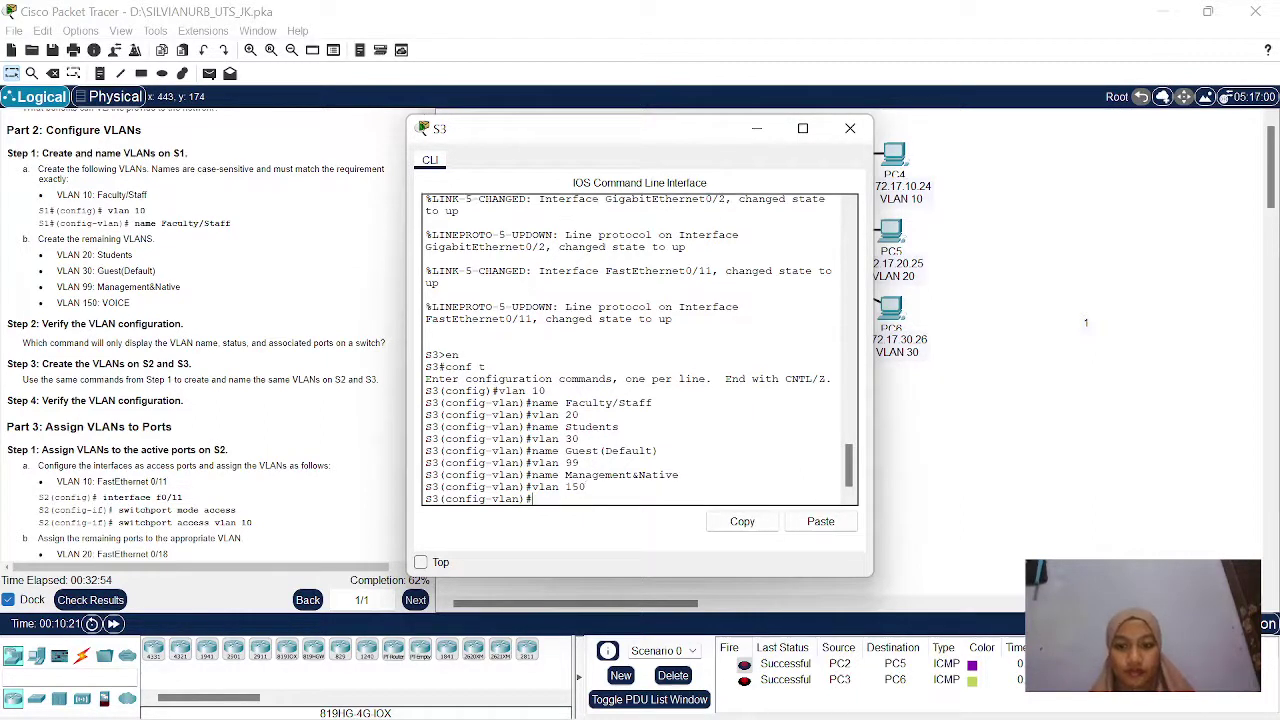
type("name VOICE")
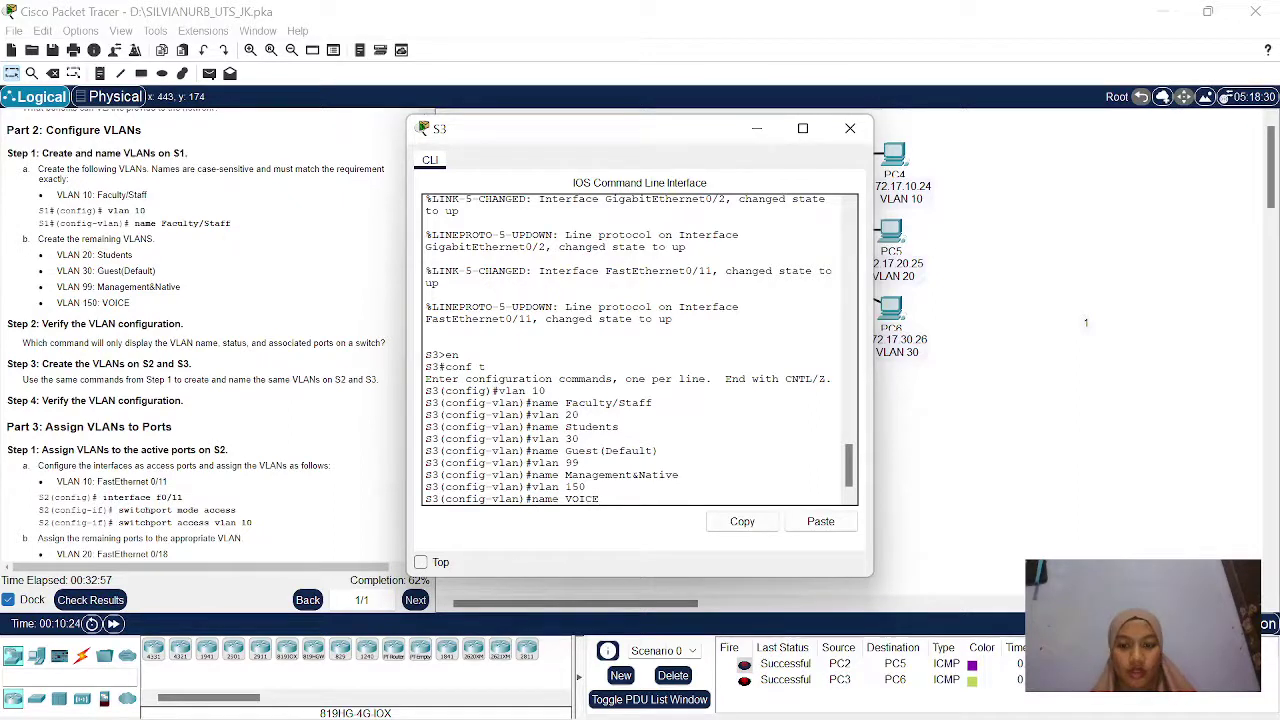
key("Return")
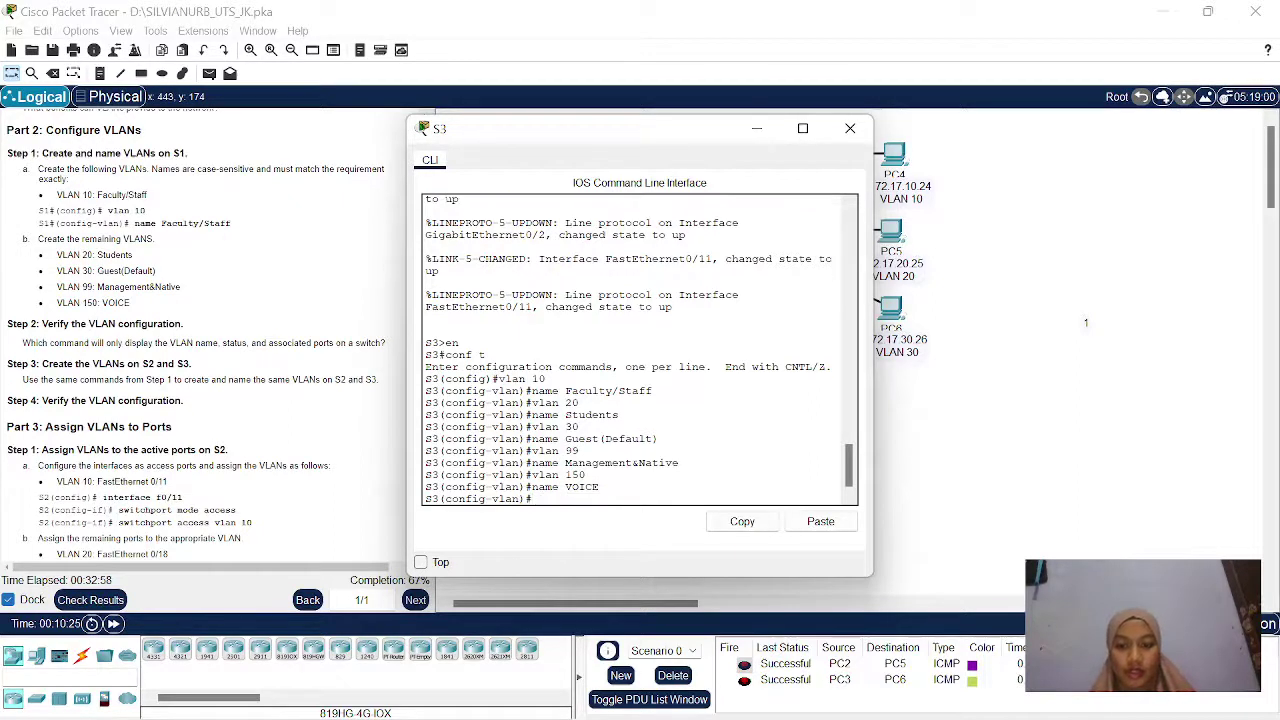
Leave configuration mode on S3, display its brief VLAN summary, and close the S3 window.
type("ex")
key("Return")
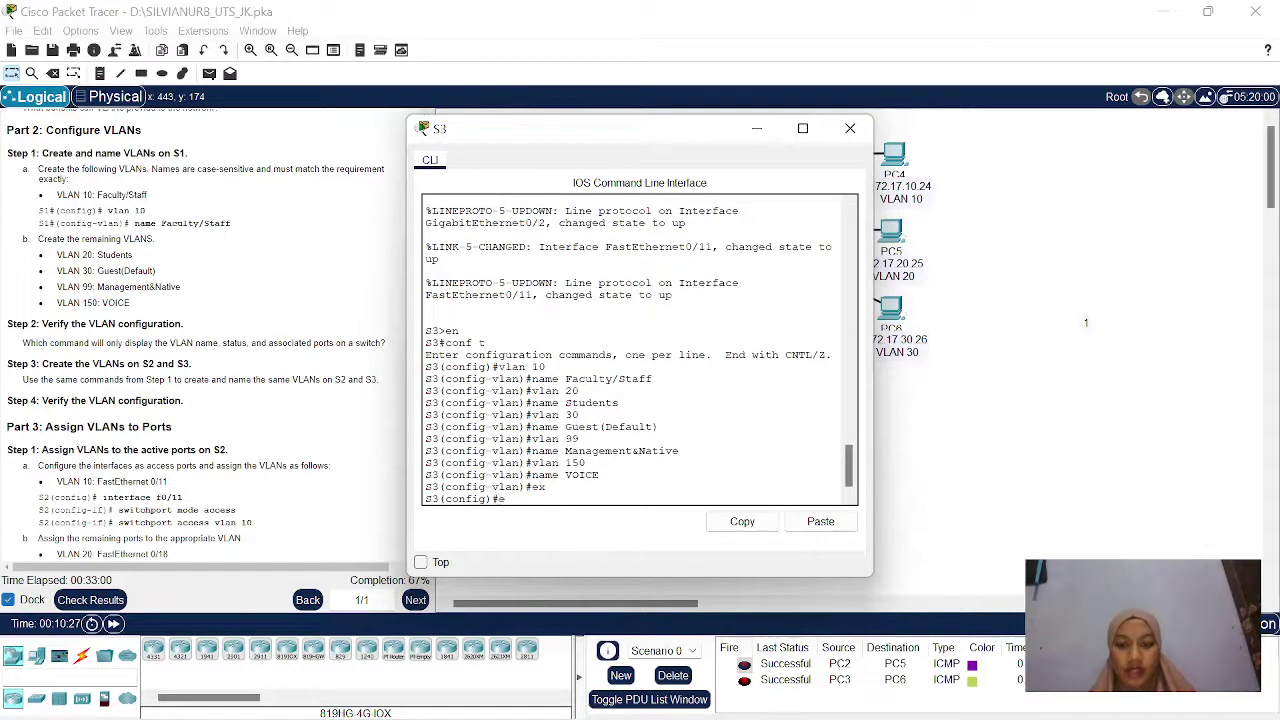
type("ex")
key("Return")
type("show vlan")
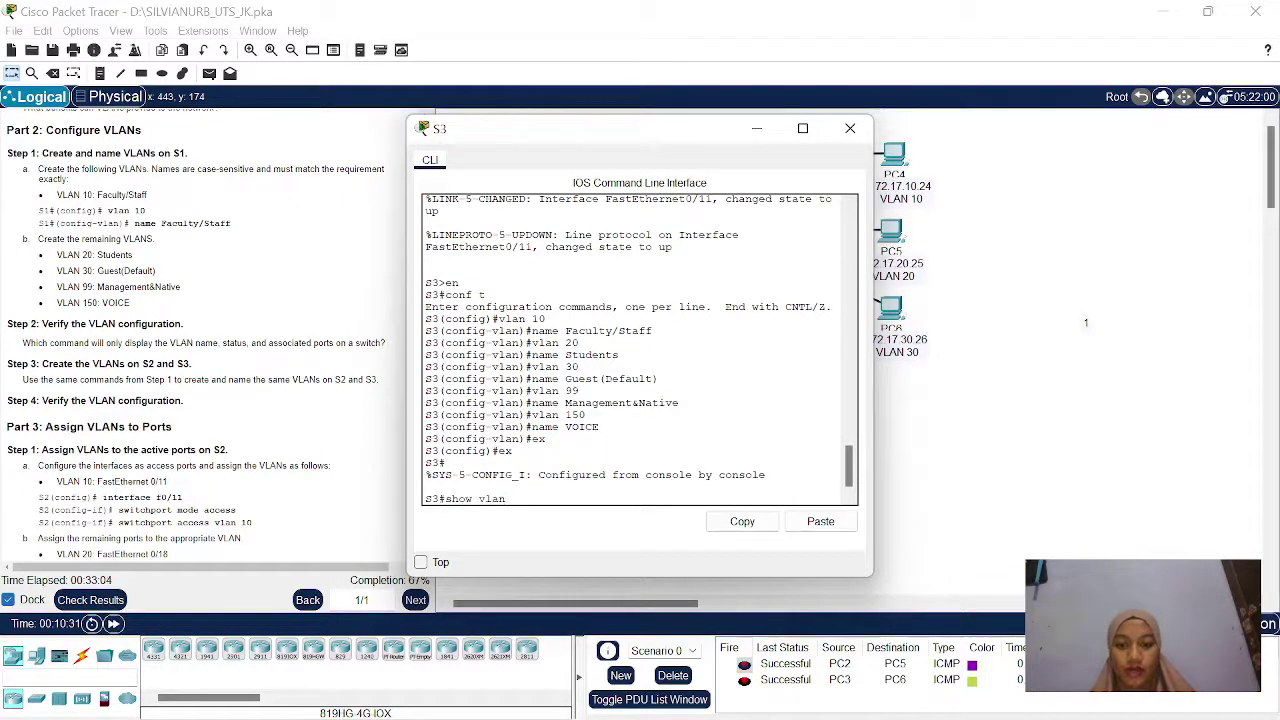
type(" brief")
key("Return")
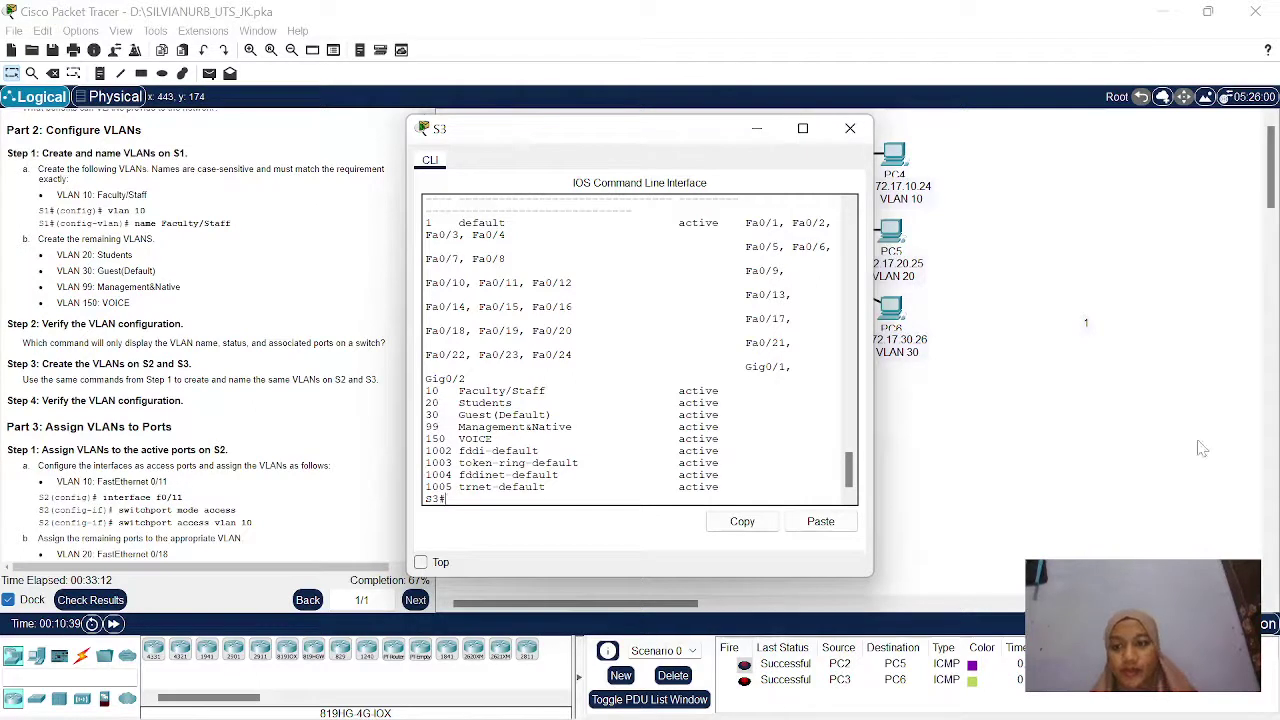
scroll(157, 368, "down", 1)
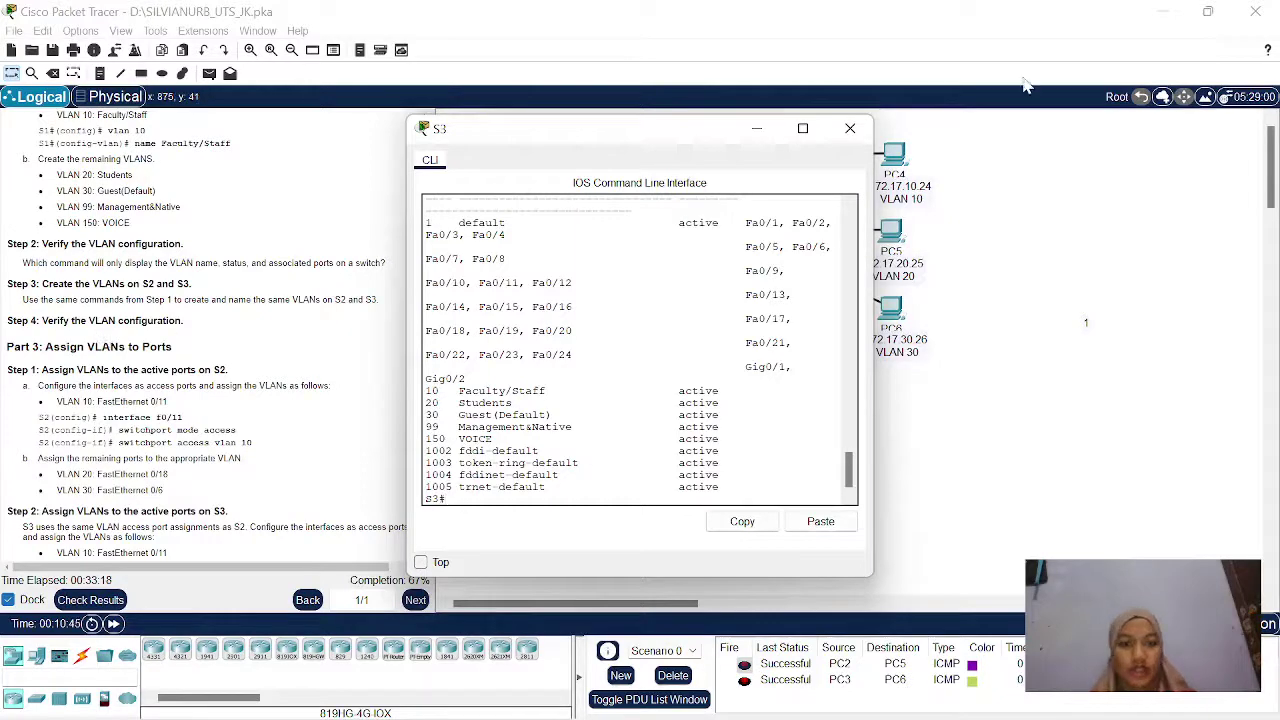
left_click(850, 128)
Open the command line of switch S2 and enter global configuration mode.
scroll(215, 335, "down", 2)
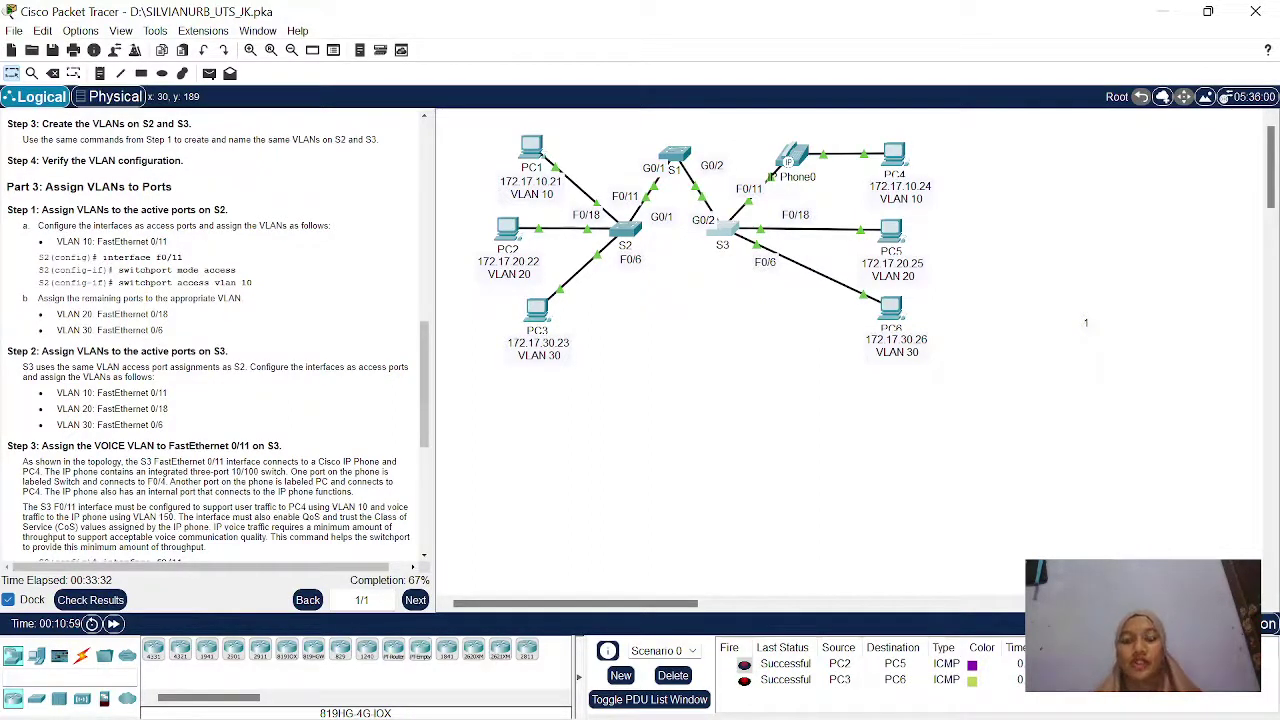
mouse_move(625, 232)
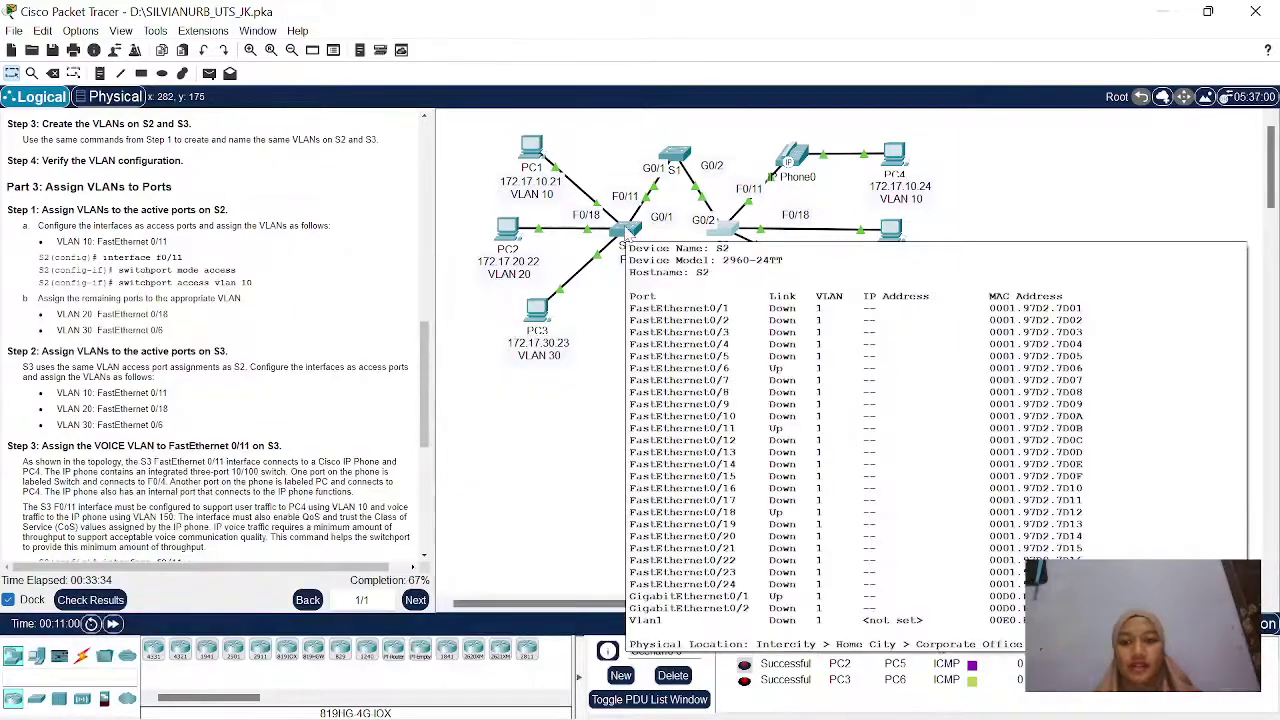
left_click(630, 232)
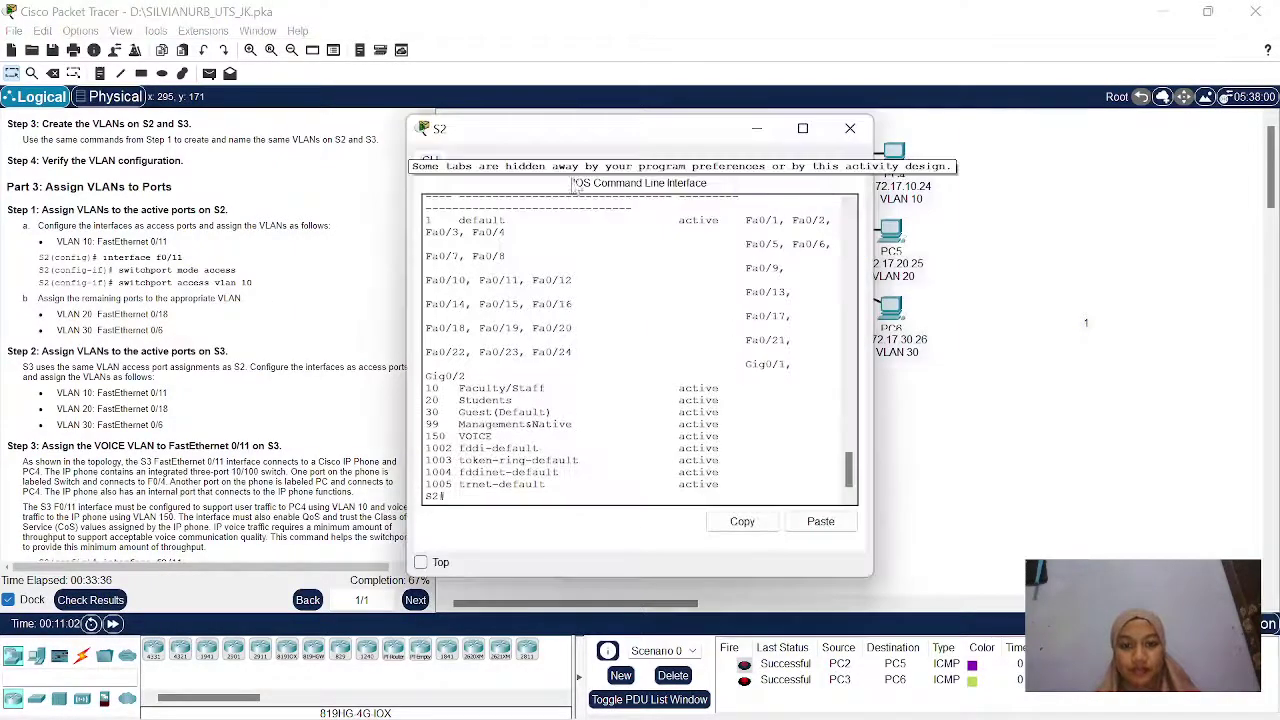
left_click_drag(555, 142, 583, 112)
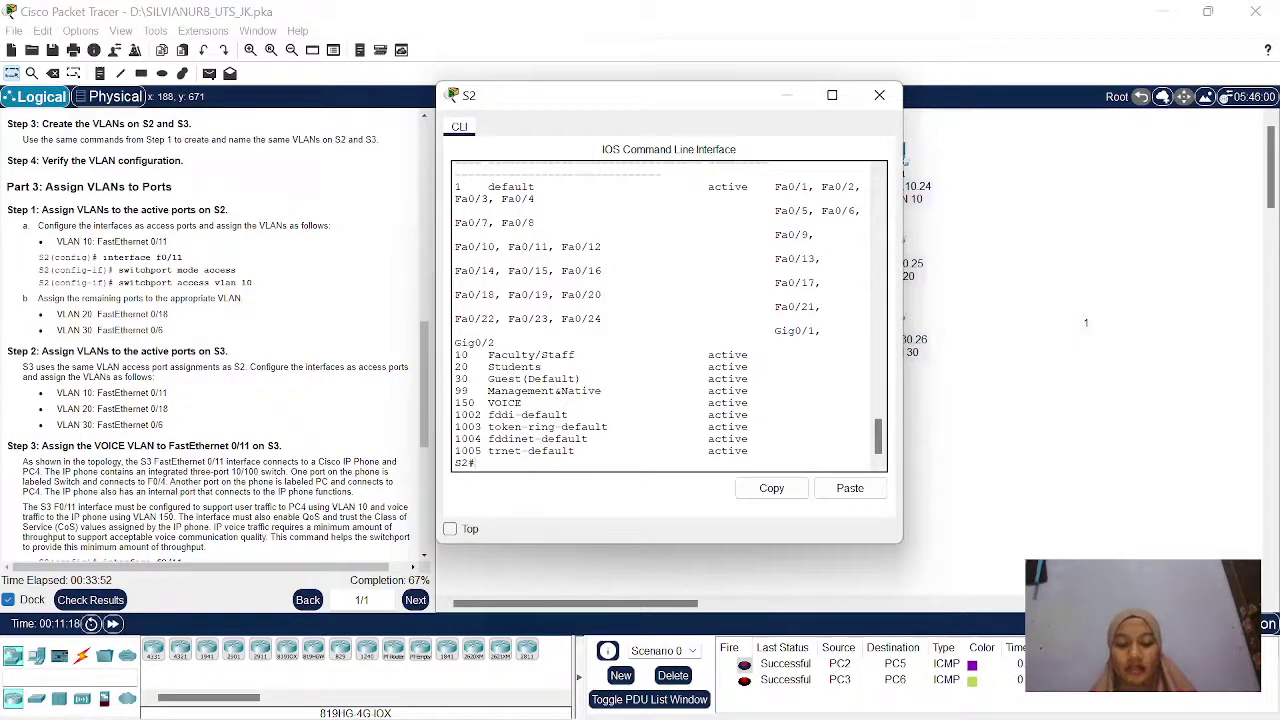
key("Return")
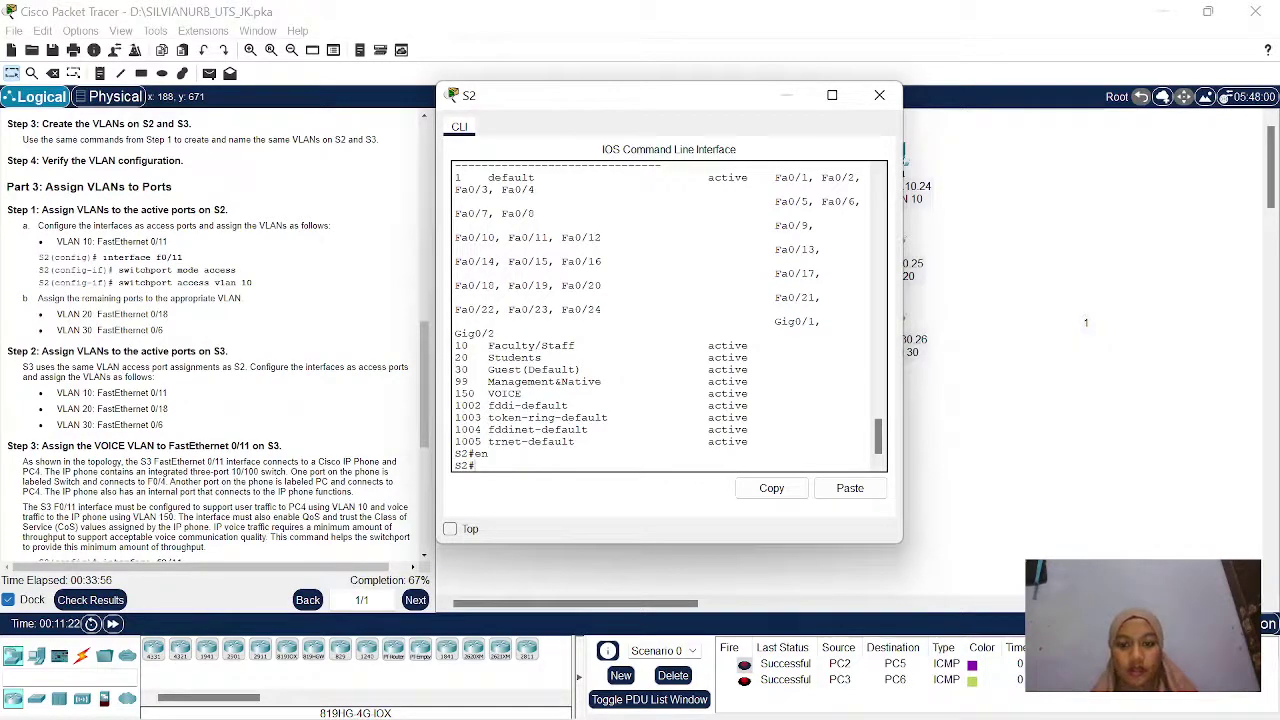
scroll(670, 315, "up", 8)
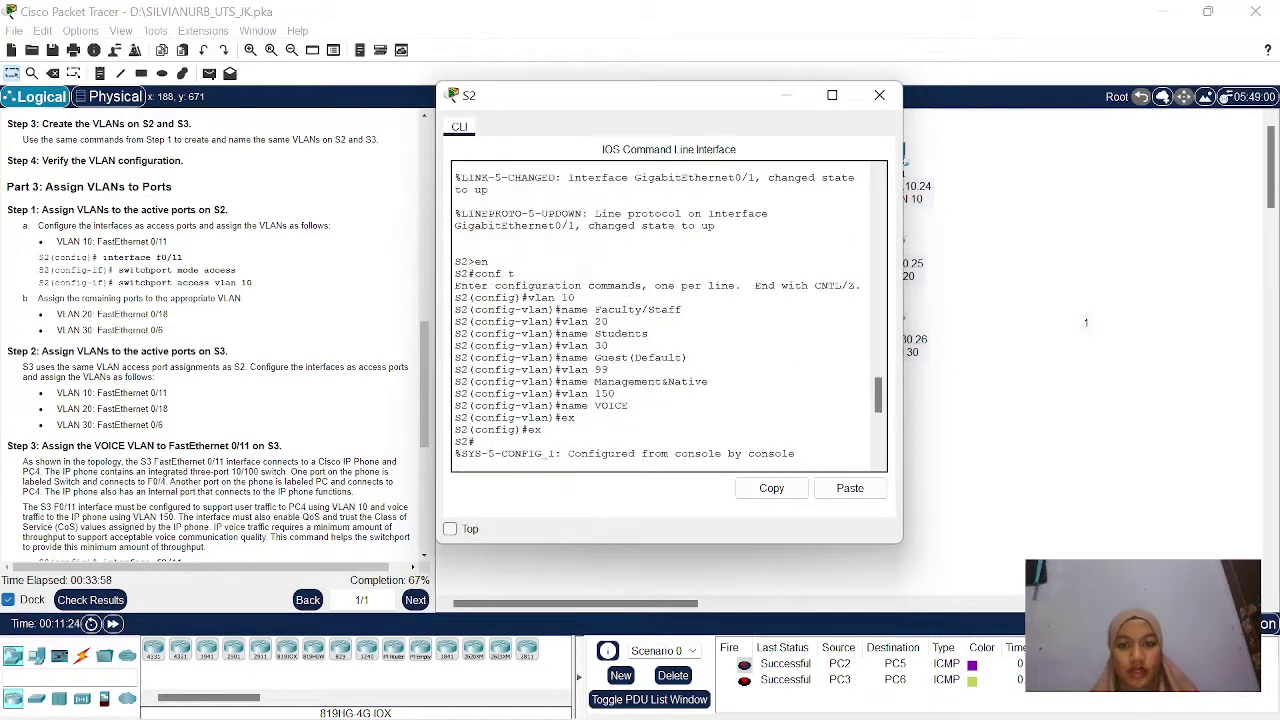
scroll(670, 315, "down", 8)
type("conf t")
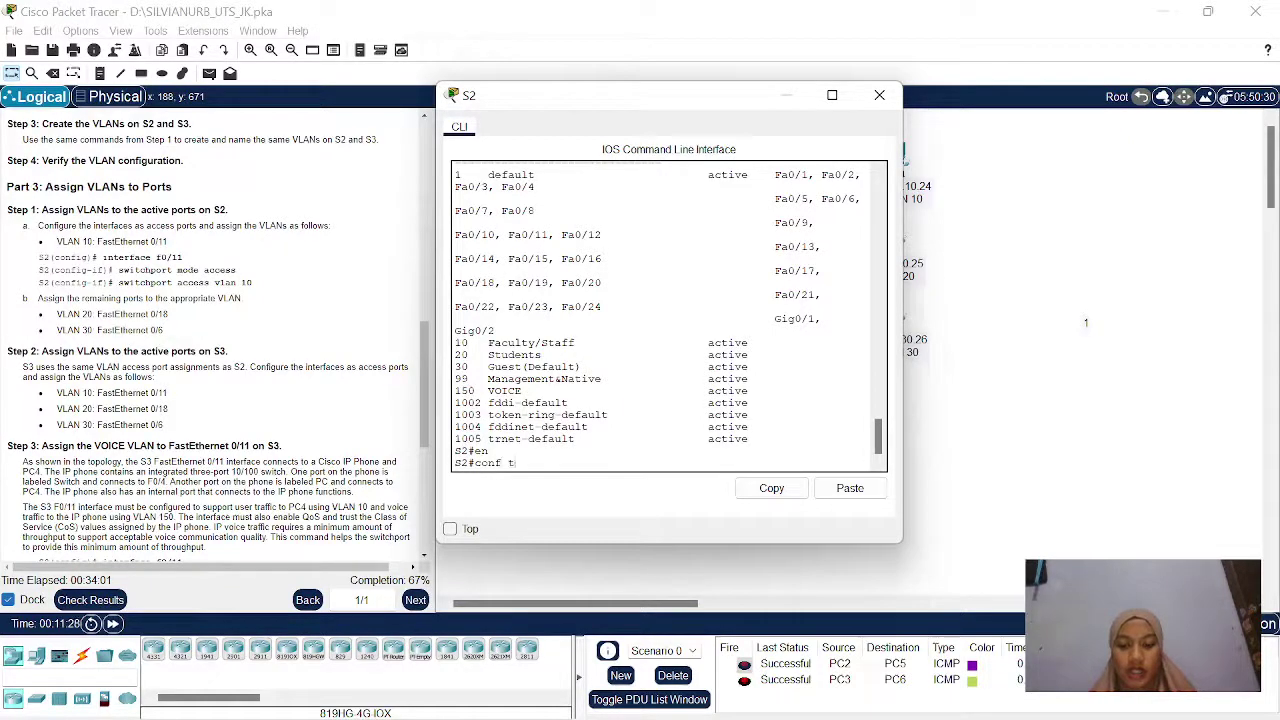
key("Return")
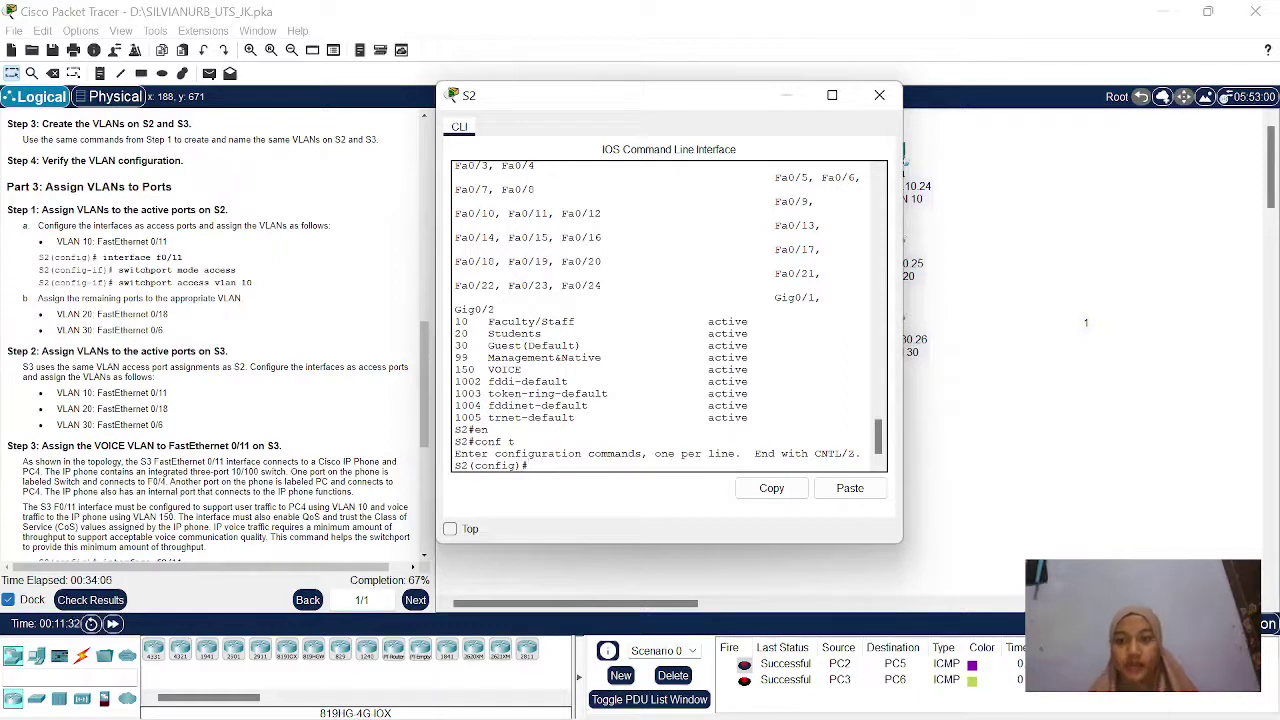
Configure interface f0/11 on S2 as an access port.
type("interface")
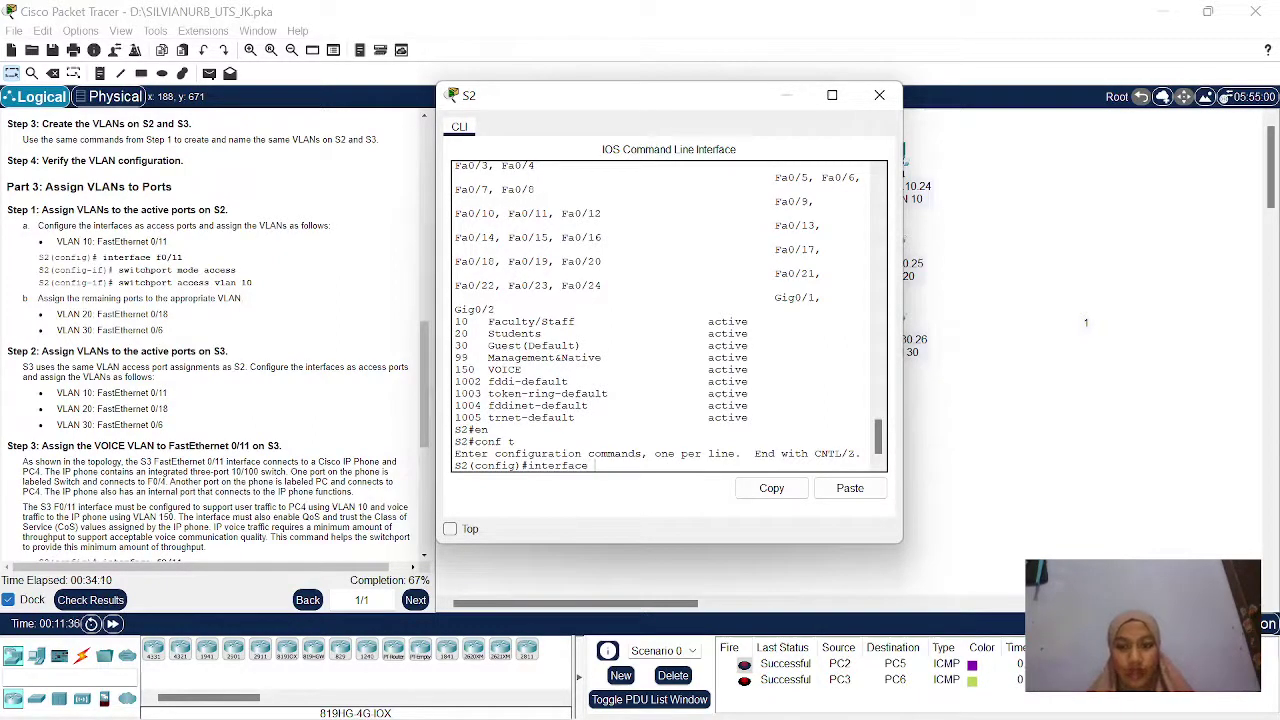
type(" f0")
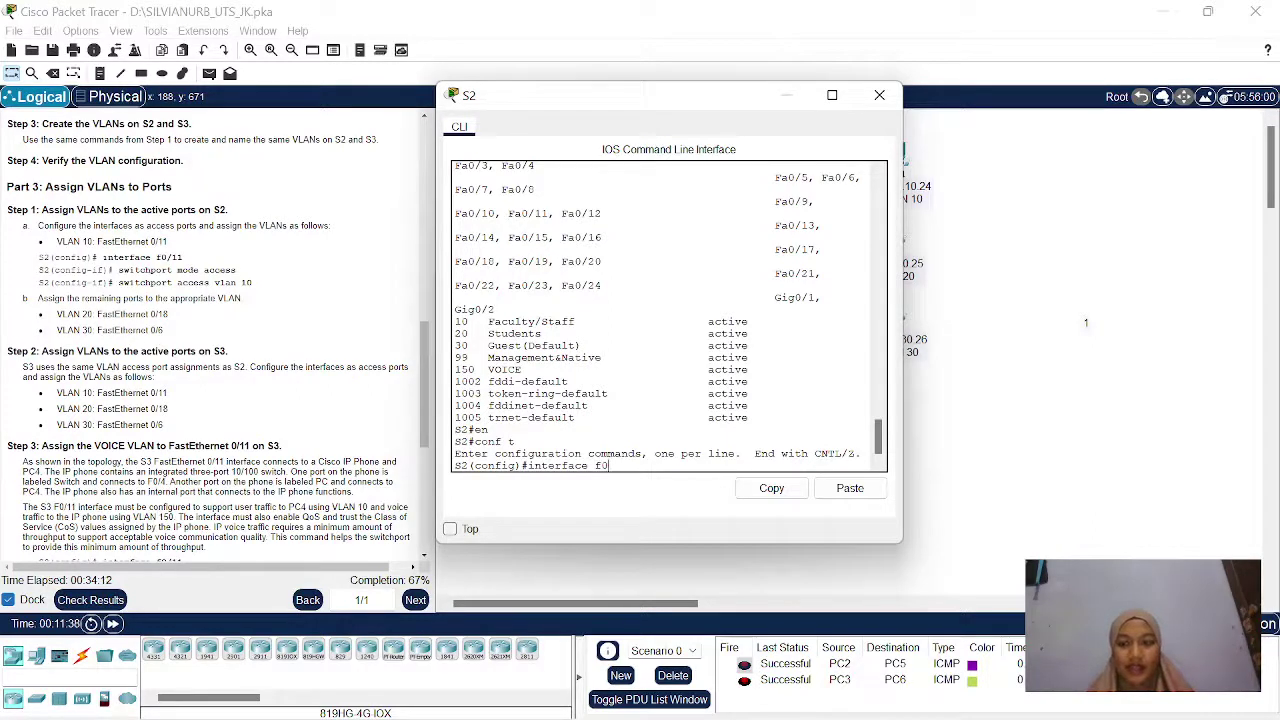
type("/11")
key("Return")
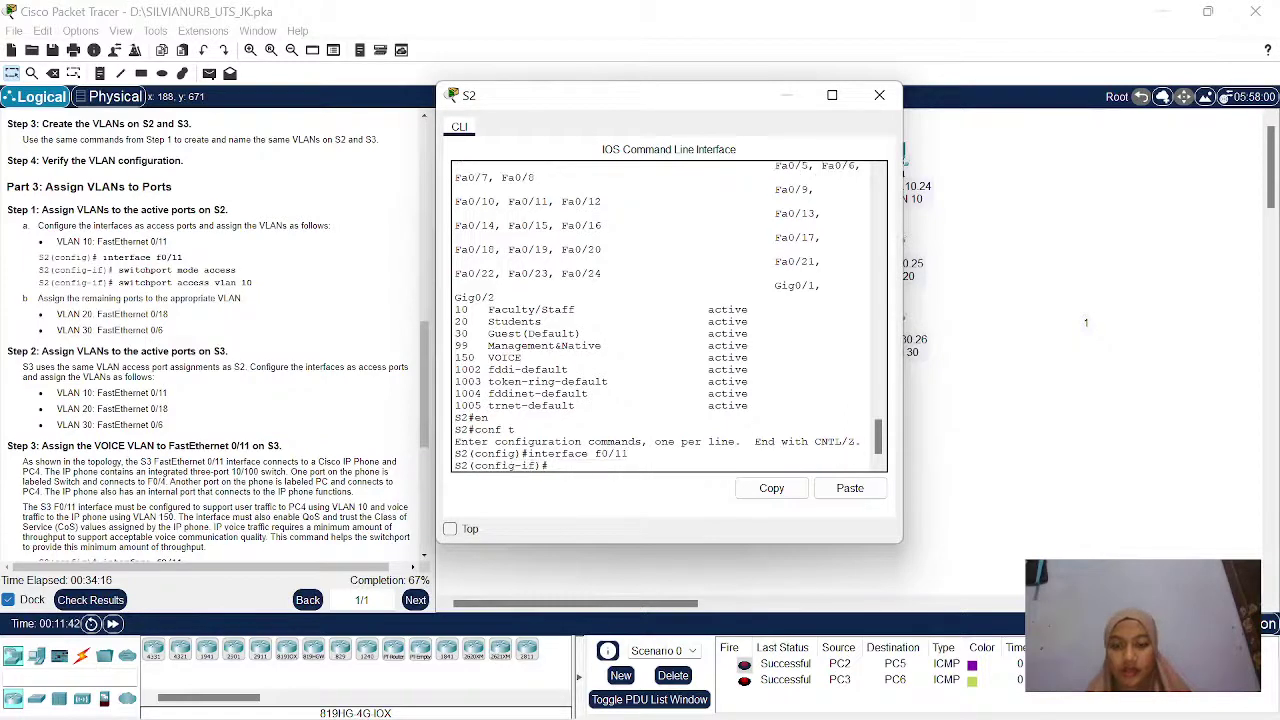
type("swi")
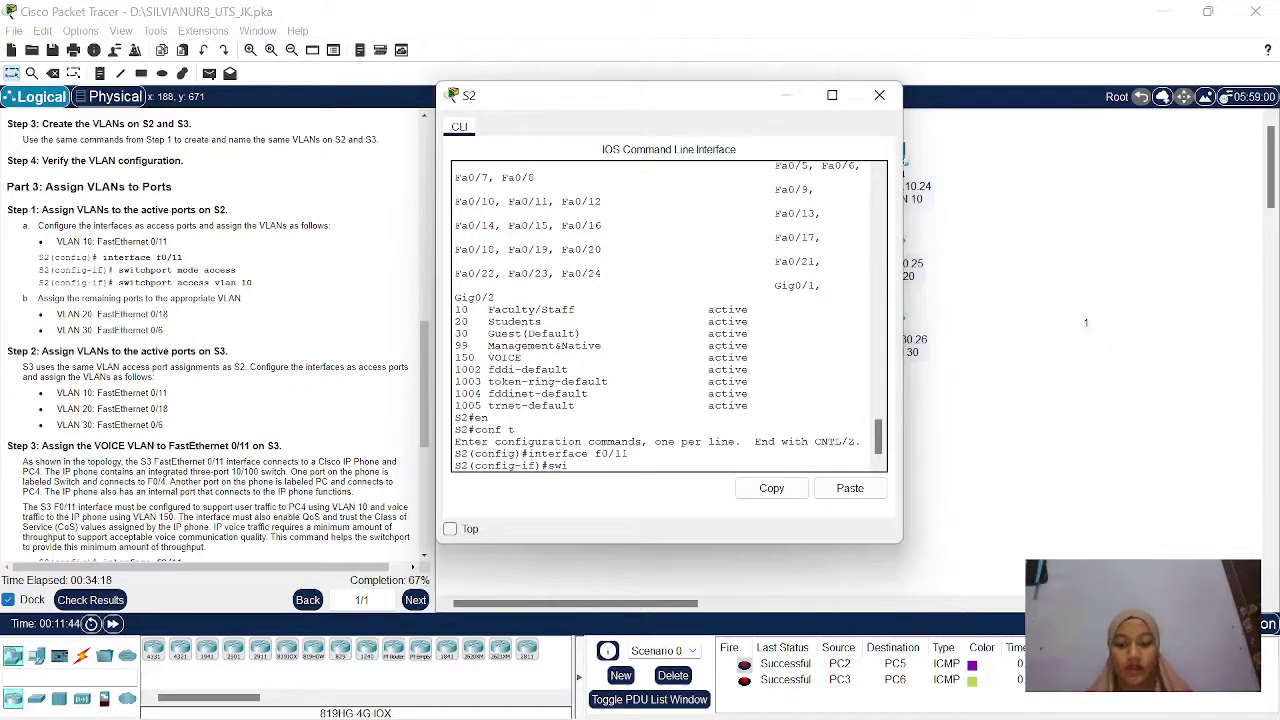
type("tch")
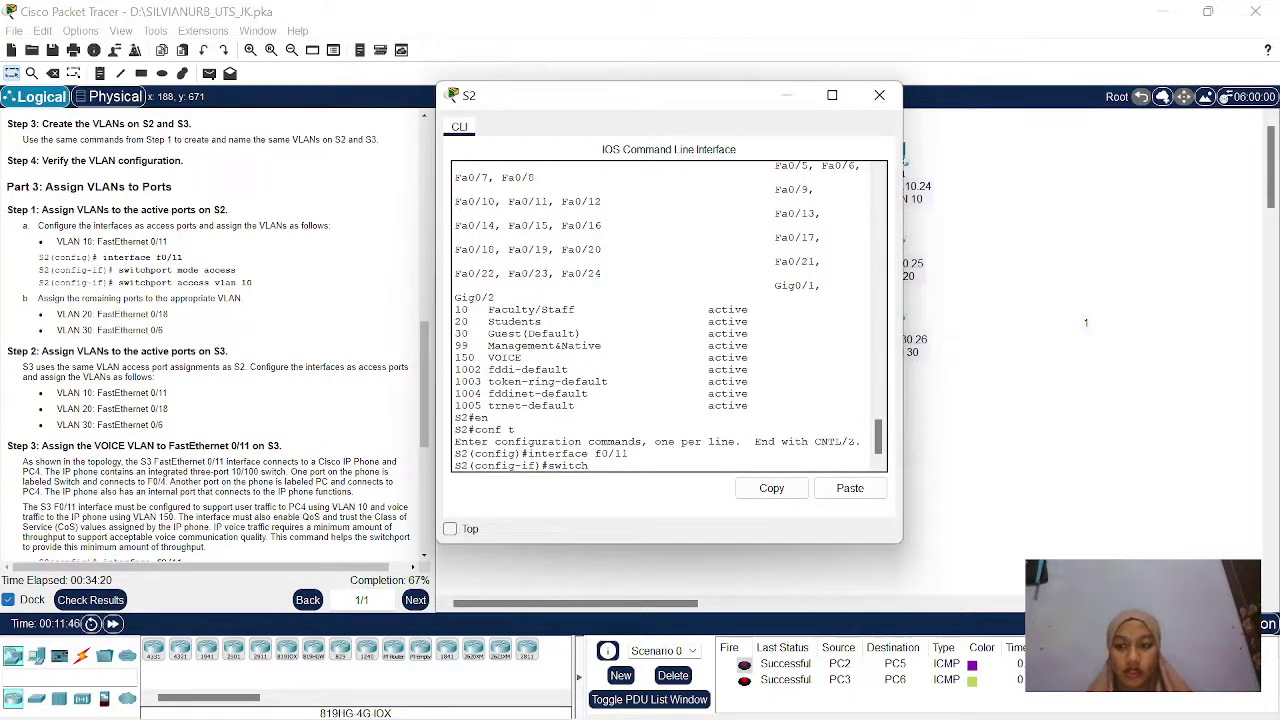
type("port")
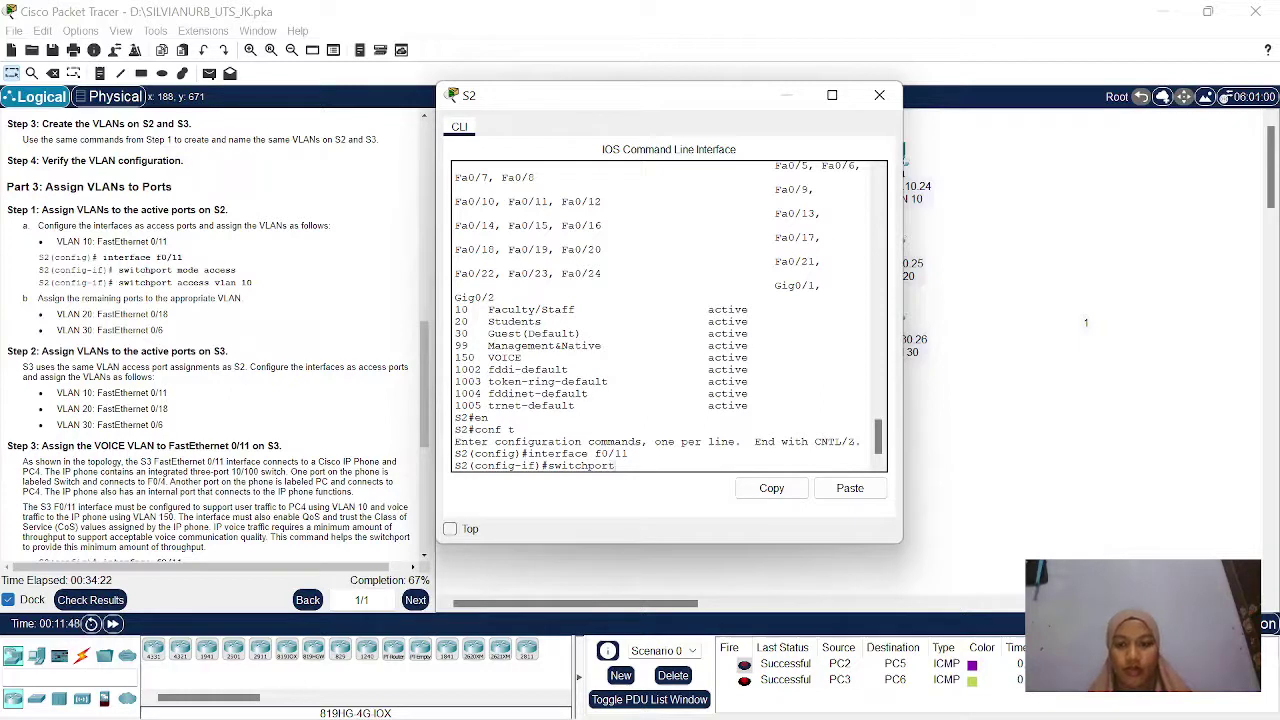
type(" mode access")
key("Return")
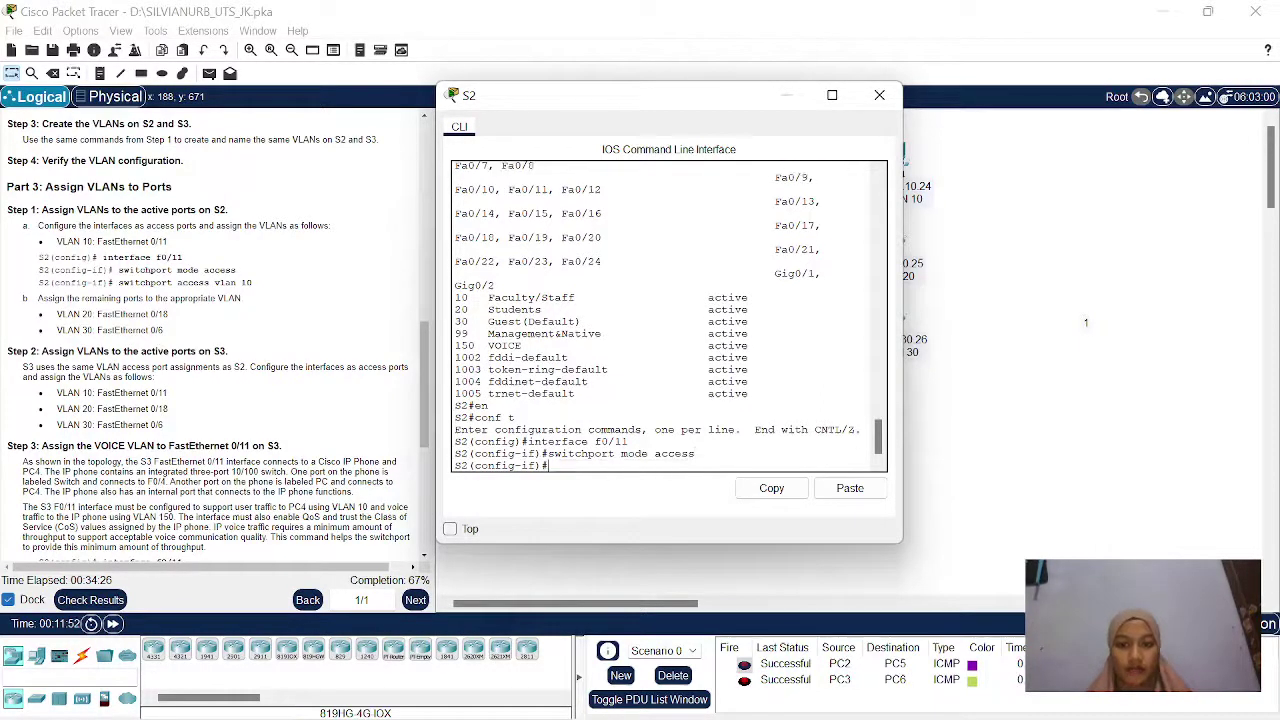
Assign access VLAN 10 to interface f0/11 on S2.
type("switch")
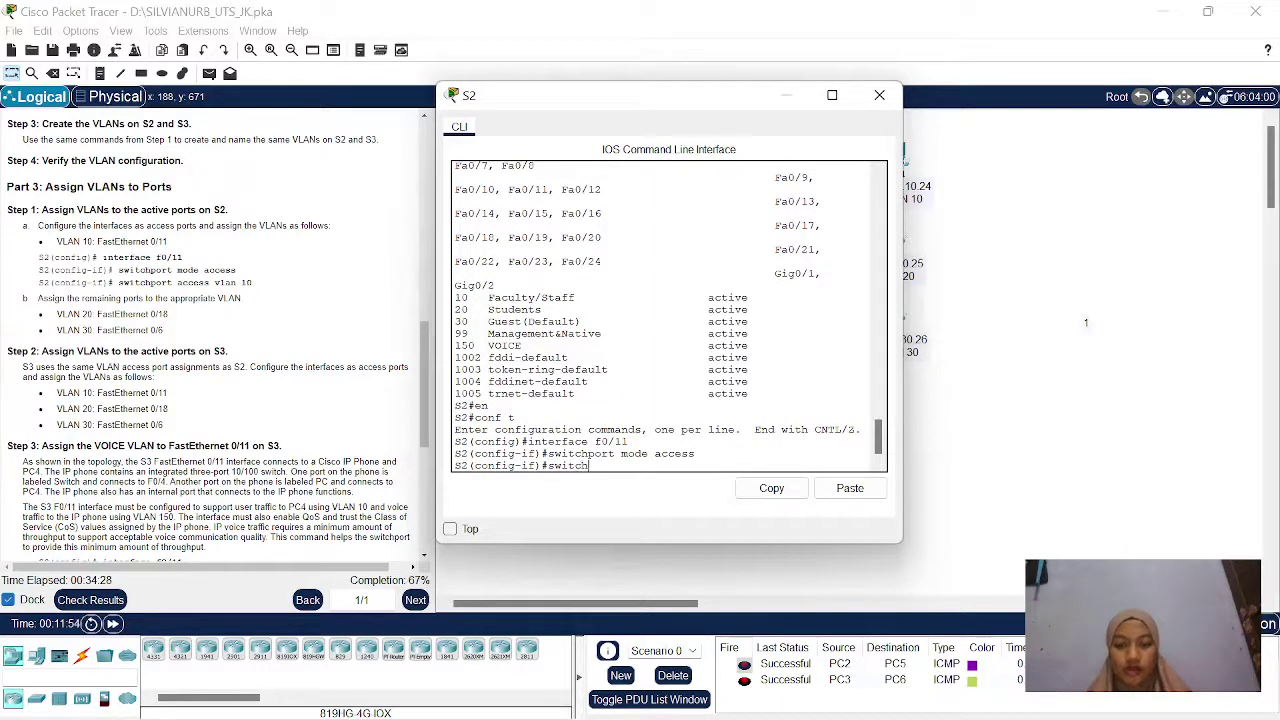
type("port")
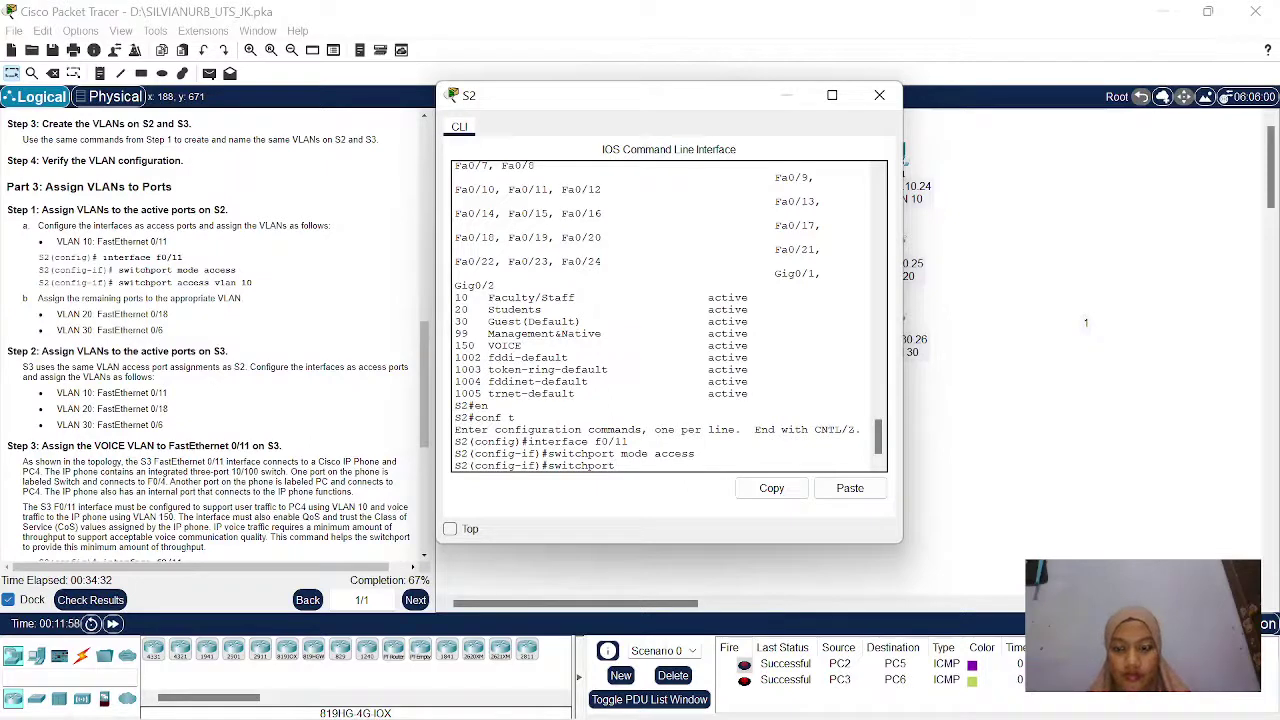
type(" access ")
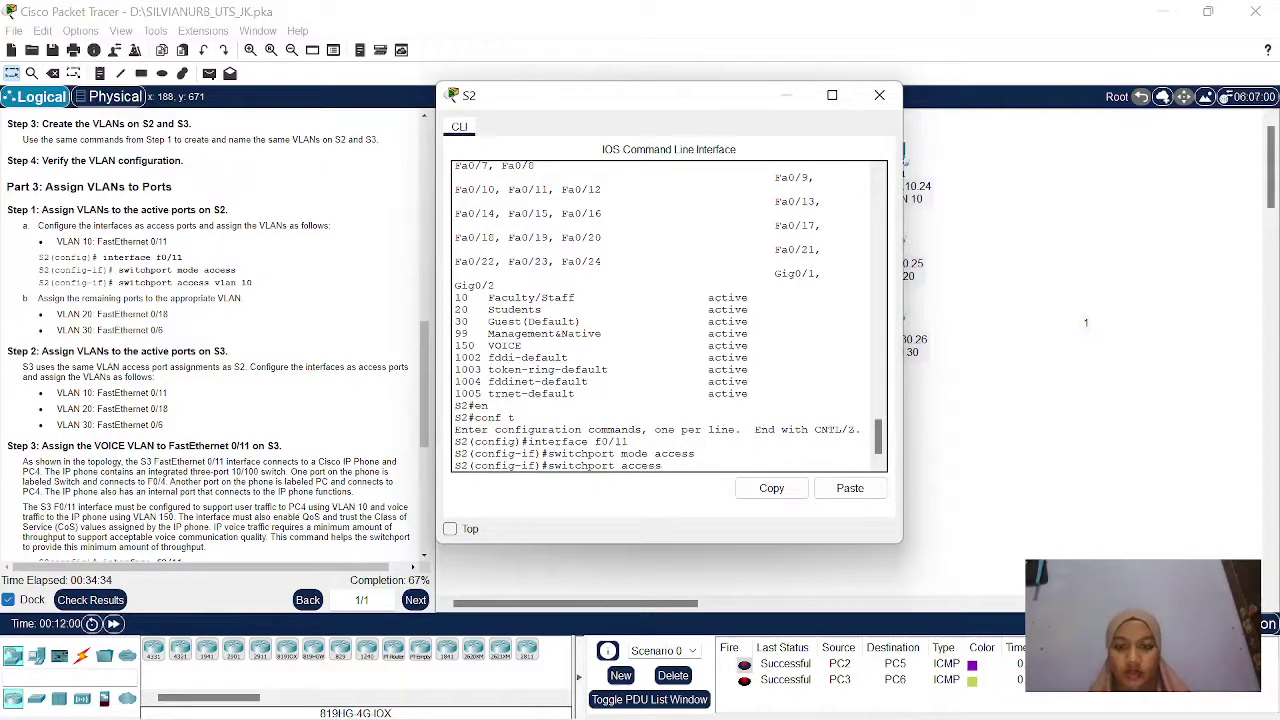
type("vlan 10")
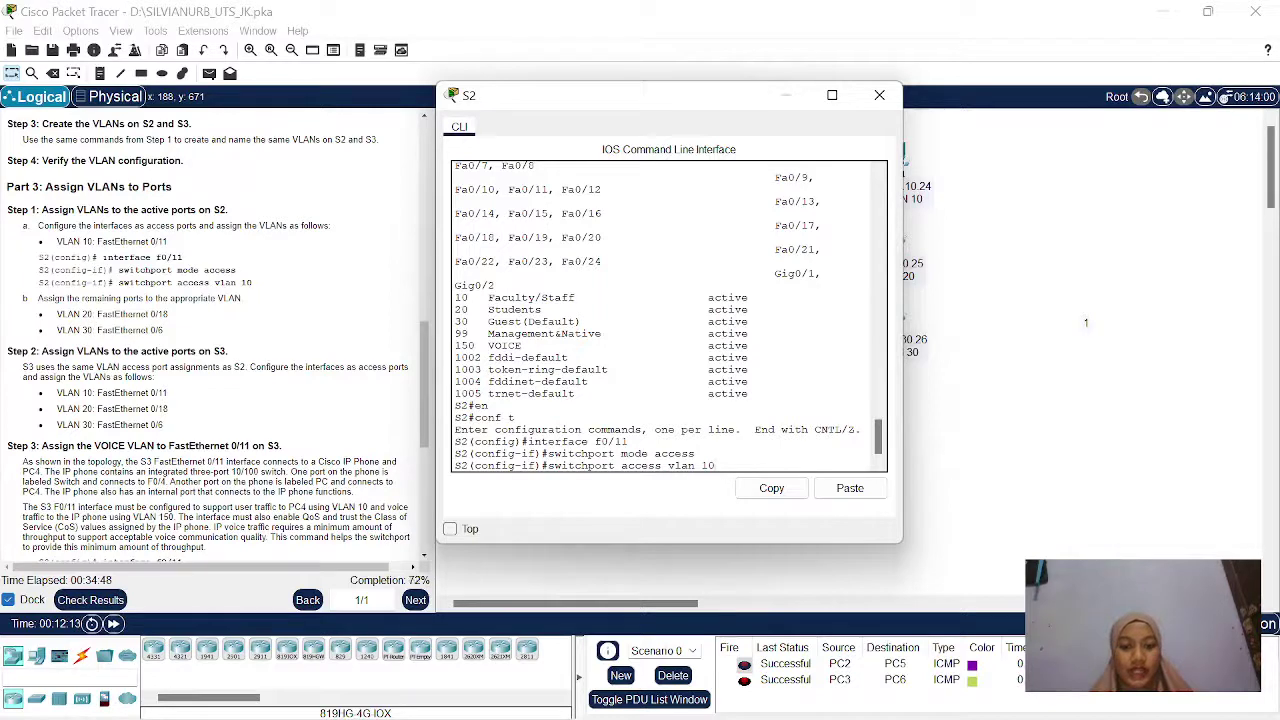
key("Return")
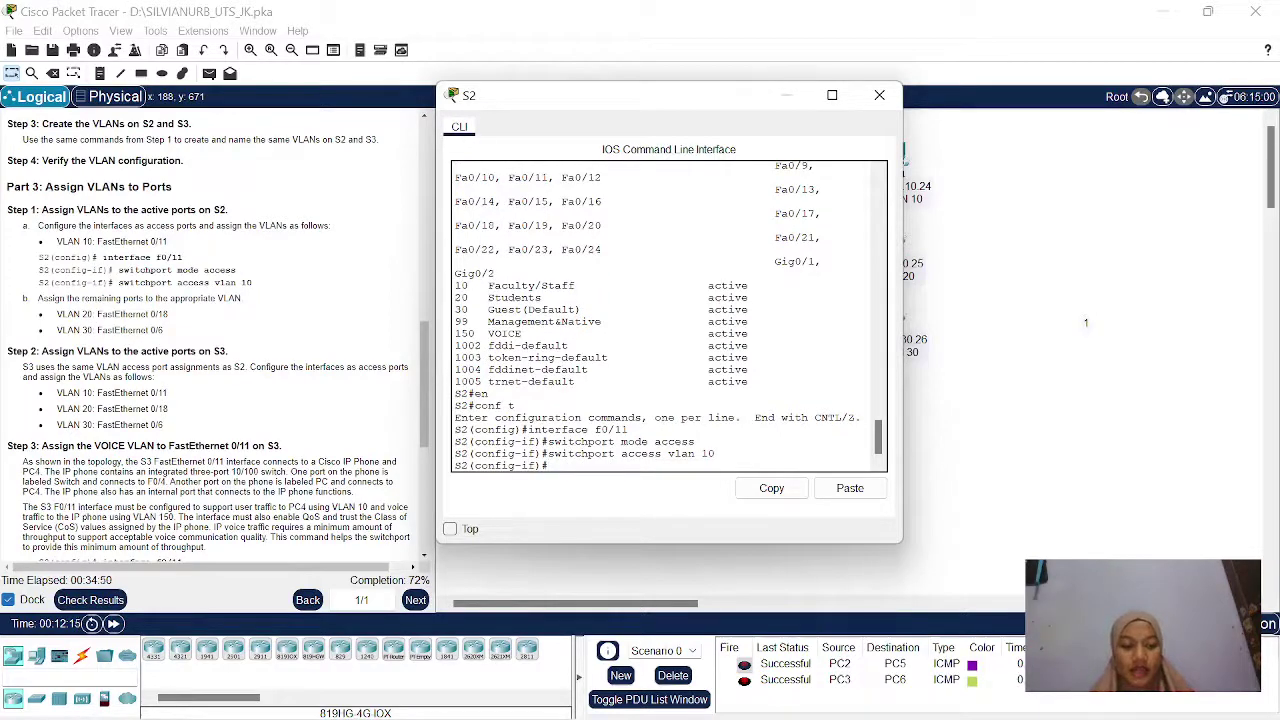
Configure interface f0/18 on S2 as an access port, reusing the earlier interface commands.
key("Up")
key("Up")
key("Up")
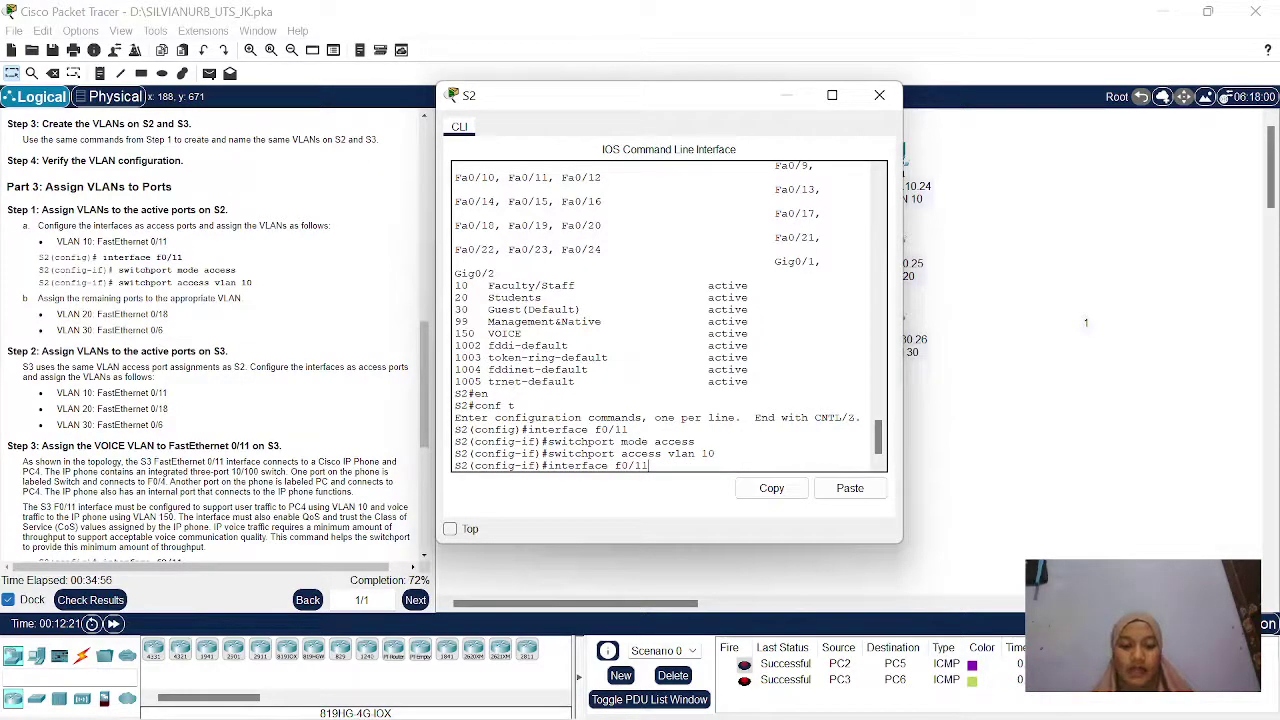
key("BackSpace")
type("3")
key("Return")
type("switchport mode access")
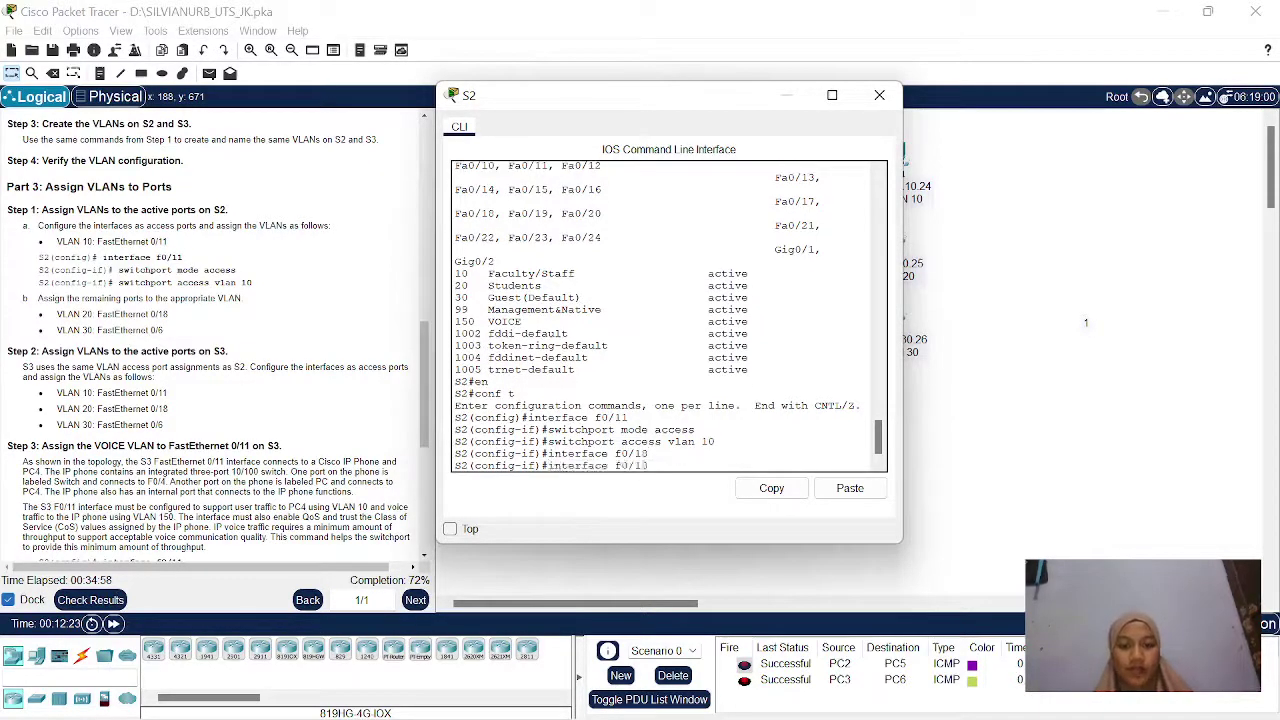
key("Return")
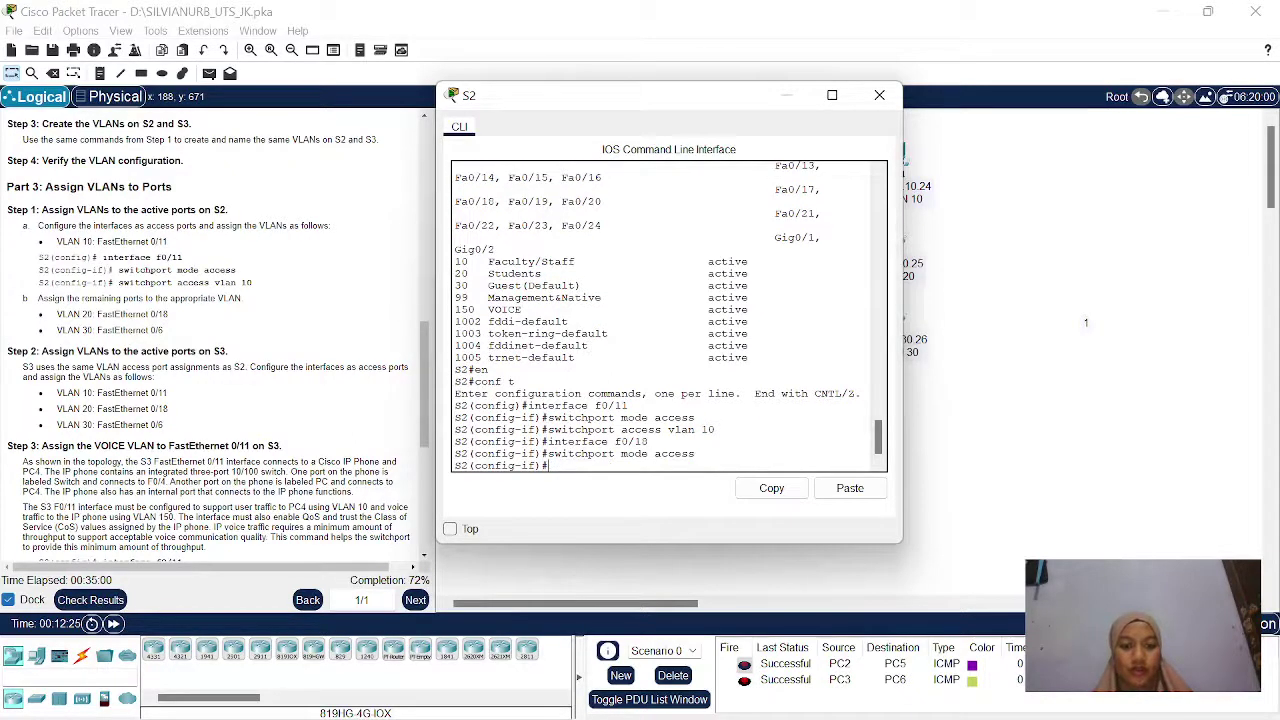
Assign access VLAN 20 to interface f0/18 on S2.
key("Up")
key("Up")
key("Up")
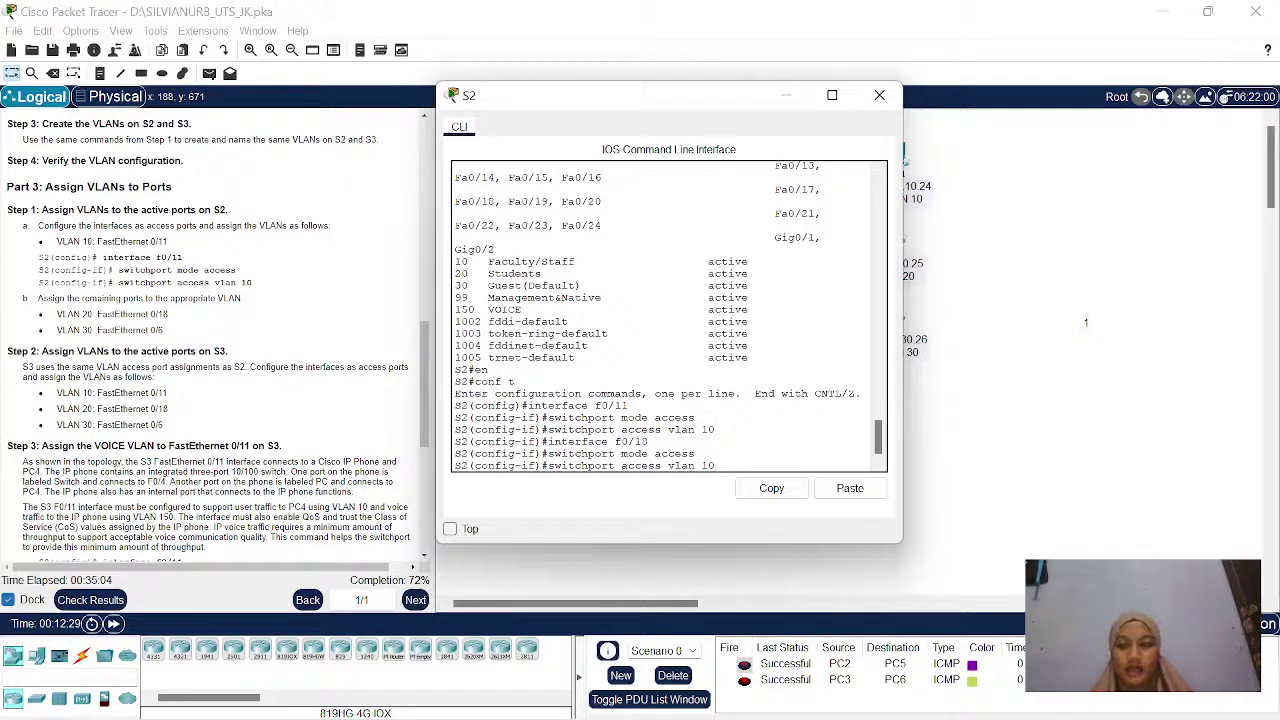
key("BackSpace")
key("BackSpace")
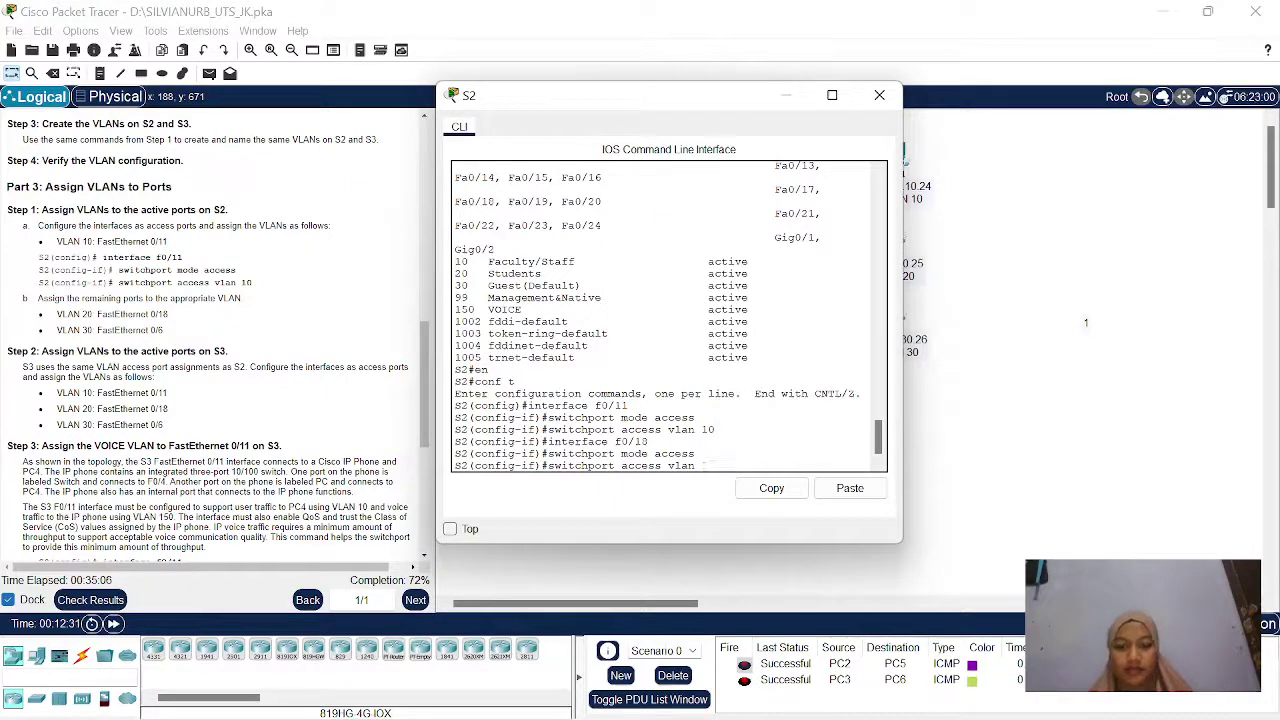
type("20")
key("Return")
Configure interface f0/6 on S2 as an access port, reusing the earlier interface commands.
key("Up")
key("Up")
key("Up")
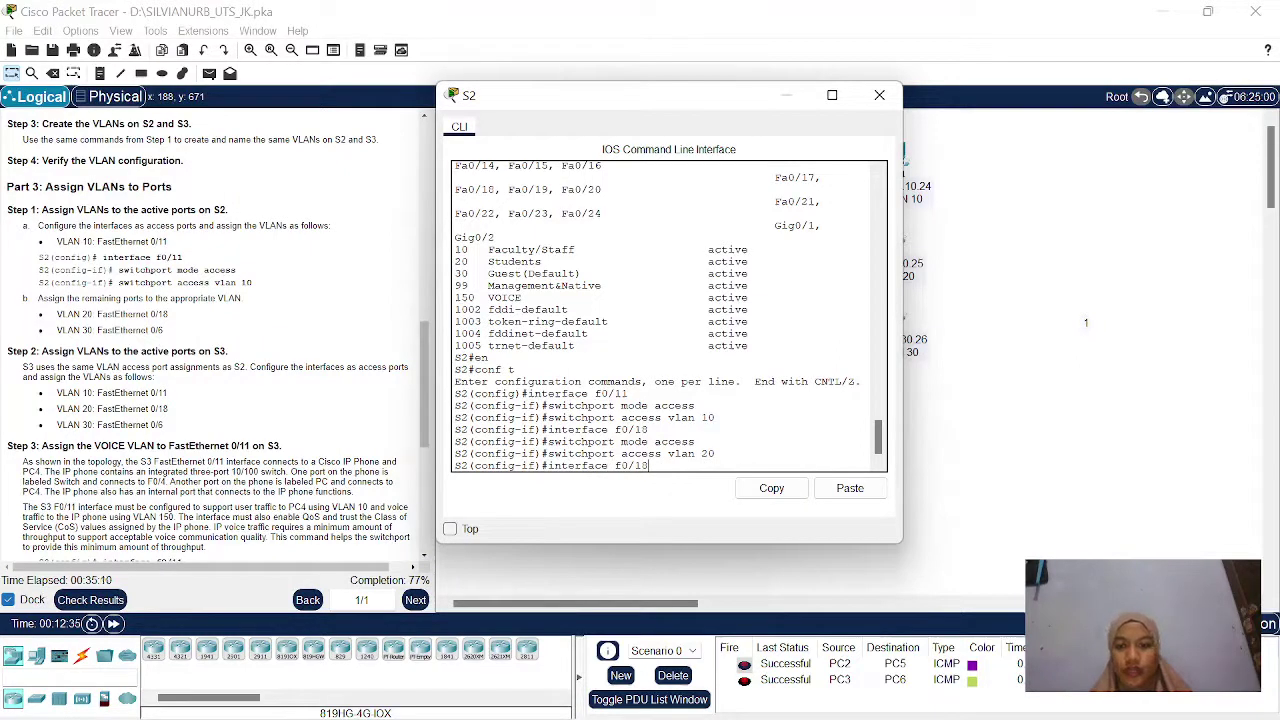
key("BackSpace")
key("BackSpace")
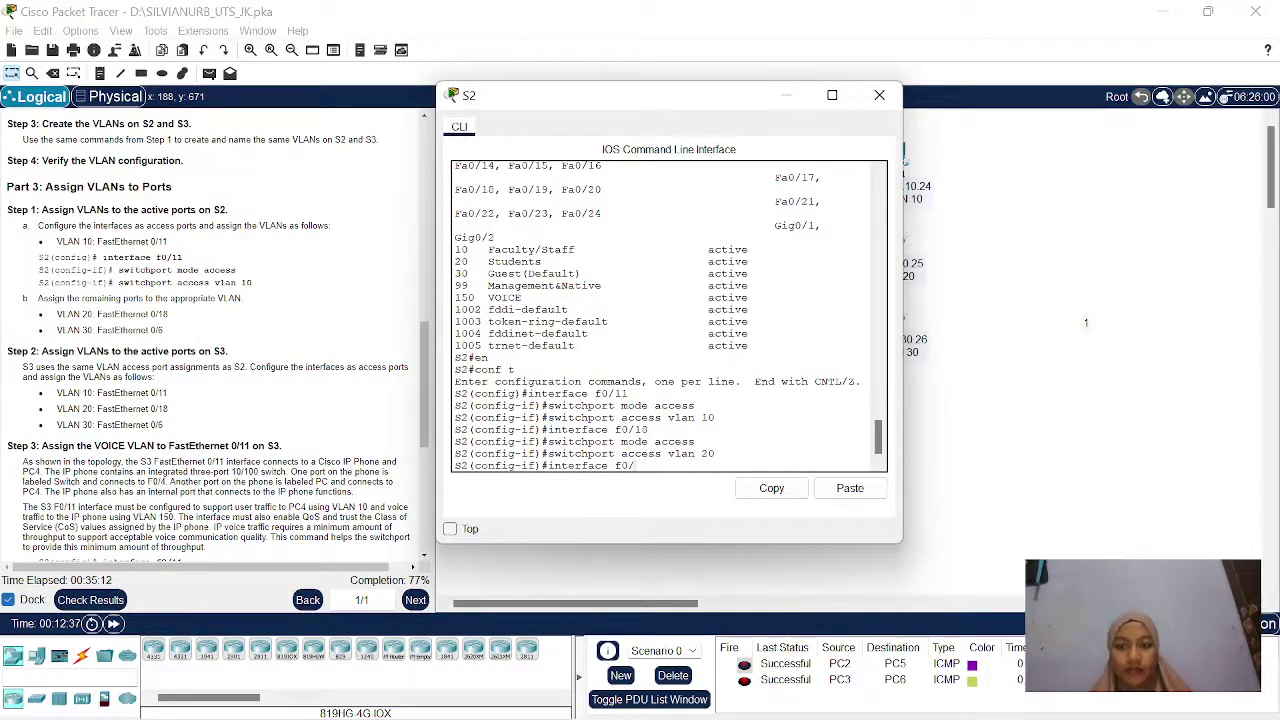
type("6")
key("Return")
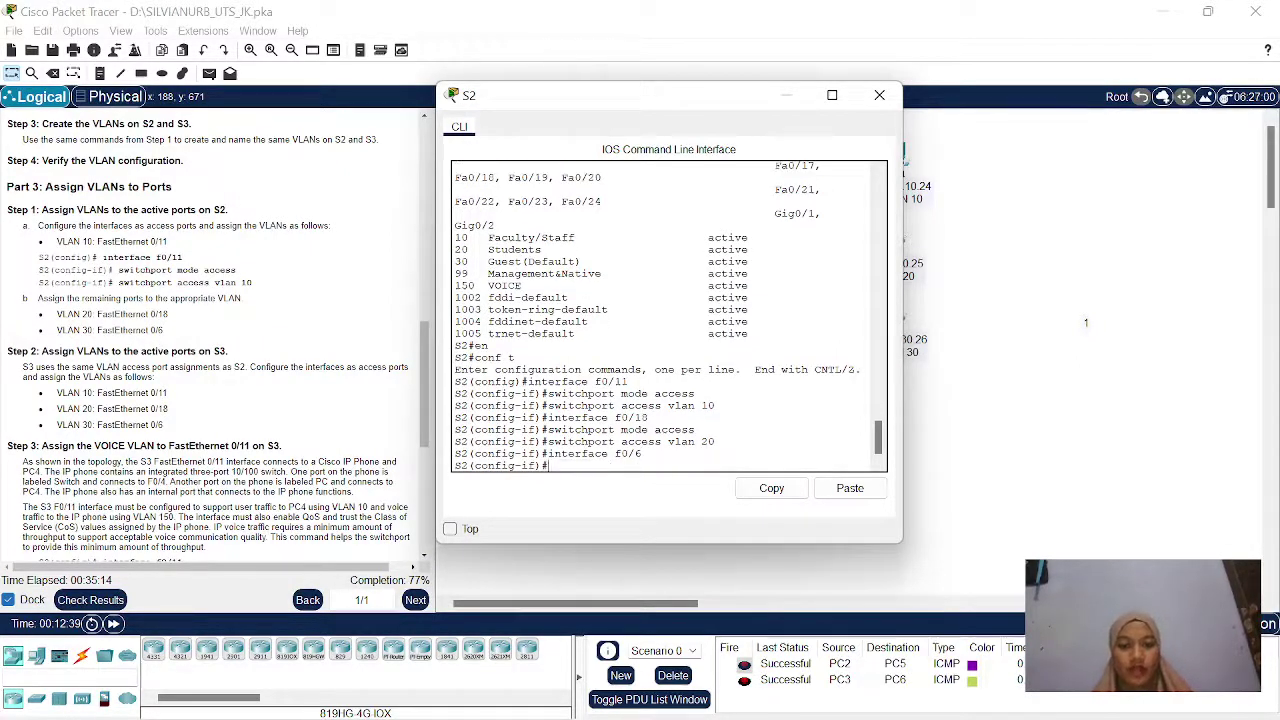
key("Up")
key("Up")
key("Up")
key("Return")
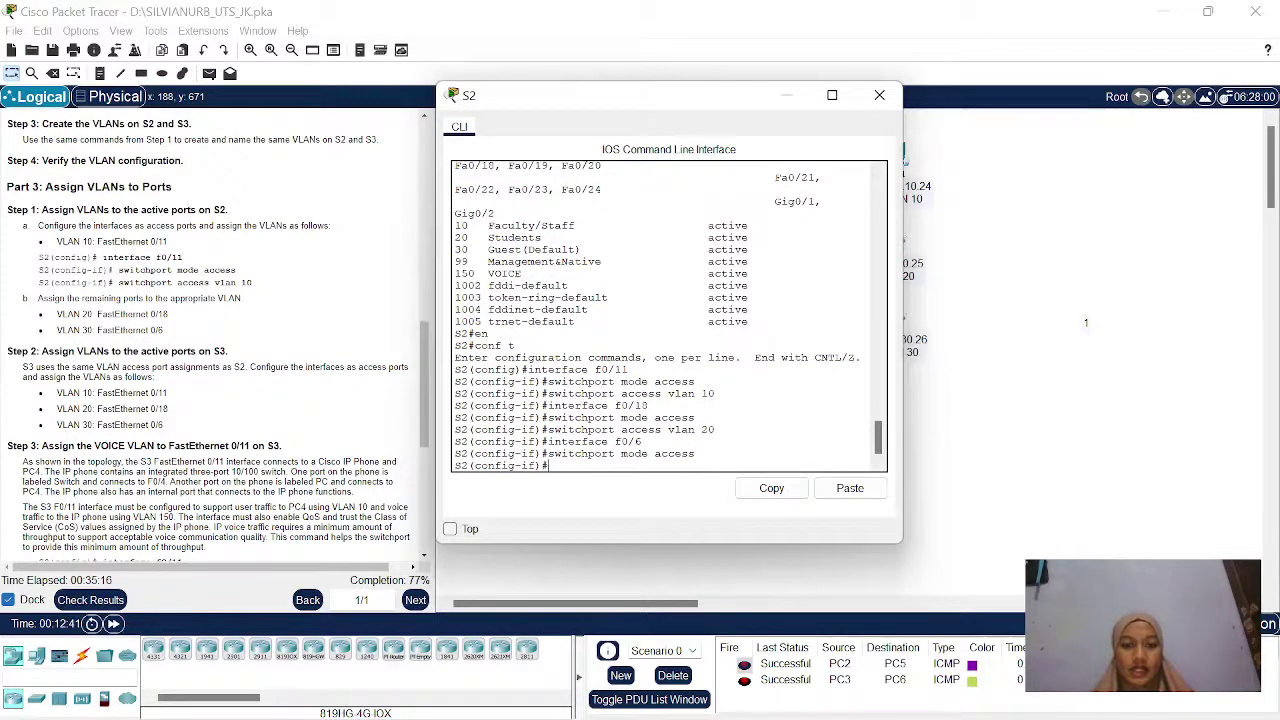
Assign access VLAN 30 to interface f0/6 on S2.
key("Up")
key("Up")
key("Up")
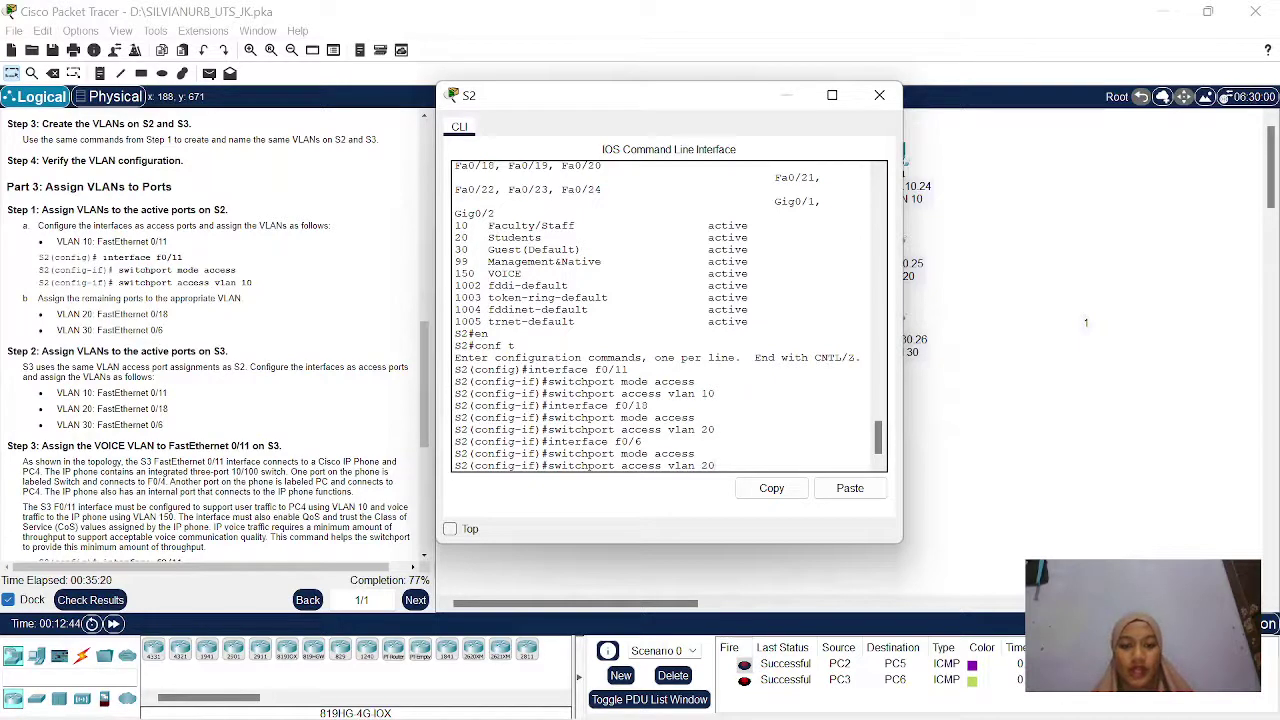
key("BackSpace")
key("BackSpace")
type("30")
key("Return")
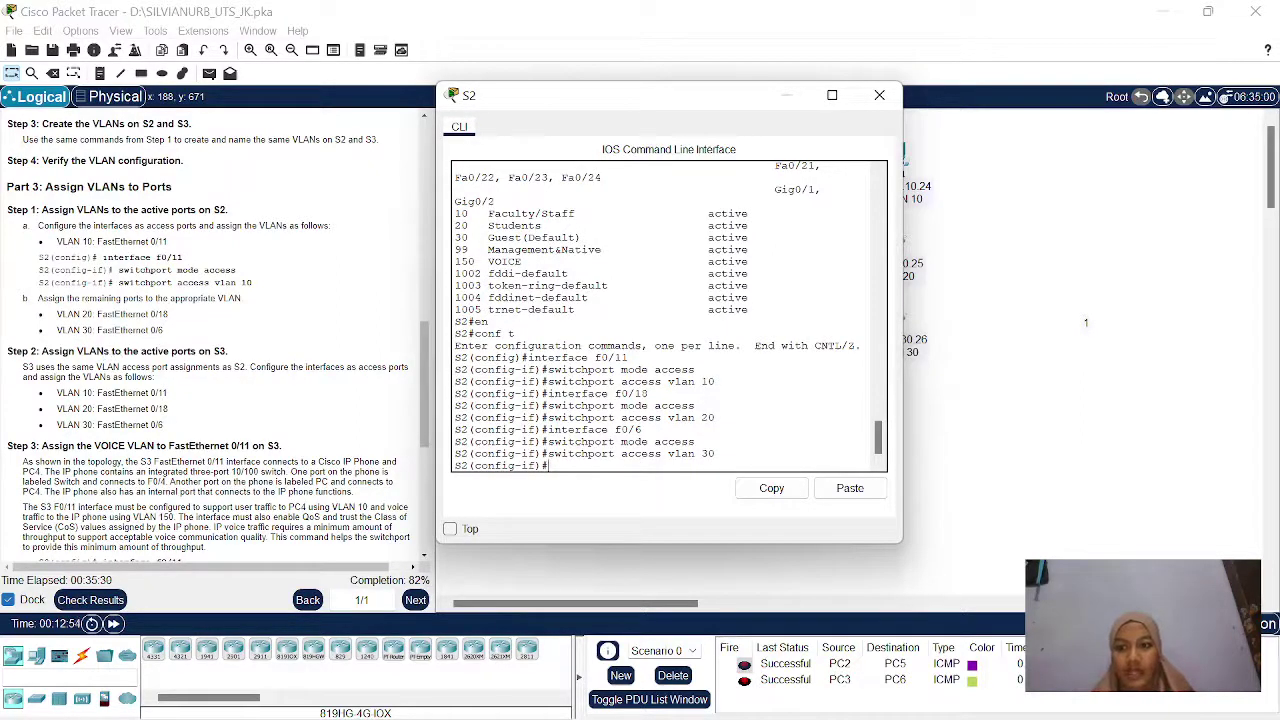
Close the S2 window, open the CLI of switch S3 and enter its global configuration mode.
left_click(876, 104)
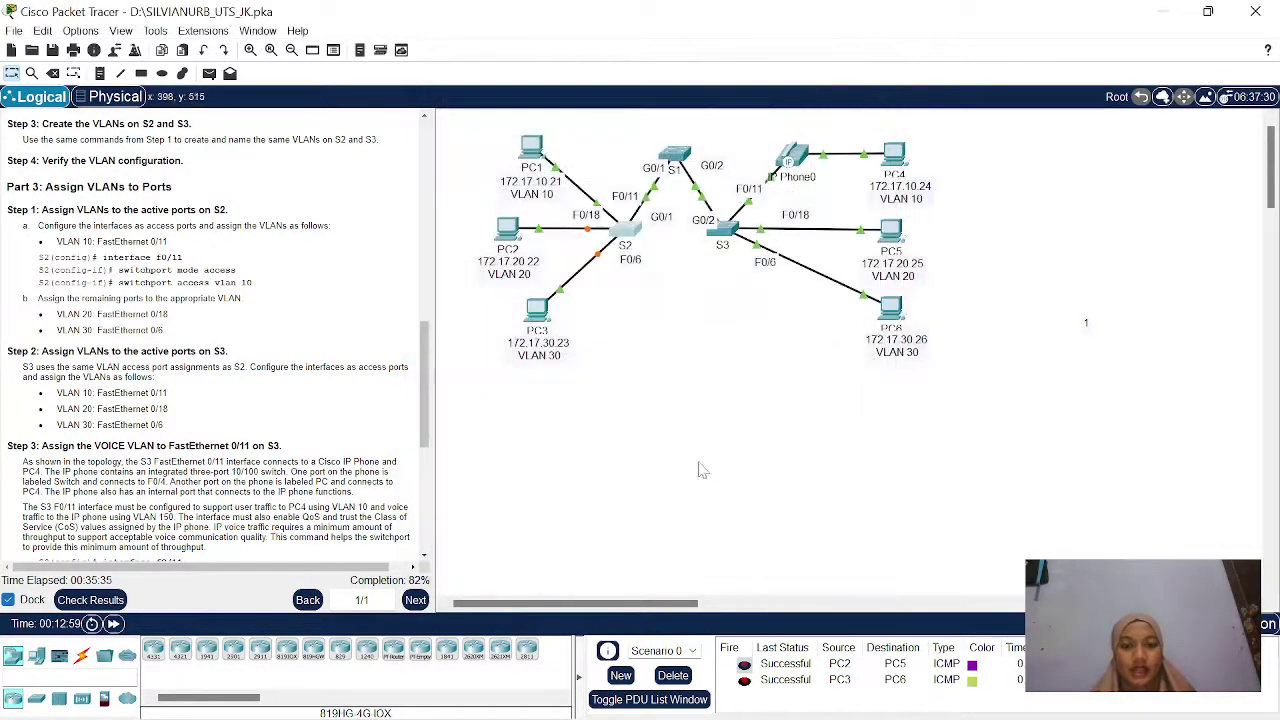
left_click(722, 228)
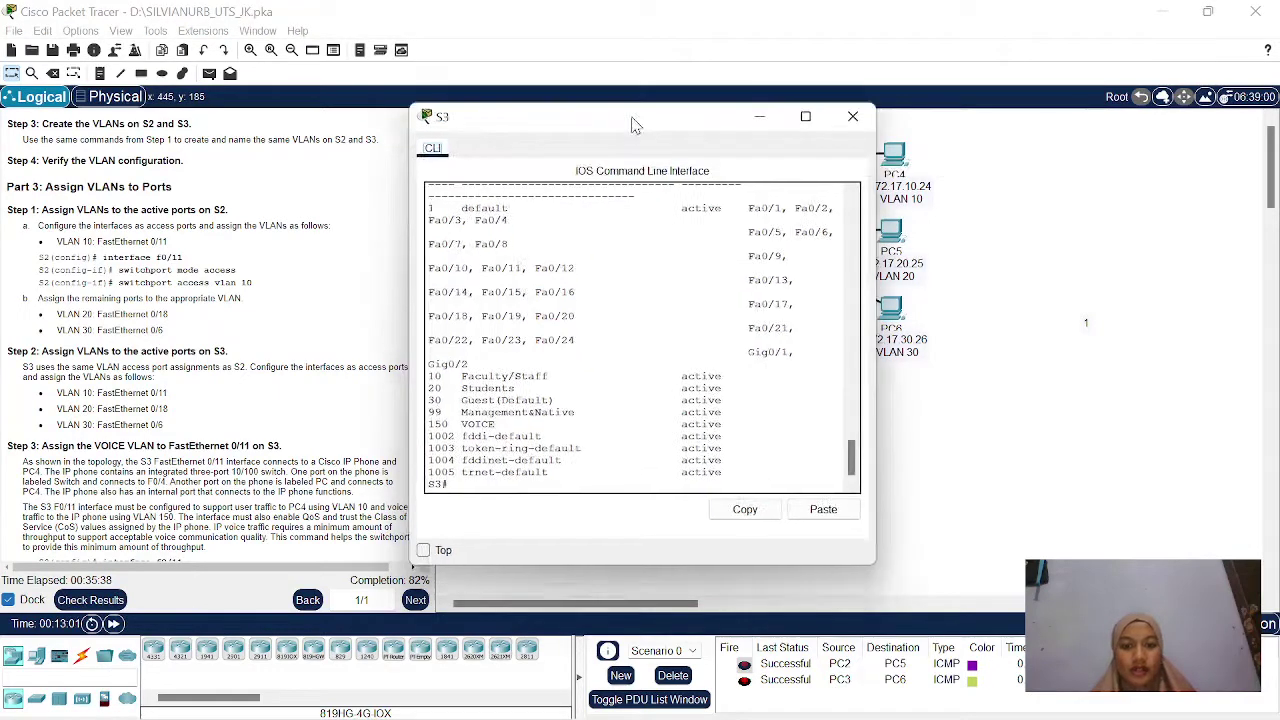
key("Return")
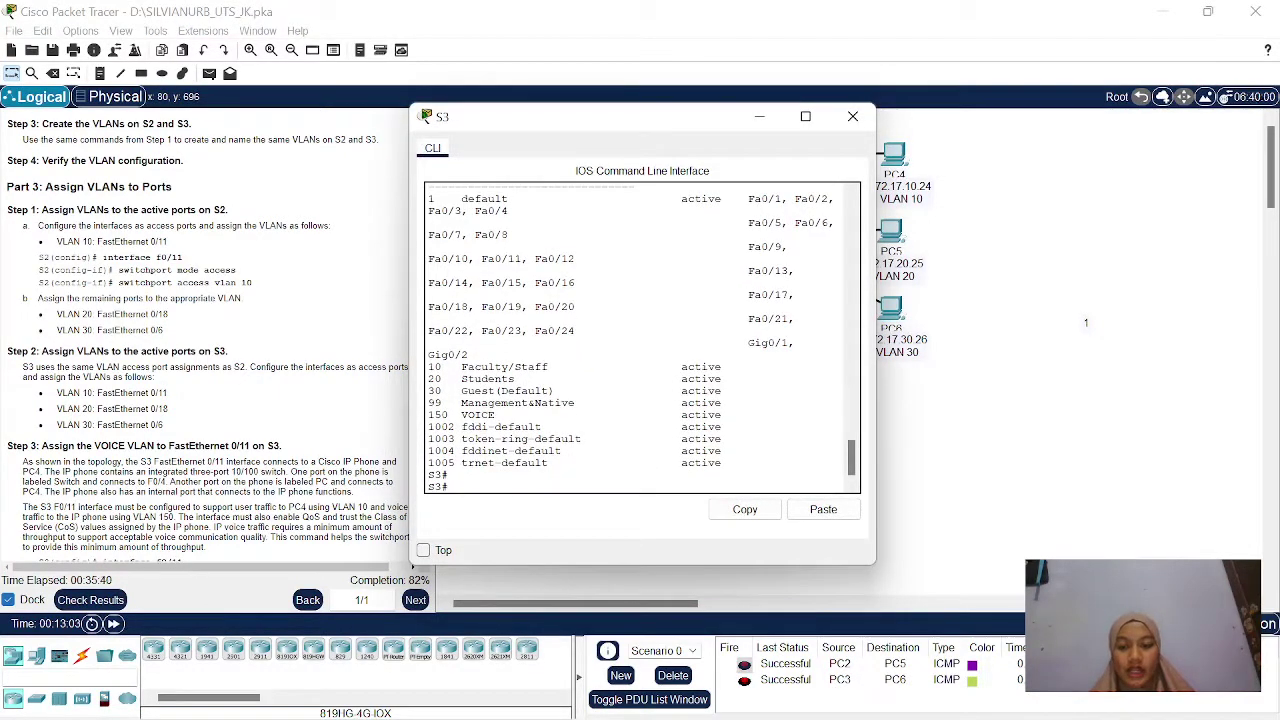
type("en")
key("Return")
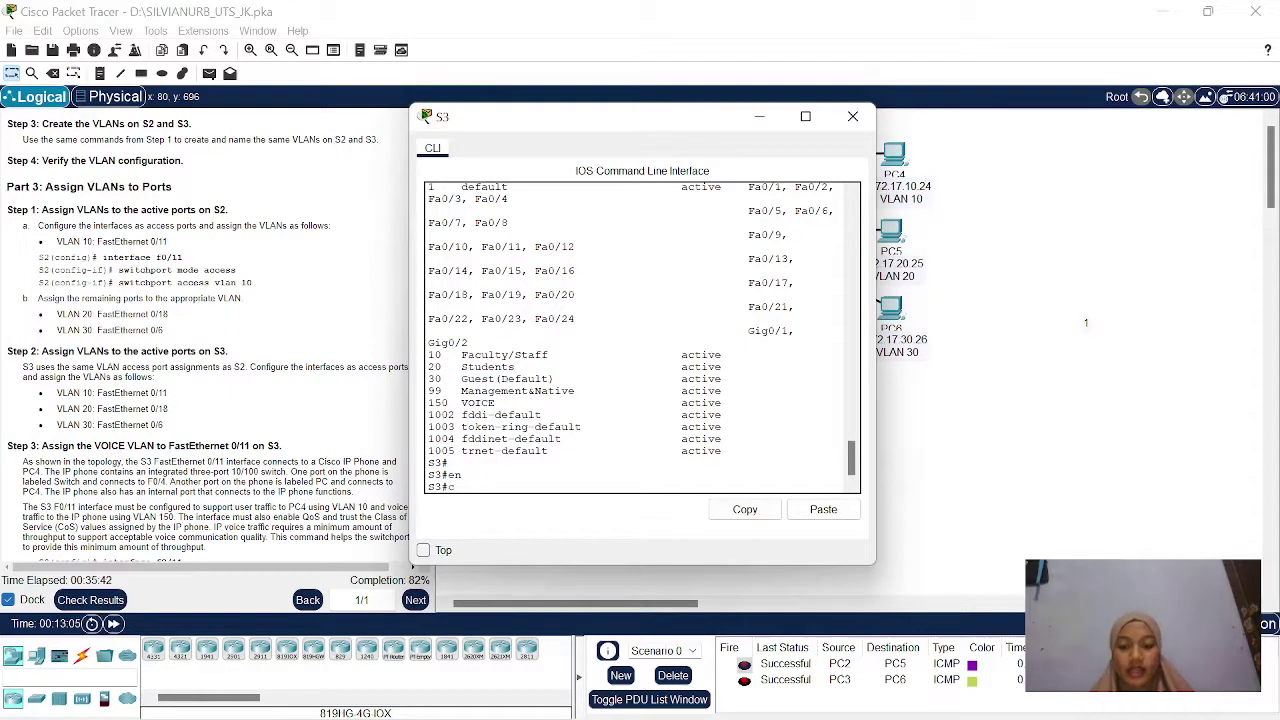
type("conf t")
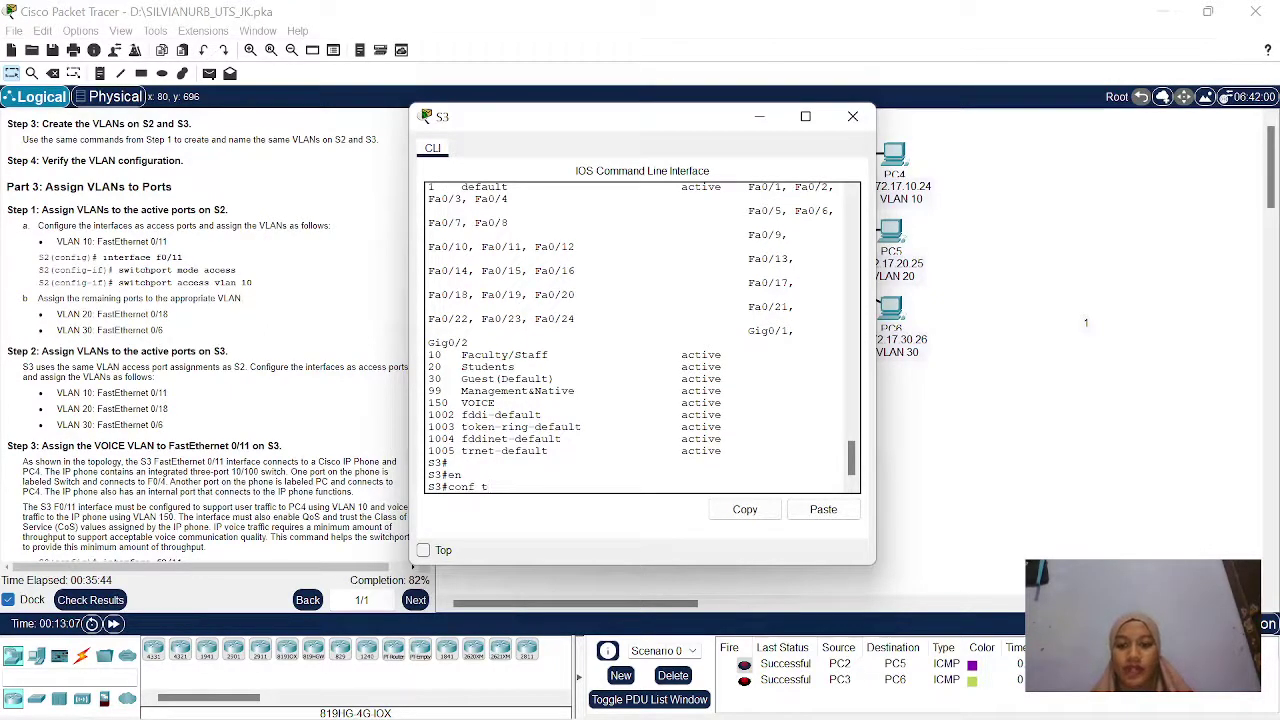
key("Return")
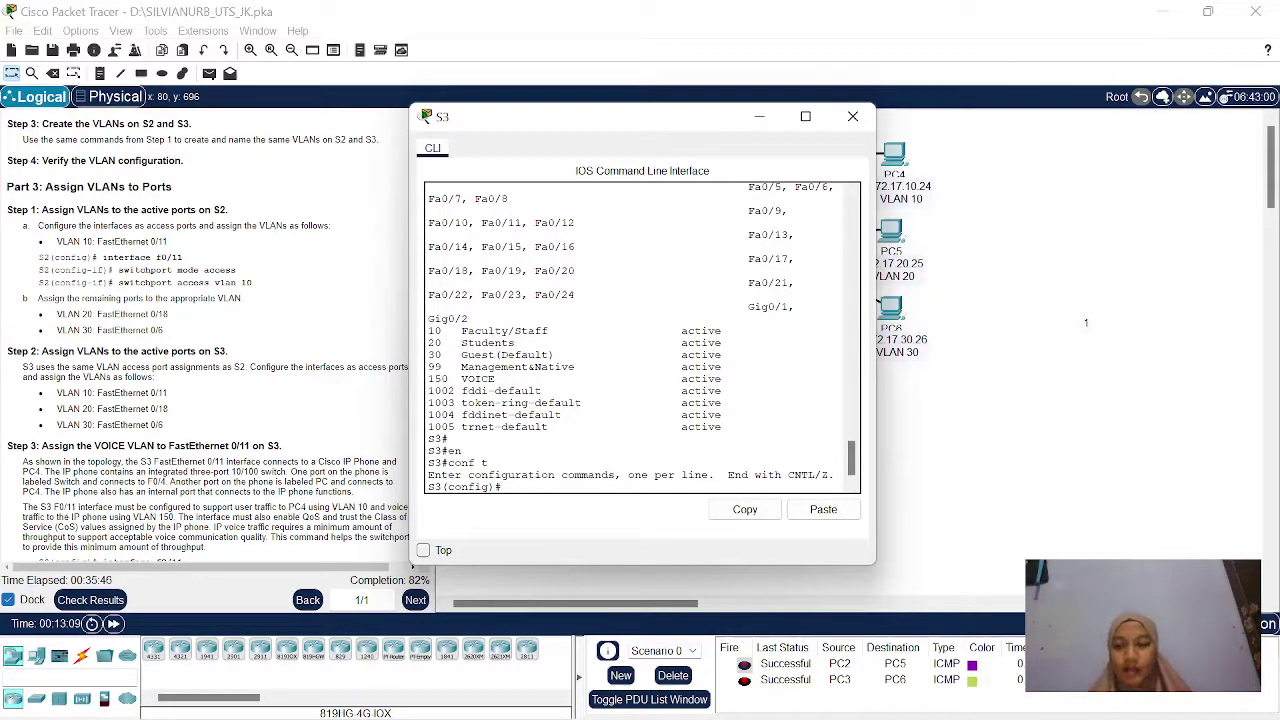
Configure interface f0/11 on S3 as an access port with switchport mode access.
type("interf")
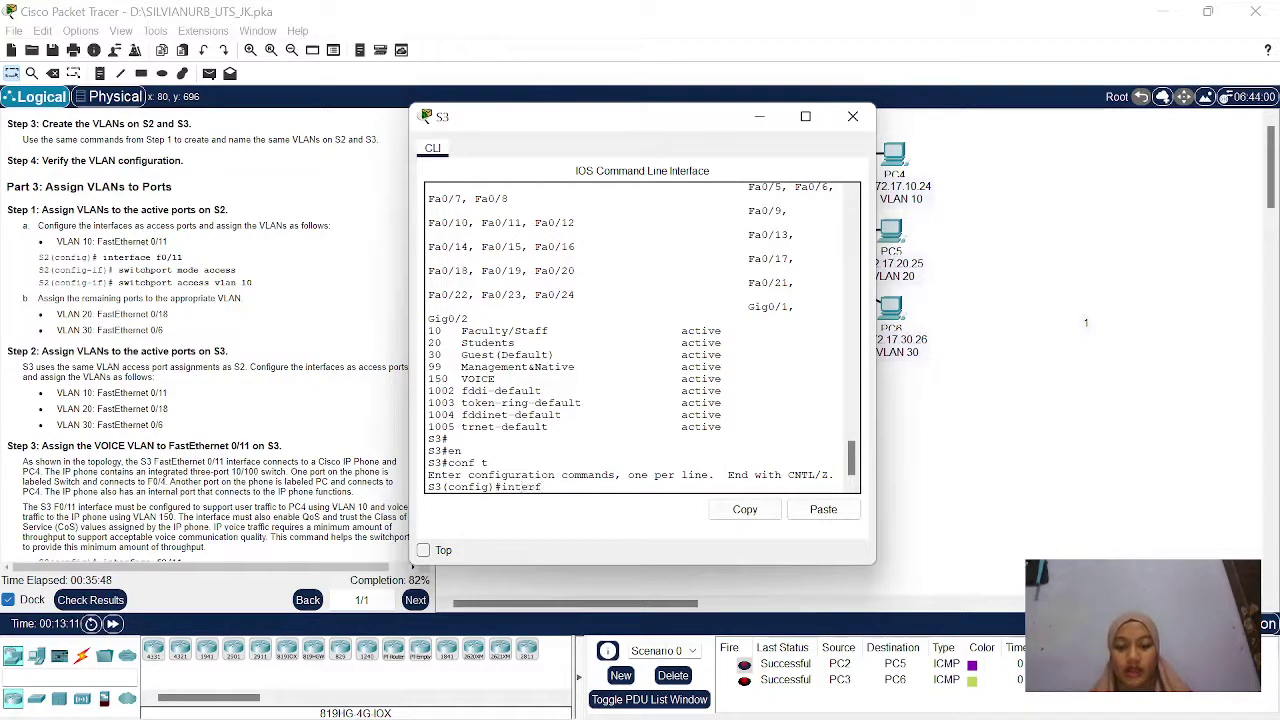
type("ace")
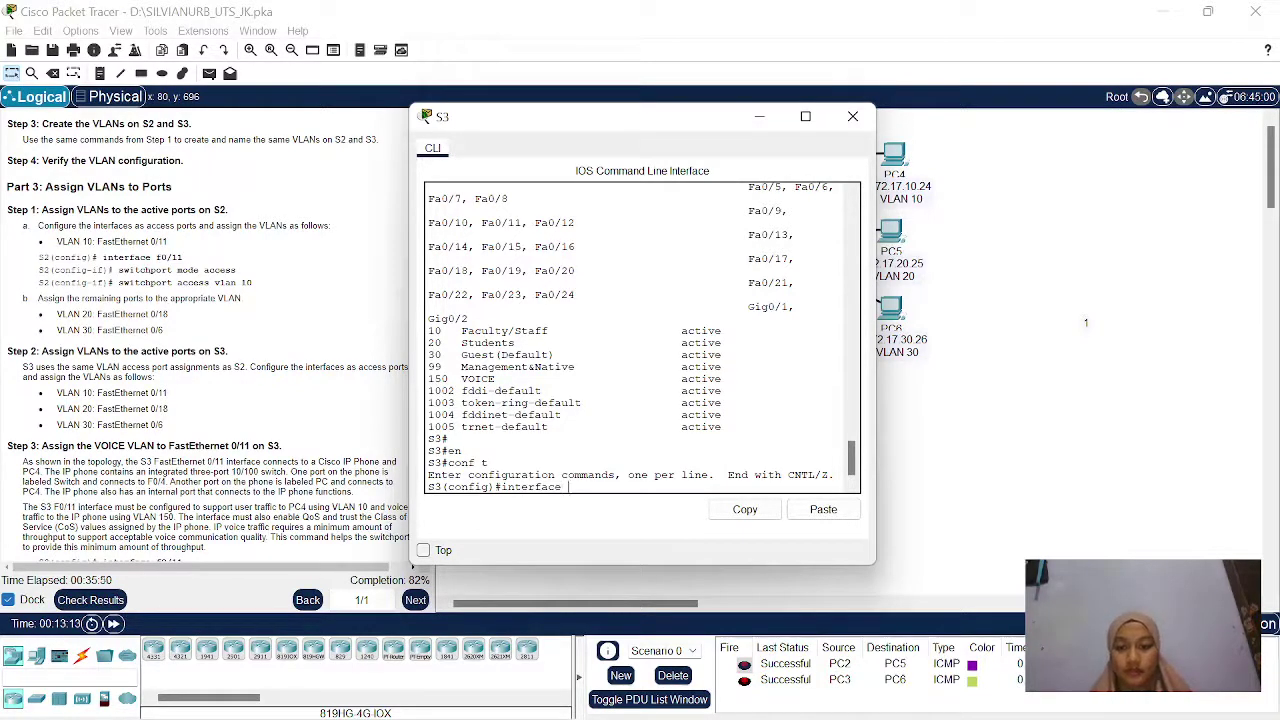
type(" f0/11")
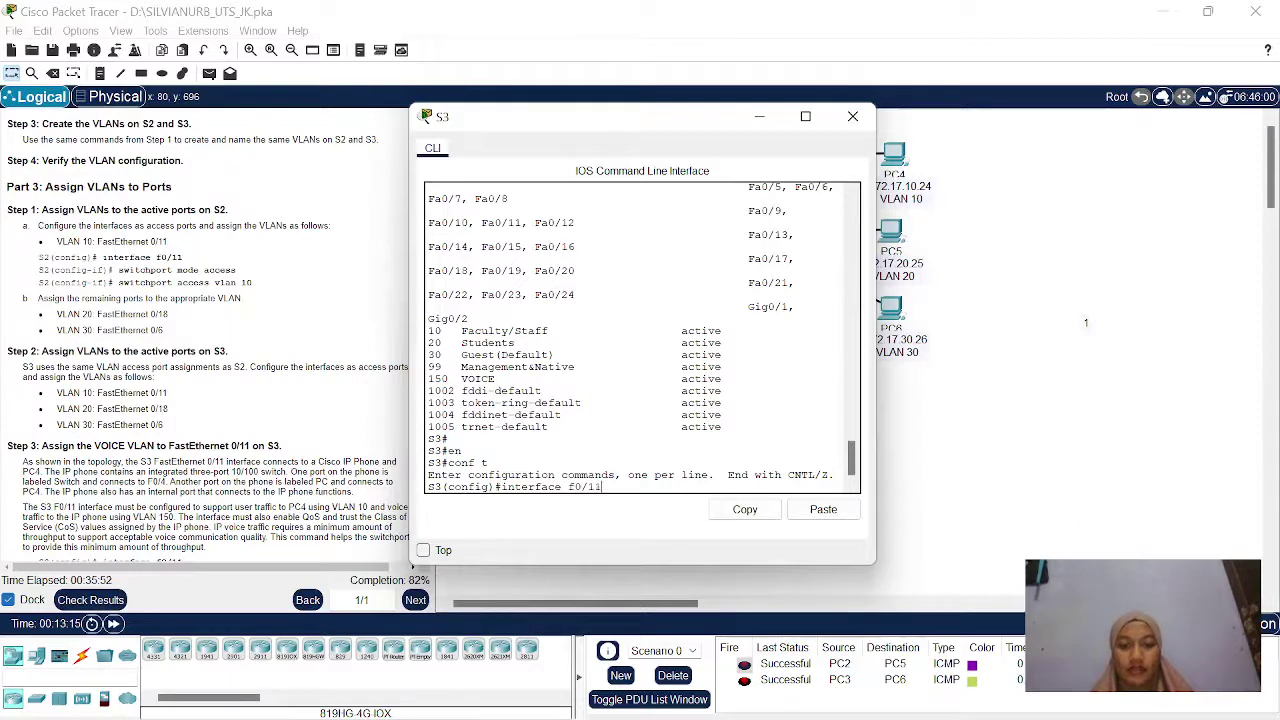
key("Return")
type("switchp")
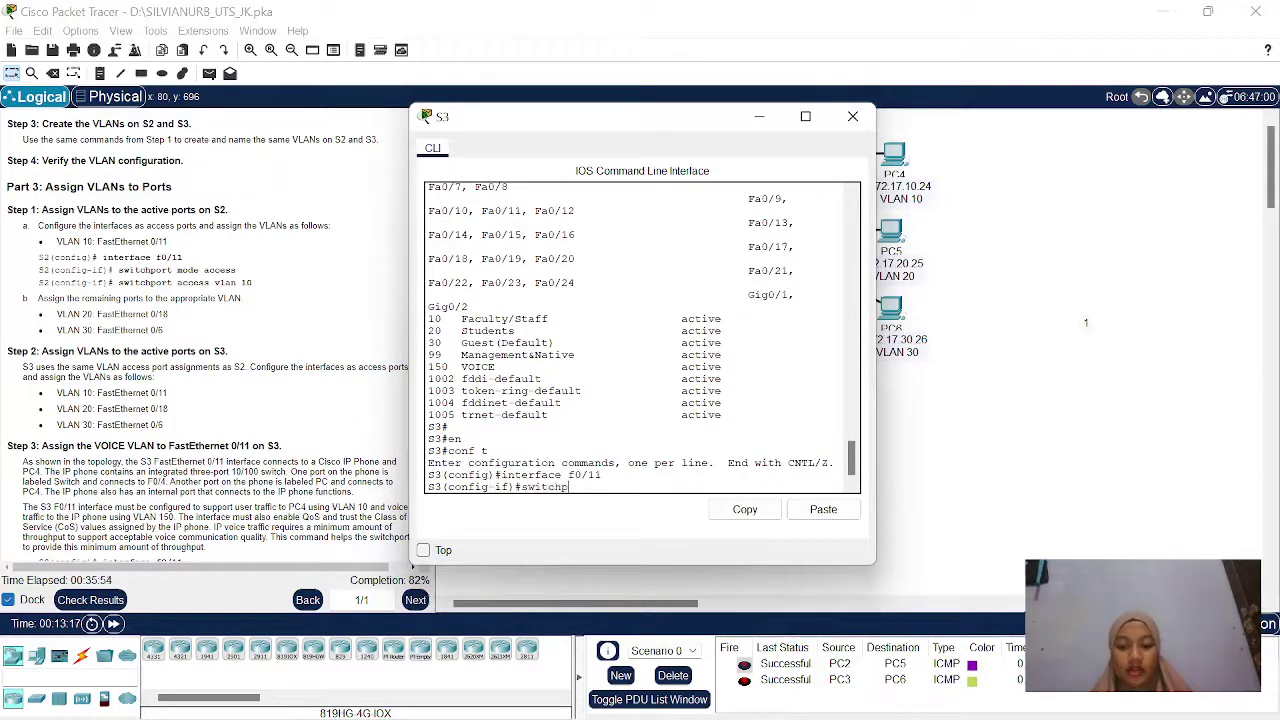
type("ort mode access")
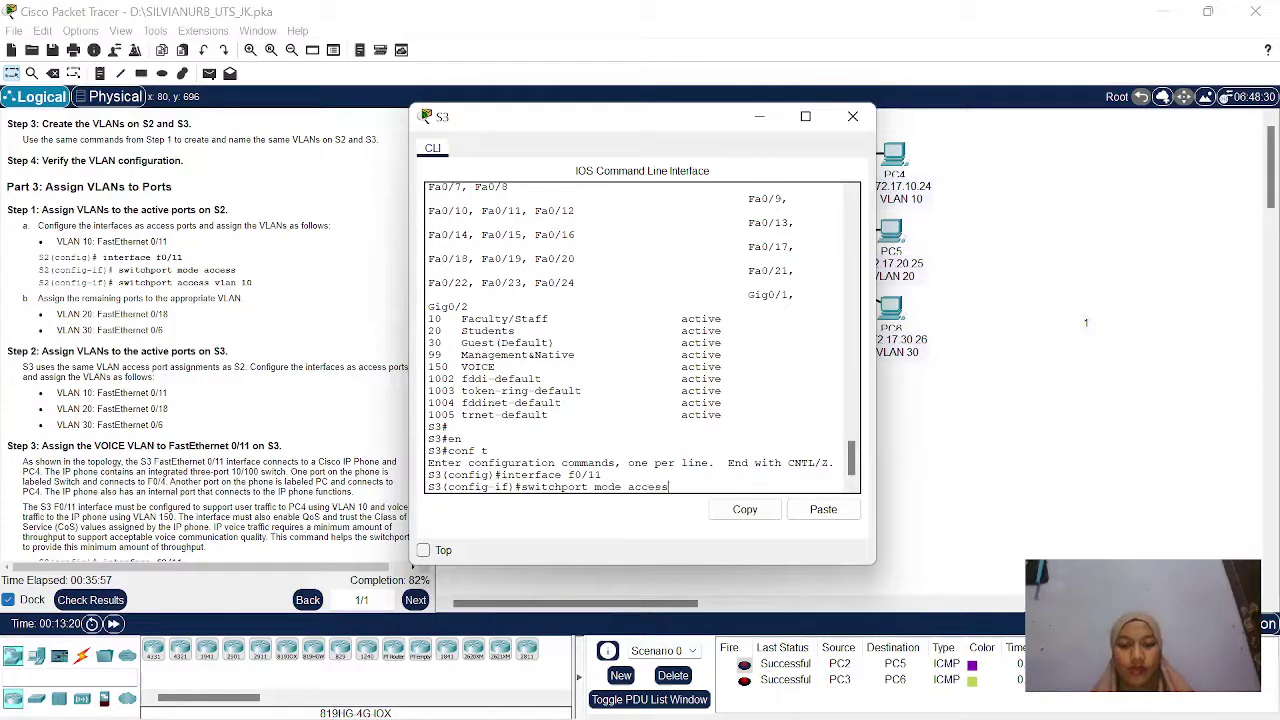
key("Return")
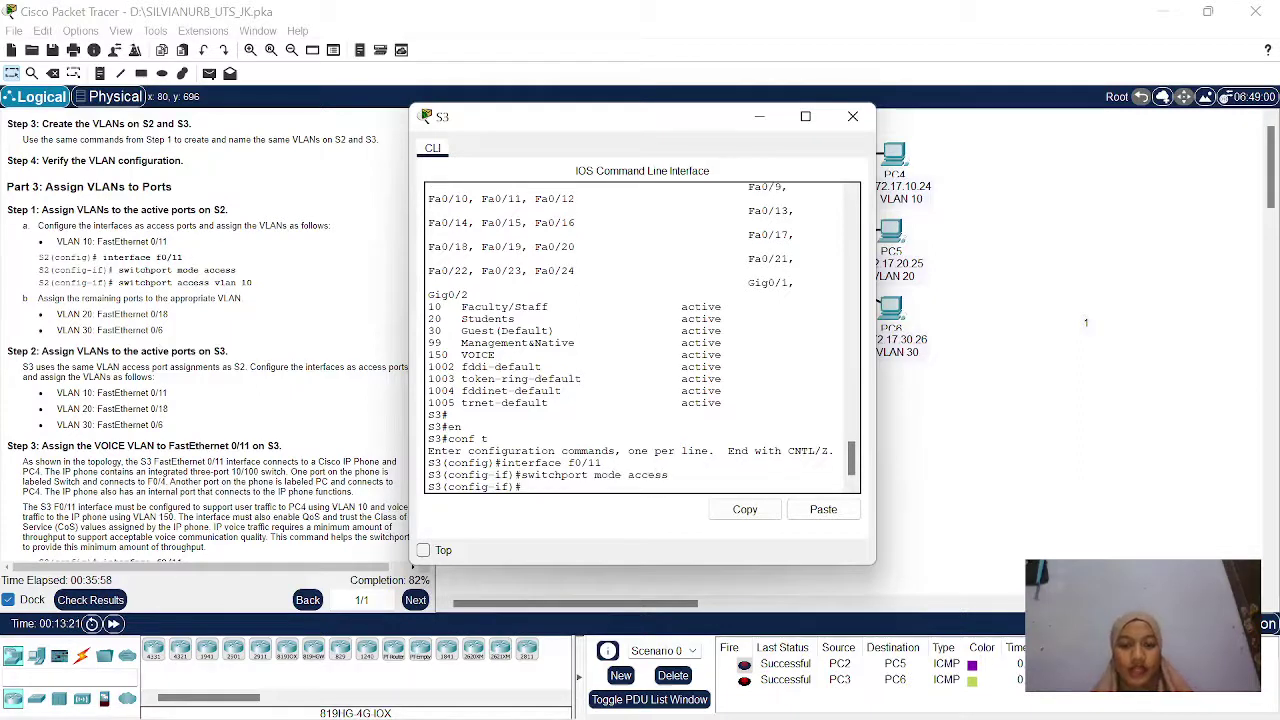
Assign access VLAN 10 to interface f0/11 on S3.
type("swi")
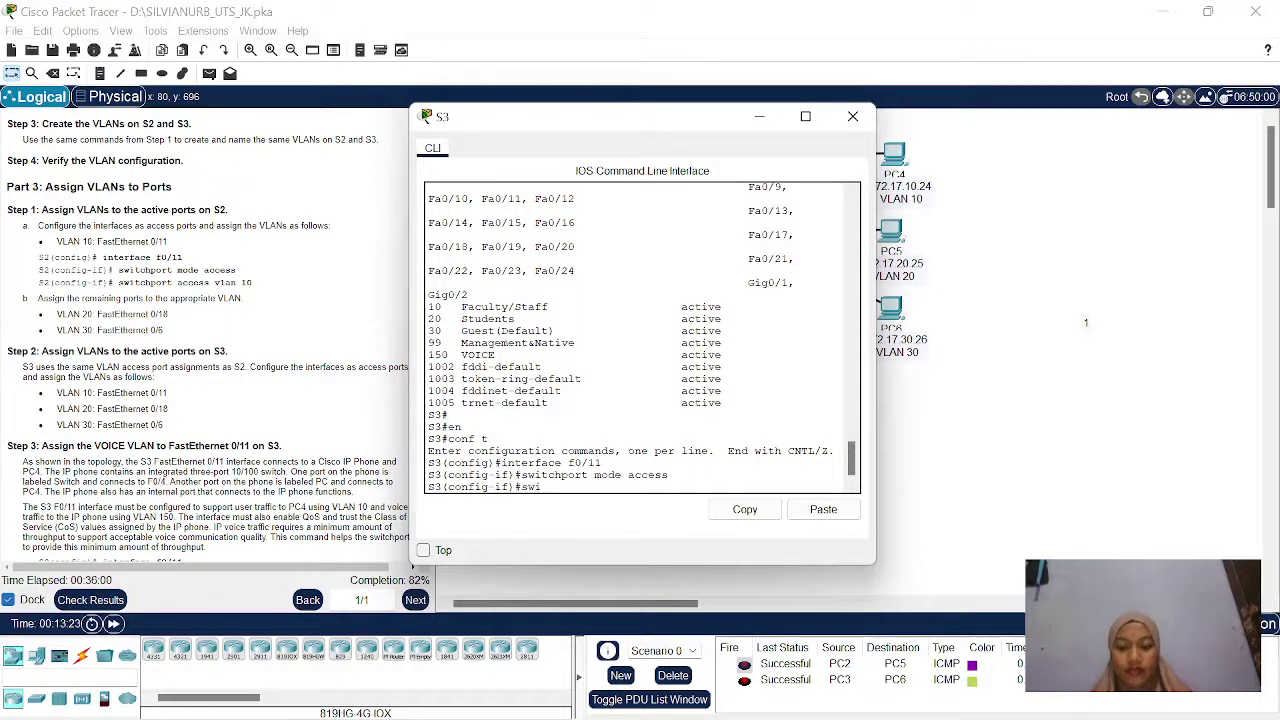
type("tchport")
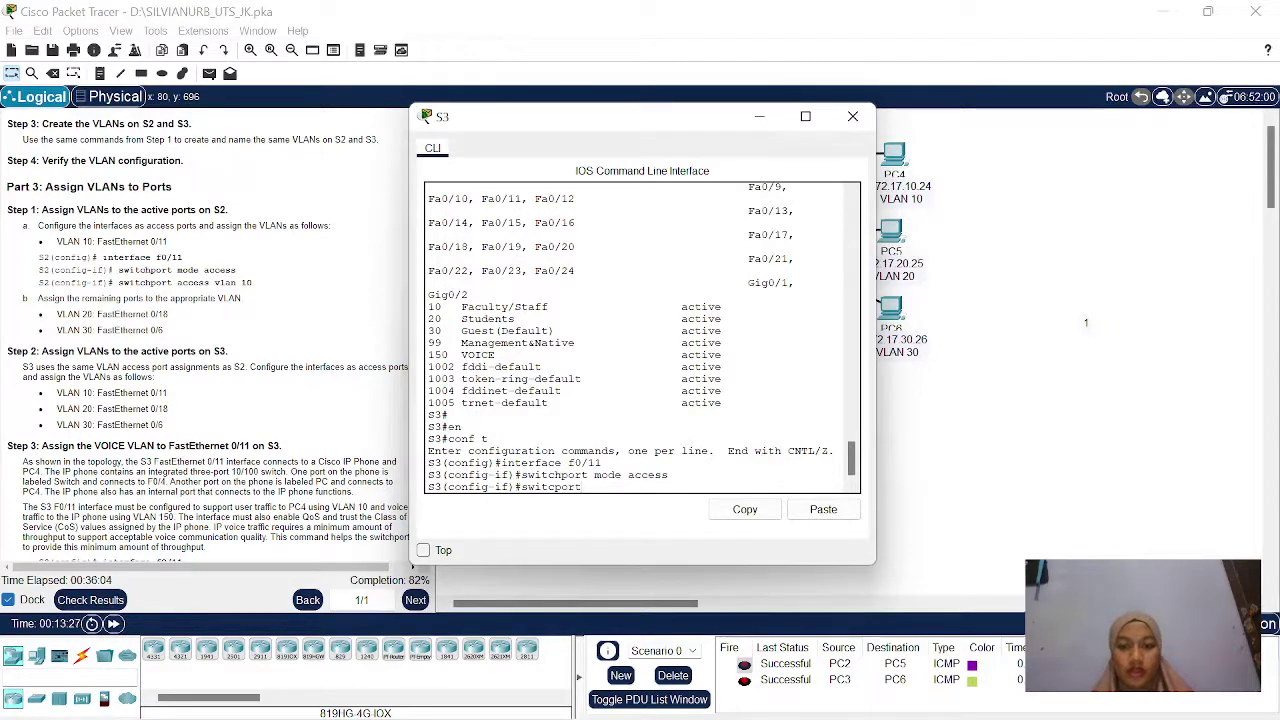
key("BackSpace")
key("BackSpace")
key("BackSpace")
key("BackSpace")
key("BackSpace")
key("BackSpace")
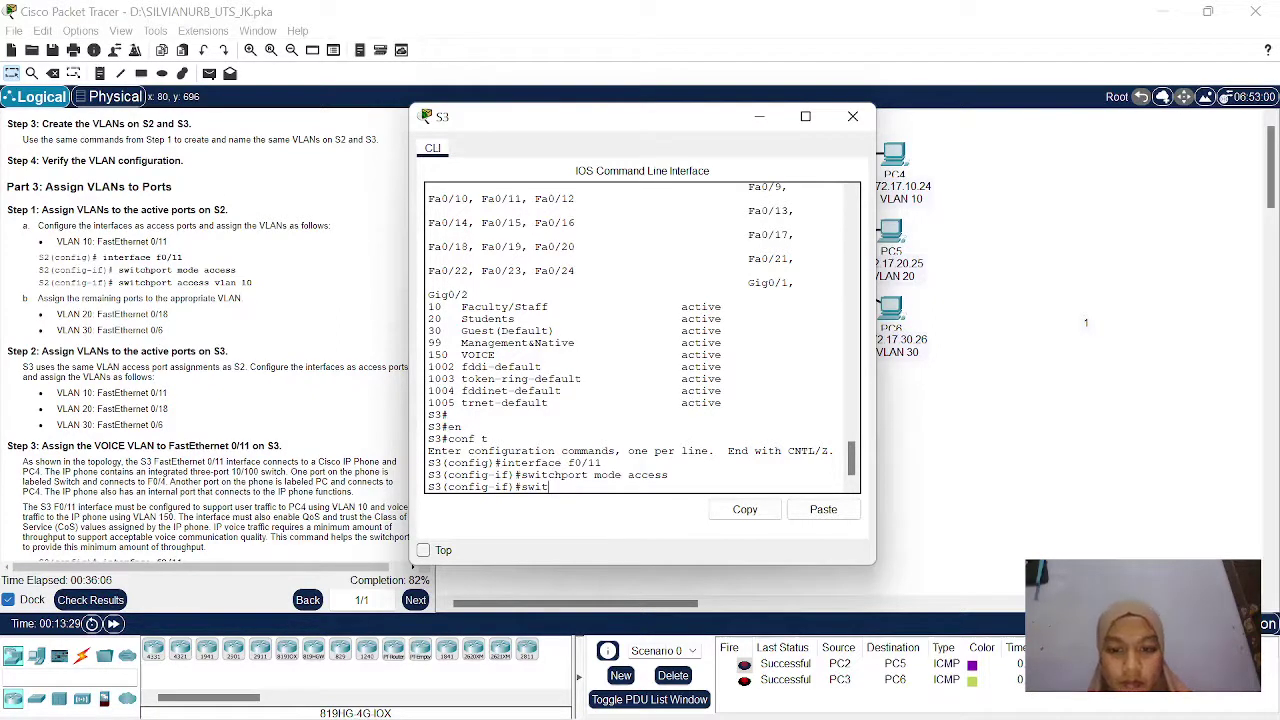
type("chpo")
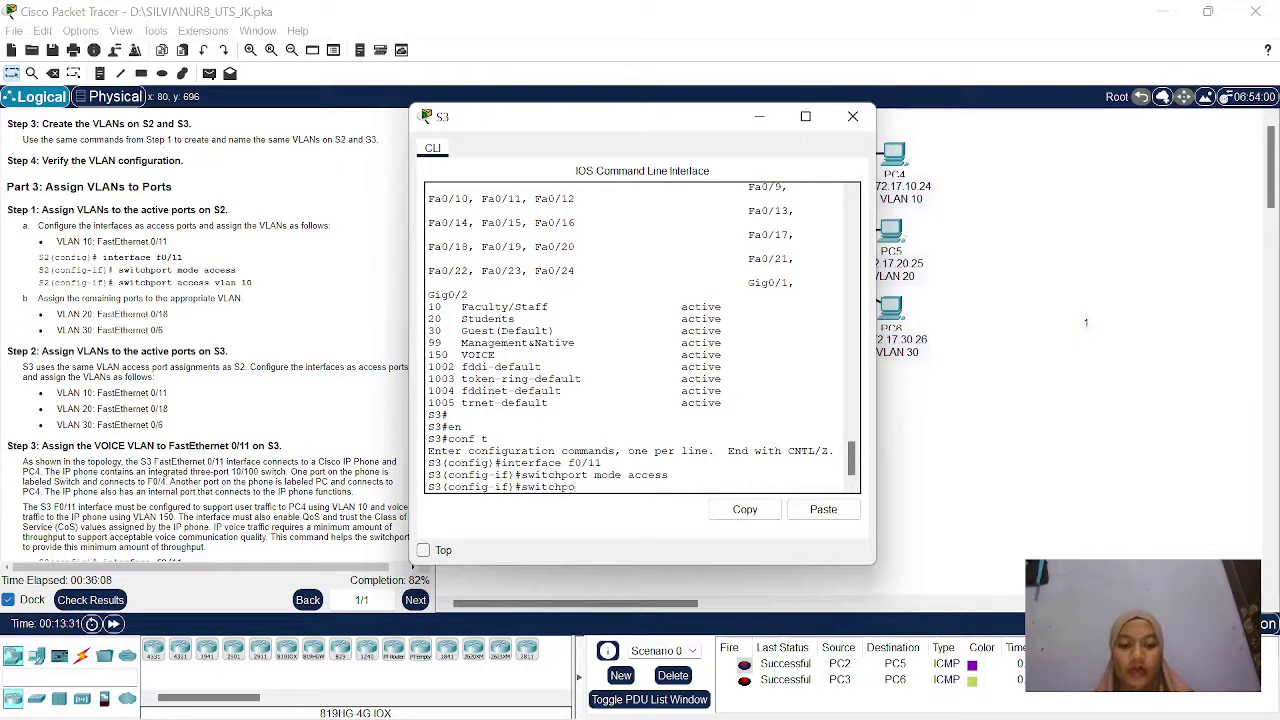
type("rt")
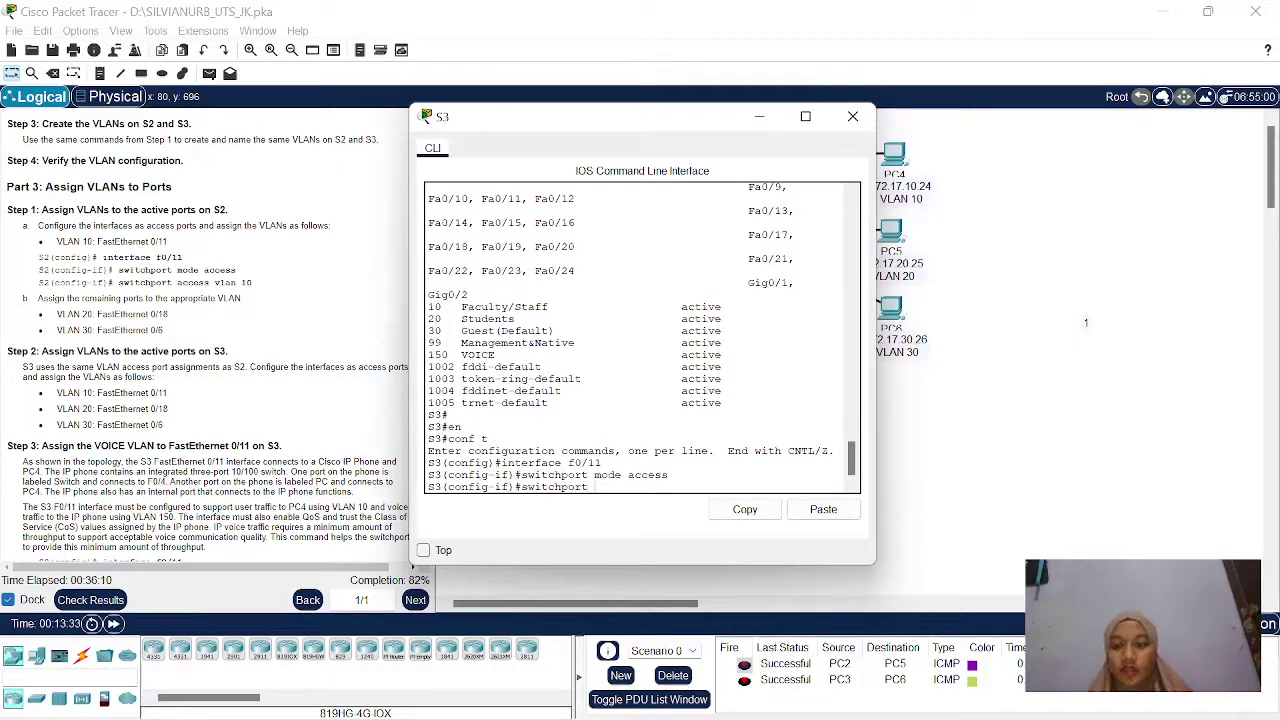
type(" access")
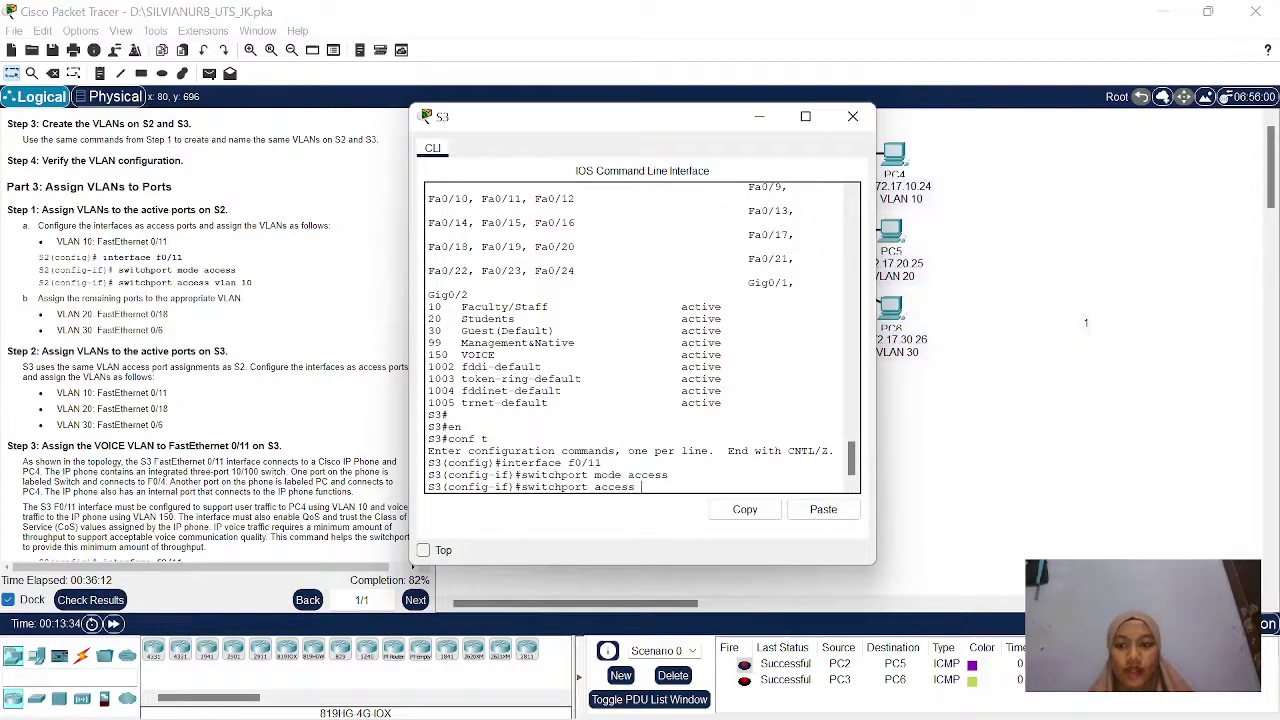
type(" vlan ")
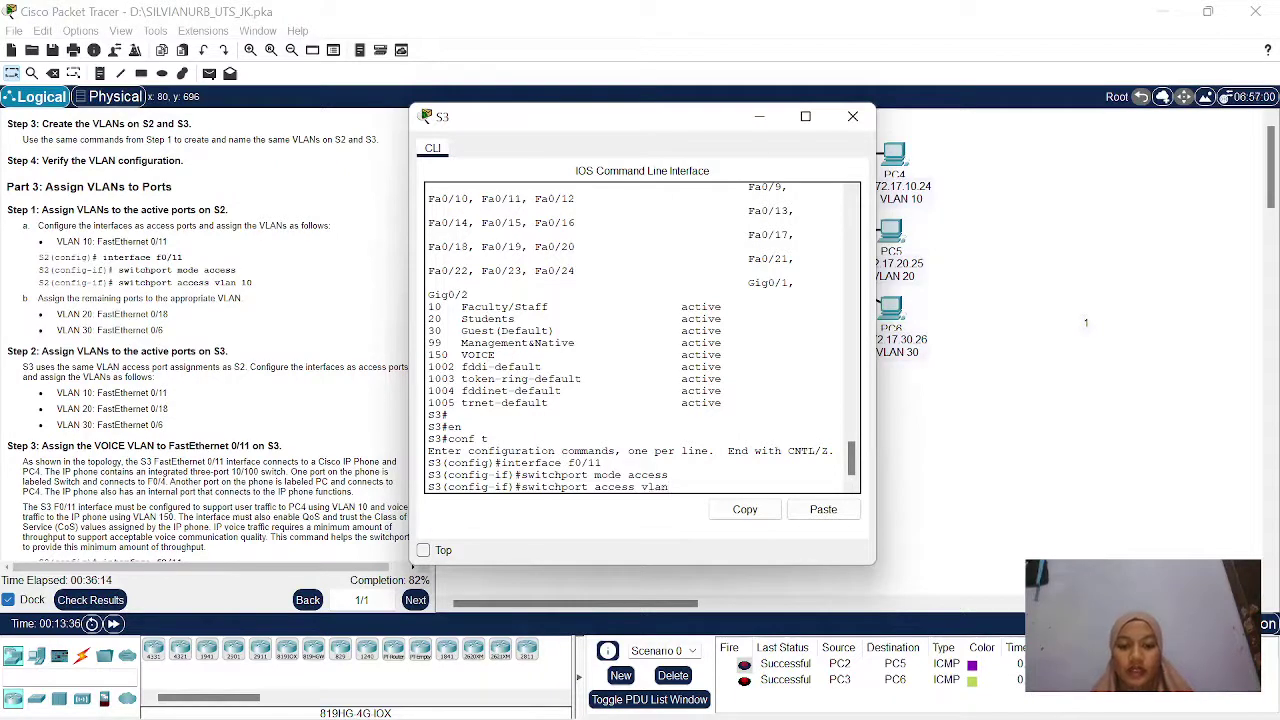
type("10")
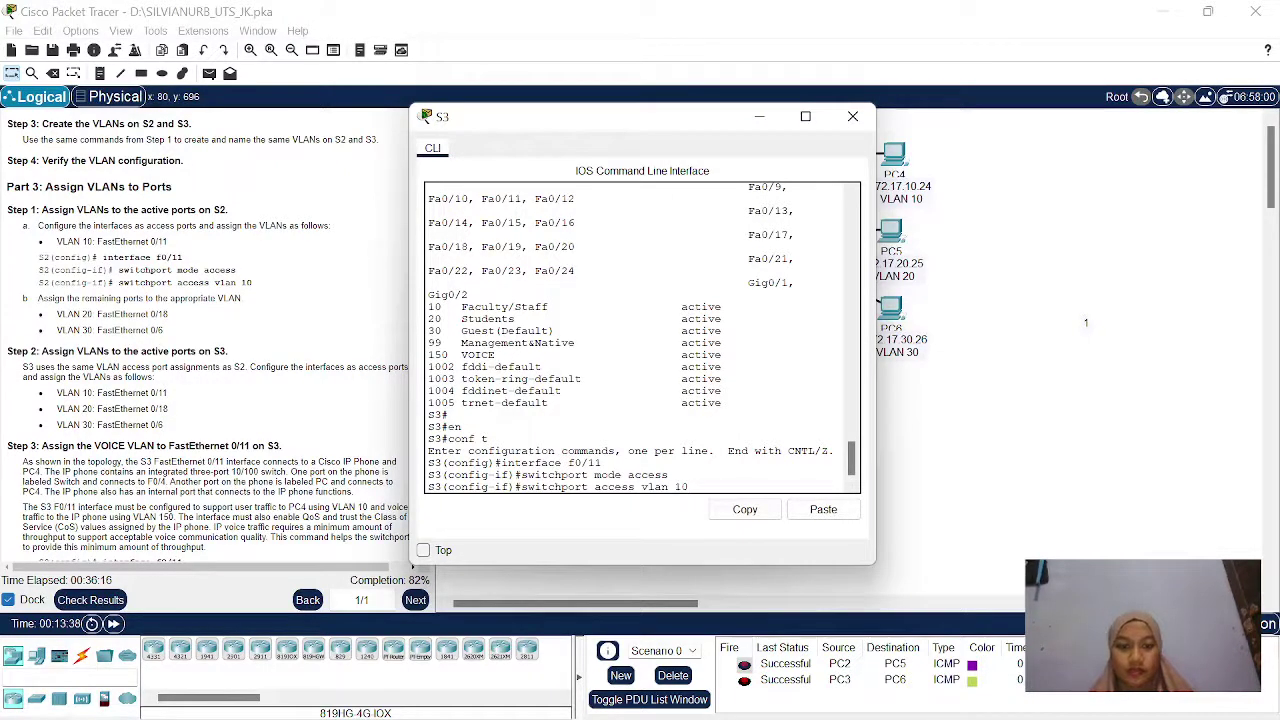
key("Return")
Configure interface f0/18 on S3 as an access port, reusing the earlier interface commands.
type("interface f0/11")
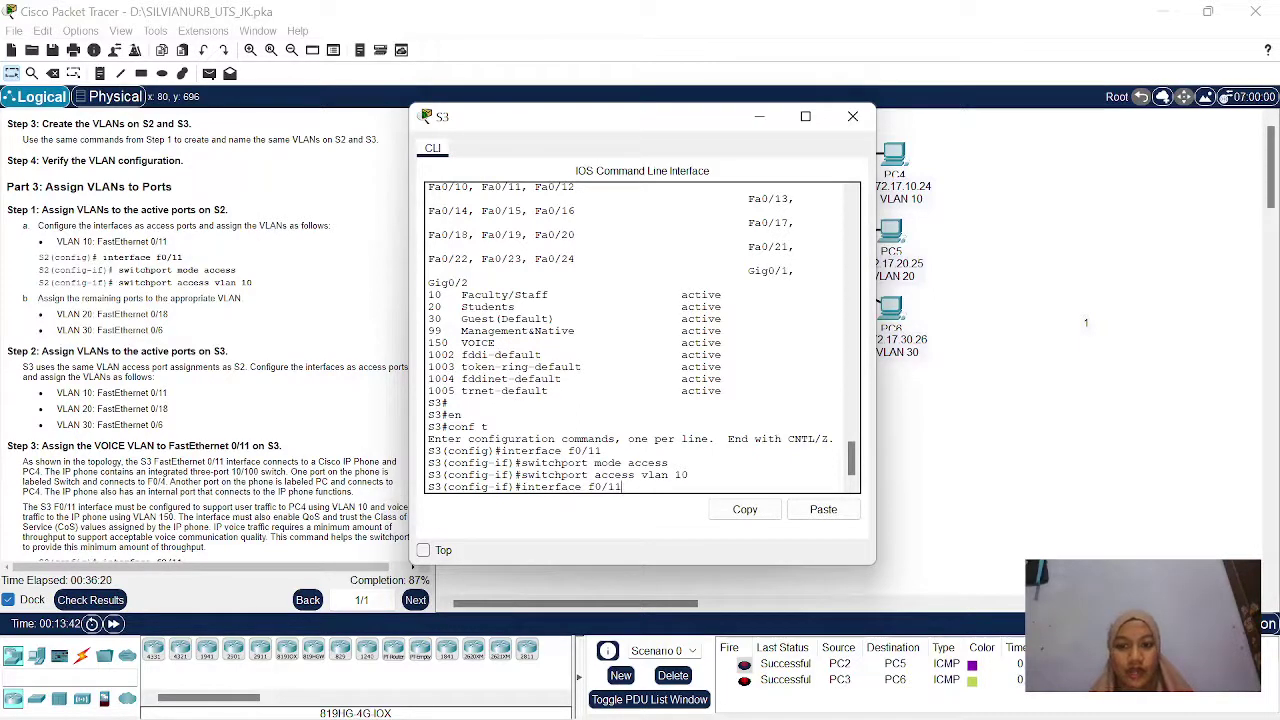
key("BackSpace")
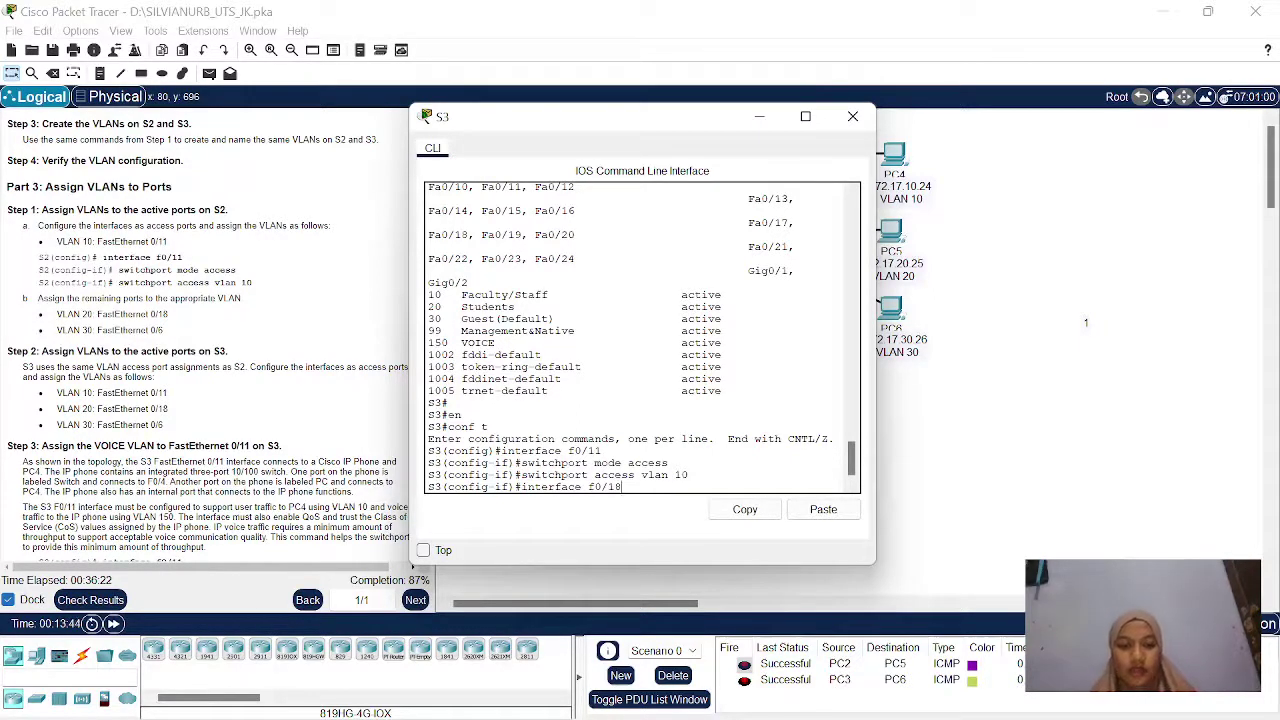
type("8")
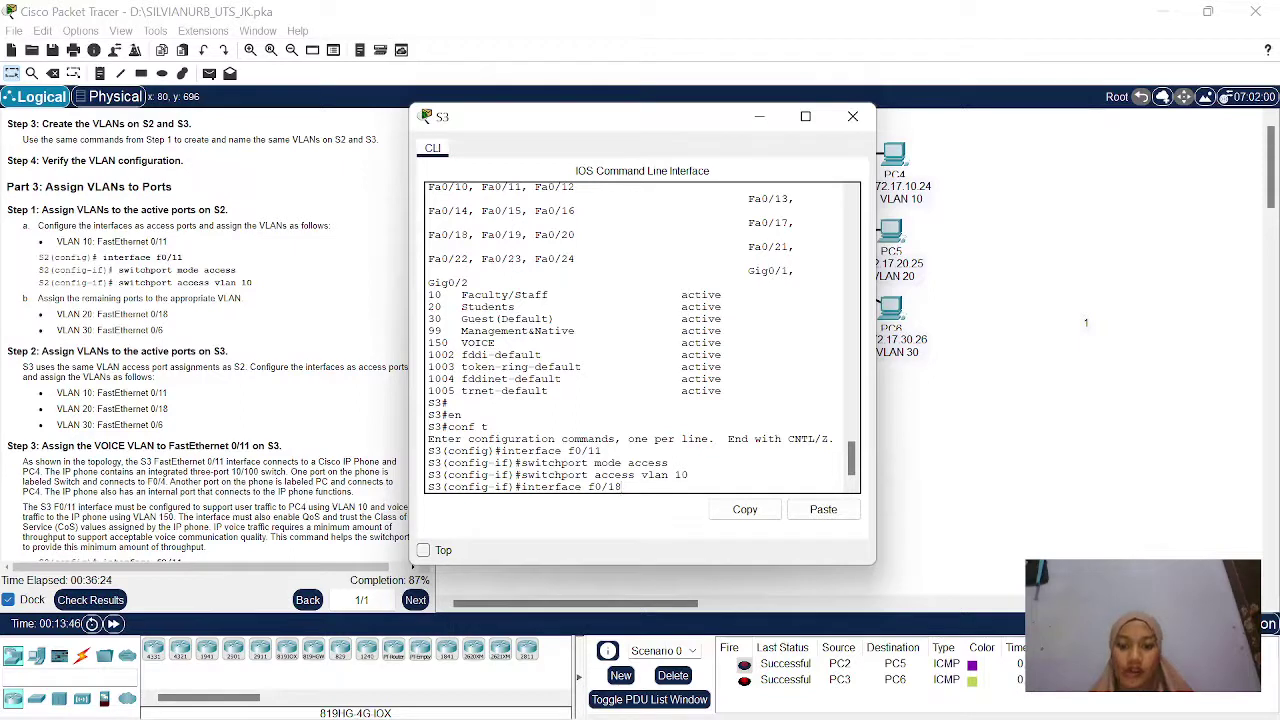
key("Return")
type("switchport mode access")
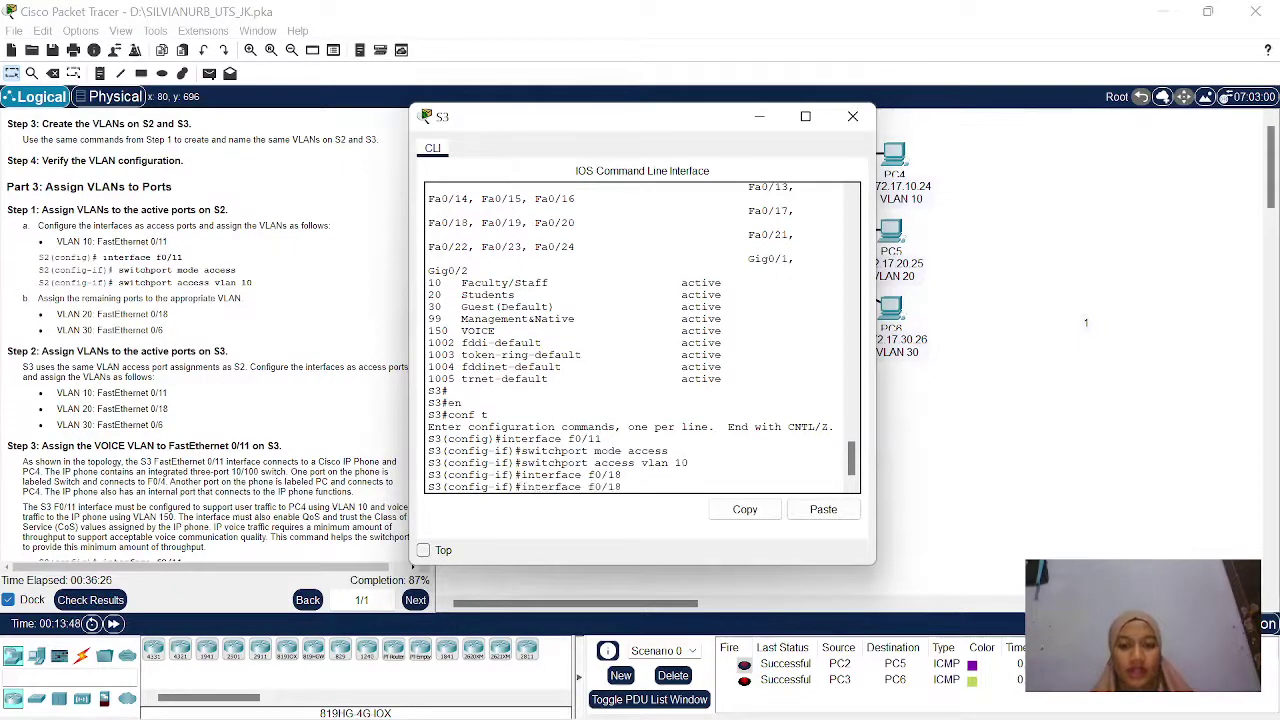
key("Return")
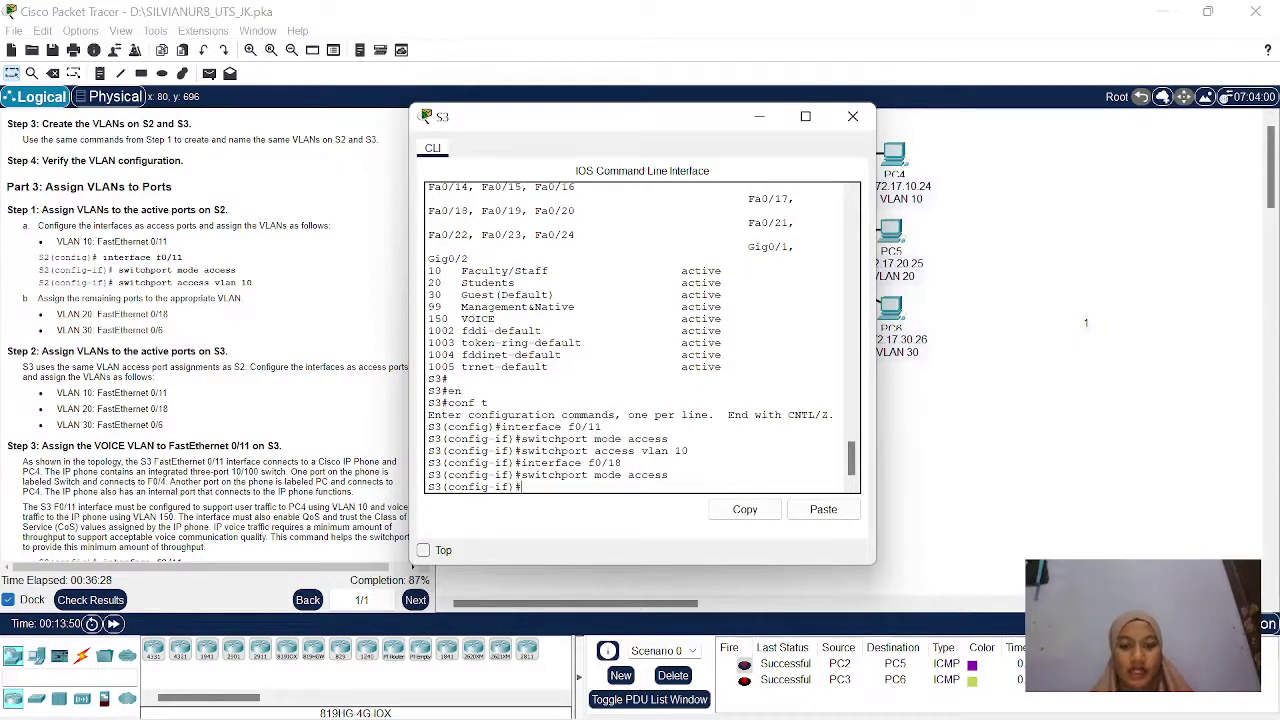
Assign access VLAN 20 to interface f0/18 on S3.
key("Up")
key("Up")
key("Up")
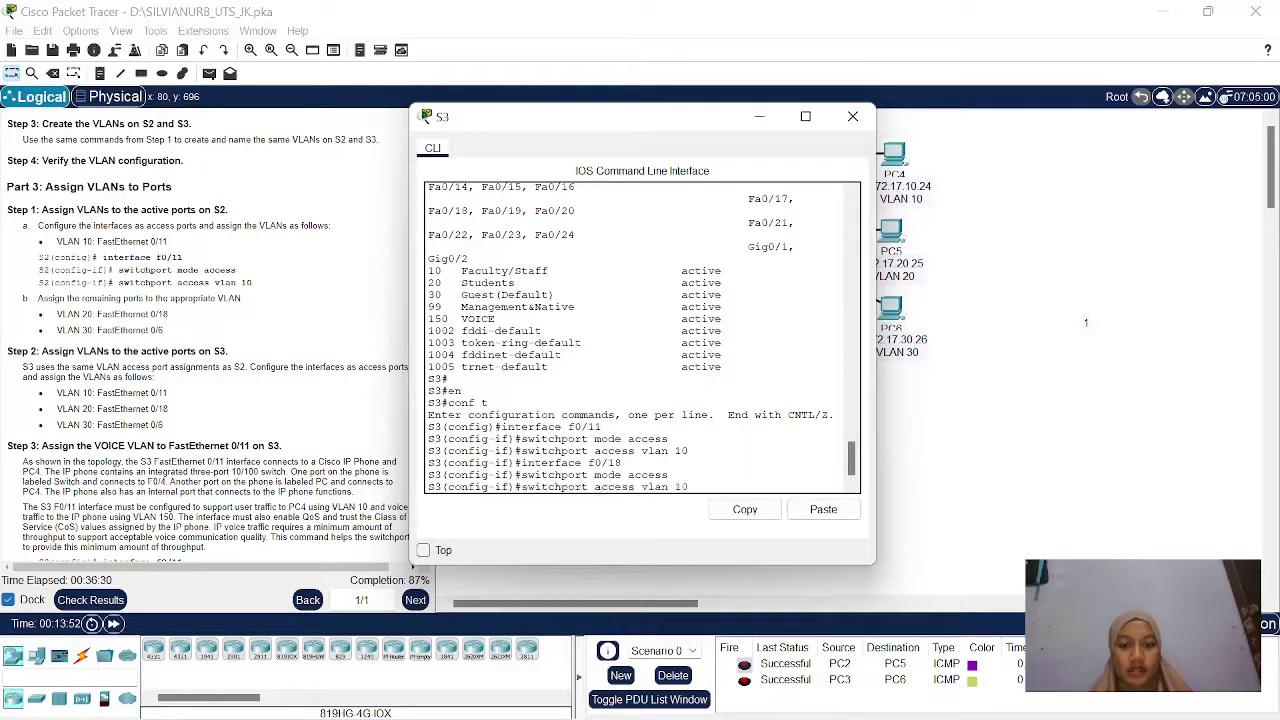
key("BackSpace")
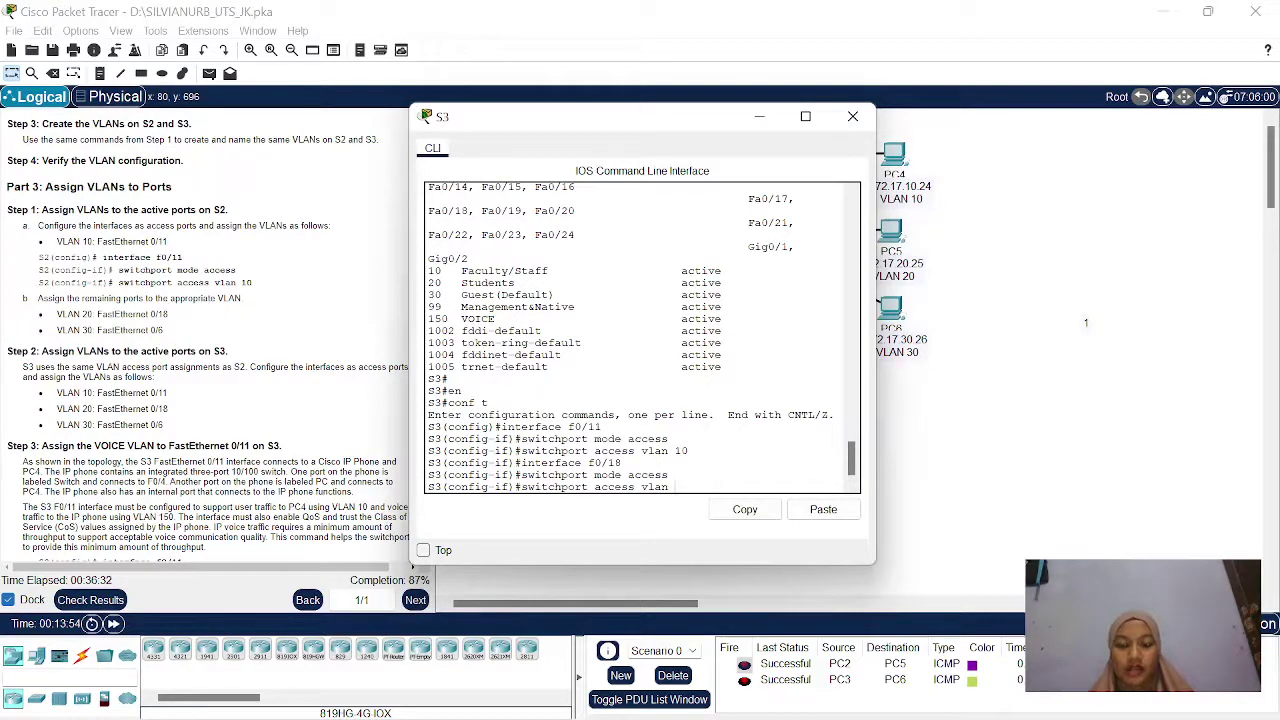
type("20")
key("Return")
Configure interface f0/6 on S3 as an access port with switchport mode access.
key("Up")
key("Up")
key("Up")
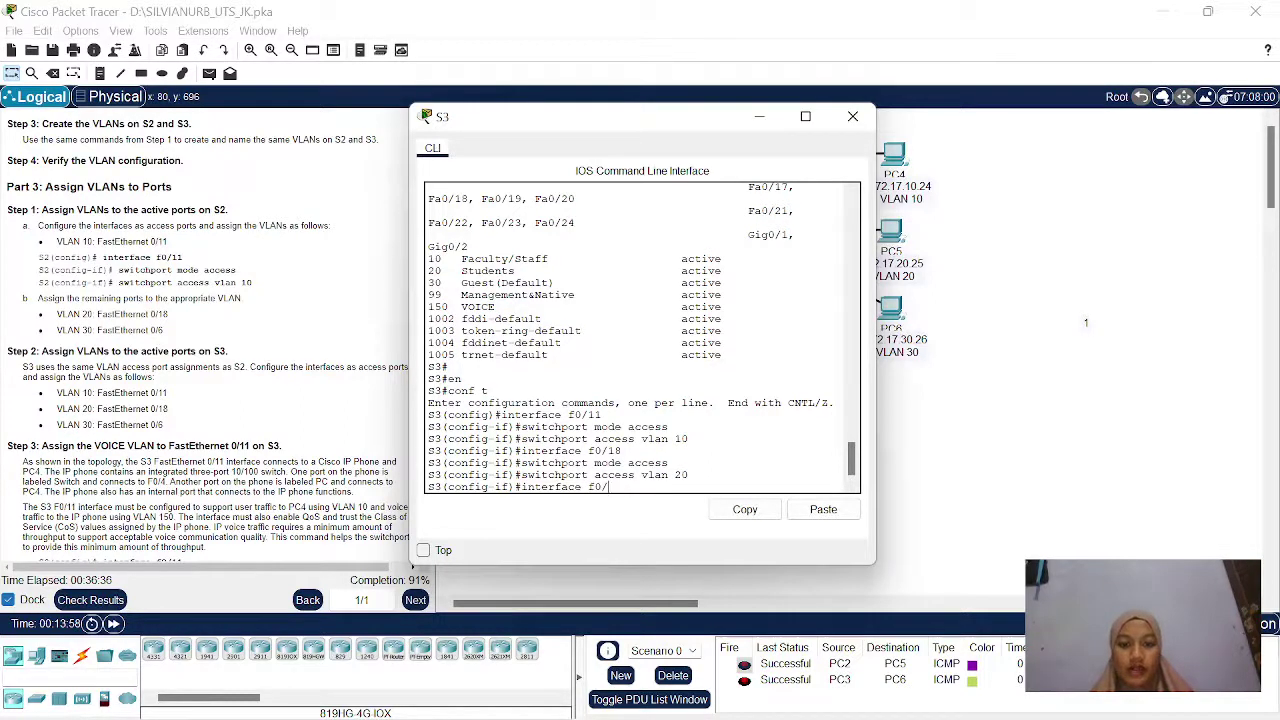
type("6")
key("Return")
type("switchport mode access")
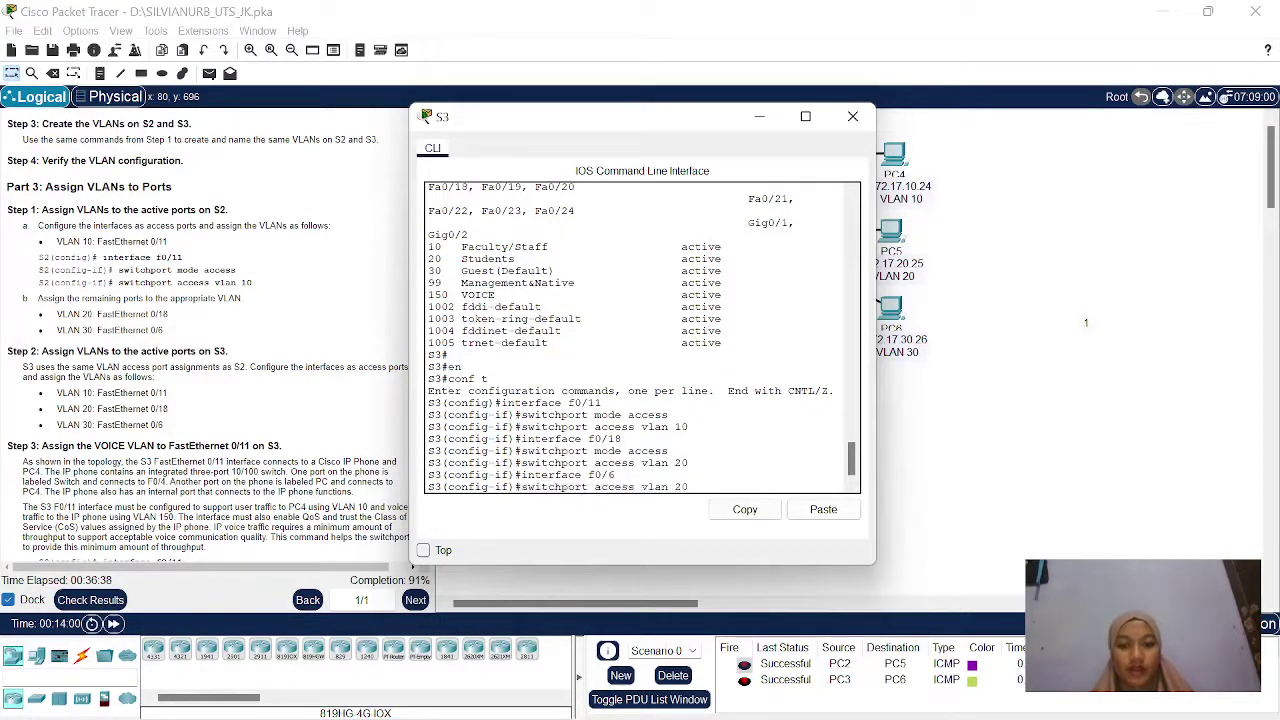
key("Return")
Assign access VLAN 30 to interface f0/6 on S3.
key("Up")
key("Up")
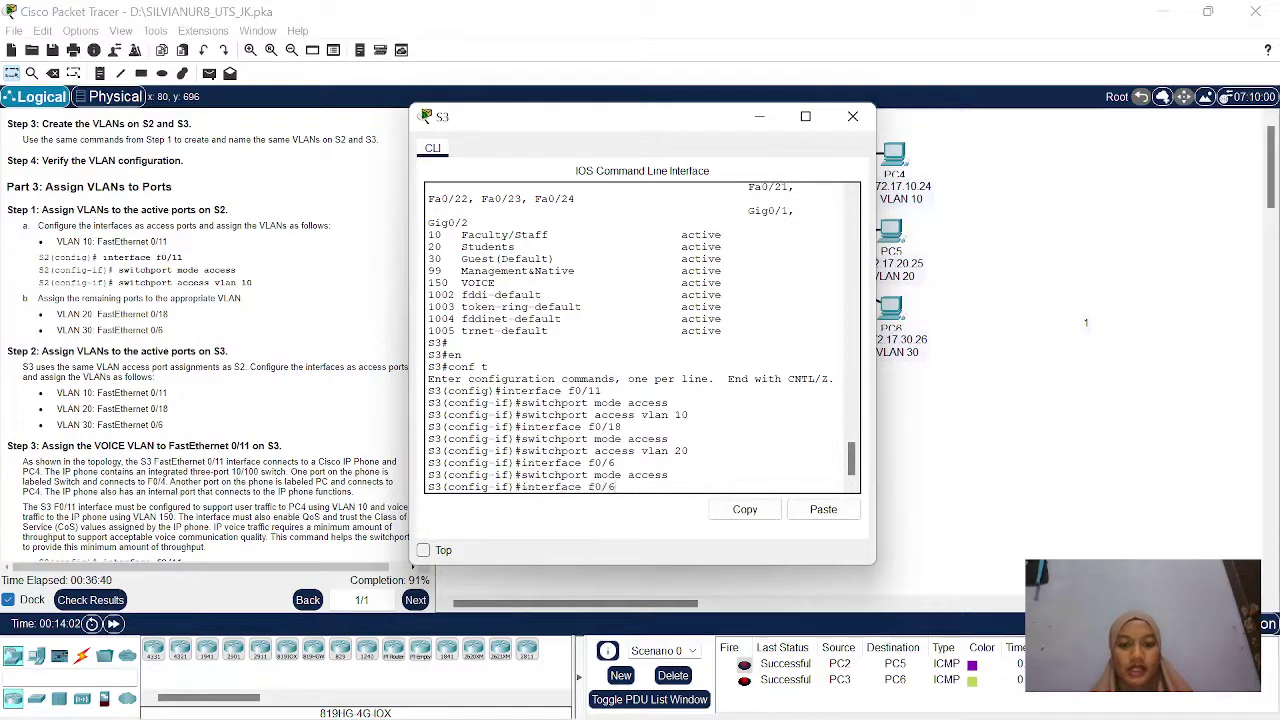
key("BackSpace")
key("BackSpace")
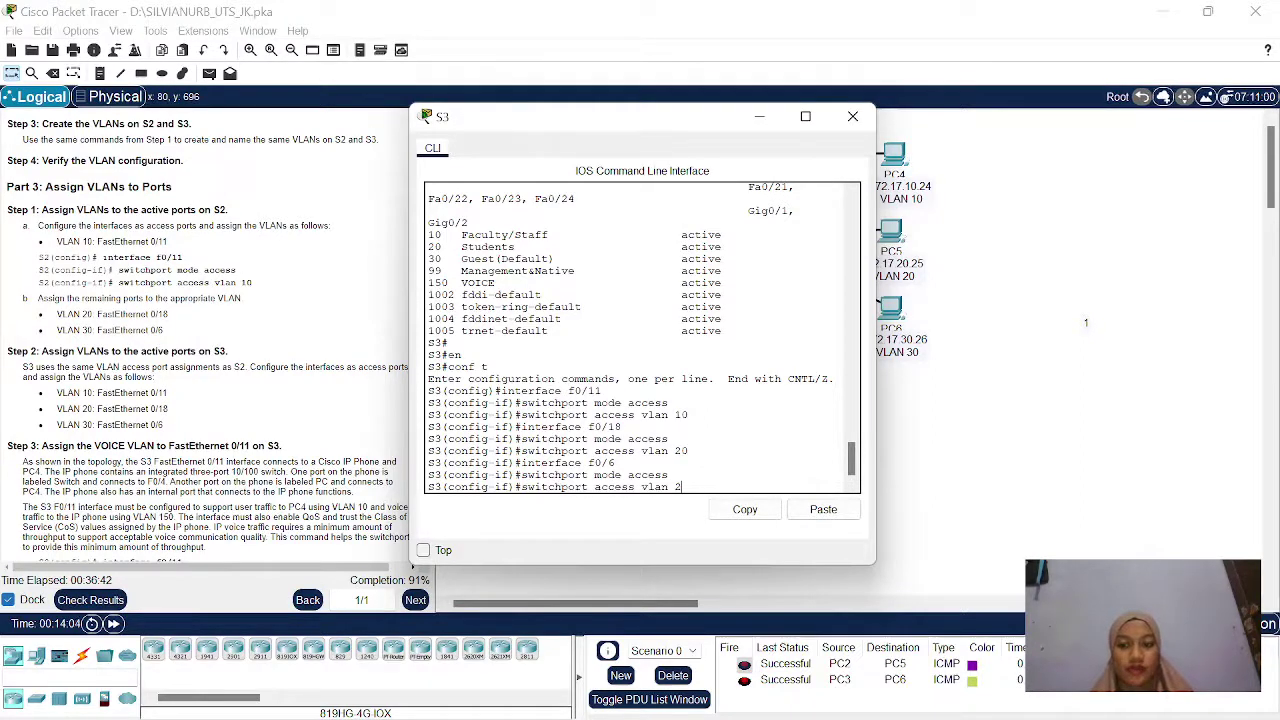
type("30")
key("Return")
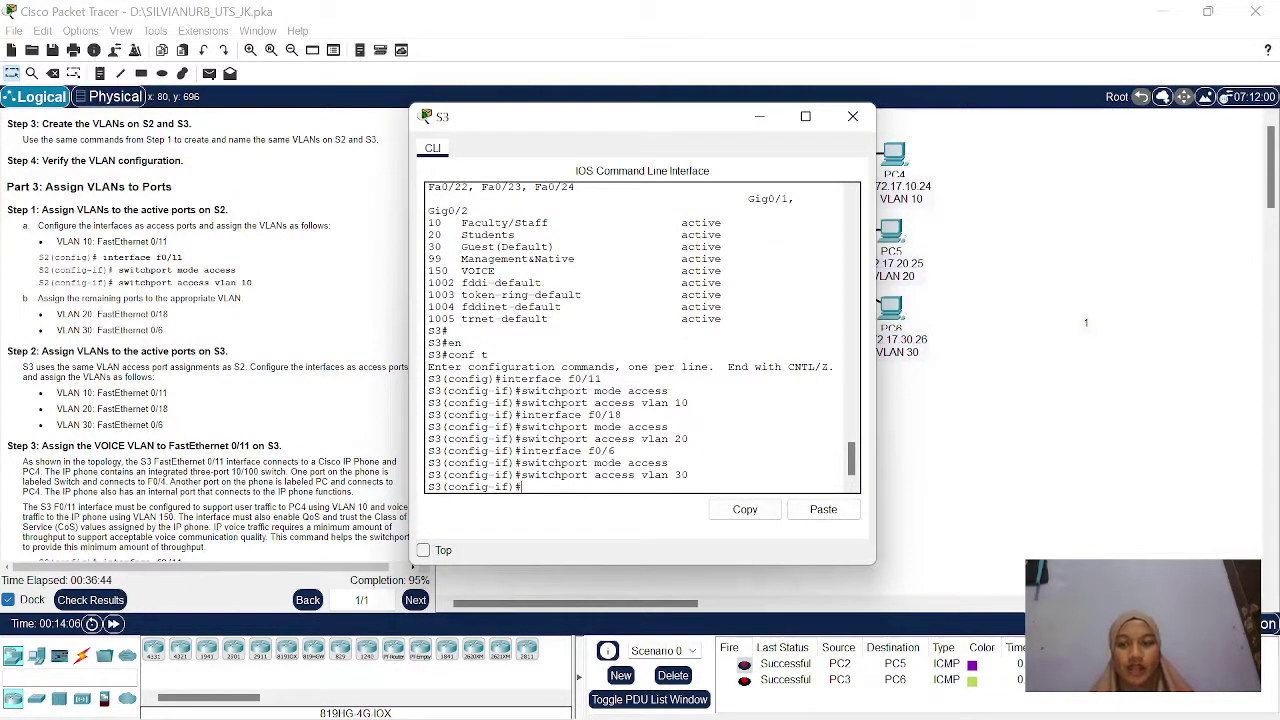
Close the S3 console and read the lab instructions for assigning the VOICE VLAN to FastEthernet 0/11.
scroll(205, 335, "down", 2)
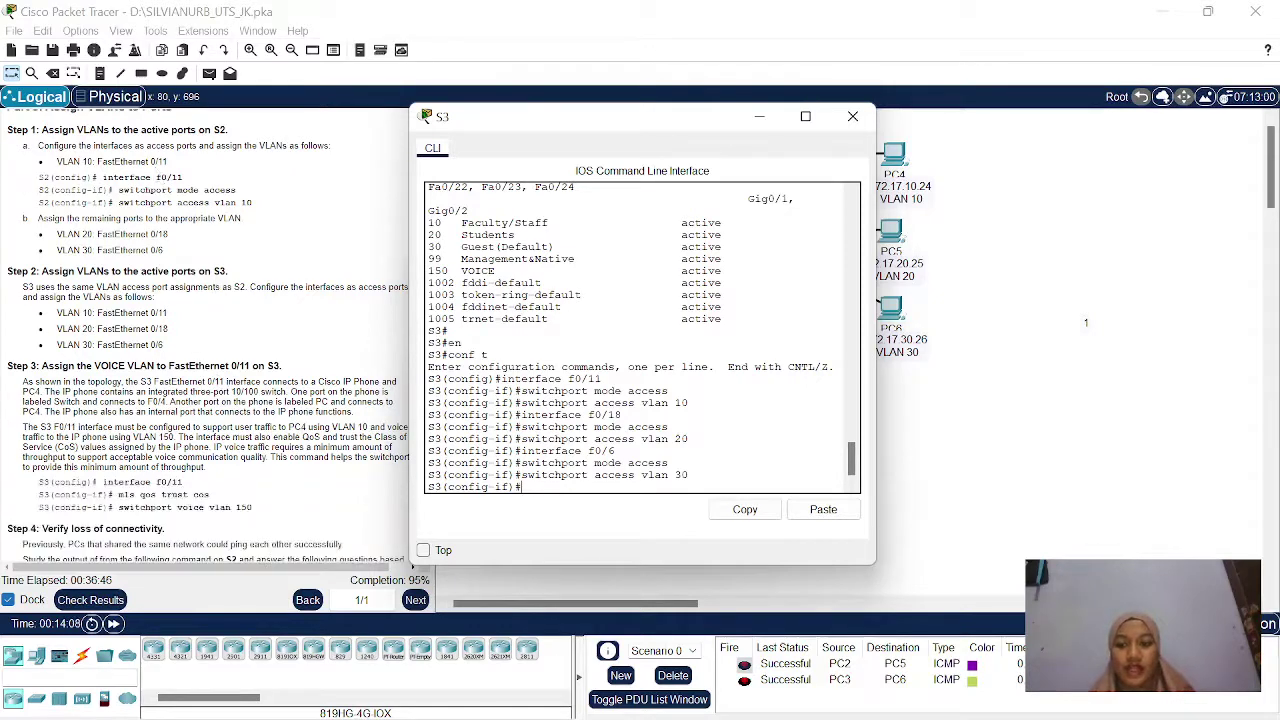
left_click(853, 118)
scroll(205, 462, "down", 2)
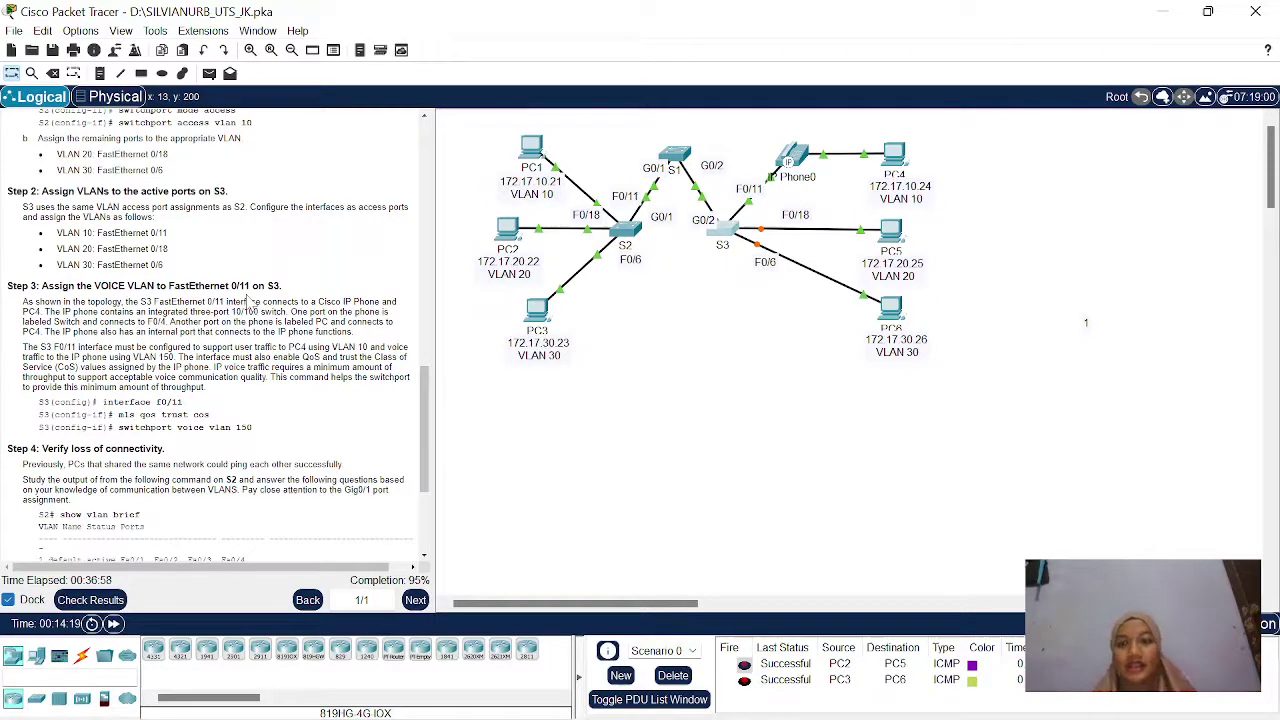
mouse_move(700, 260)
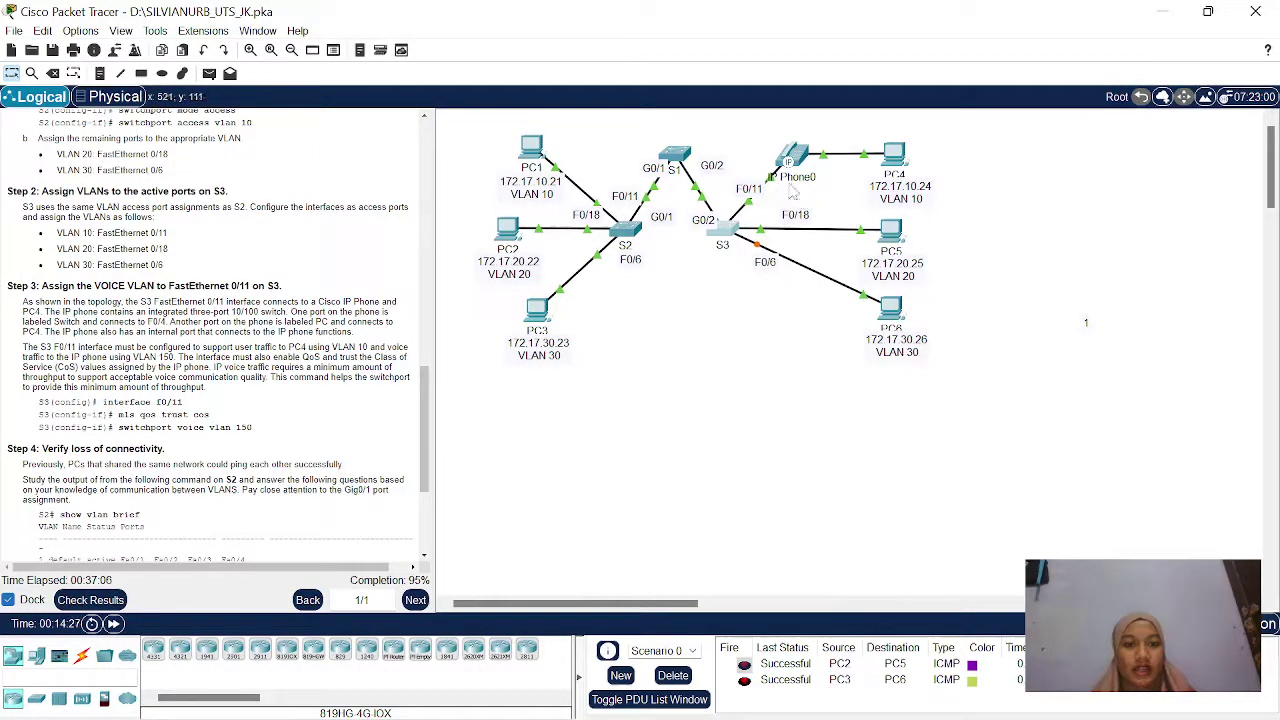
scroll(215, 335, "down", 1)
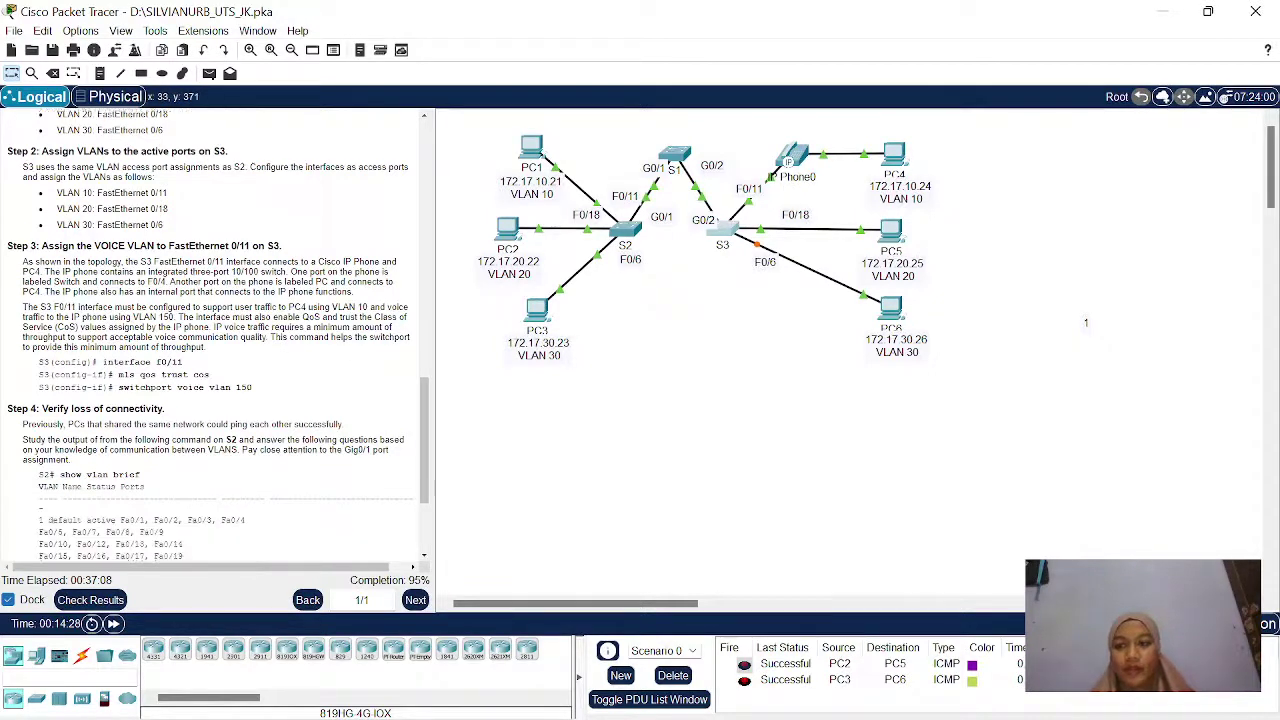
scroll(117, 370, "down", 1)
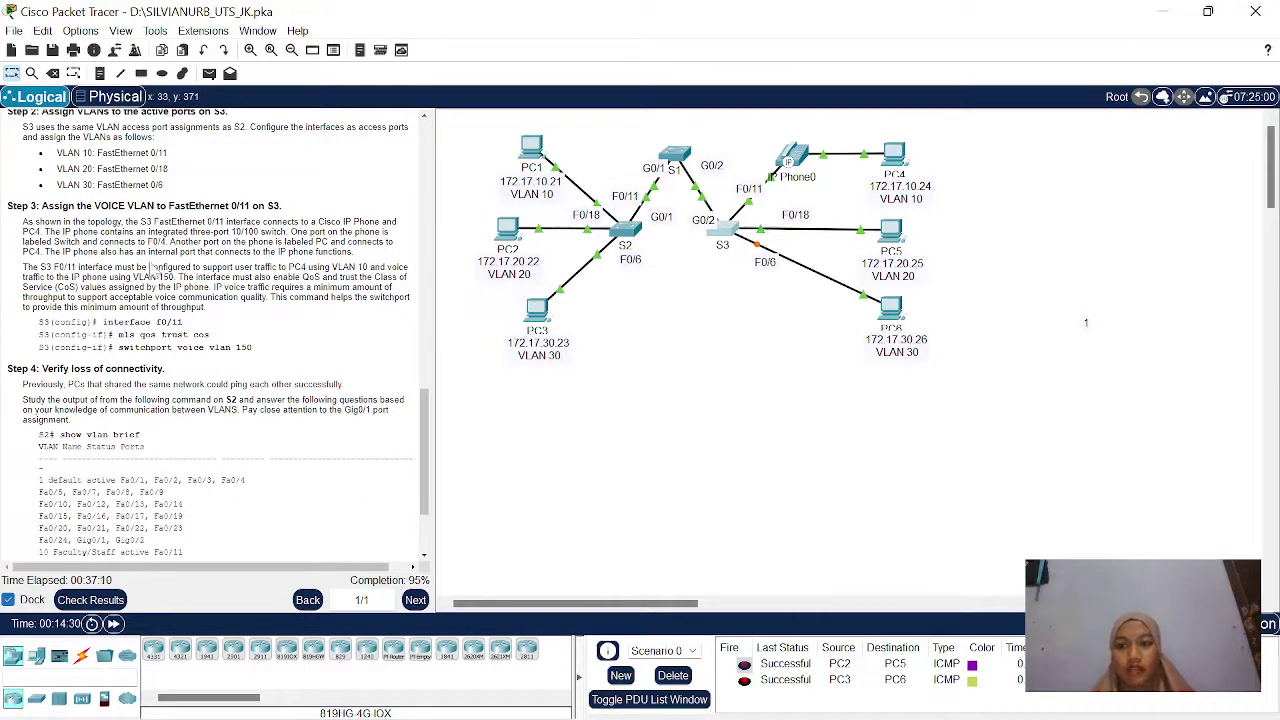
scroll(152, 268, "down", 1)
scroll(152, 268, "up", 1)
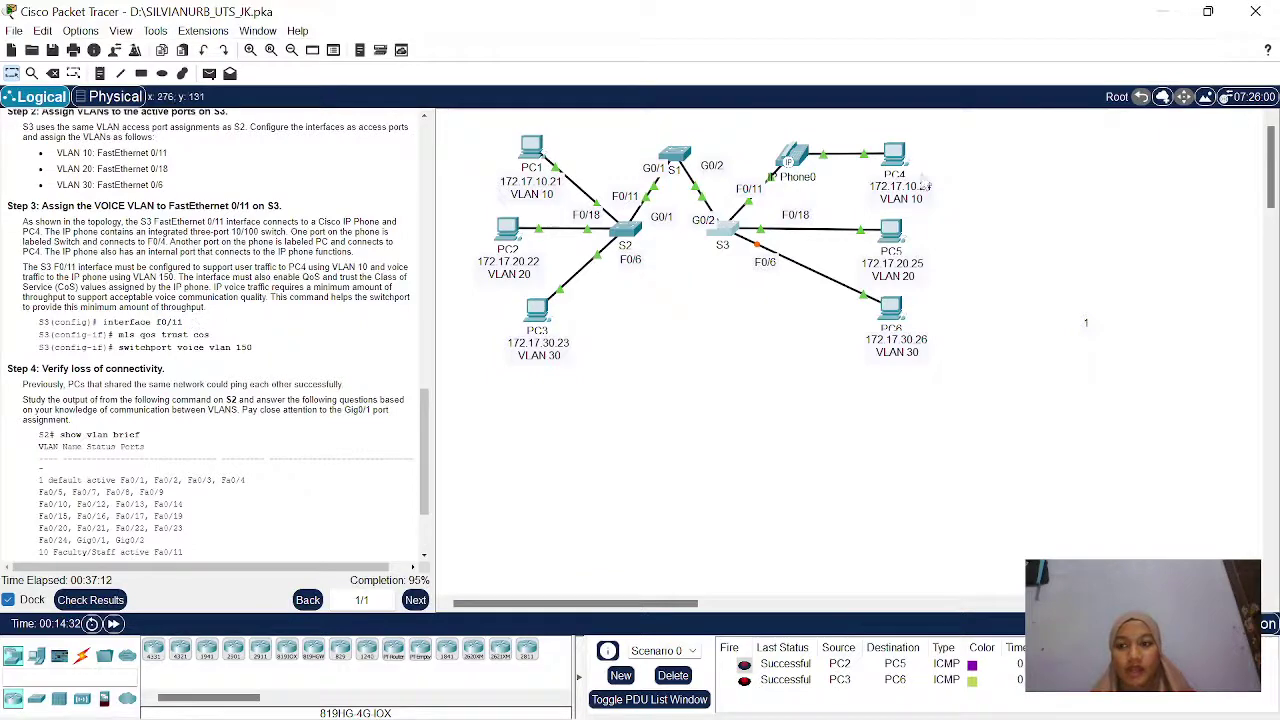
Reopen the S3 console, enter interface f0/11 and set it to switchport mode access.
left_click(724, 224)
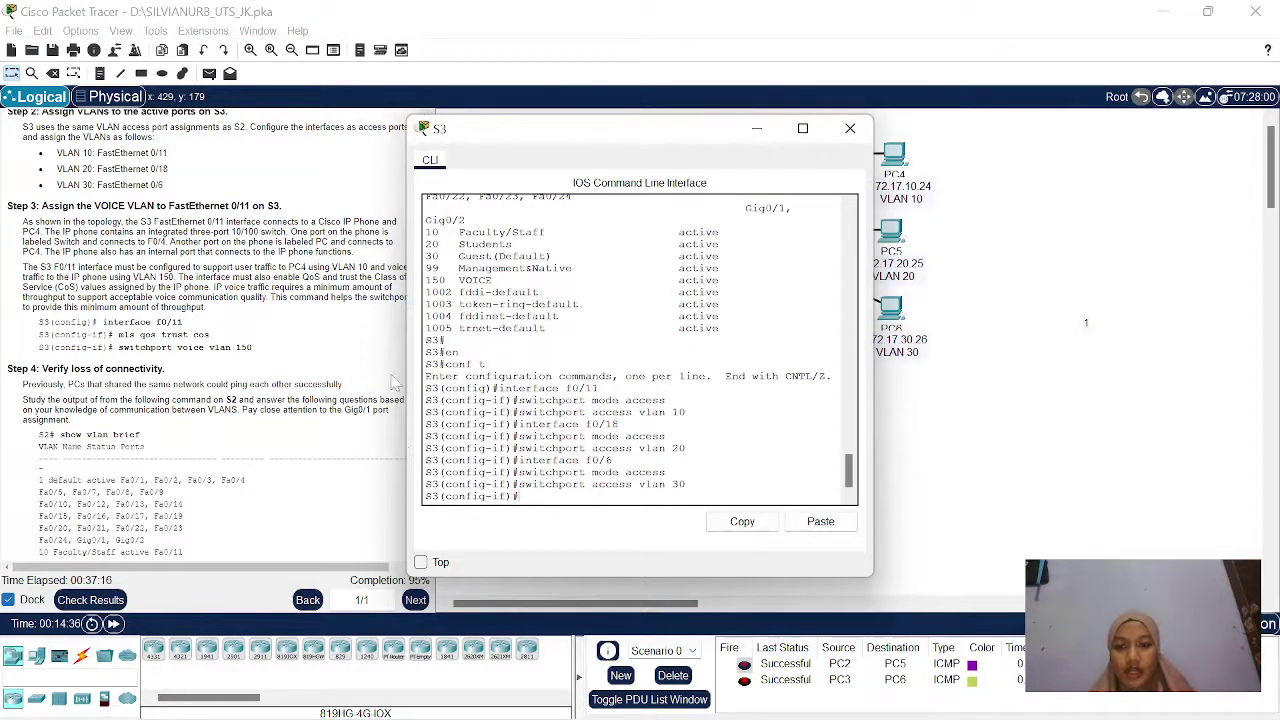
type("interface")
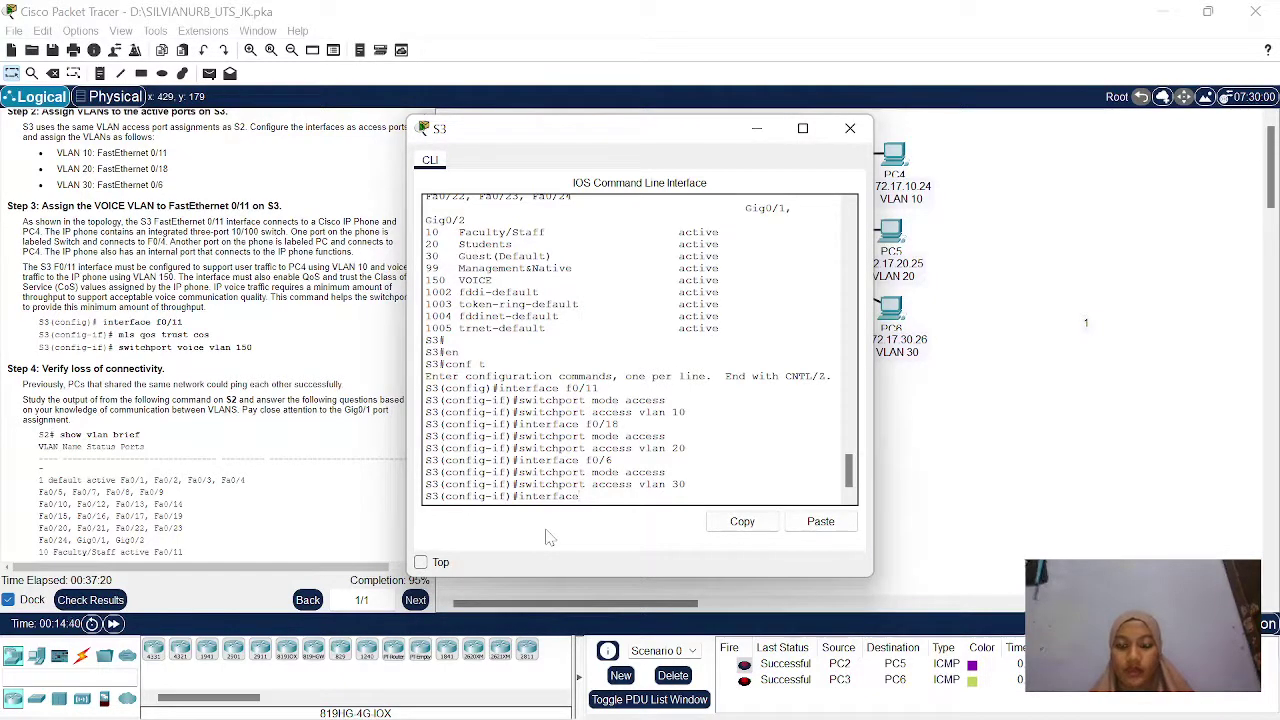
type(" f0/11")
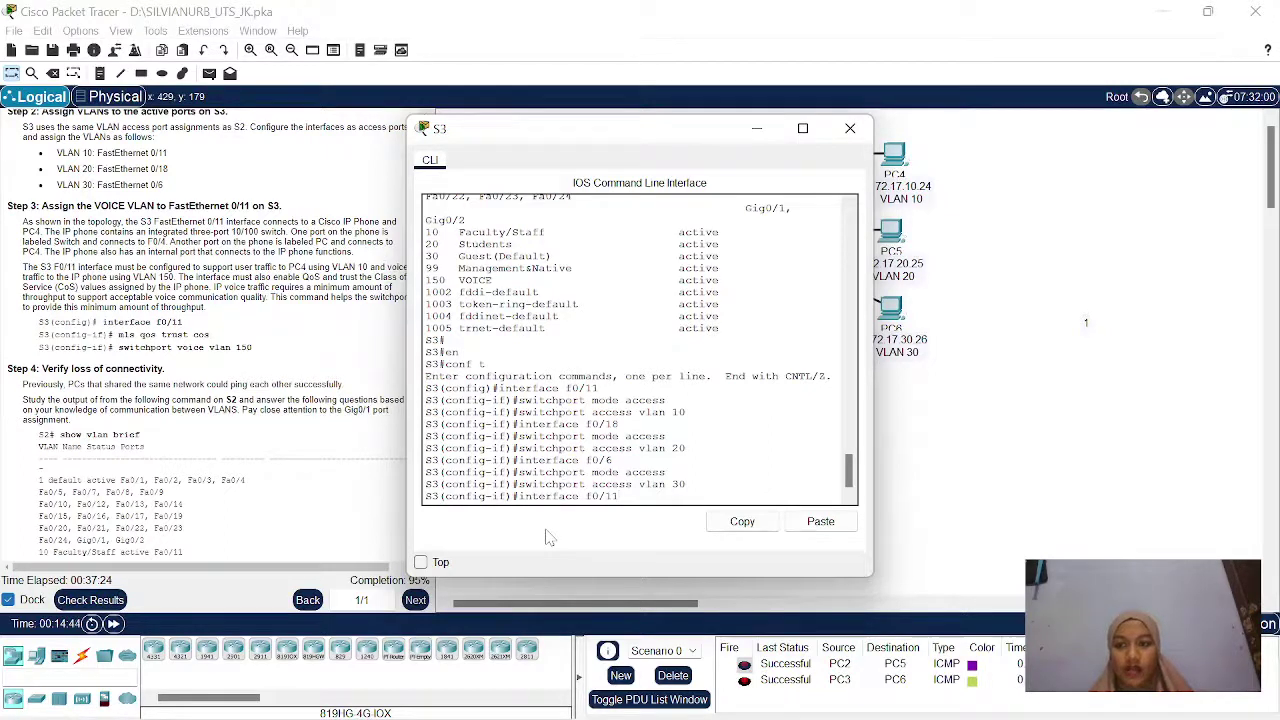
key("Return")
type("sw")
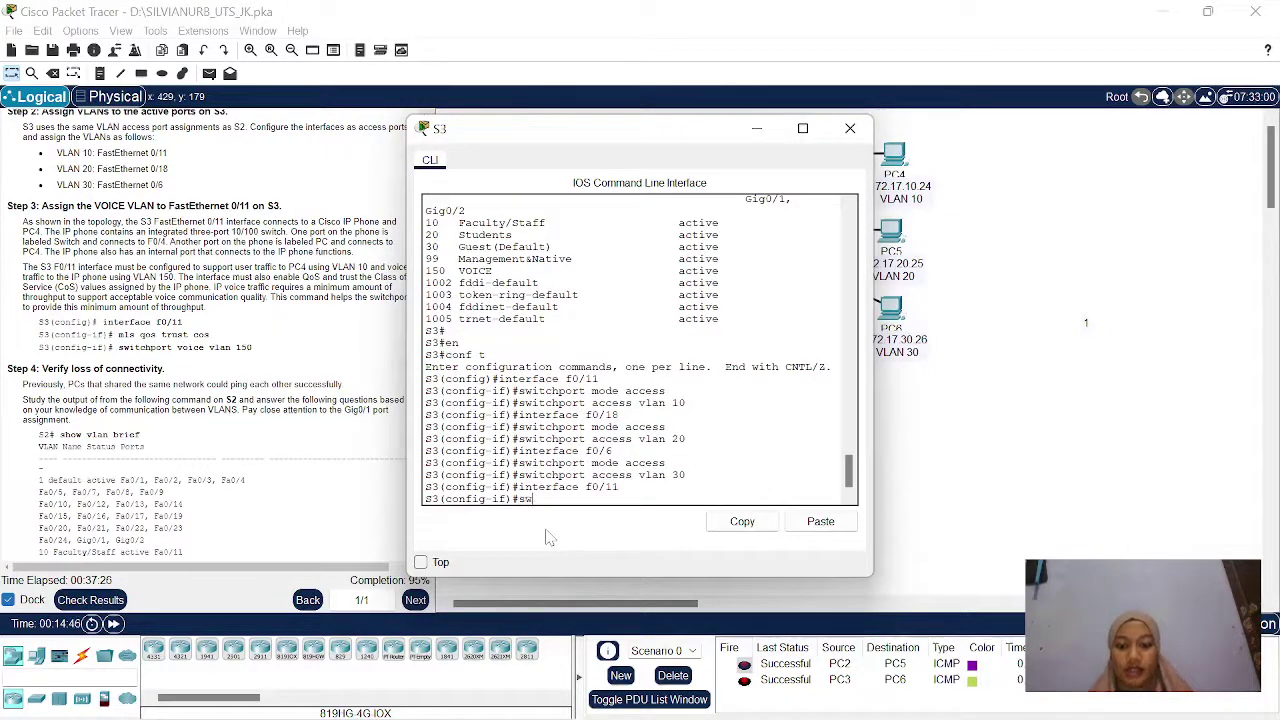
key("BackSpace")
key("BackSpace")
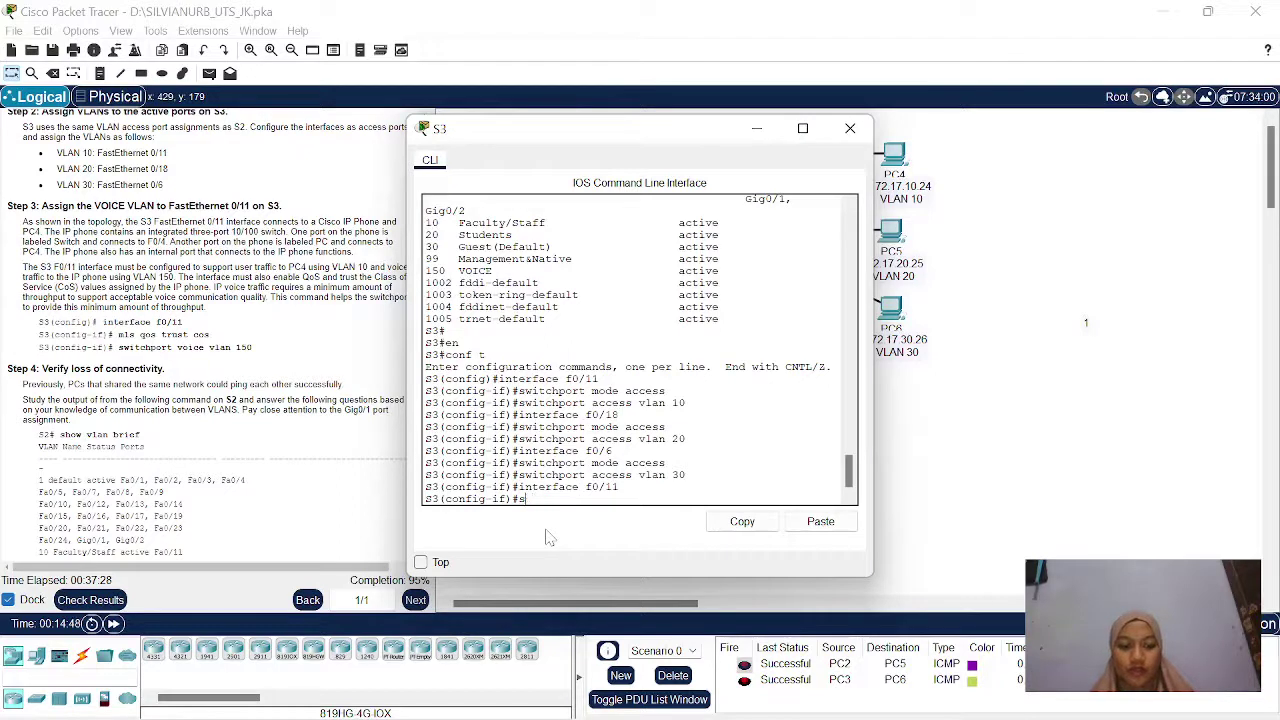
key("BackSpace")
type("switchport mode access")
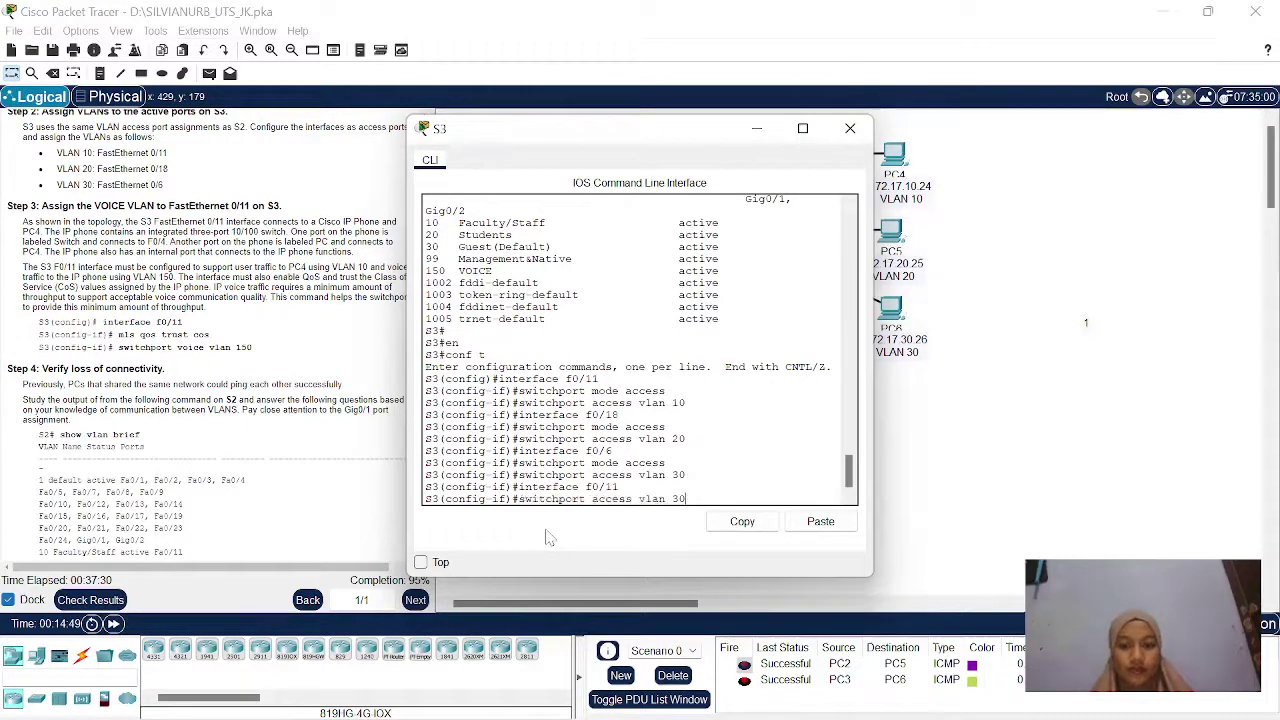
key("Return")
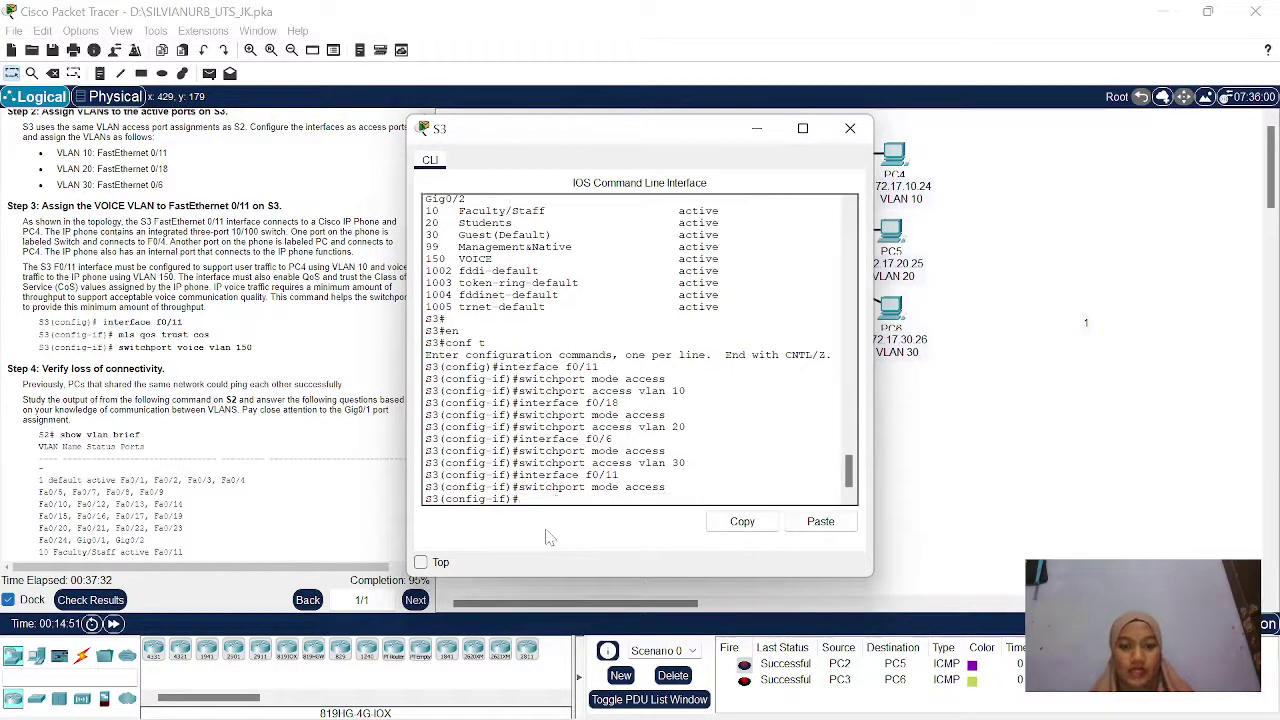
Set the access VLAN of interface f0/11 on S3 to VLAN 10 again.
key("Up")
key("Up")
key("Up")
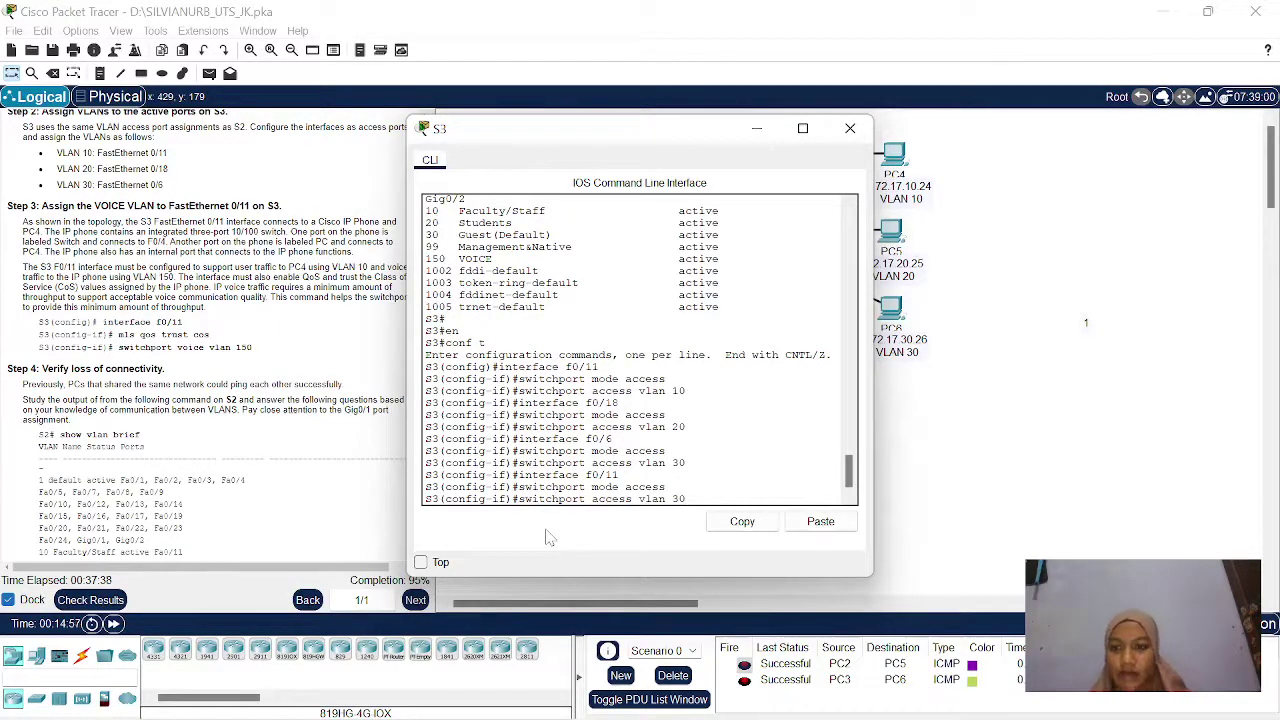
key("BackSpace")
type("10")
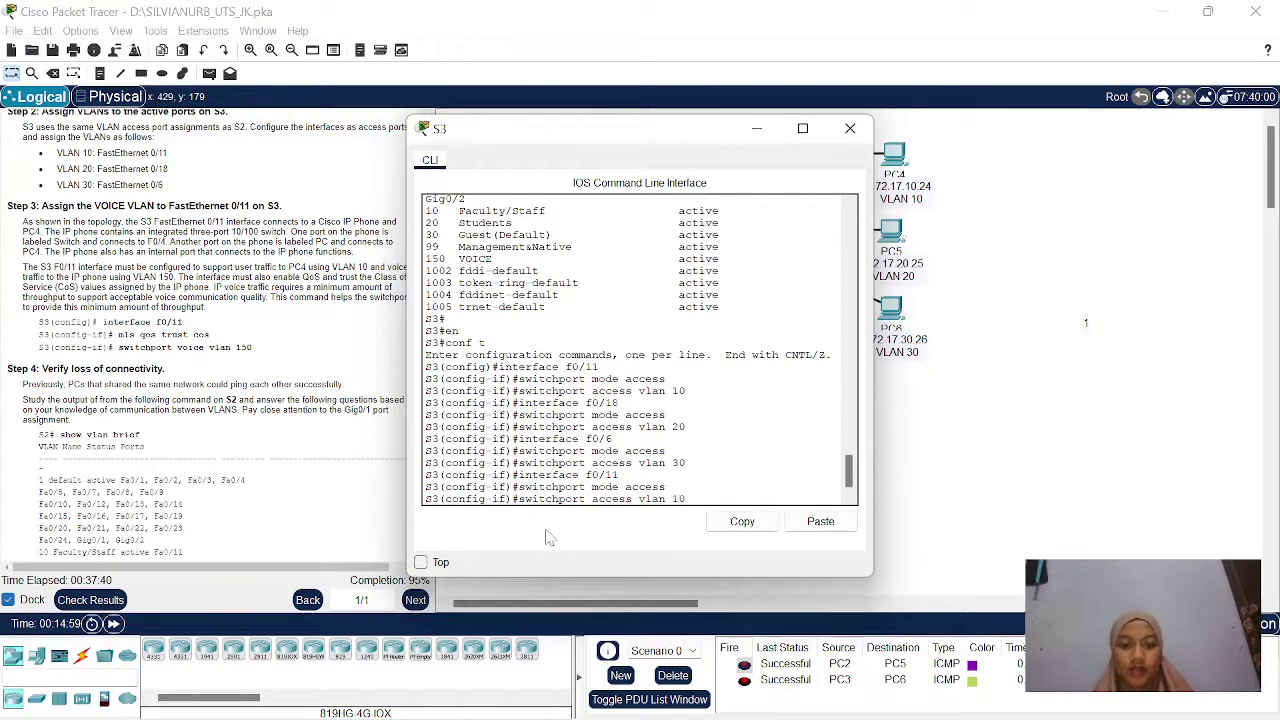
key("Return")
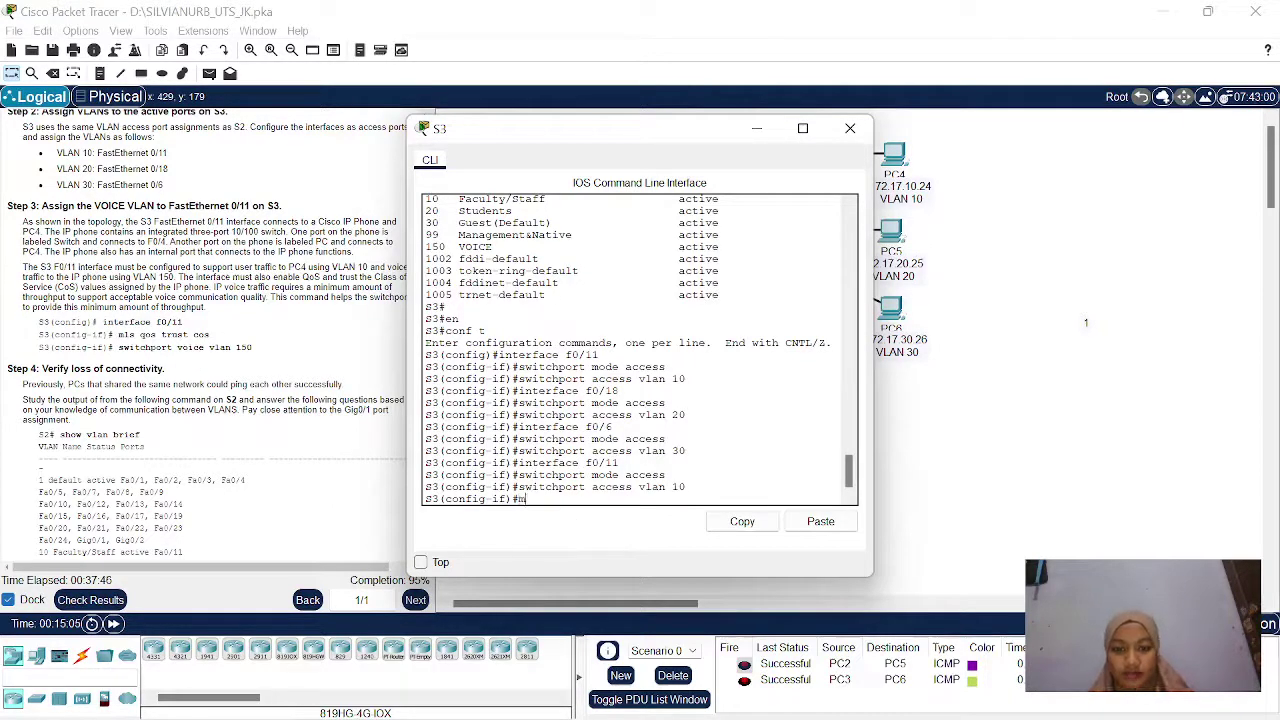
Enable trust of Class of Service values on S3 interface f0/11 with mls qos trust cos.
type("ls")
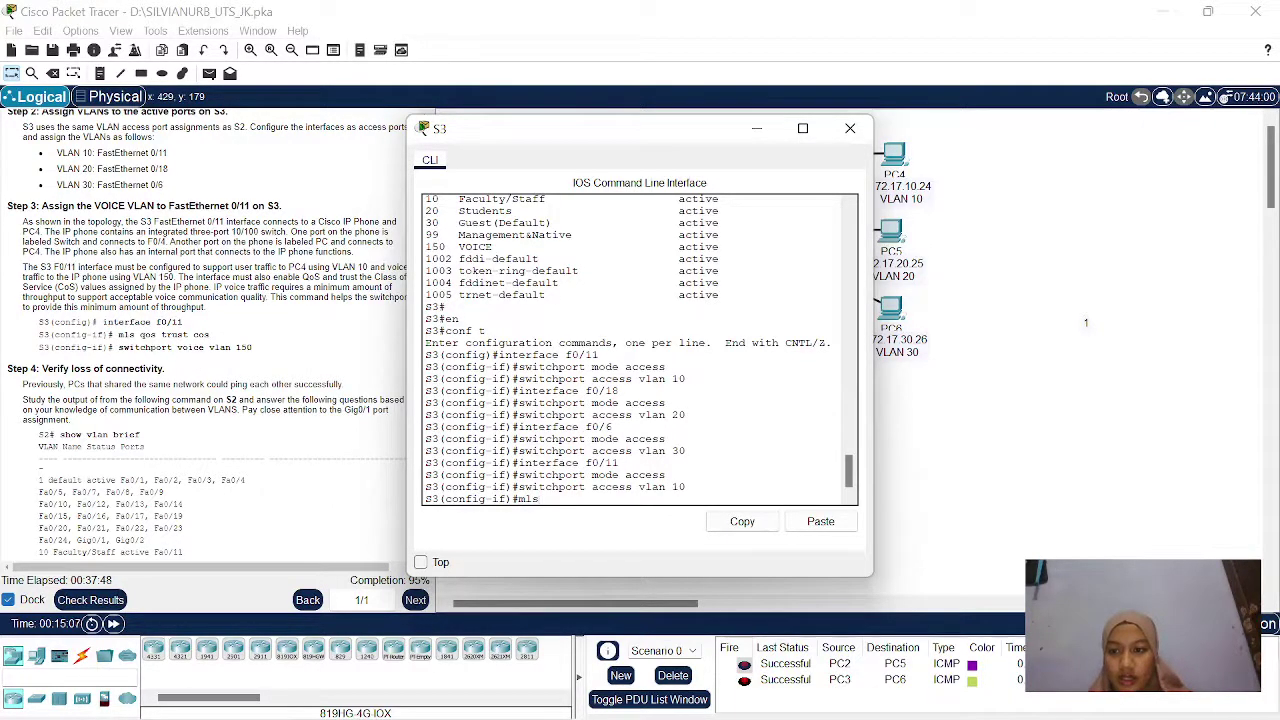
key("BackSpace")
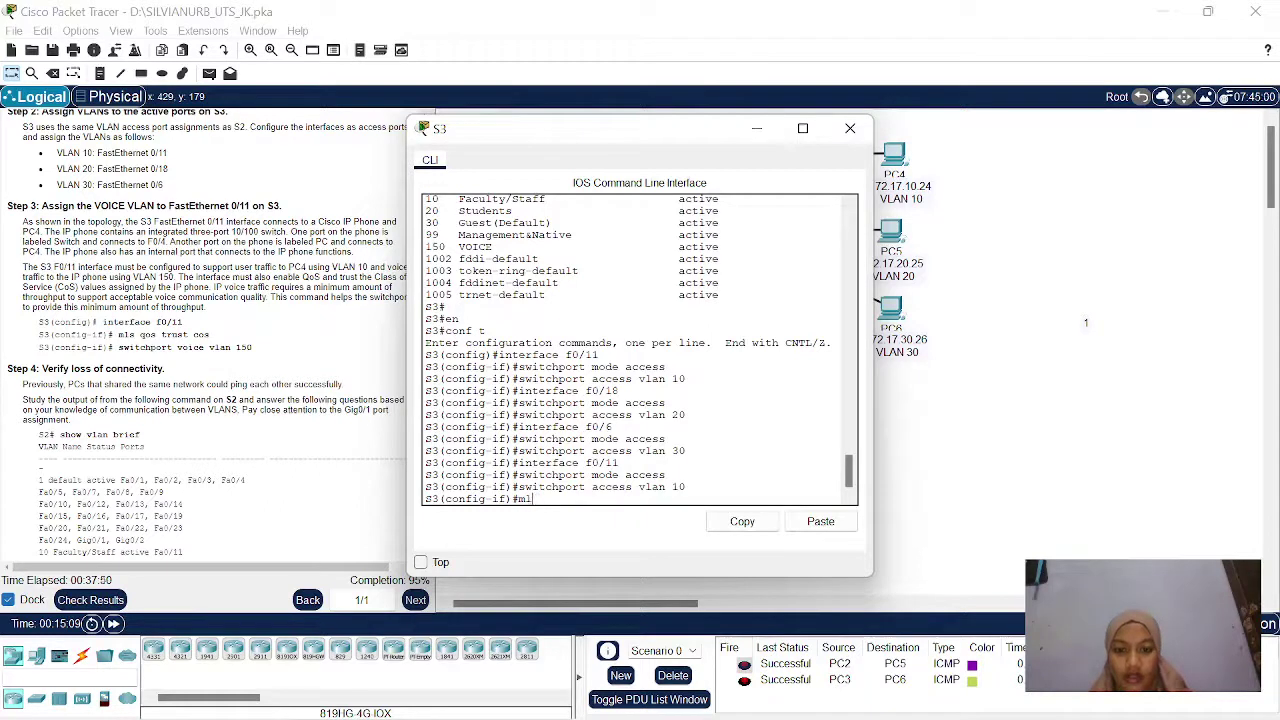
type("s qos")
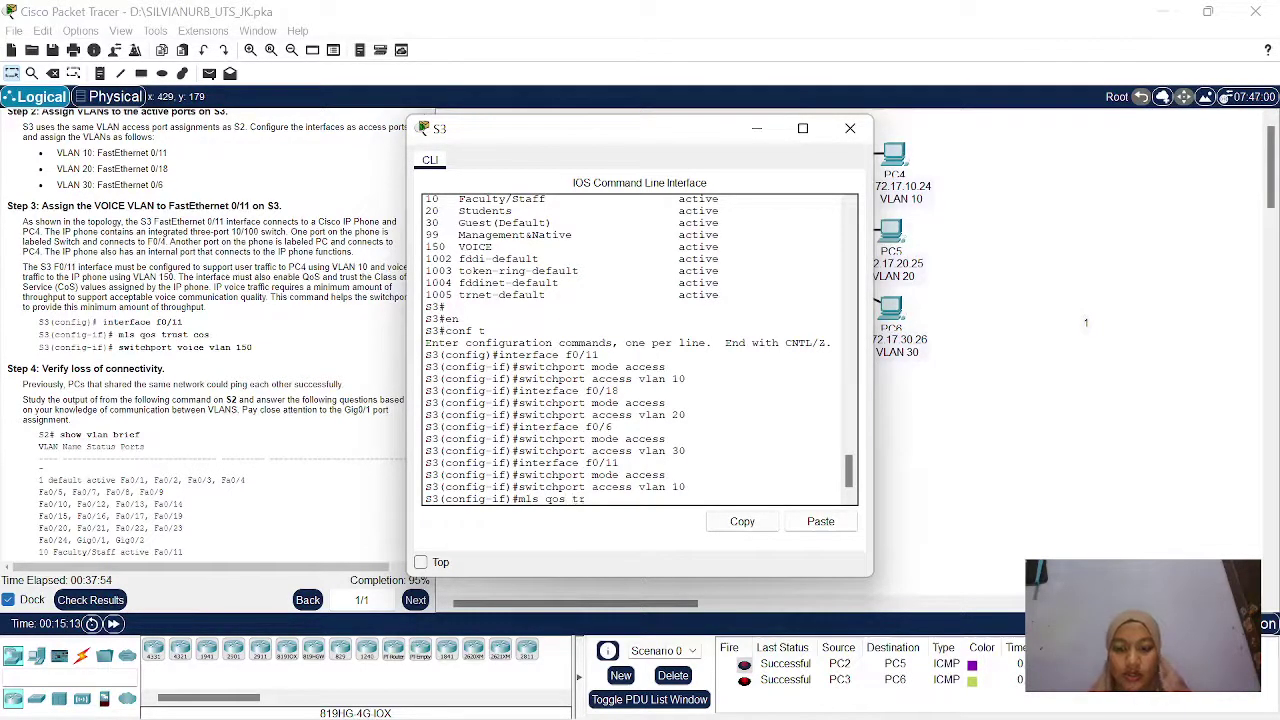
type(" trust")
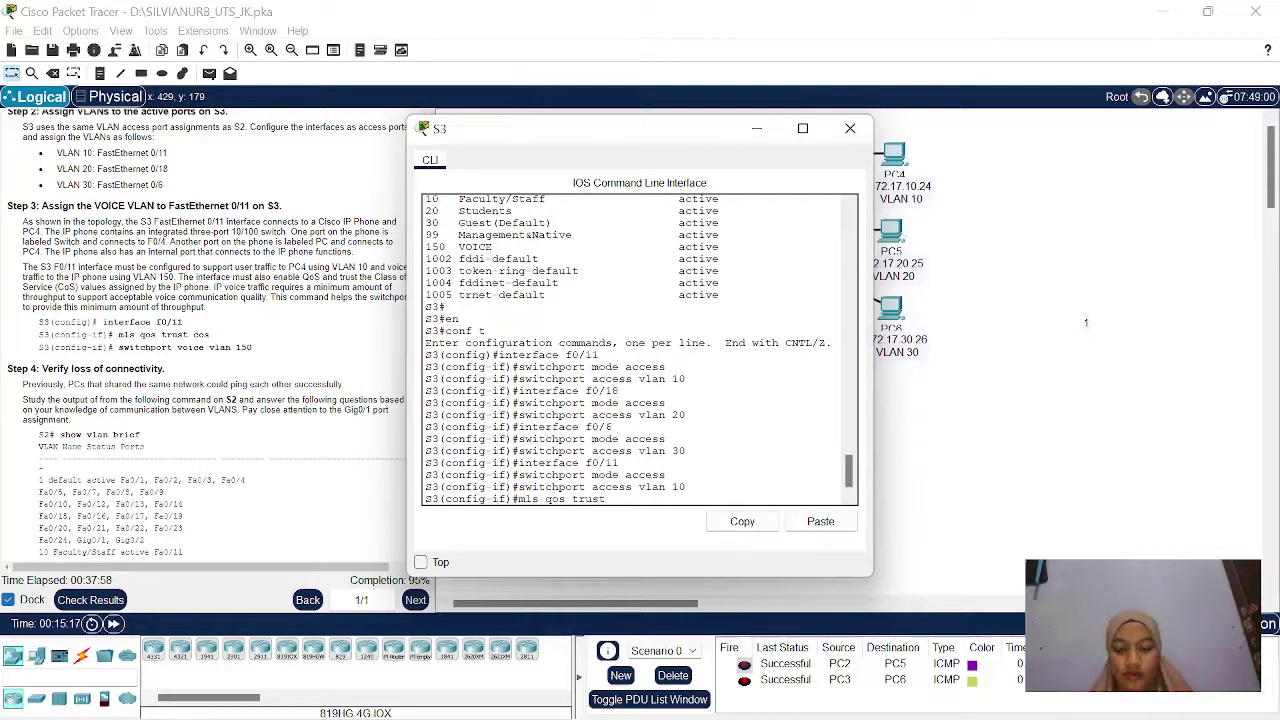
type(" cos")
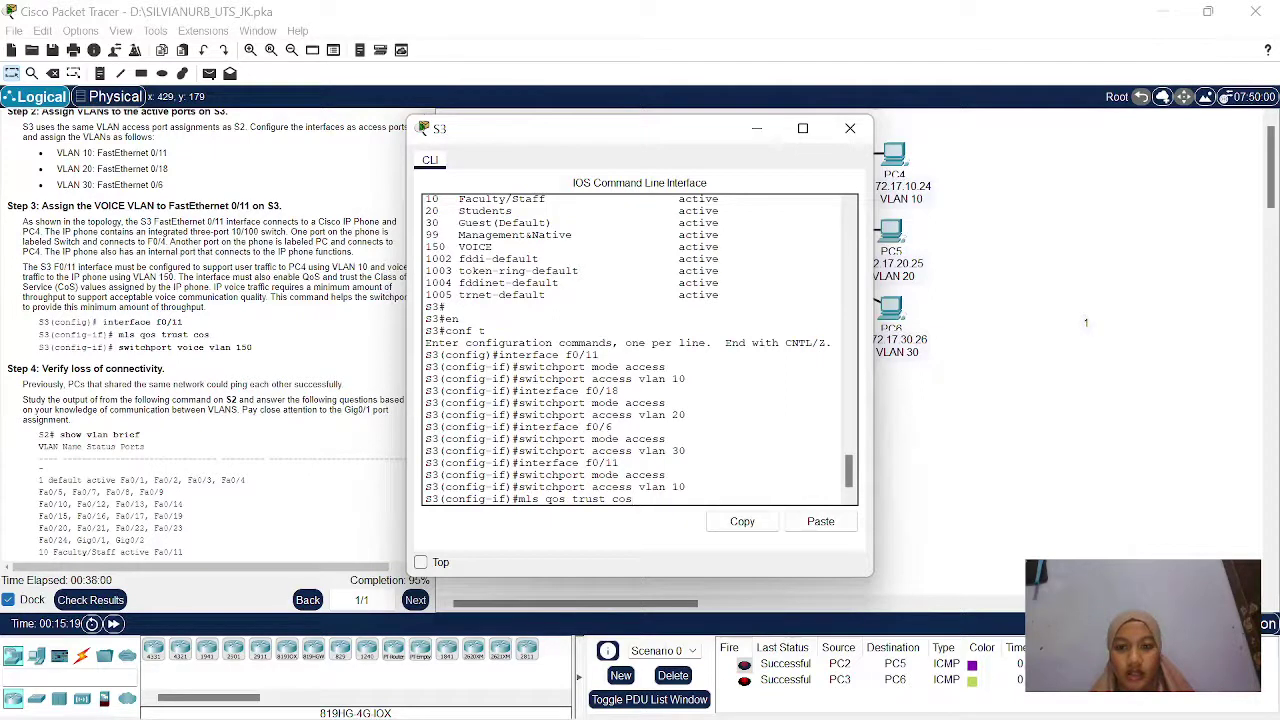
key("Return")
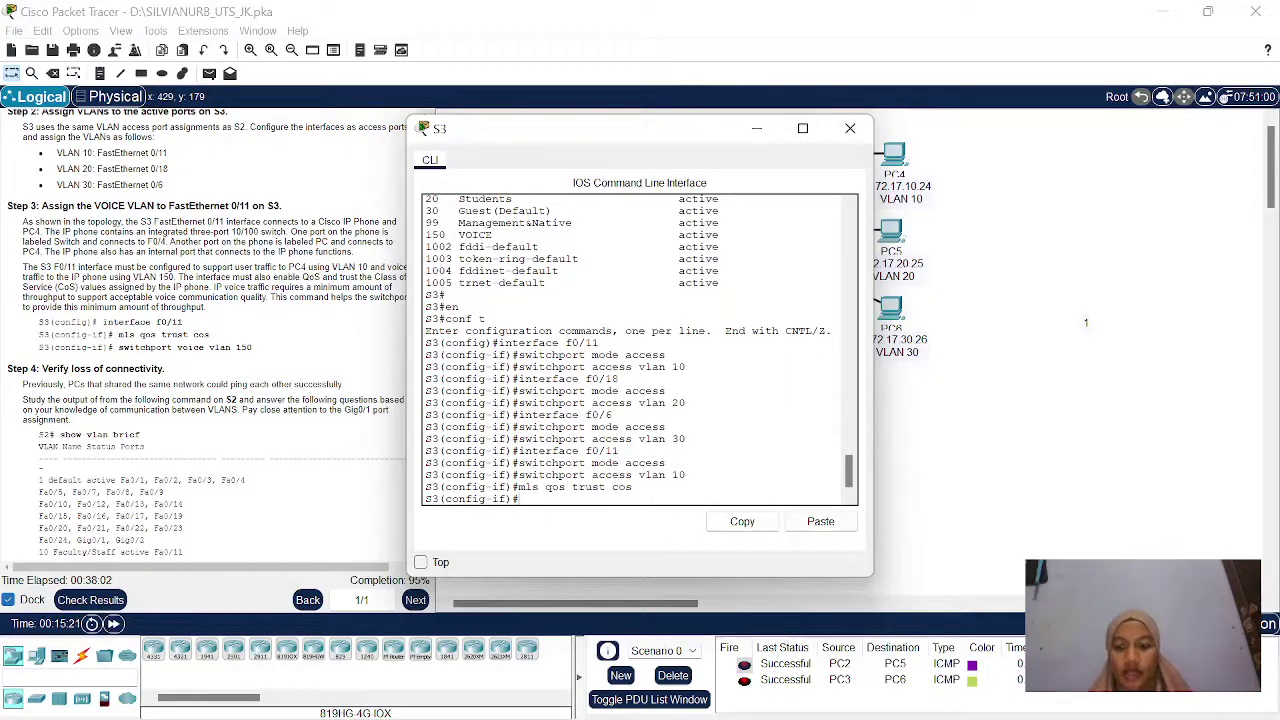
Assign voice VLAN 150 to interface f0/11 on S3 with switchport voice vlan 150.
type("switch")
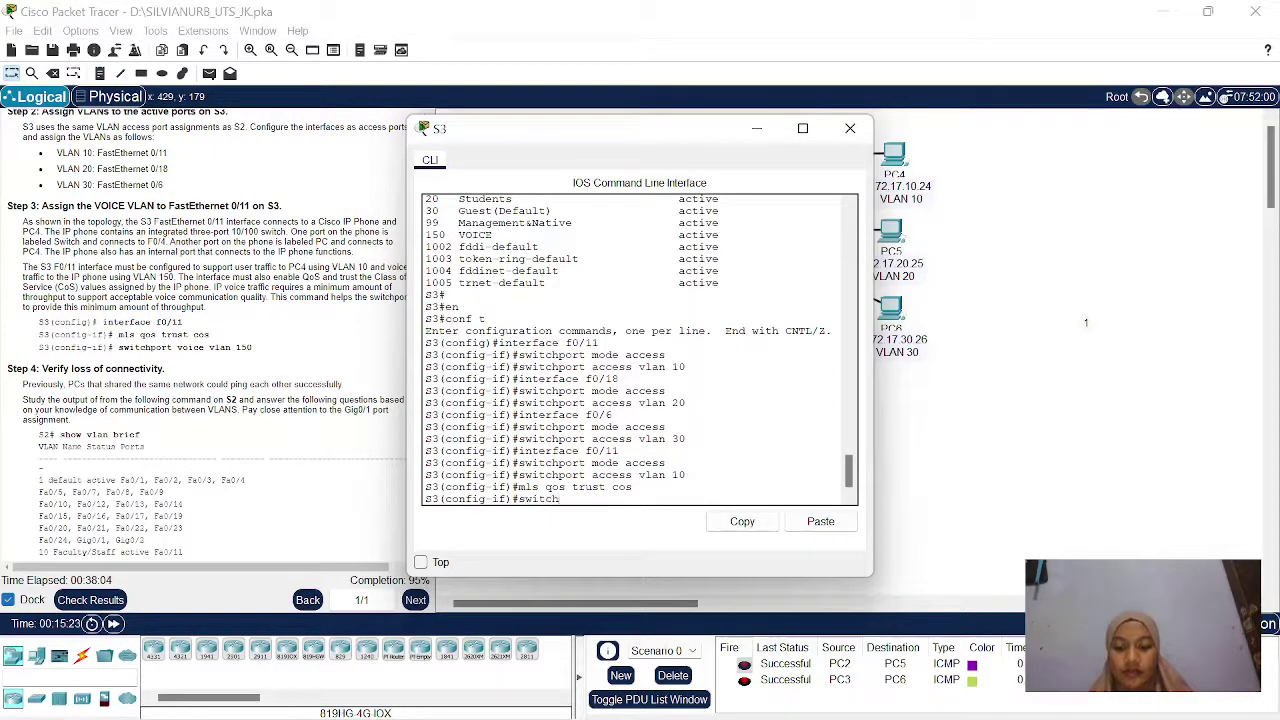
type("port voice ")
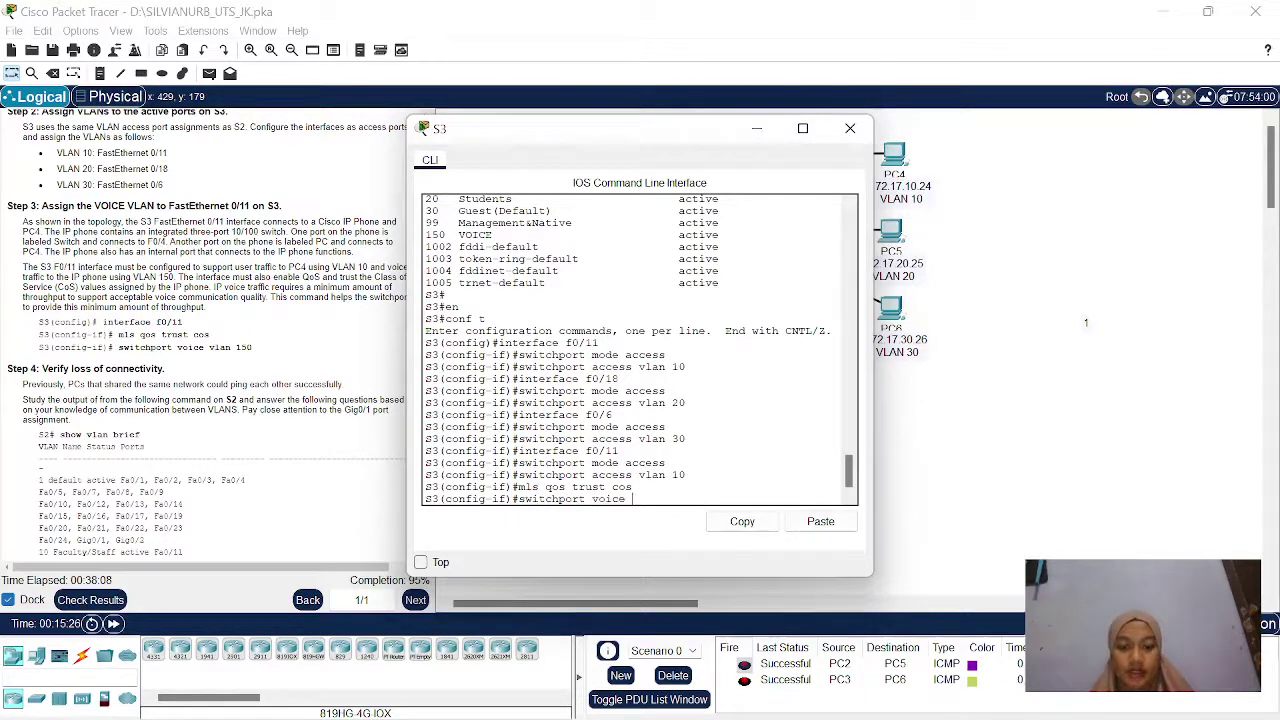
type("vlan")
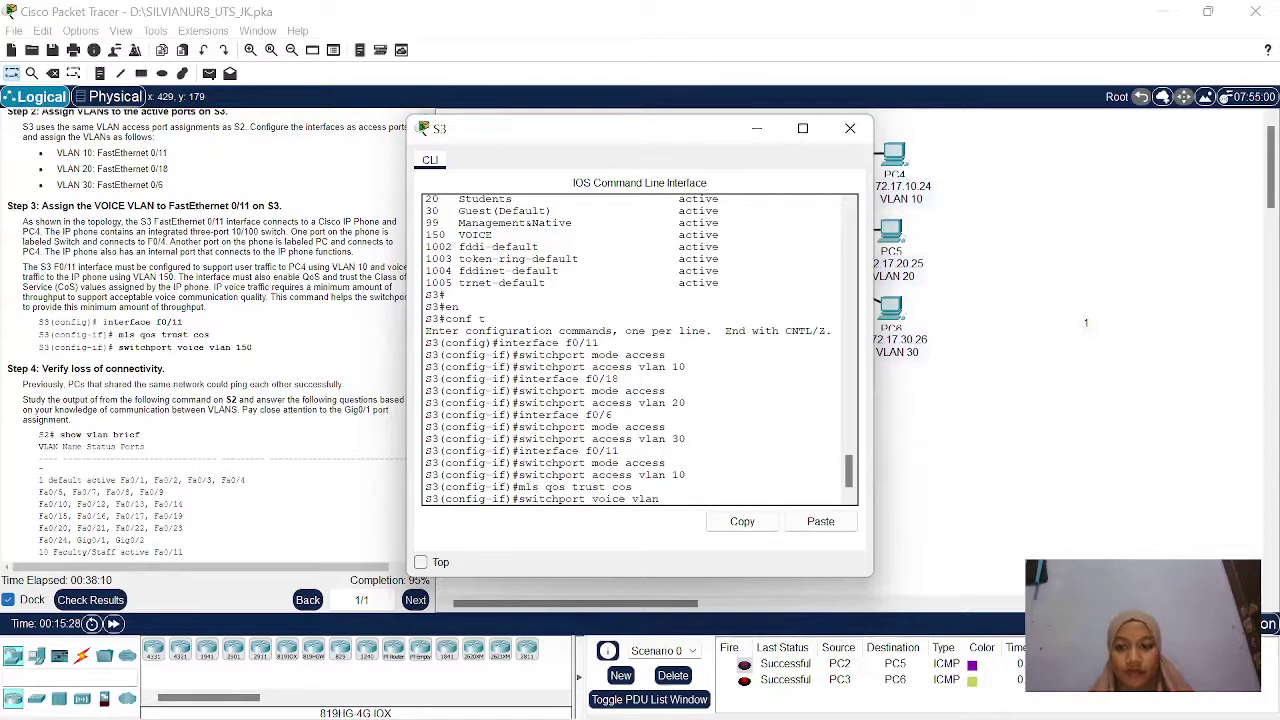
type(" 150")
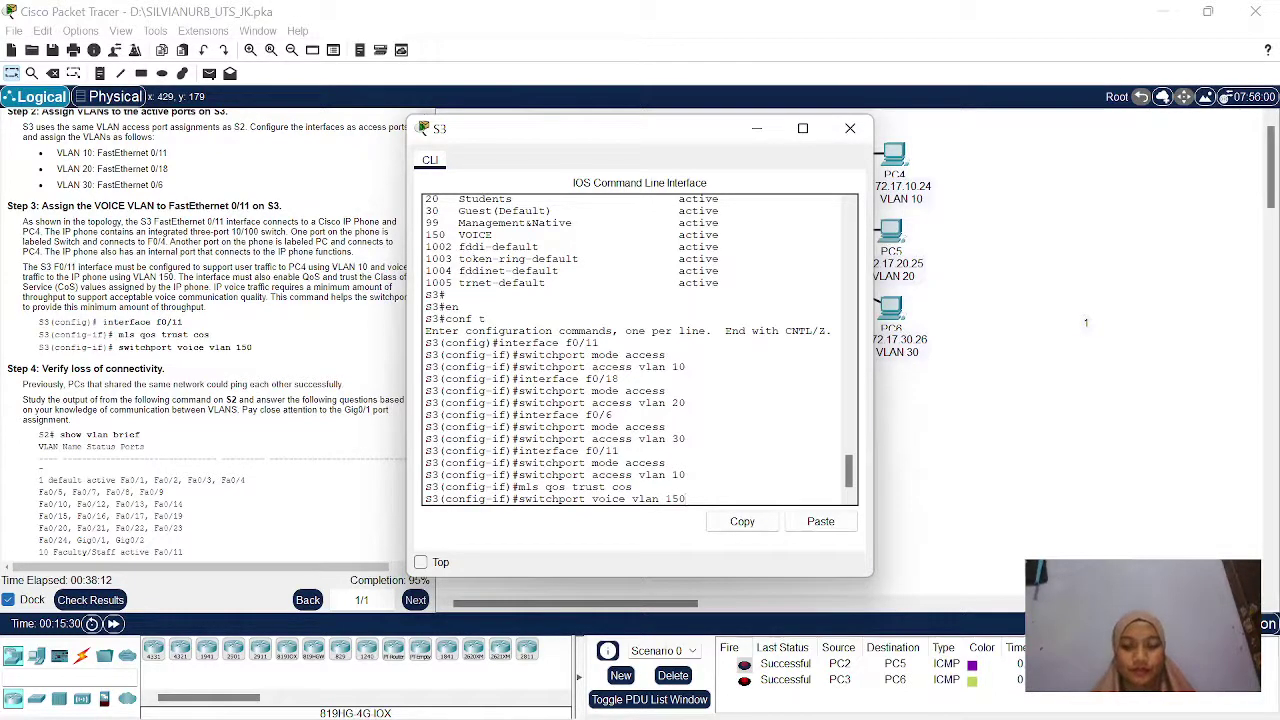
key("Return")
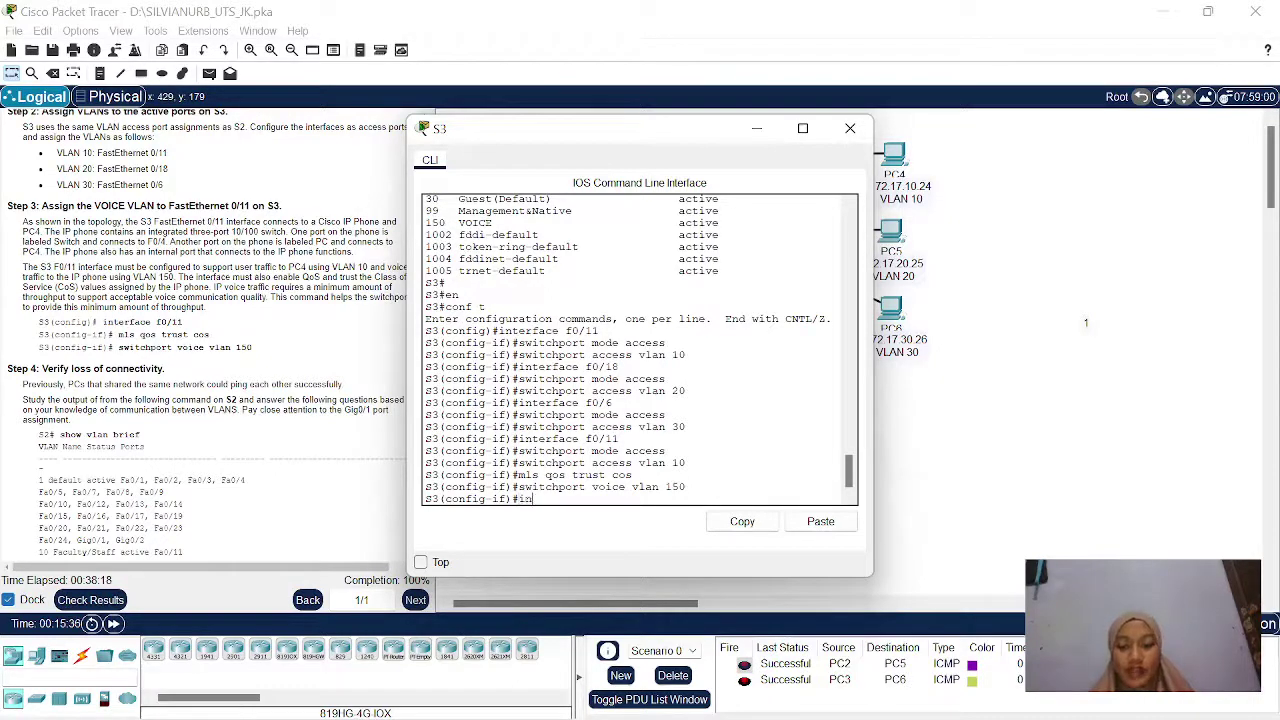
Enter interface f0/18 on S3 and set it to switchport mode access.
key("Up")
key("Up")
key("Up")
key("Up")
key("Up")
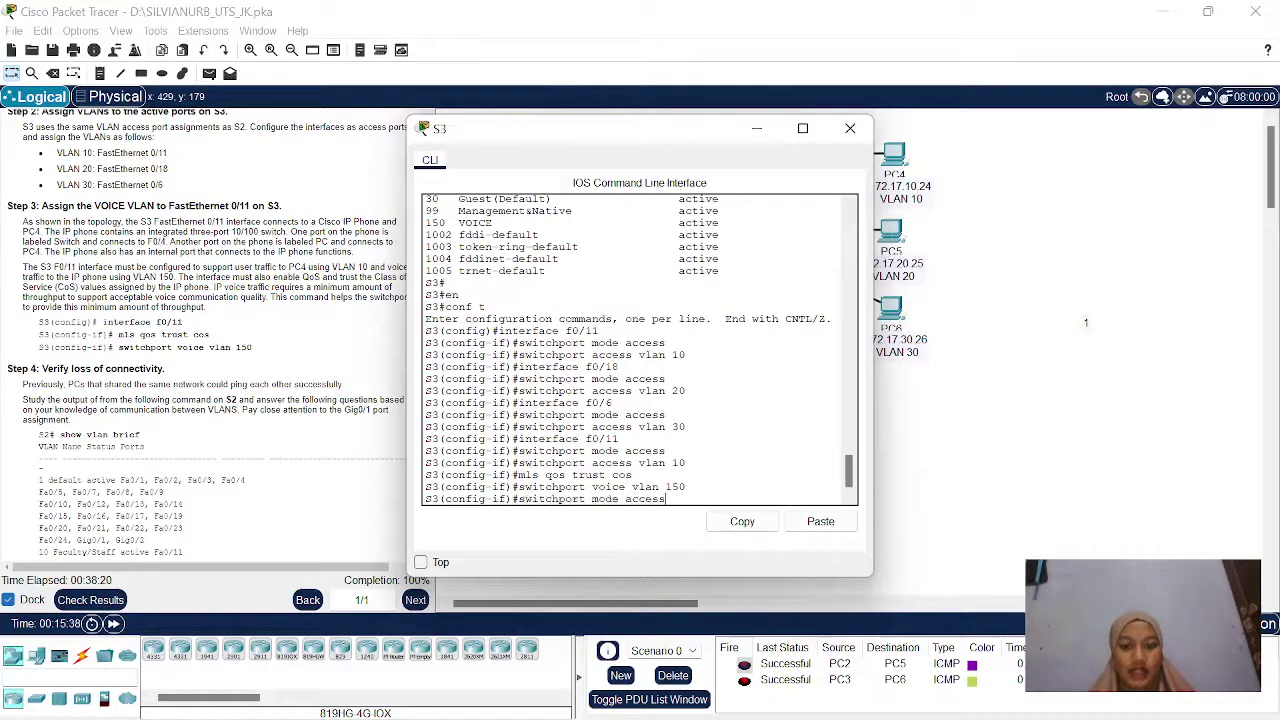
key("BackSpace")
key("BackSpace")
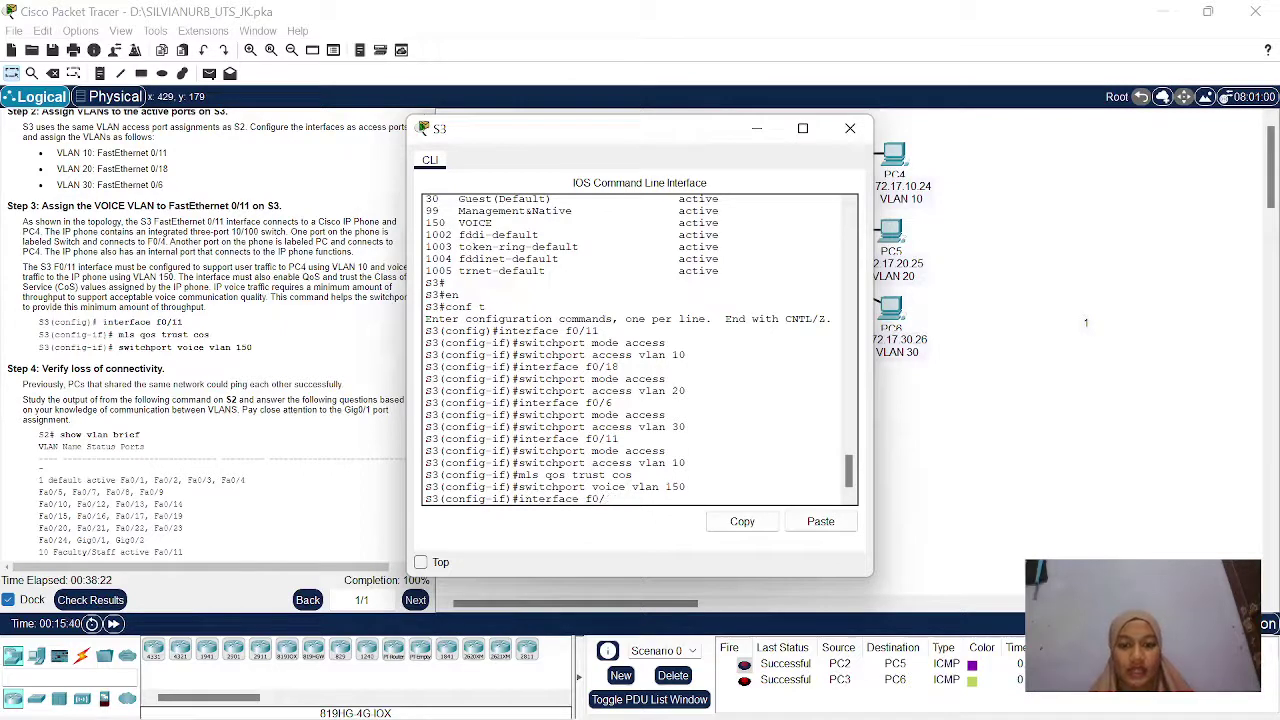
type("18")
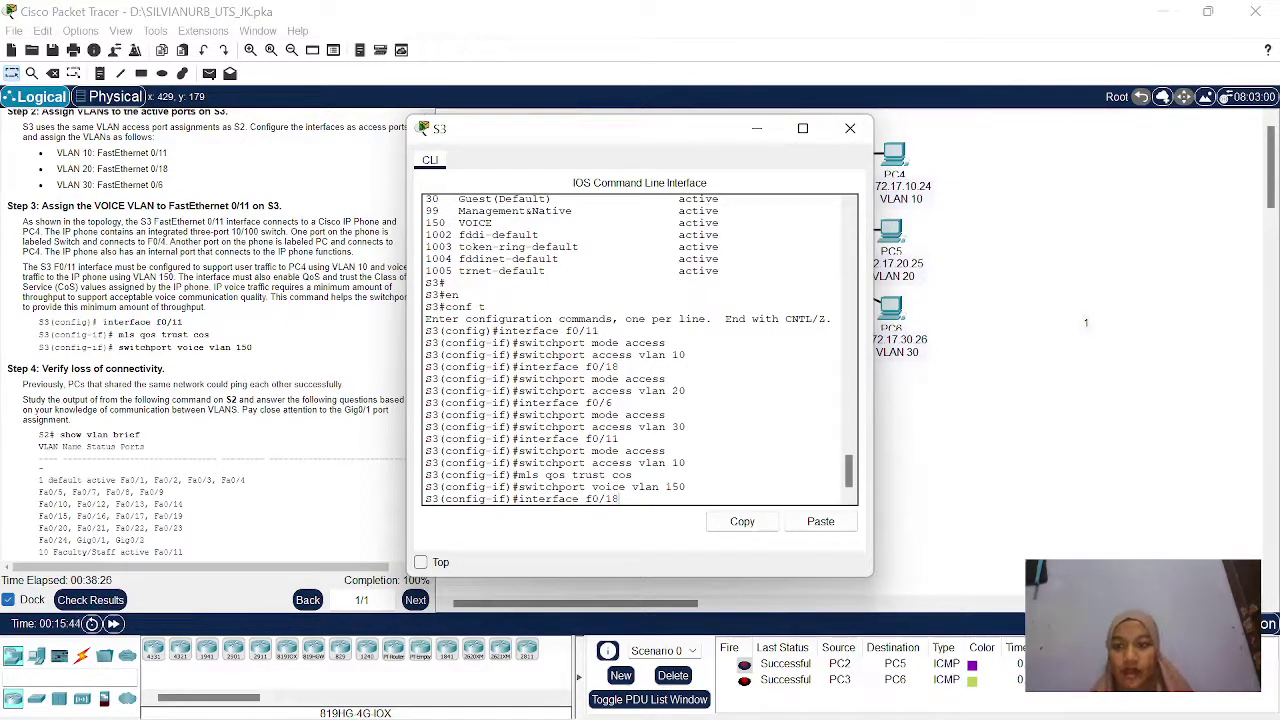
key("Return")
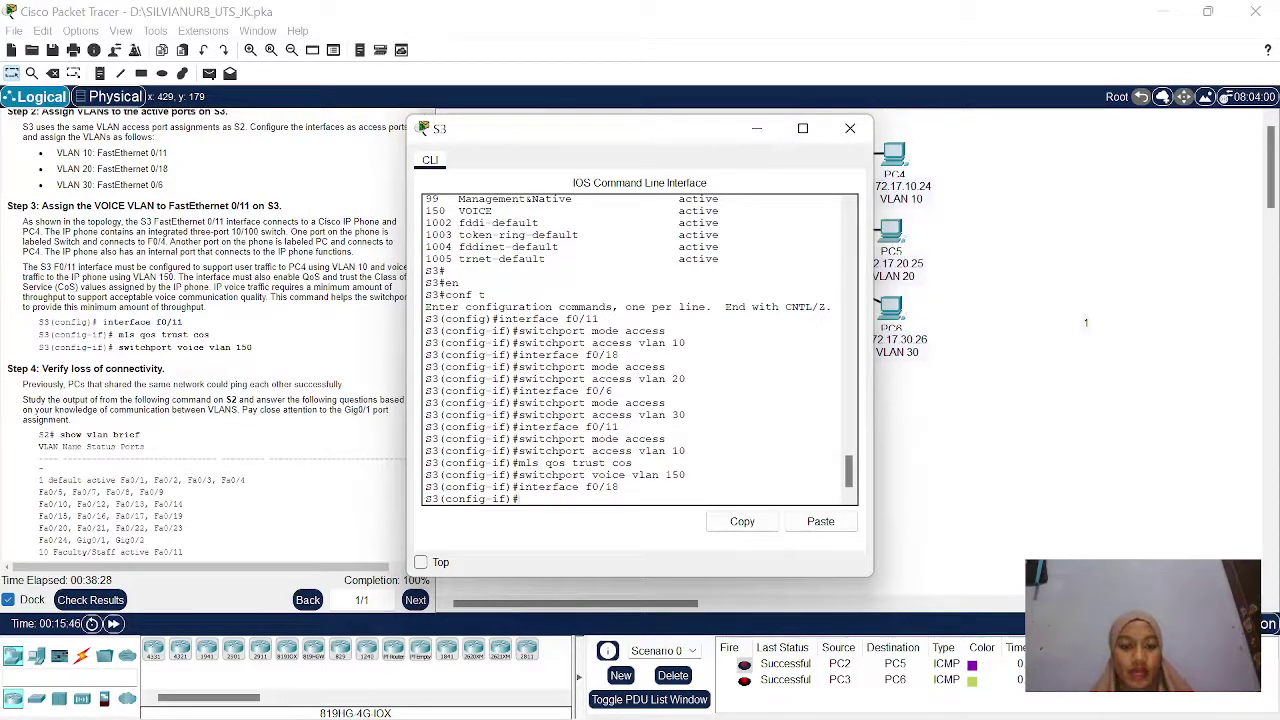
type("mls qos trust cos")
key("Up")
key("Up")
key("Up")
key("Up")
key("Up")
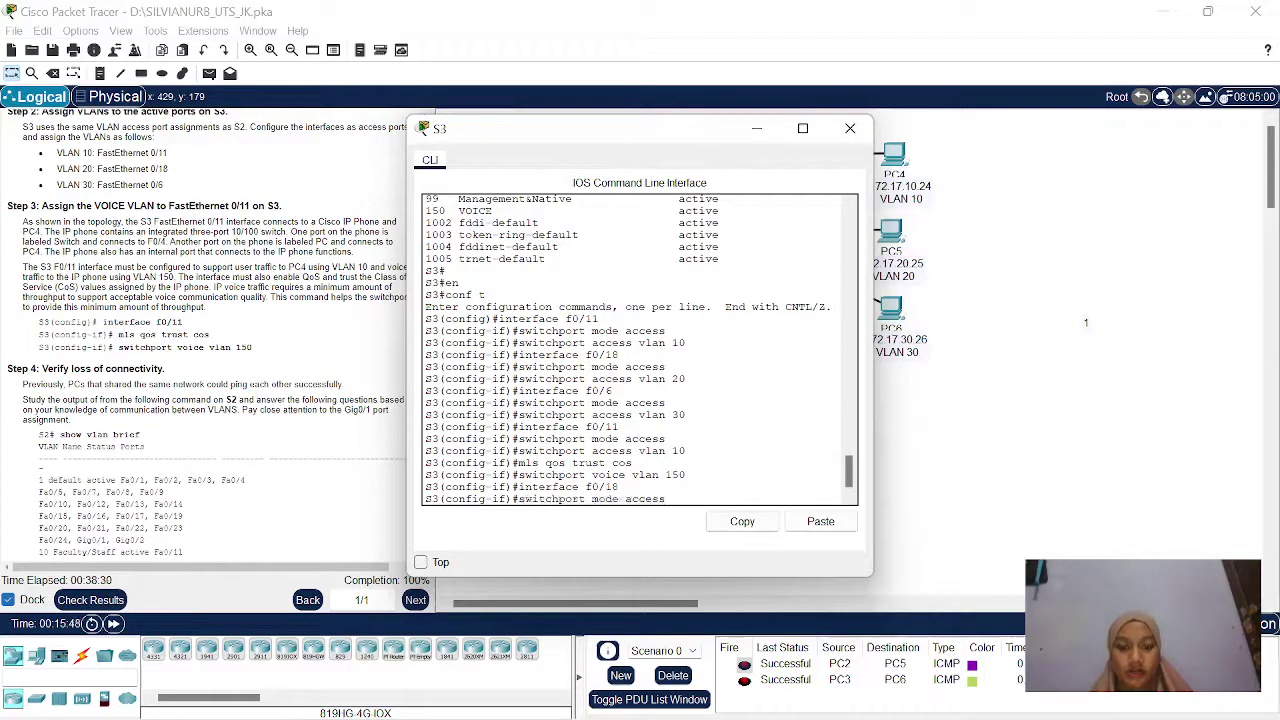
key("Return")
Assign voice VLAN 20 to interface f0/18 on S3 with switchport voice vlan 20.
key("Up")
key("Up")
key("Up")
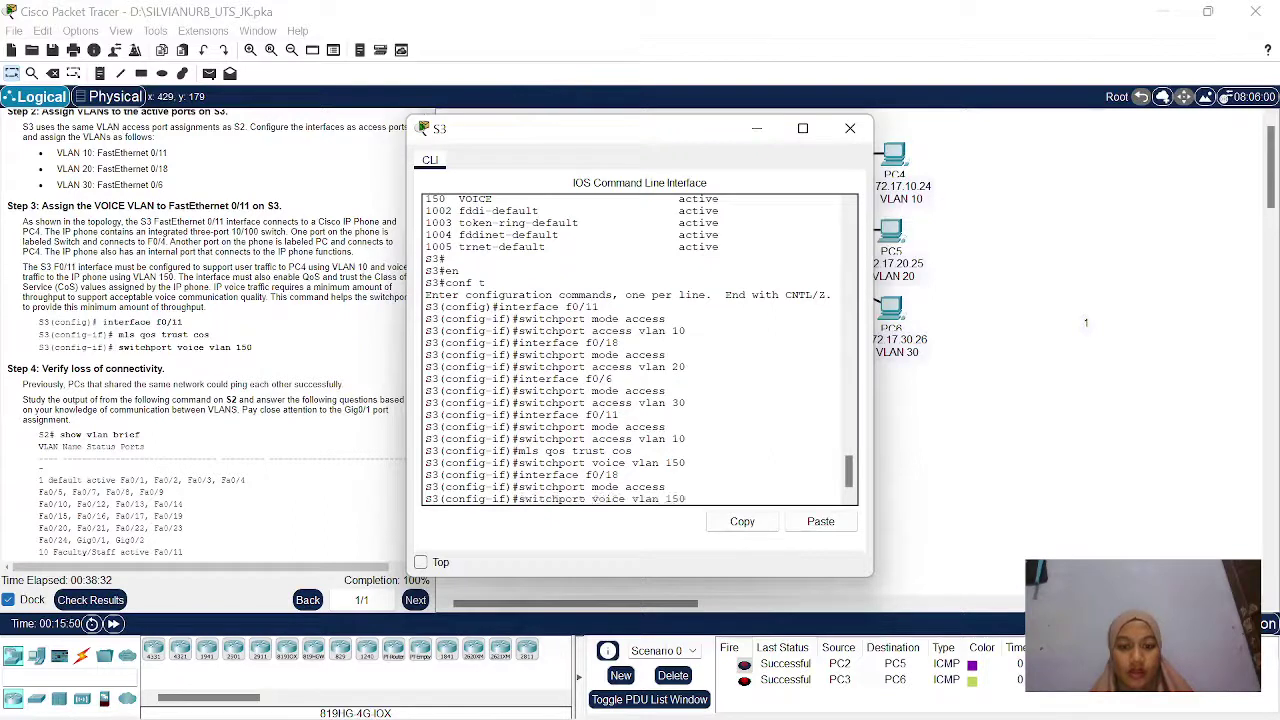
key("BackSpace")
key("BackSpace")
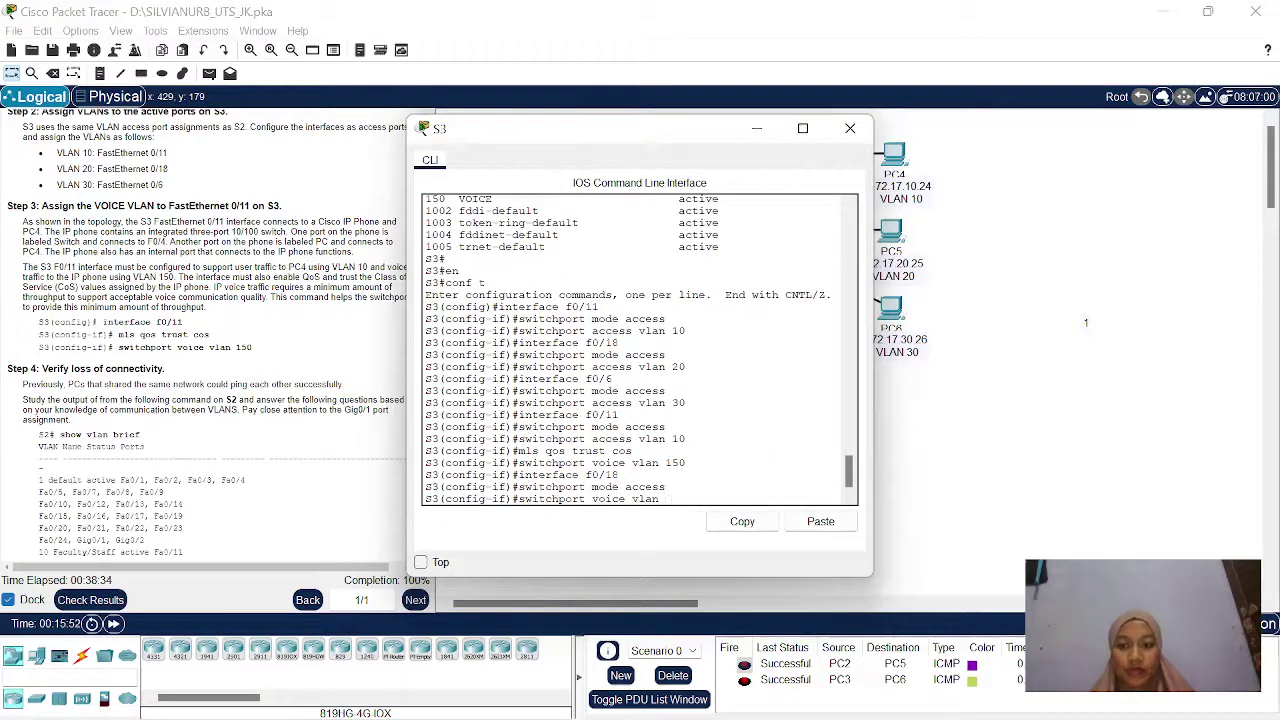
type("20")
key("Return")
Switch to interface f0/6 on S3 and set it to switchport mode access.
key("Up")
key("Up")
key("Up")
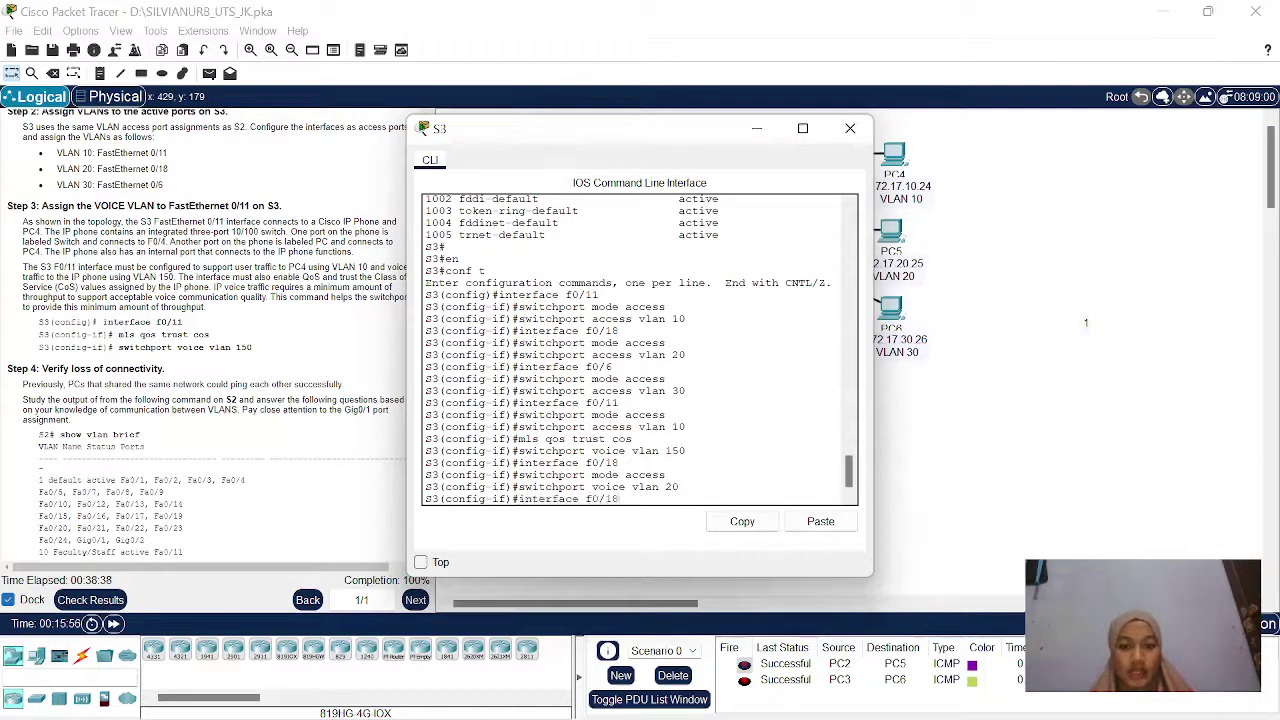
key("BackSpace")
key("BackSpace")
type("6")
key("Return")
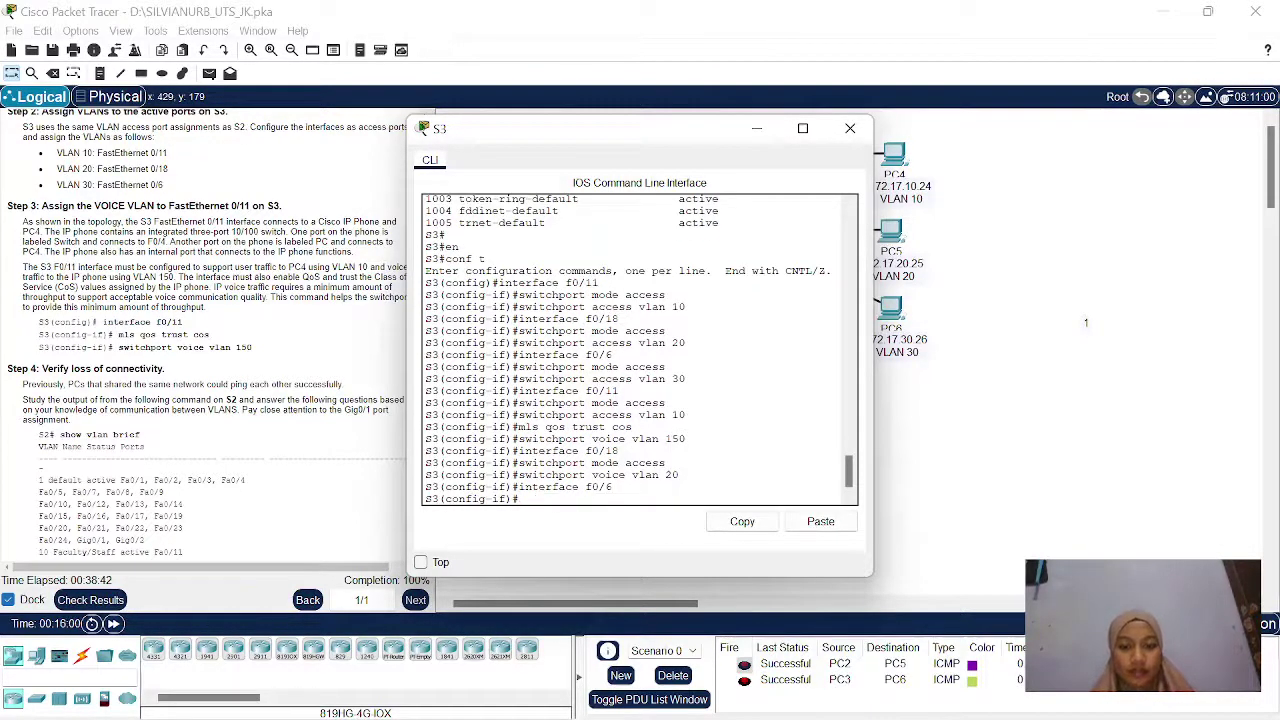
key("Up")
key("Up")
key("Up")
key("Return")
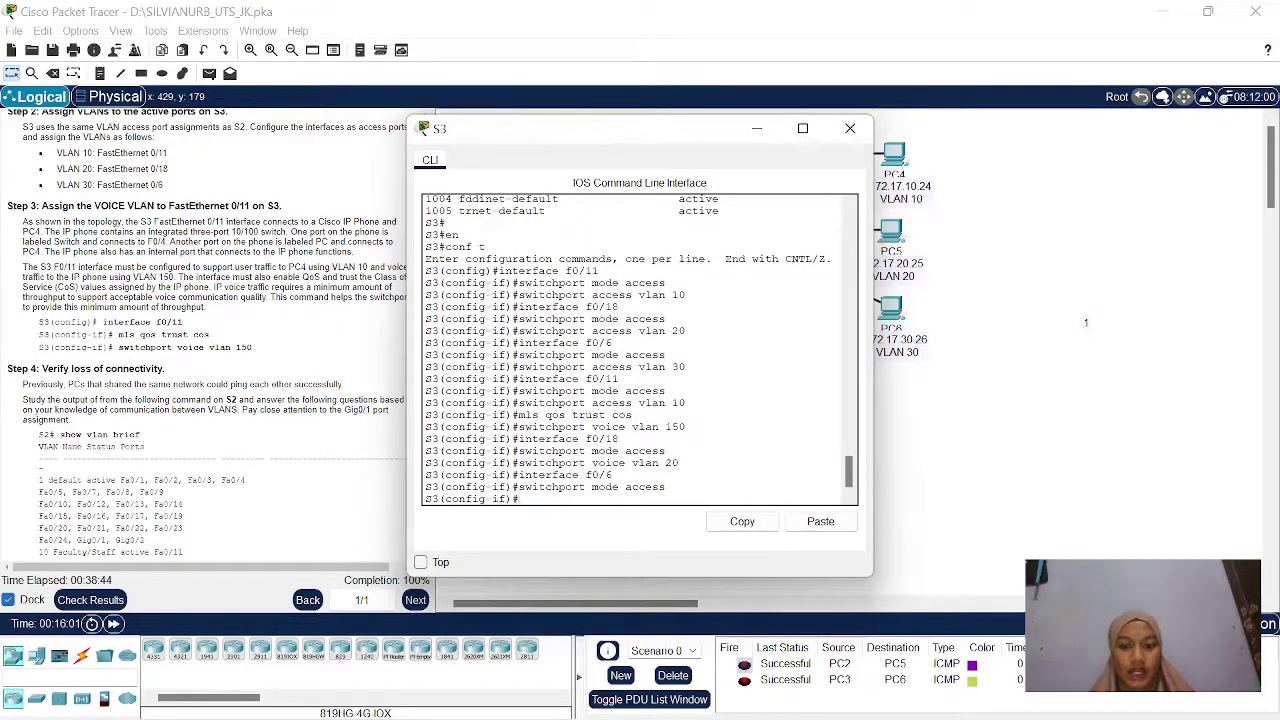
Assign voice VLAN 30 to interface f0/6 on S3 with switchport voice vlan 30.
key("Up")
key("Up")
key("Up")
key("Up")
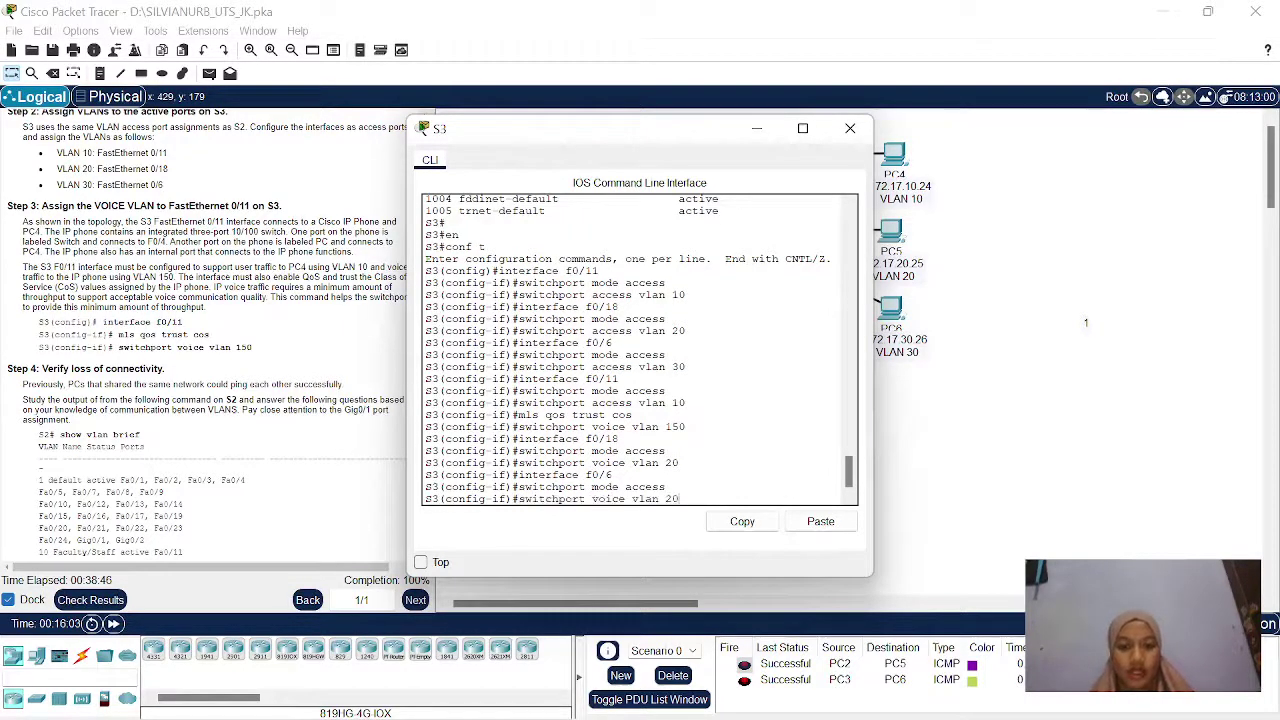
key("Down")
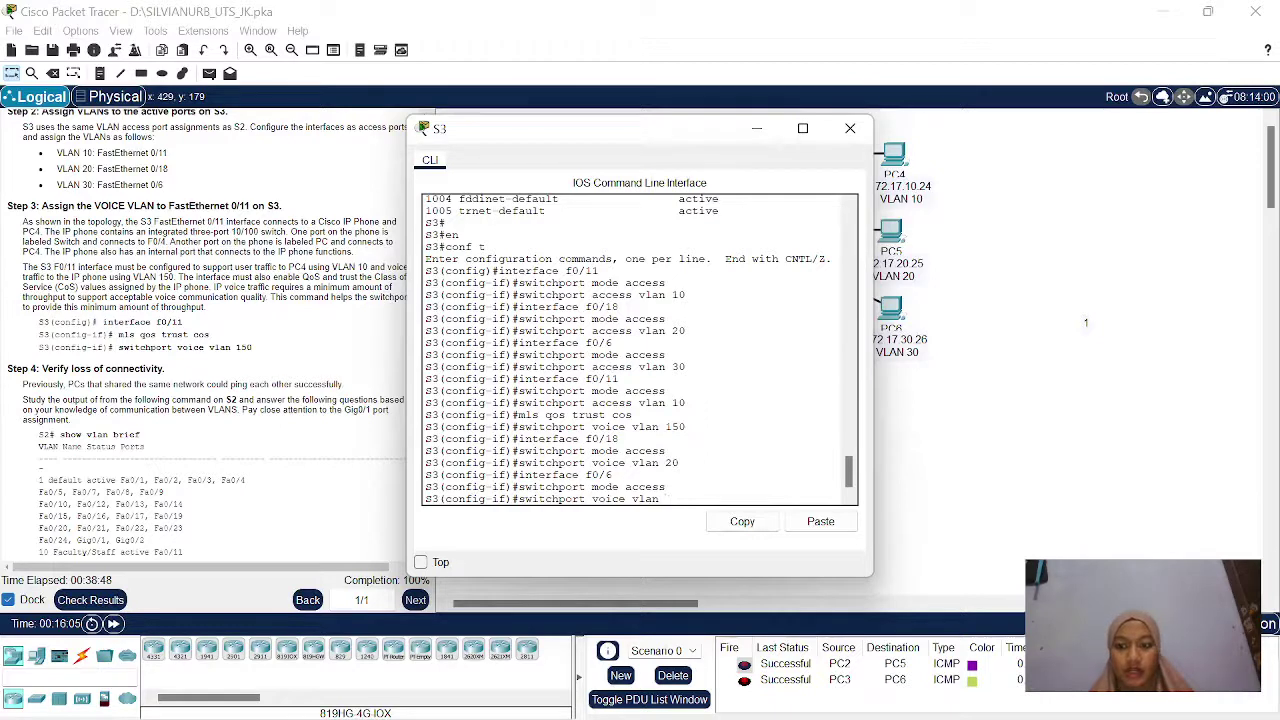
type("30")
key("Return")
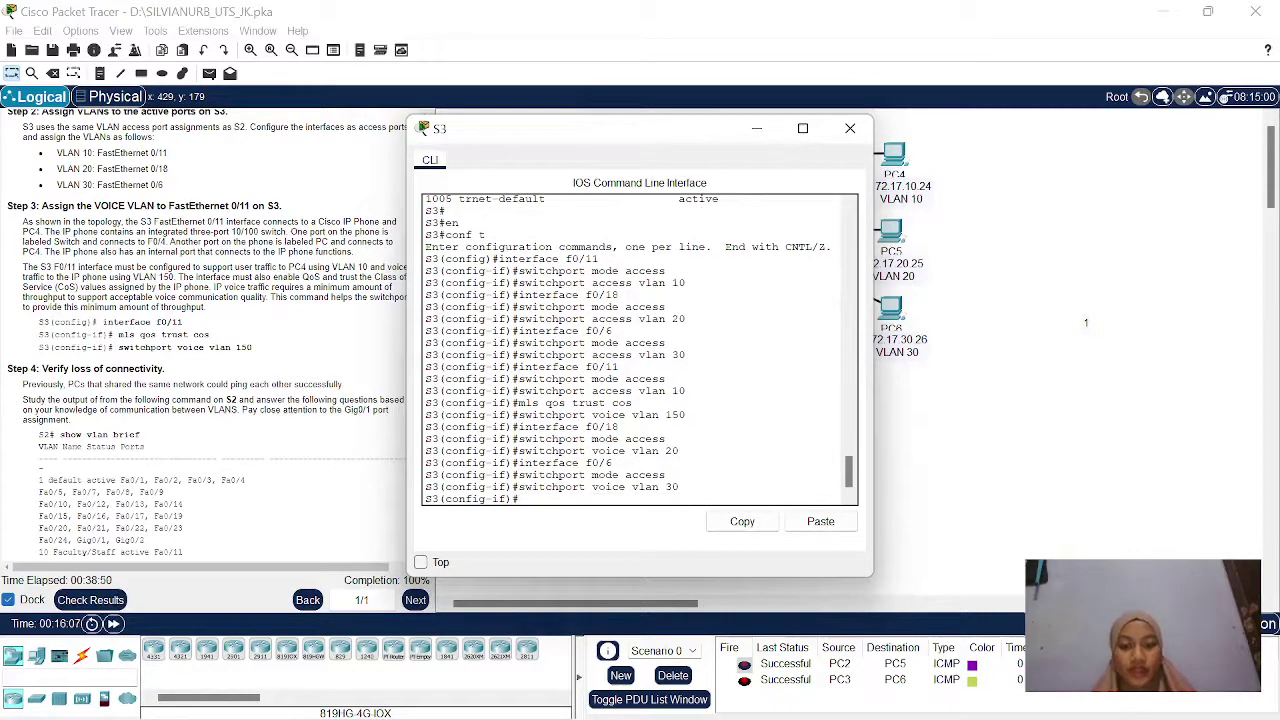
Exit interface and global configuration modes on S3 and close its console.
type("ex")
key("Return")
type("e")
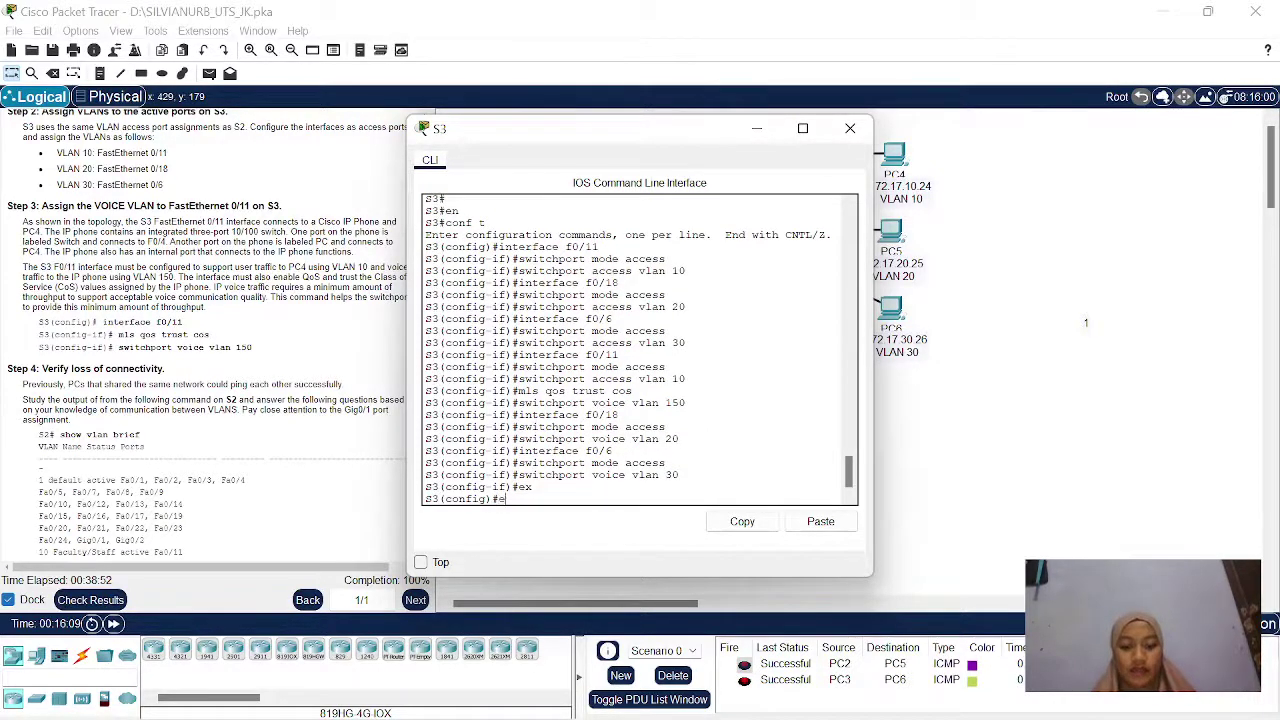
type("x")
key("Return")
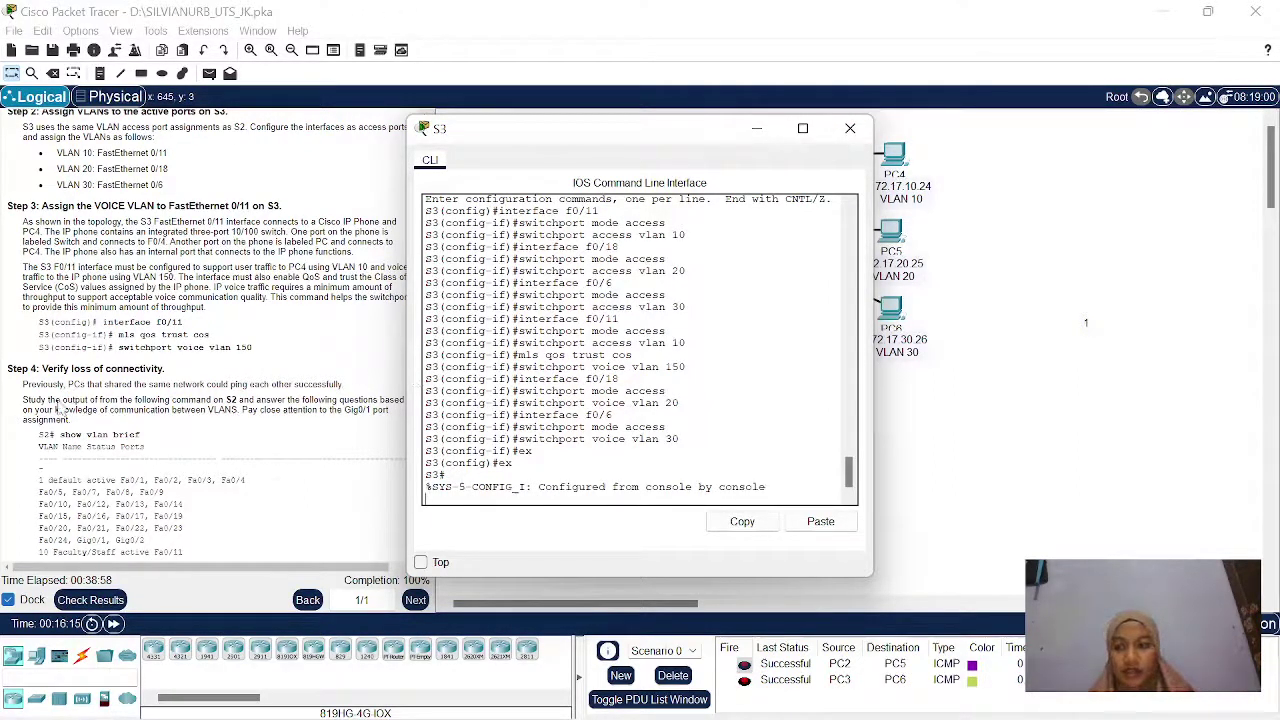
scroll(58, 407, "down", 2)
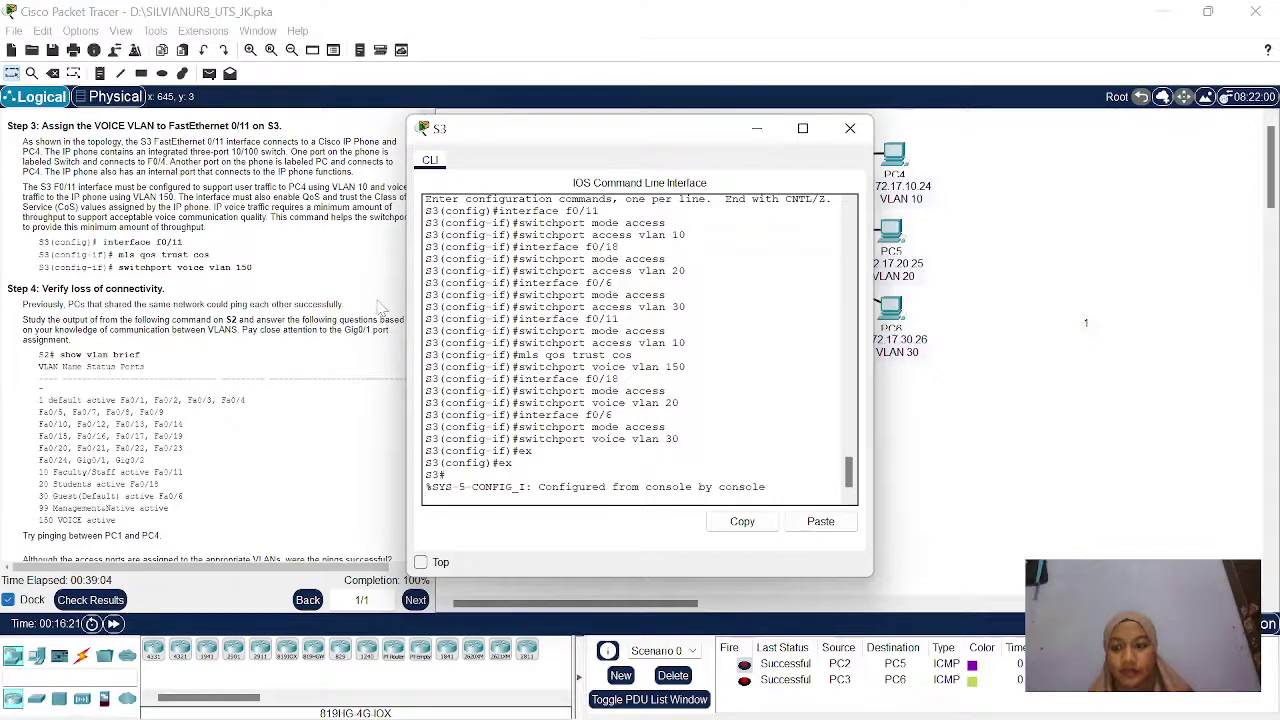
scroll(366, 307, "down", 1)
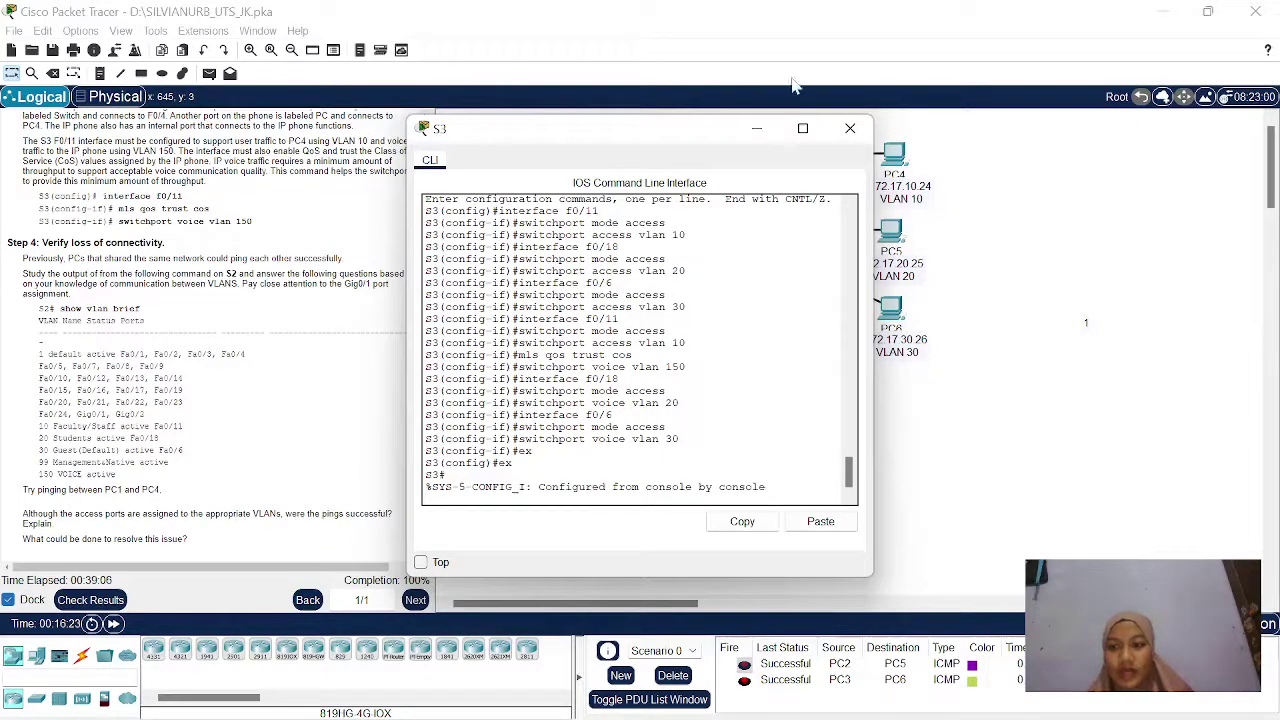
left_click(850, 131)
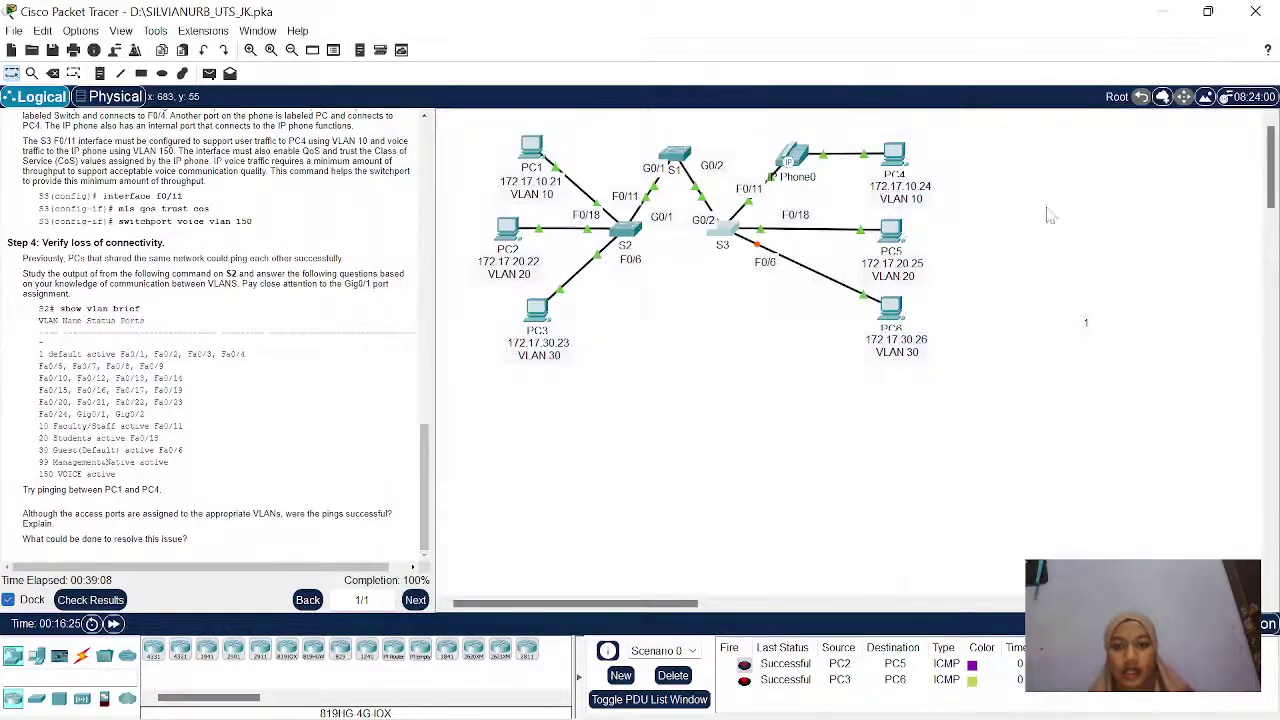
Return the S2 console to privileged EXEC mode and check its port assignments with show vlan brief.
left_click(630, 230)
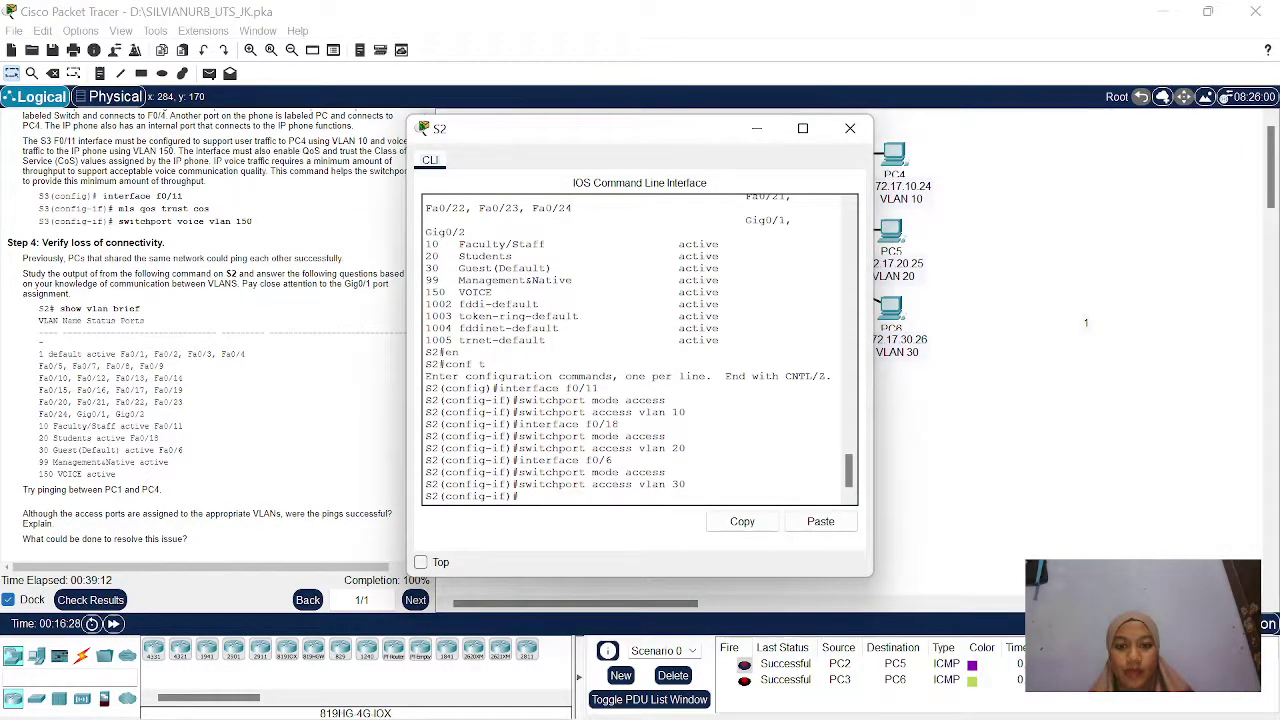
type("ex")
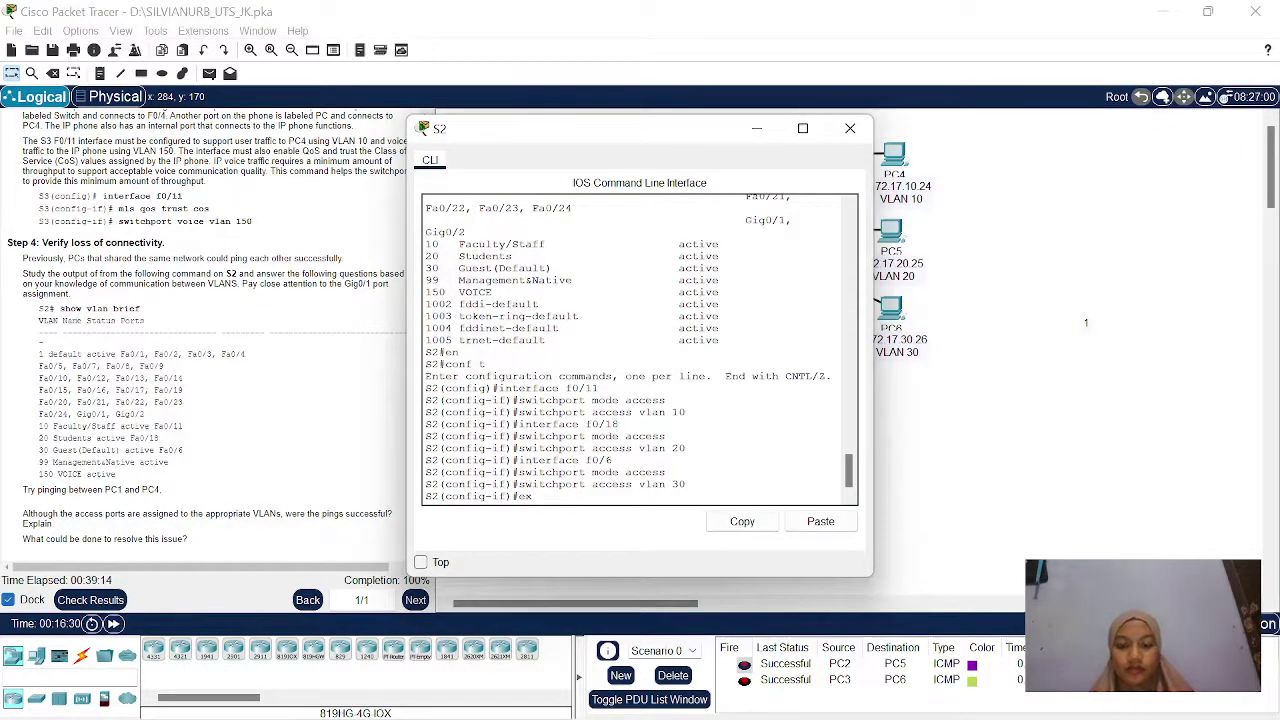
key("Return")
type("ex")
key("Return")
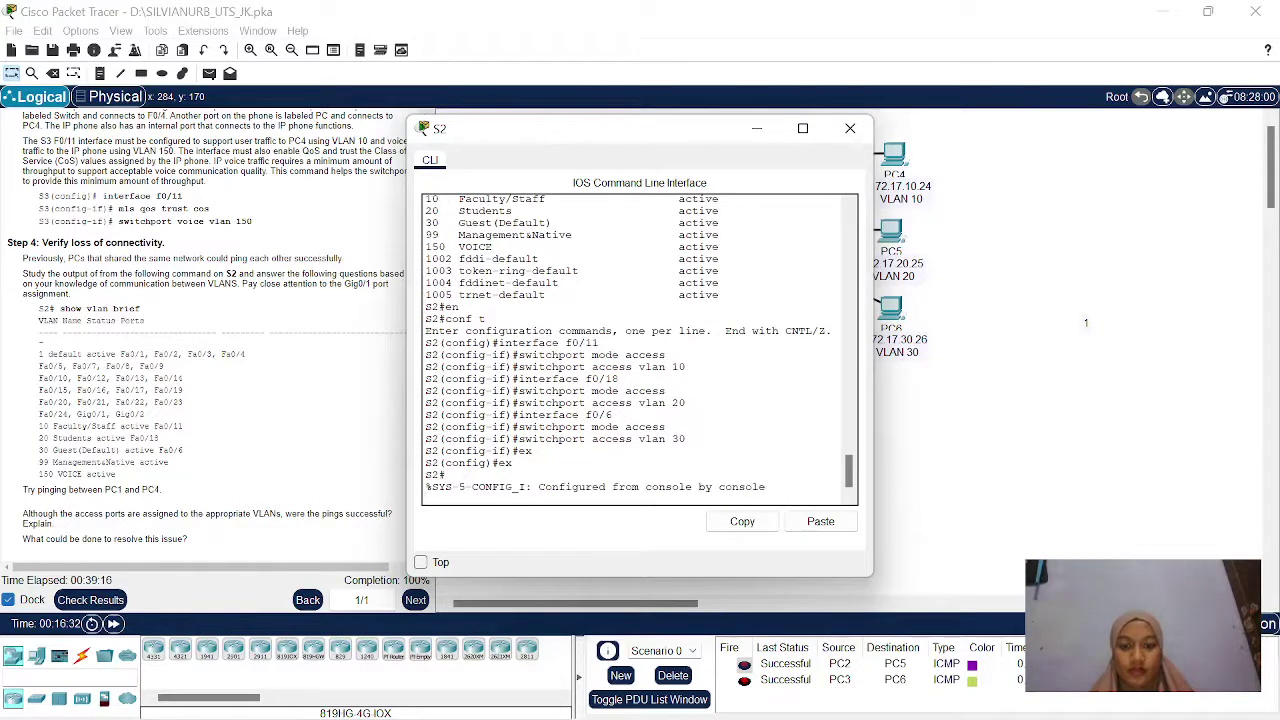
key("Return")
type("show")
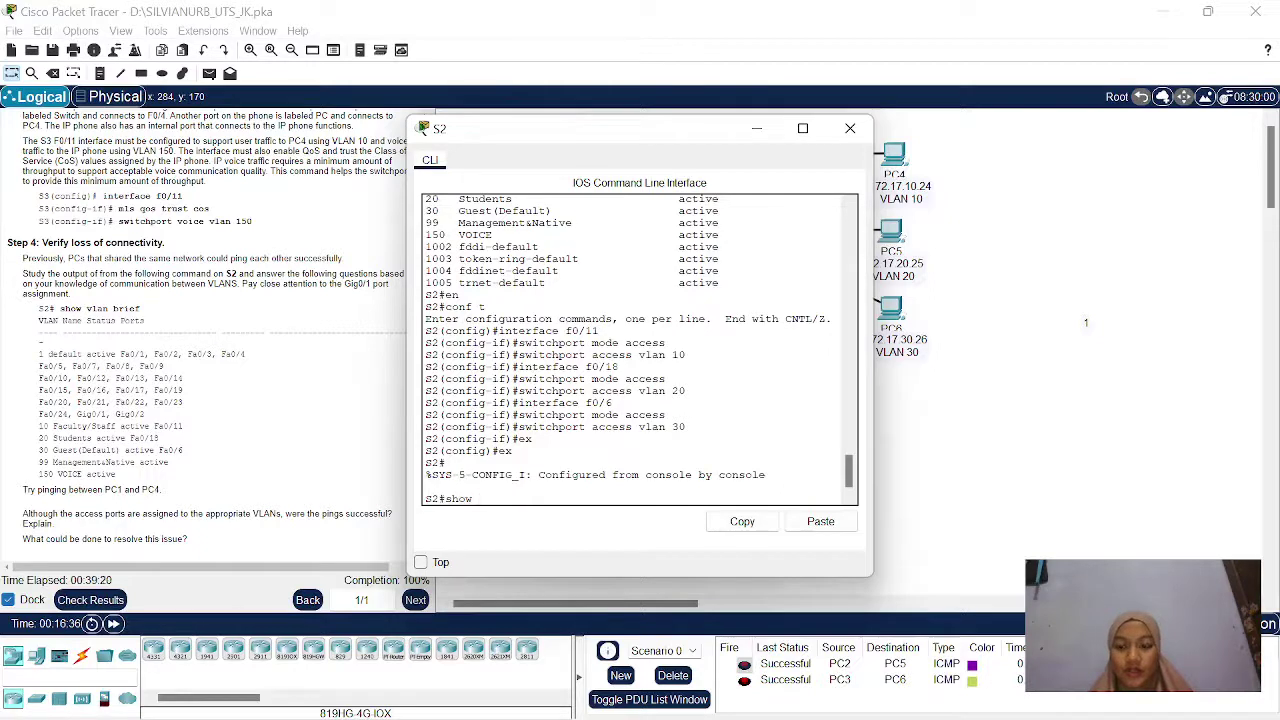
type(" vlan brief")
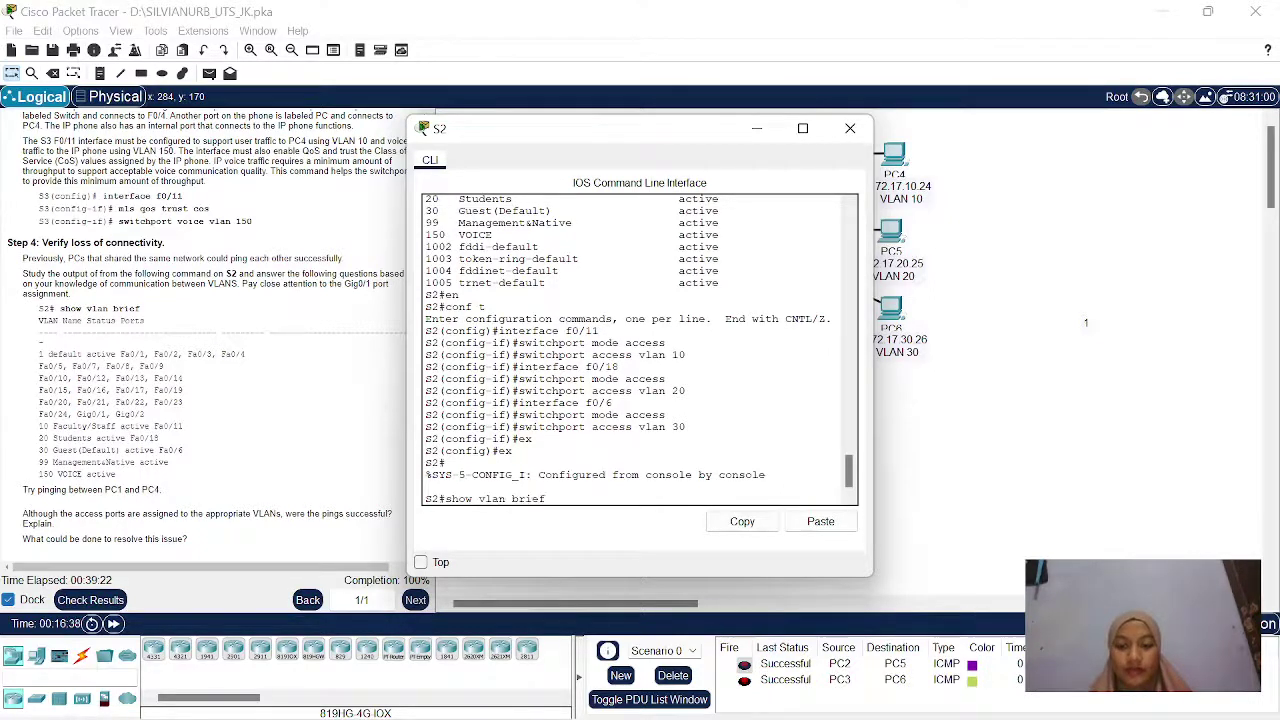
key("Return")
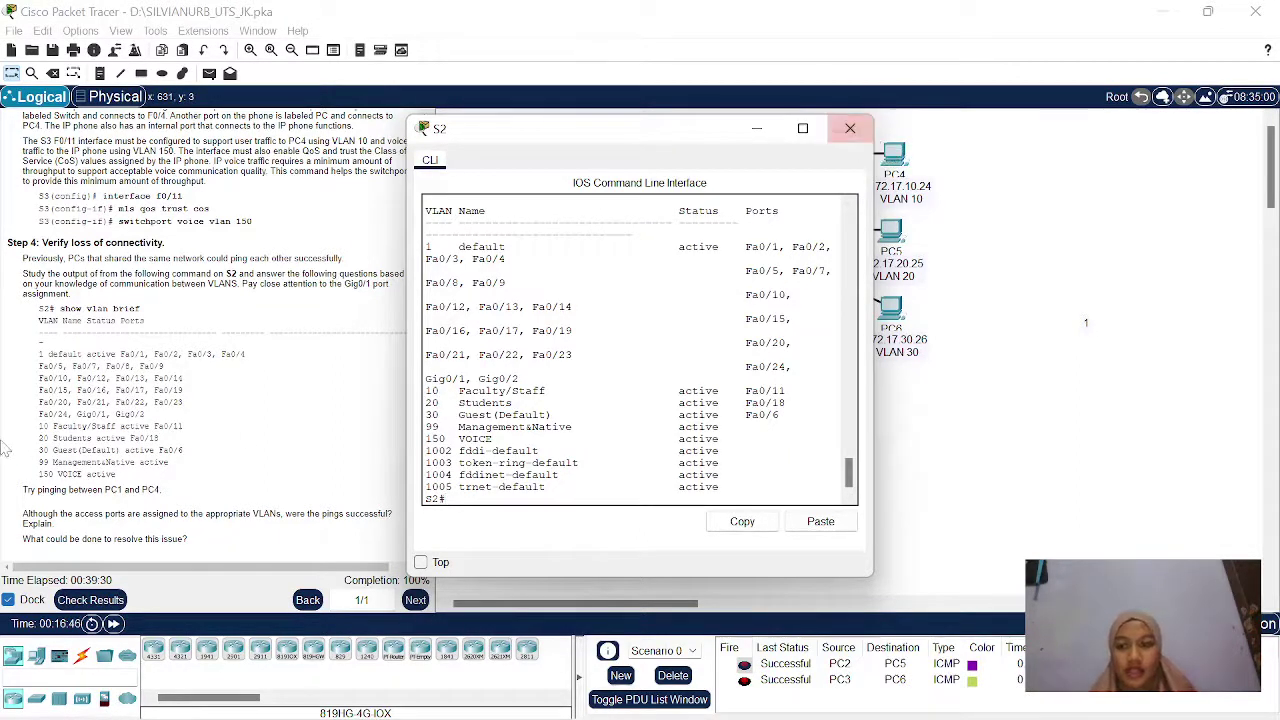
left_click(850, 130)
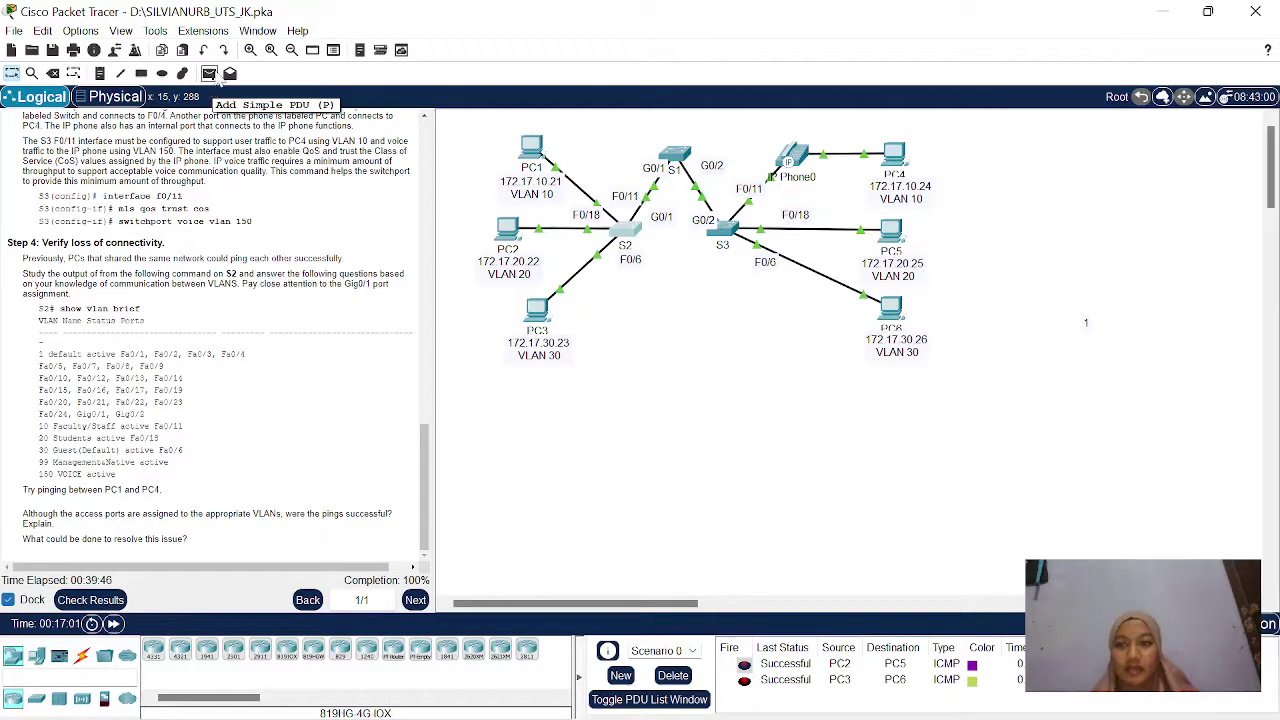
Test connectivity by sending a simple PDU from PC1 to PC4.
left_click(211, 76)
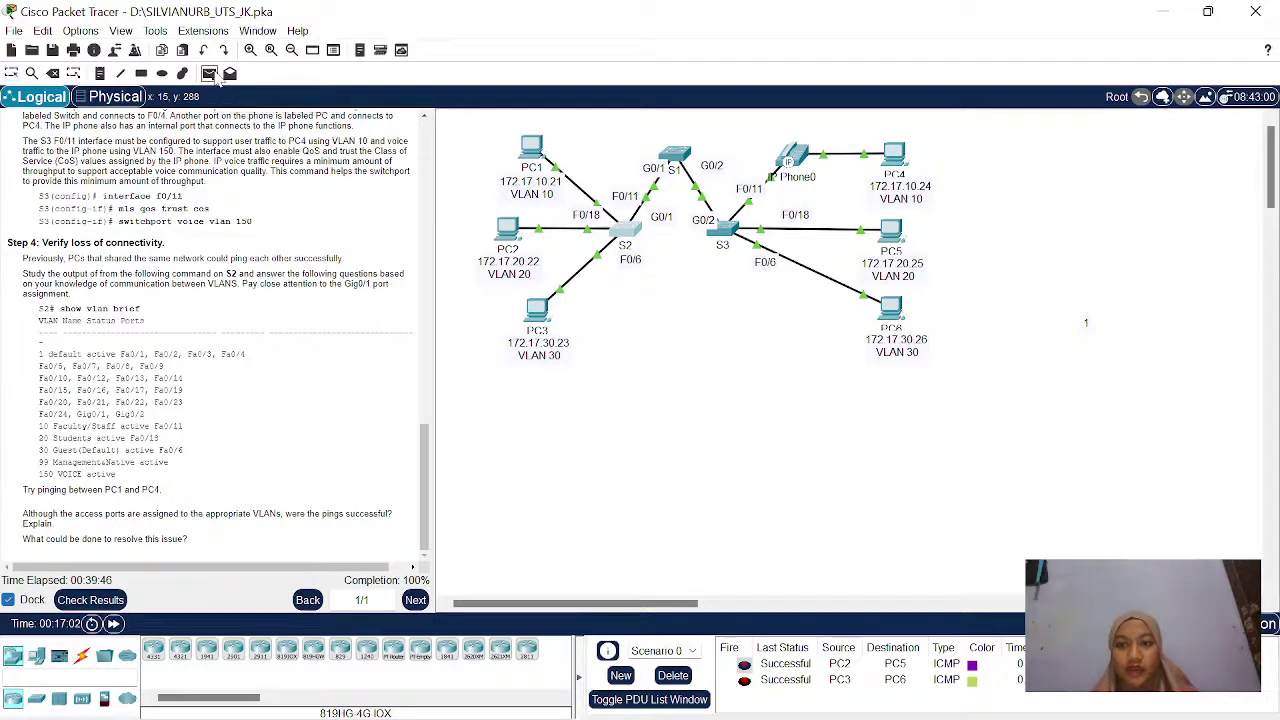
left_click(533, 148)
left_click(894, 152)
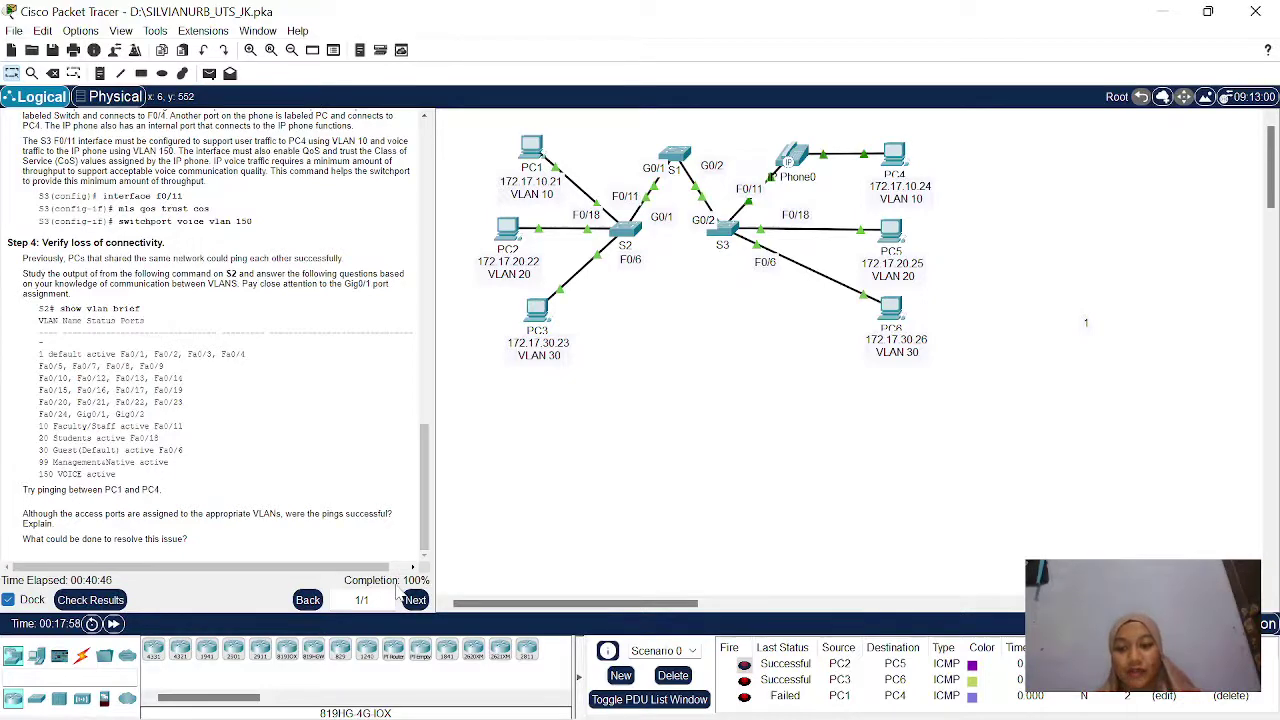
scroll(285, 417, "up", 2)
scroll(285, 417, "up", 15)
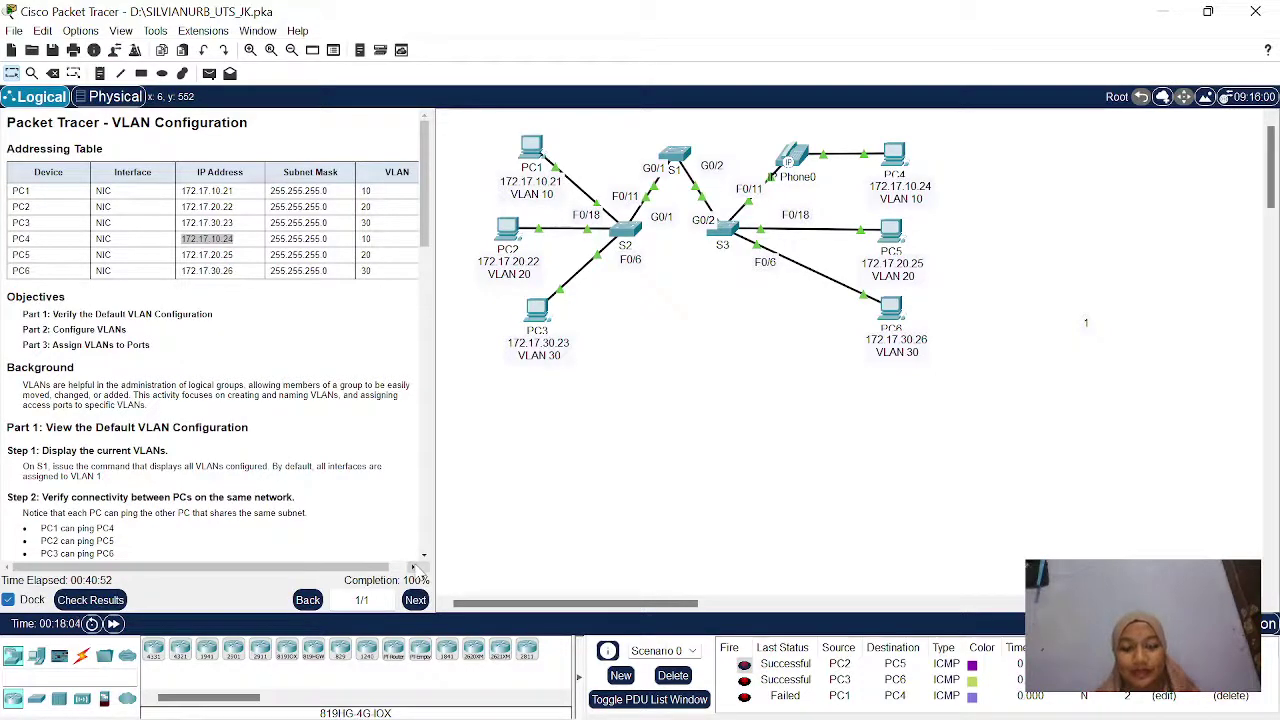
scroll(215, 340, "down", 10)
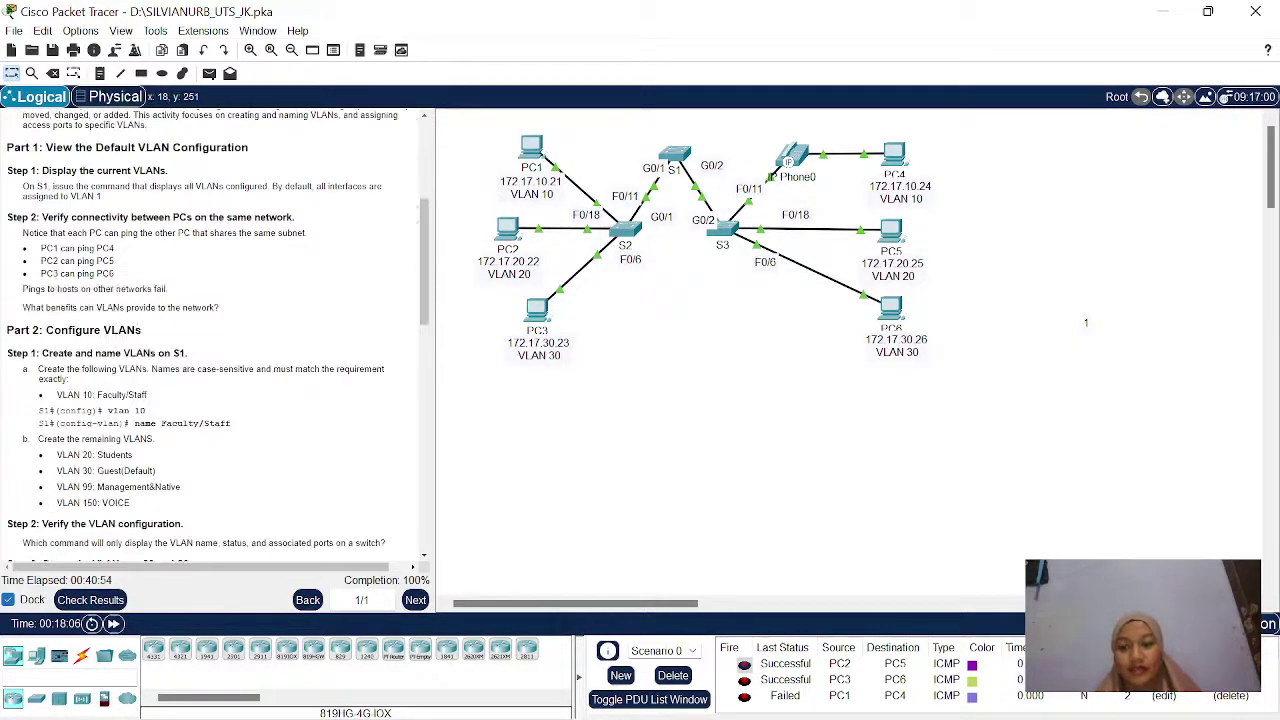
scroll(163, 428, "up", 10)
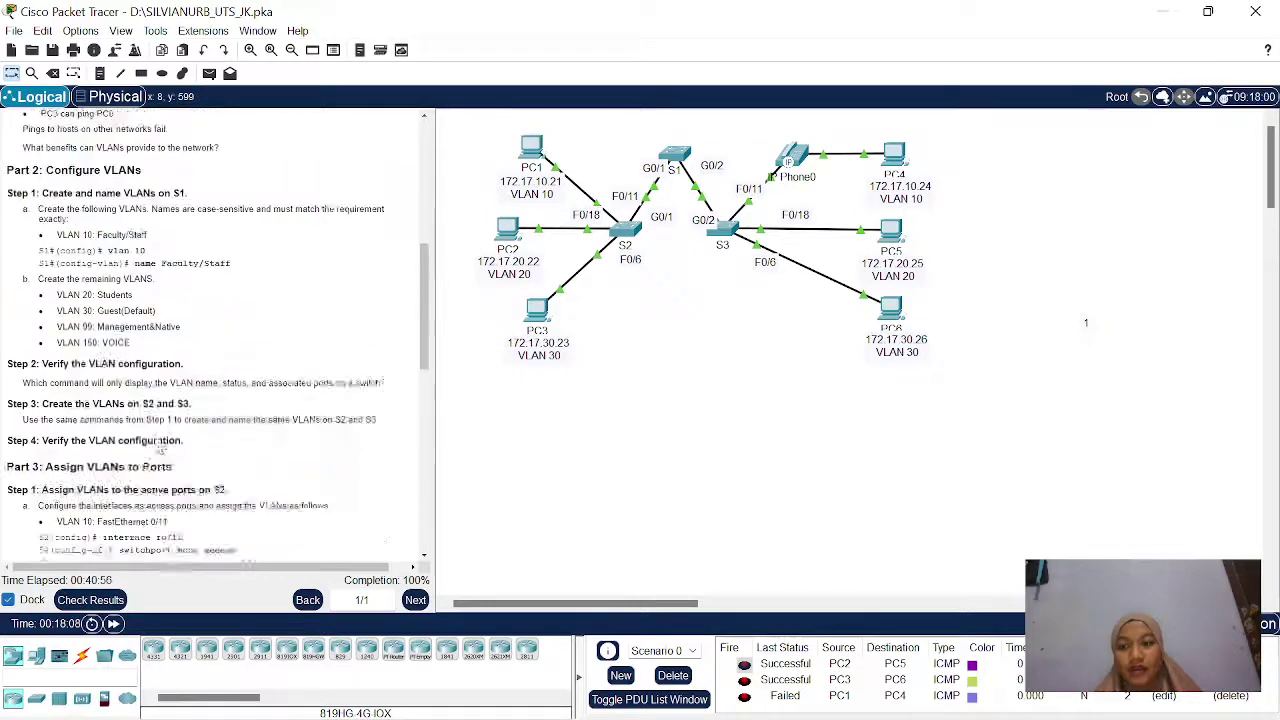